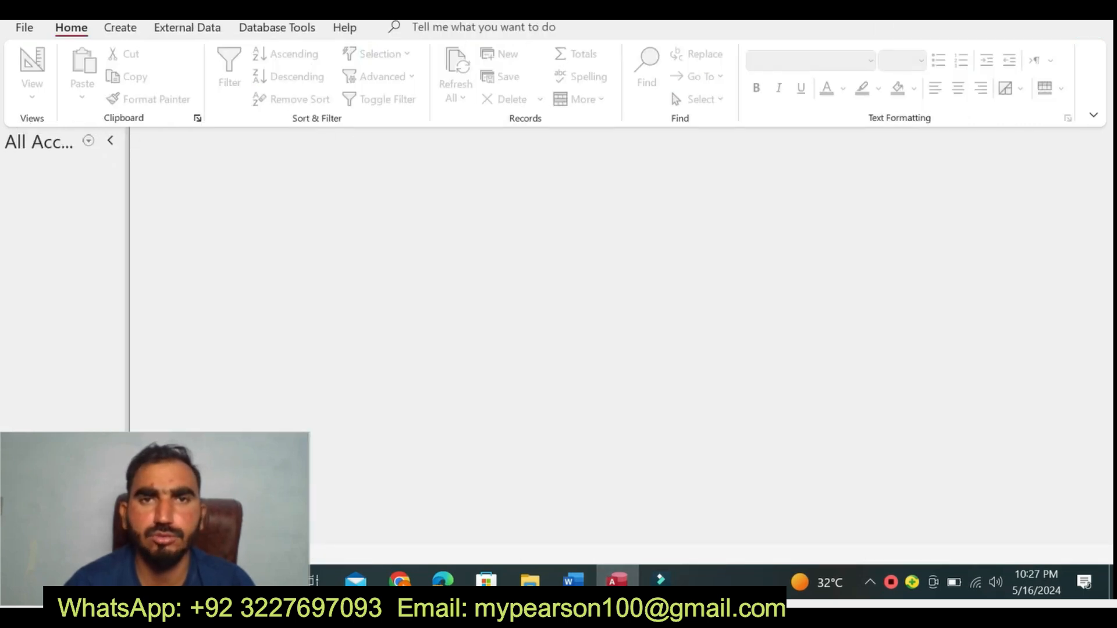
# - Switch to the Word instructions document and highlight the Project Description heading and paragraph in yellow
pyautogui.click(588, 581)
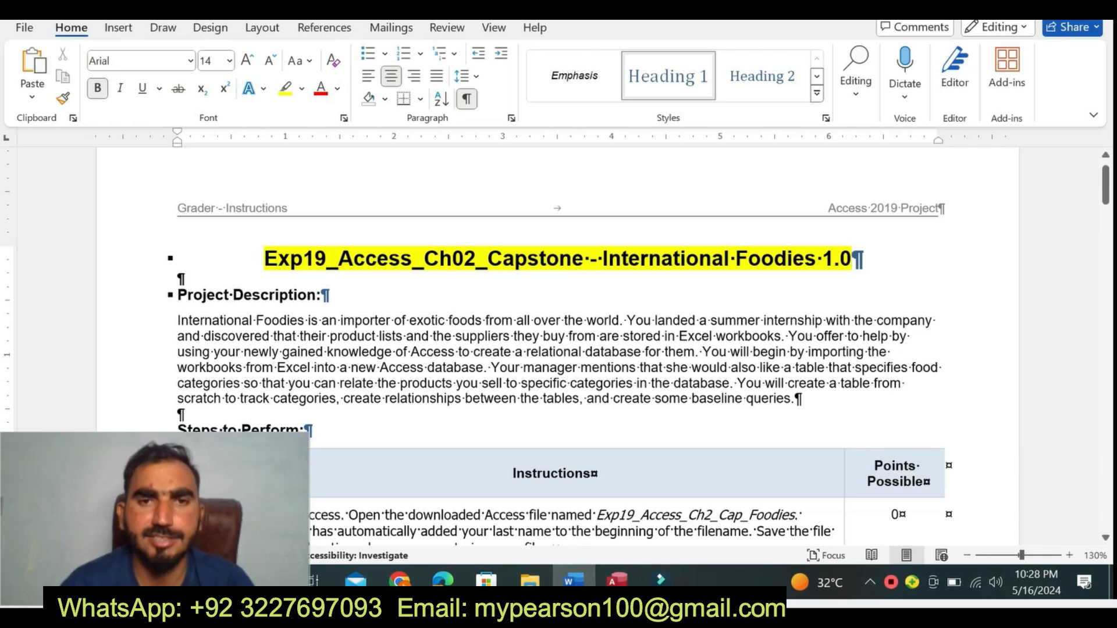
pyautogui.moveTo(177, 295); pyautogui.dragTo(857, 401)
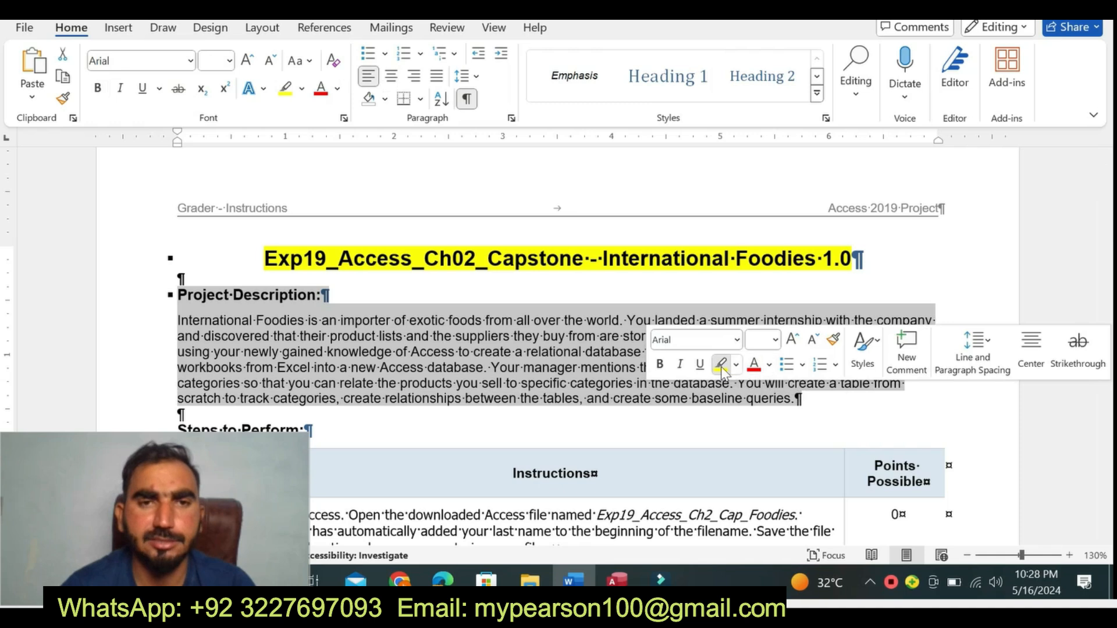
pyautogui.click(720, 365)
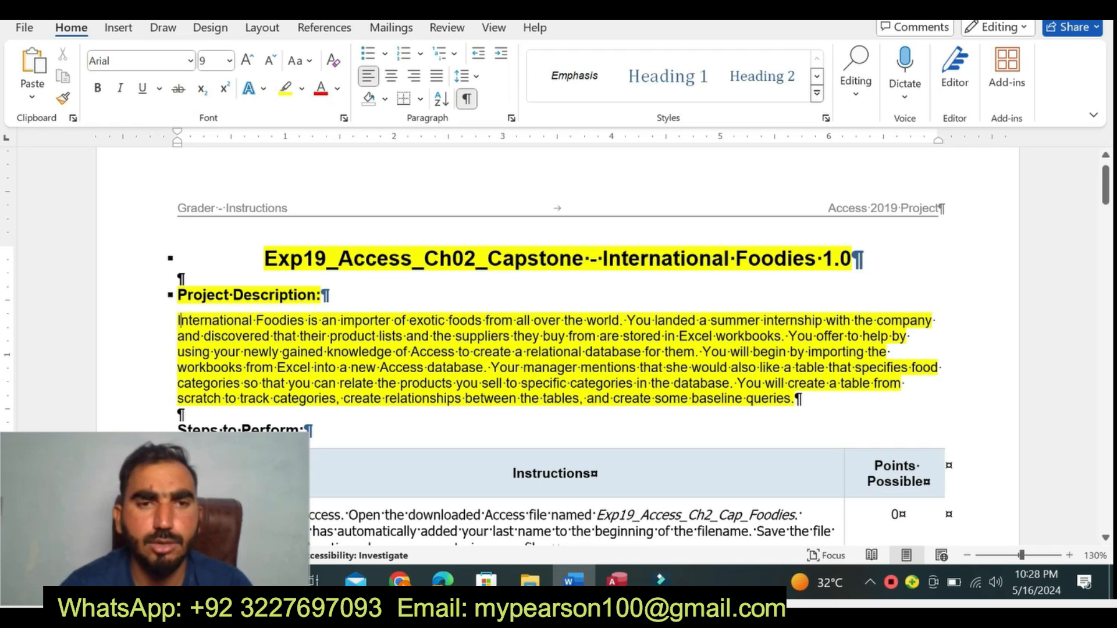
# - Remove the highlighting from the document title and the Project Description section
pyautogui.moveTo(795, 400); pyautogui.dragTo(366, 235)
pyautogui.click(370, 223)
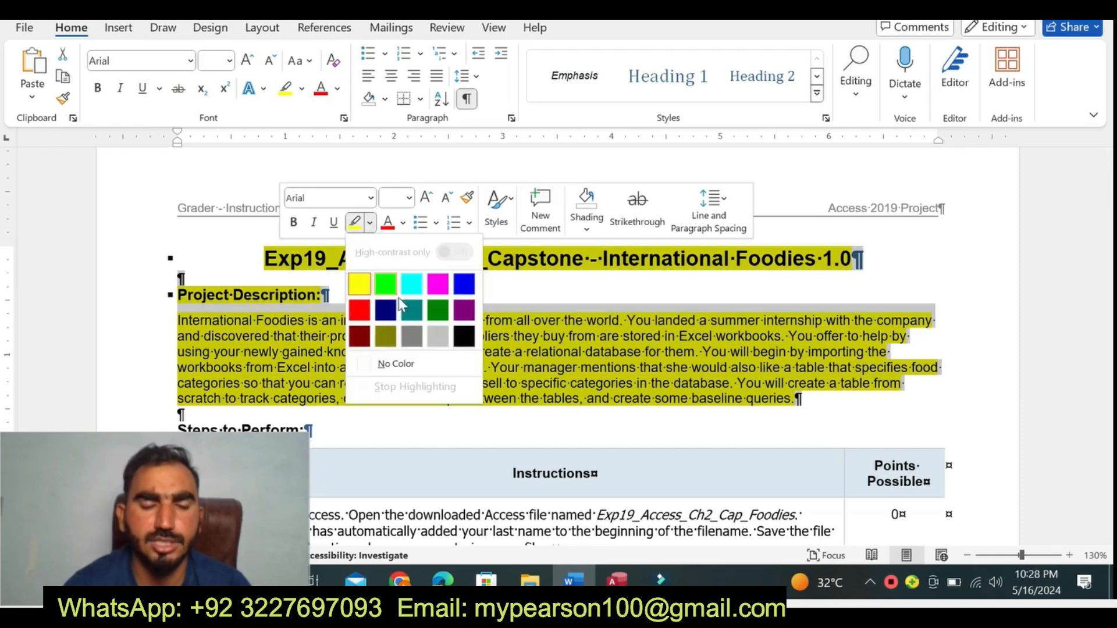
pyautogui.click(402, 364)
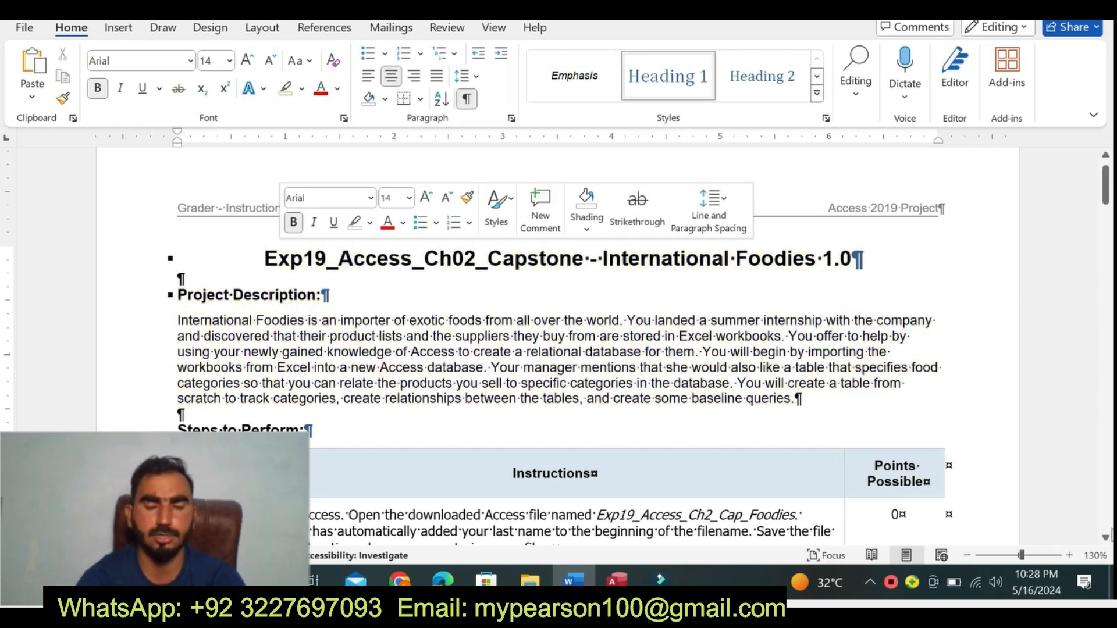
# - Highlight the step 1 instructions in the Steps to Perform table in yellow
pyautogui.scroll(-4, 1109, 541)
pyautogui.scroll(-4, 1110, 547)
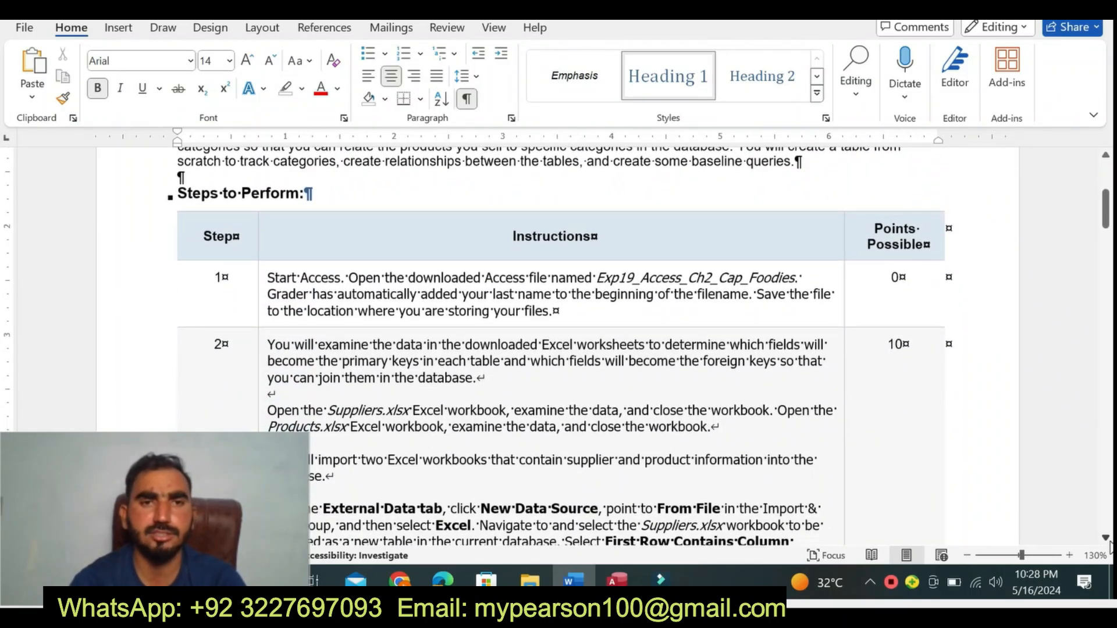
pyautogui.scroll(-1, 1110, 547)
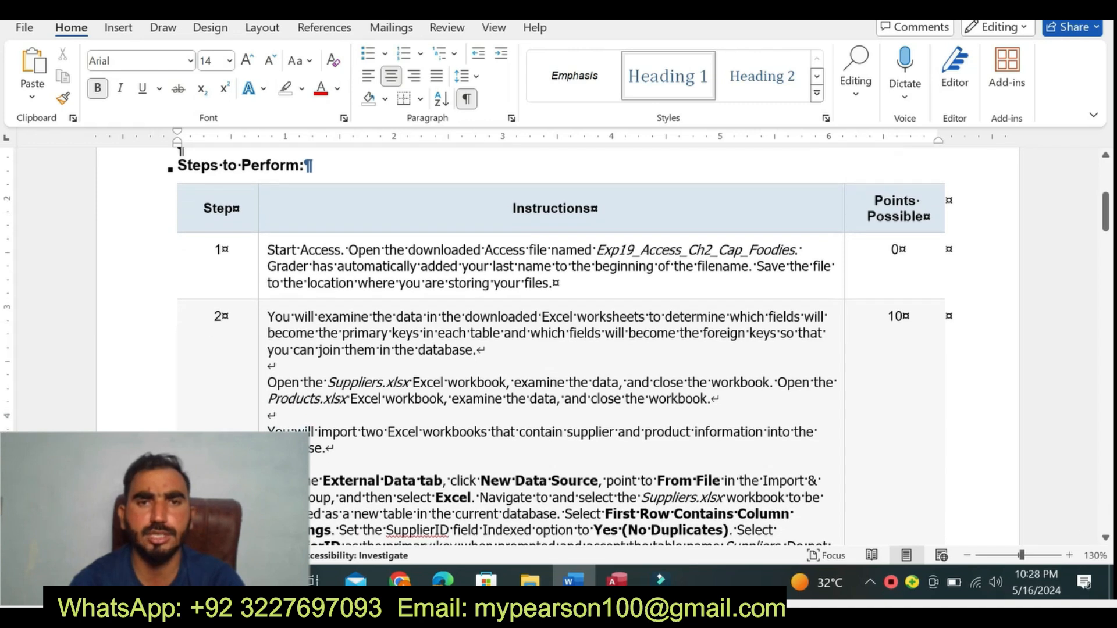
pyautogui.click(264, 295)
pyautogui.click(350, 263)
pyautogui.click(339, 324)
pyautogui.click(554, 283)
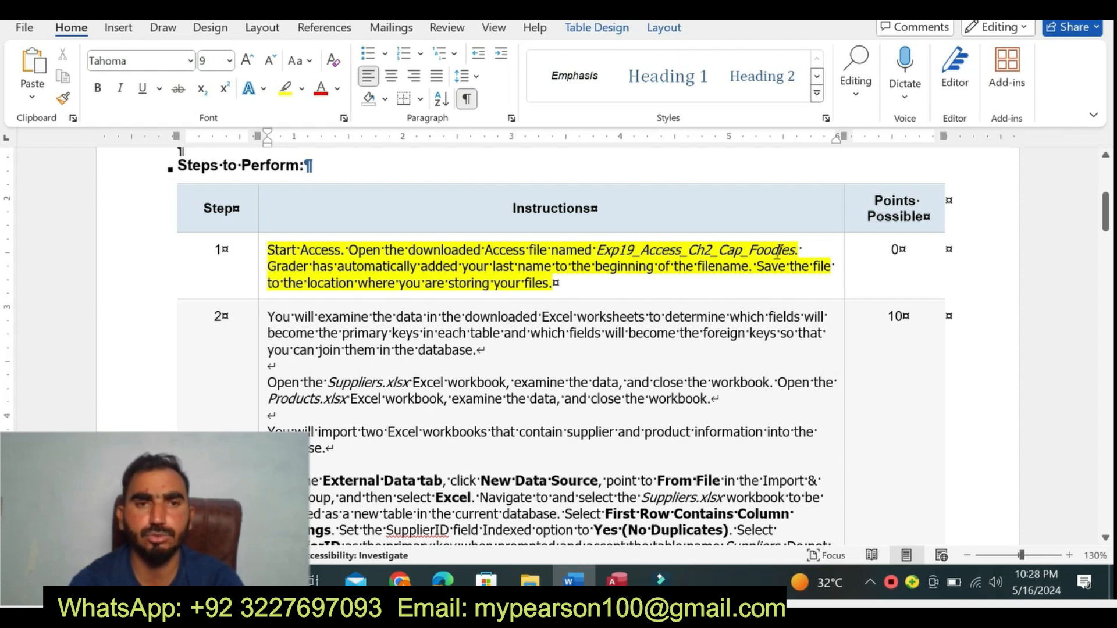
pyautogui.moveTo(283, 283); pyautogui.dragTo(575, 301)
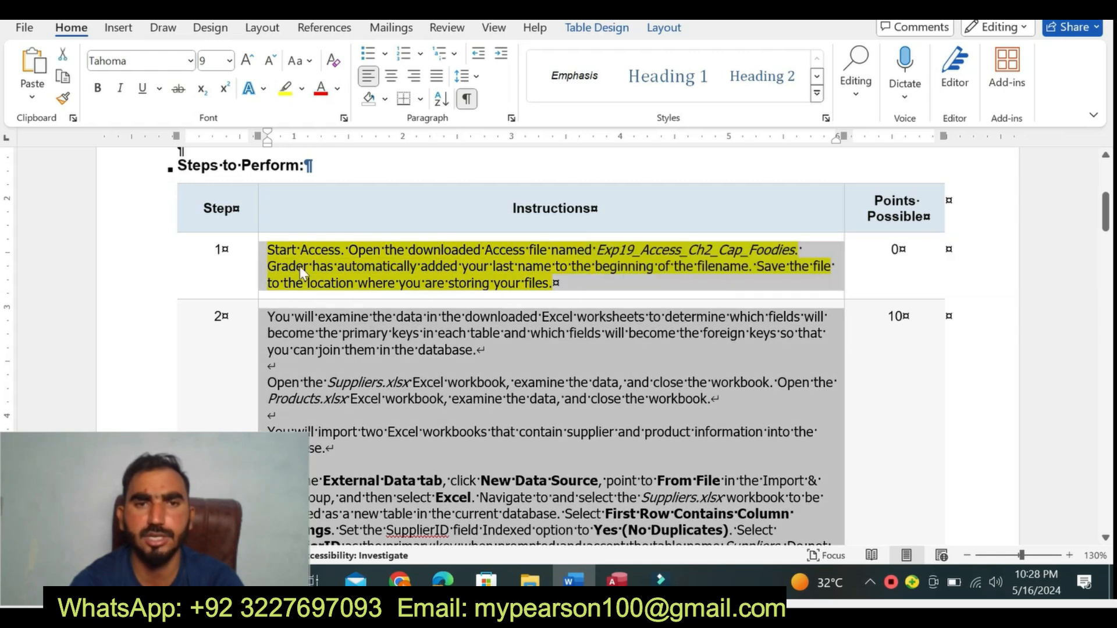
pyautogui.click(304, 274)
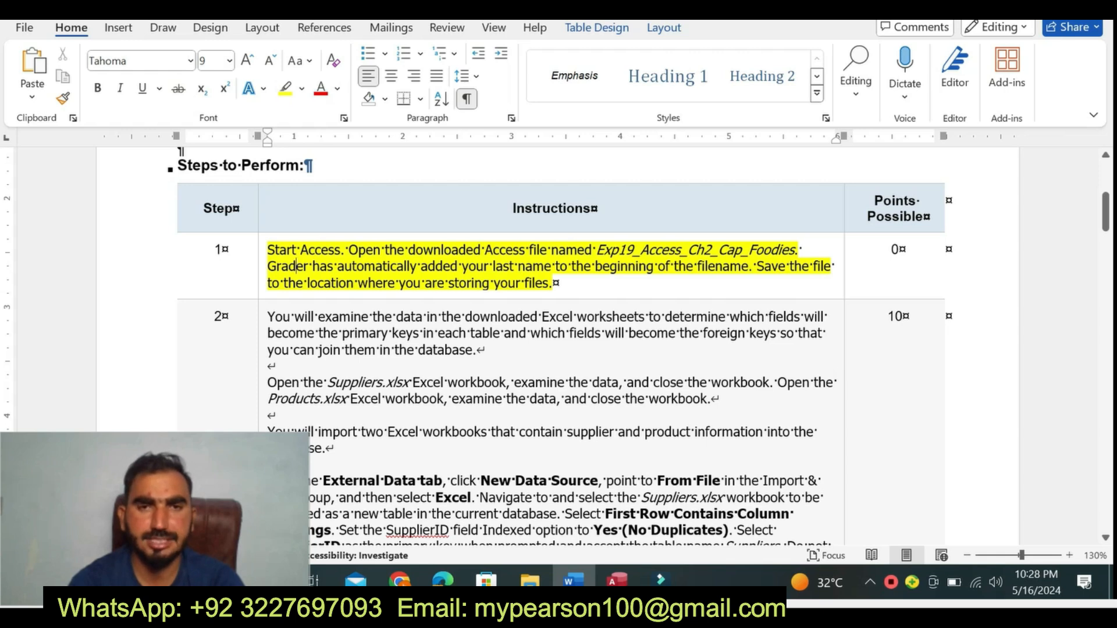
# - Check the open Access database, return to the Word instructions and clear the highlighting from the step 1 cell
pyautogui.click(615, 578)
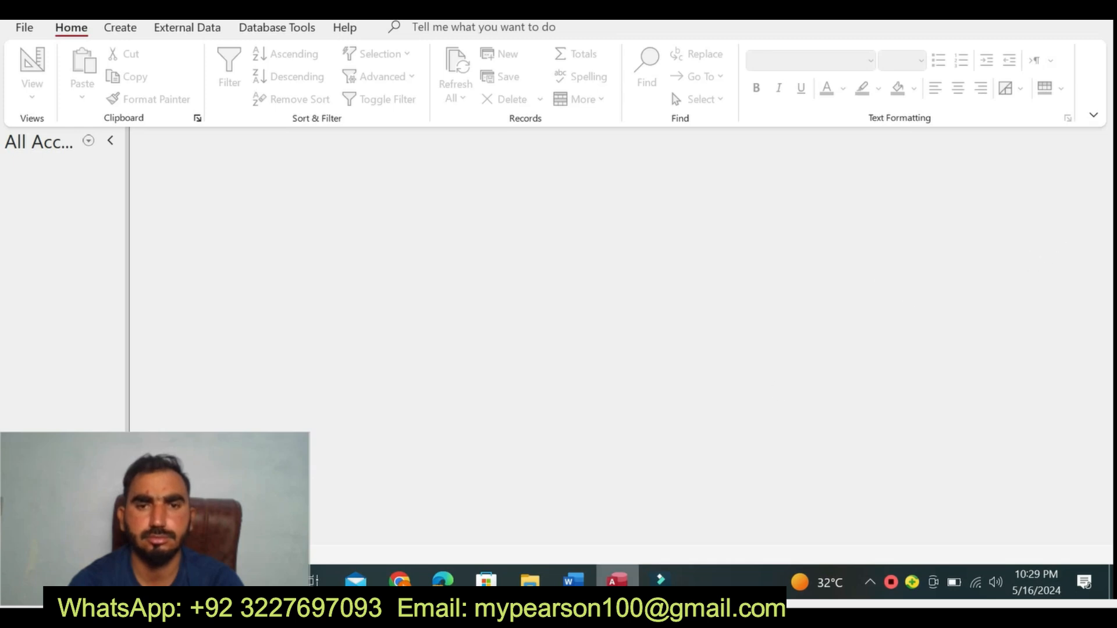
pyautogui.click(569, 580)
pyautogui.click(262, 289)
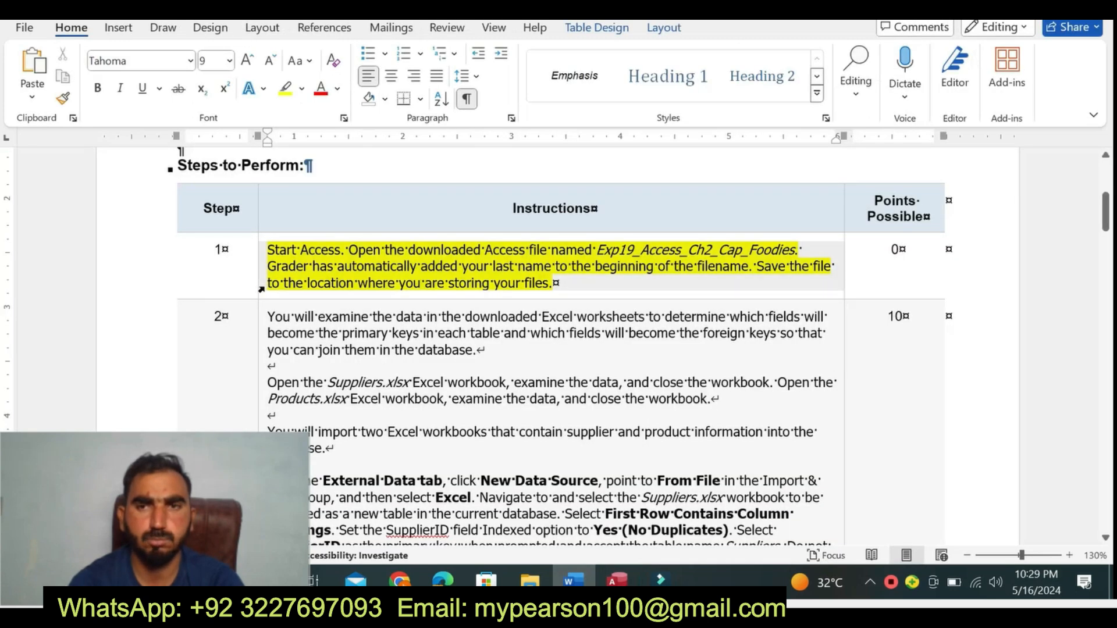
pyautogui.click(352, 258)
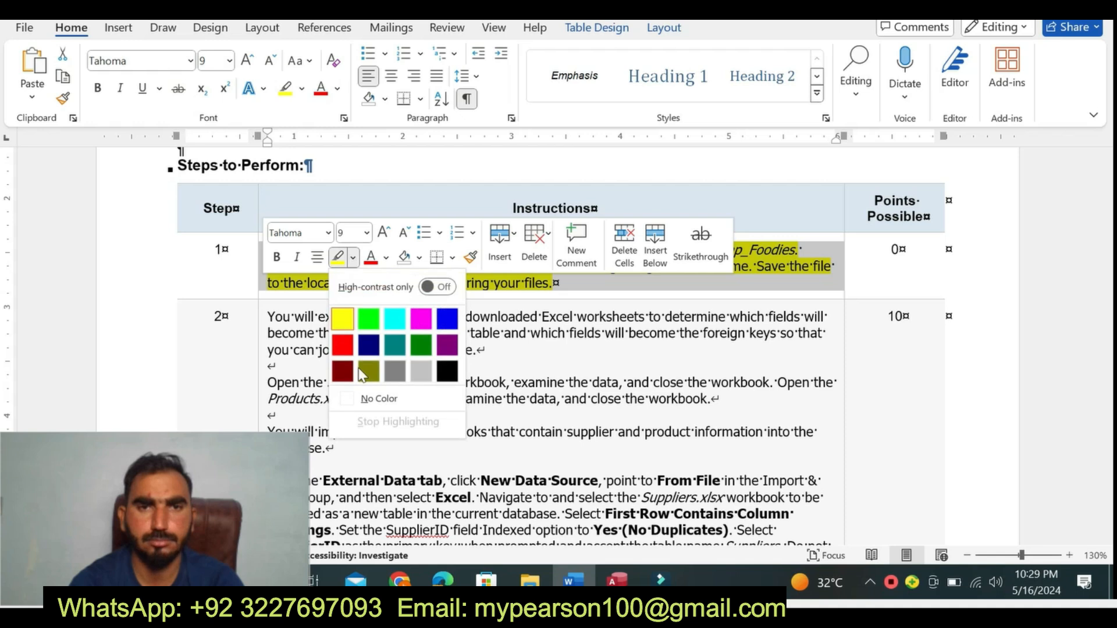
pyautogui.click(371, 396)
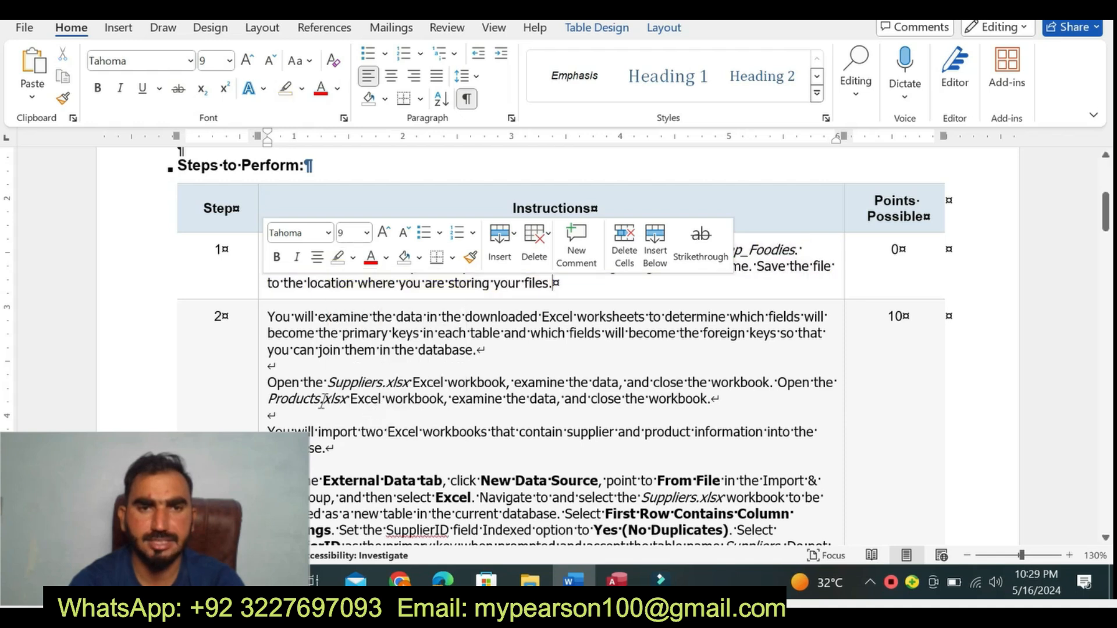
# - Set the step 2 instructions cell to font size 10 and highlight its text in yellow
pyautogui.click(259, 410)
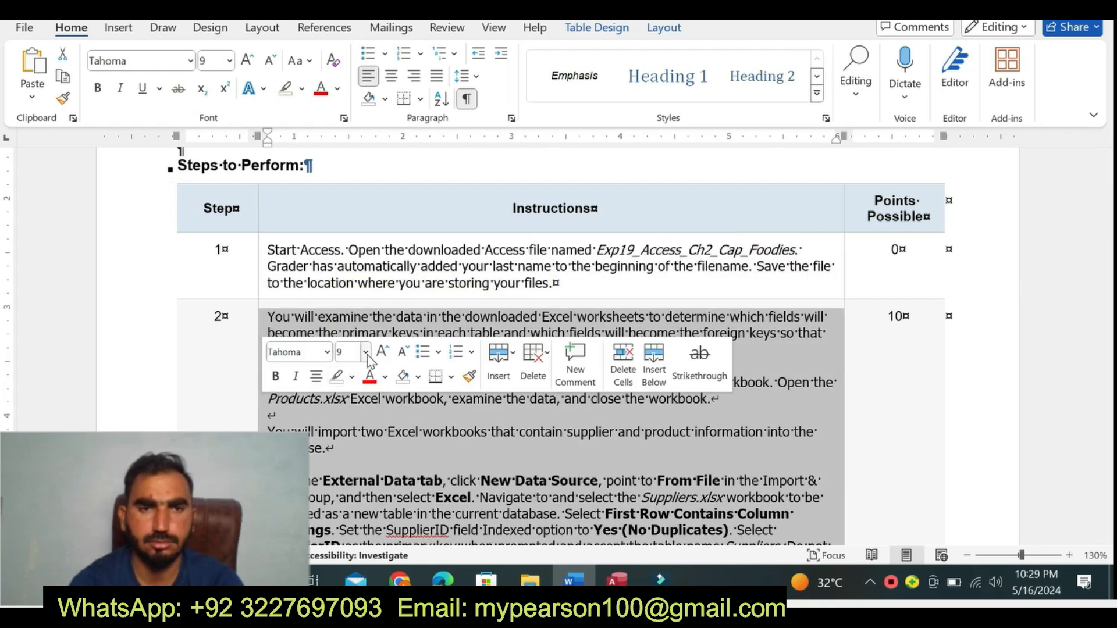
pyautogui.click(365, 352)
pyautogui.click(356, 85)
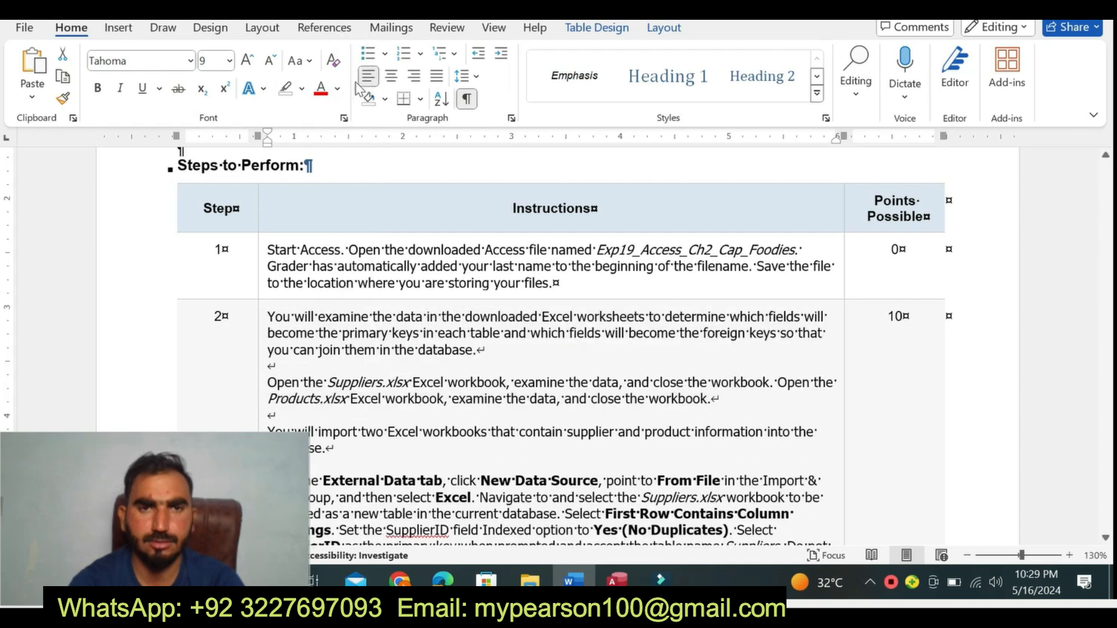
pyautogui.click(302, 89)
pyautogui.click(304, 90)
pyautogui.click(304, 90)
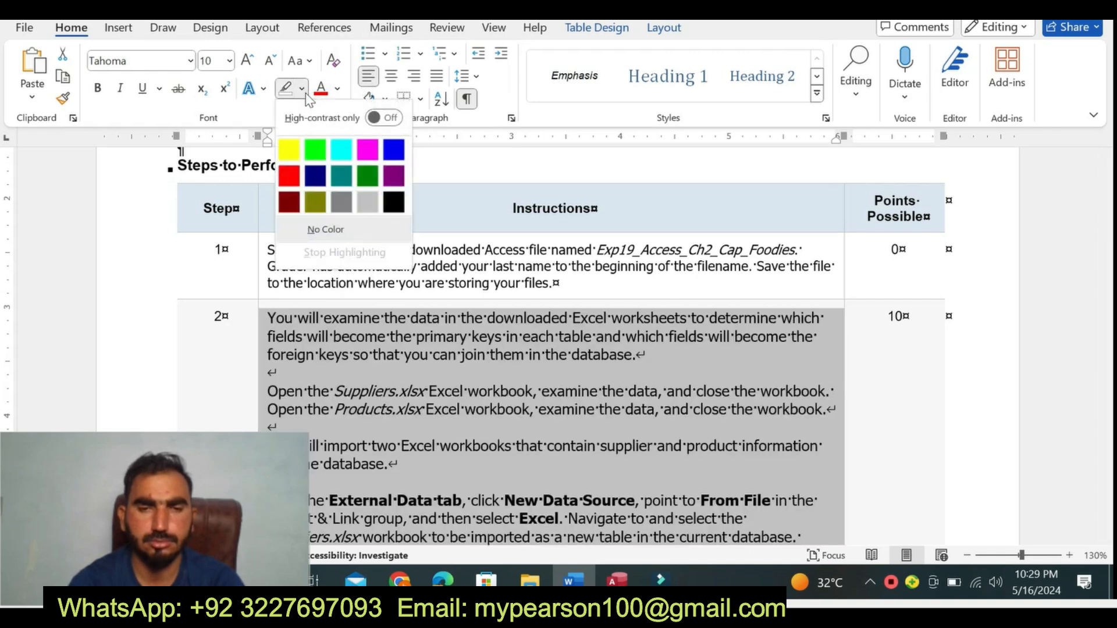
pyautogui.click(286, 149)
# - Highlight the step 2 sentences about opening Suppliers.xlsx and Products.xlsx in turquoise
pyautogui.moveTo(1105, 222); pyautogui.dragTo(1097, 237)
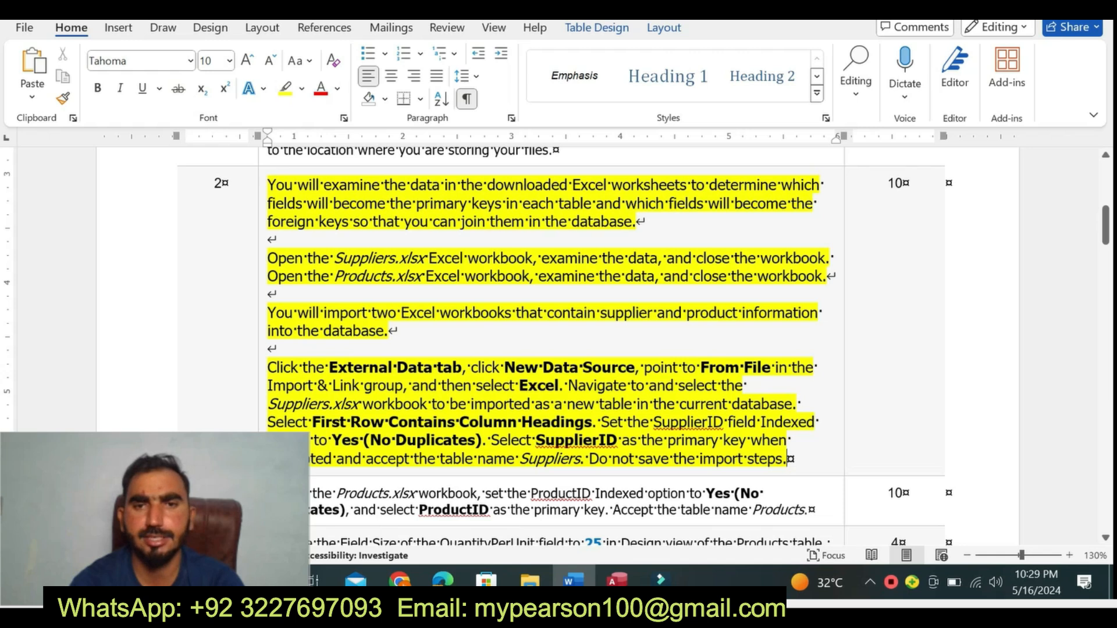
pyautogui.moveTo(267, 258); pyautogui.dragTo(826, 275)
pyautogui.moveTo(692, 275); pyautogui.dragTo(826, 276)
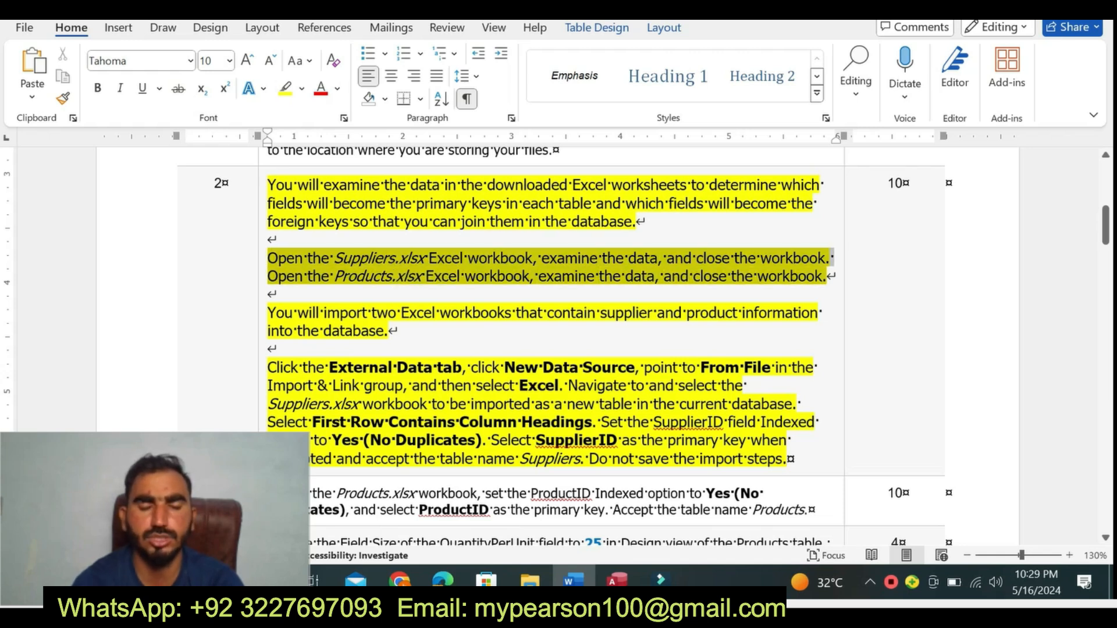
pyautogui.click(730, 241)
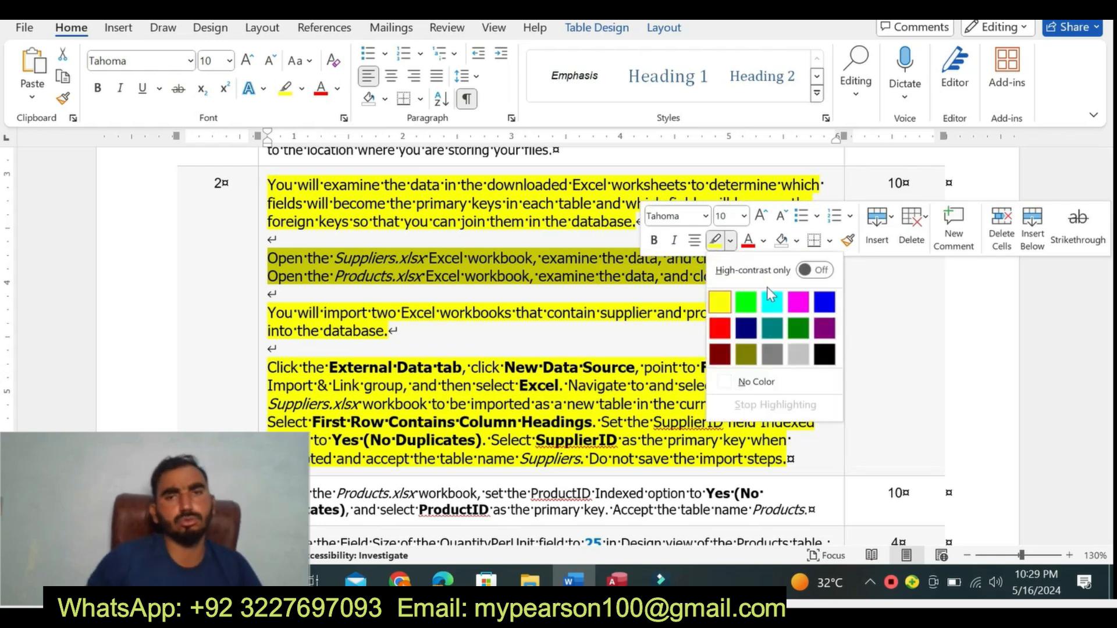
pyautogui.click(772, 302)
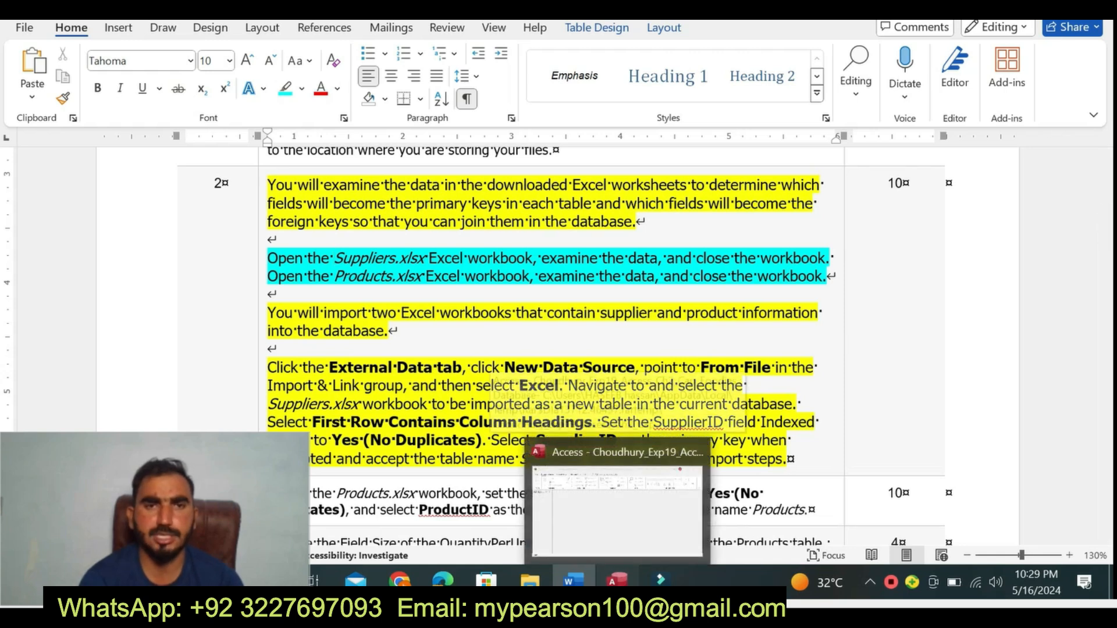
# - Switch to the Access database and start an external data import from an Excel file
pyautogui.click(617, 579)
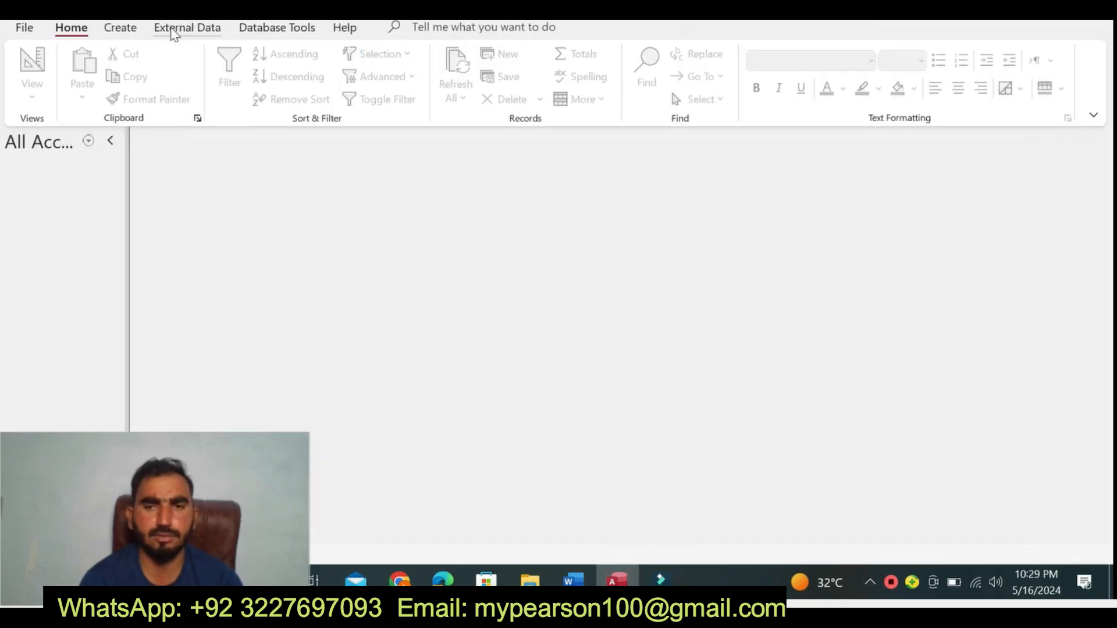
pyautogui.click(172, 29)
pyautogui.click(46, 82)
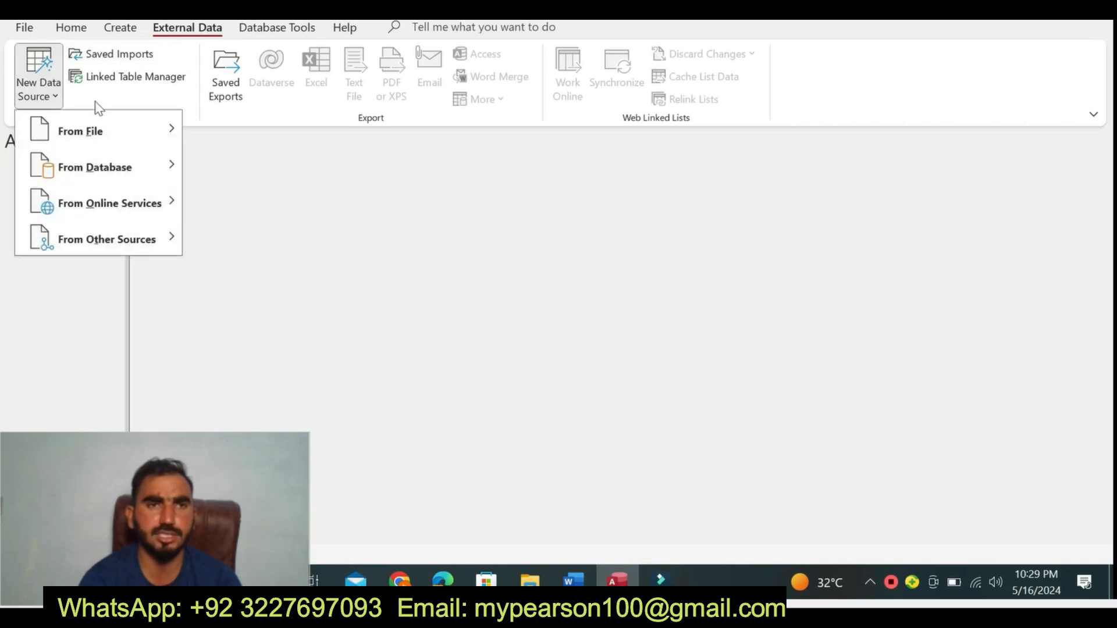
pyautogui.moveTo(166, 131)
pyautogui.click(244, 133)
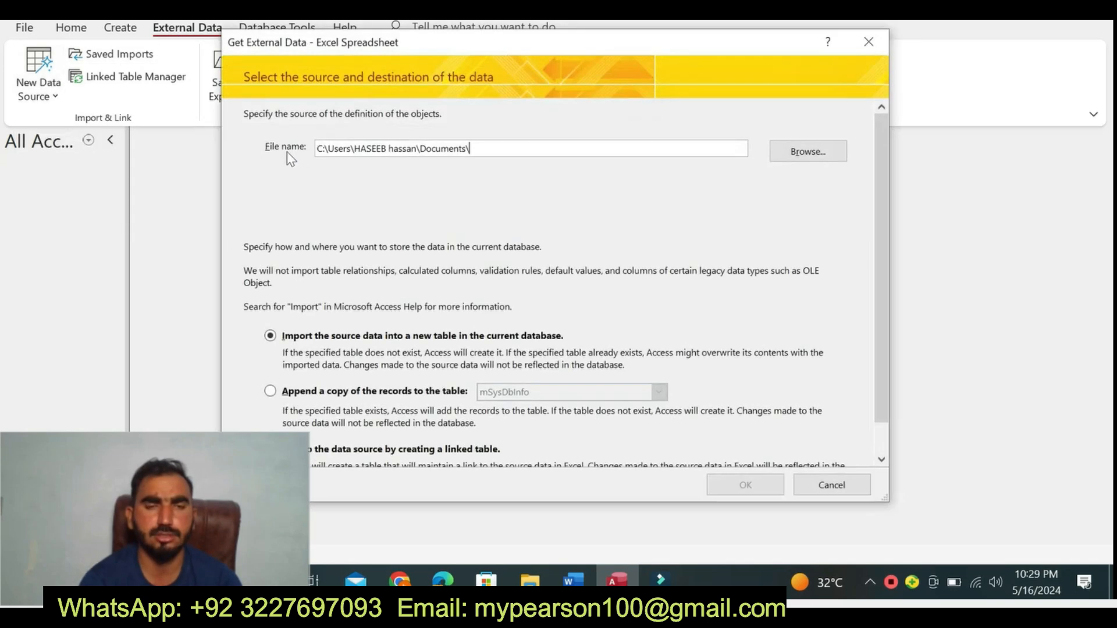
# - Choose Suppliers.xlsx from the Access folder on drive D as the source and start its import into a new table
pyautogui.click(808, 154)
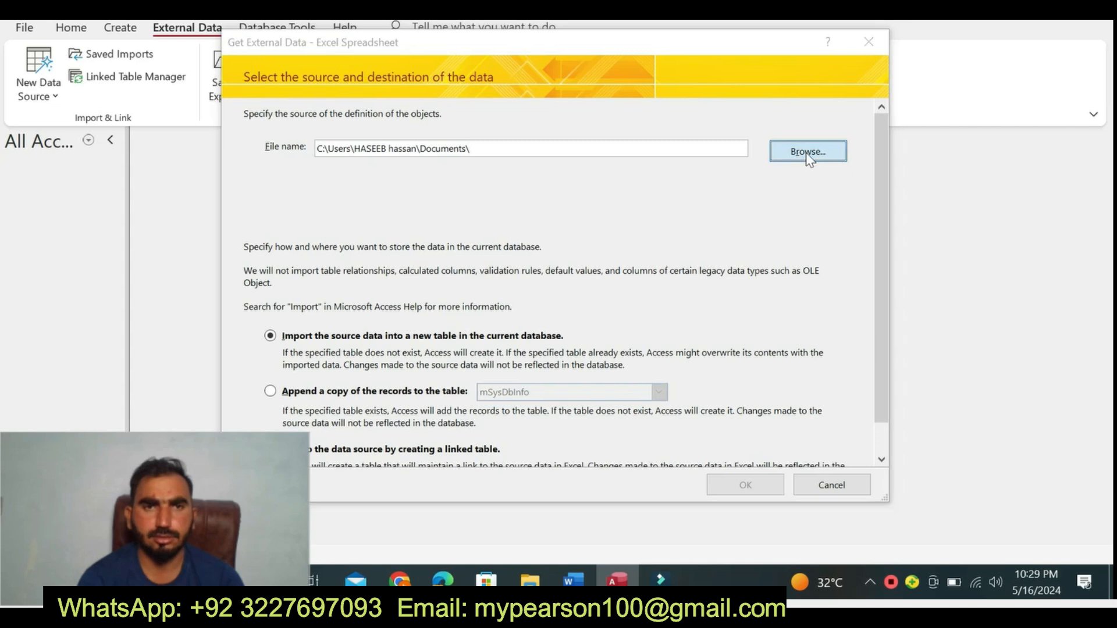
pyautogui.click(326, 373)
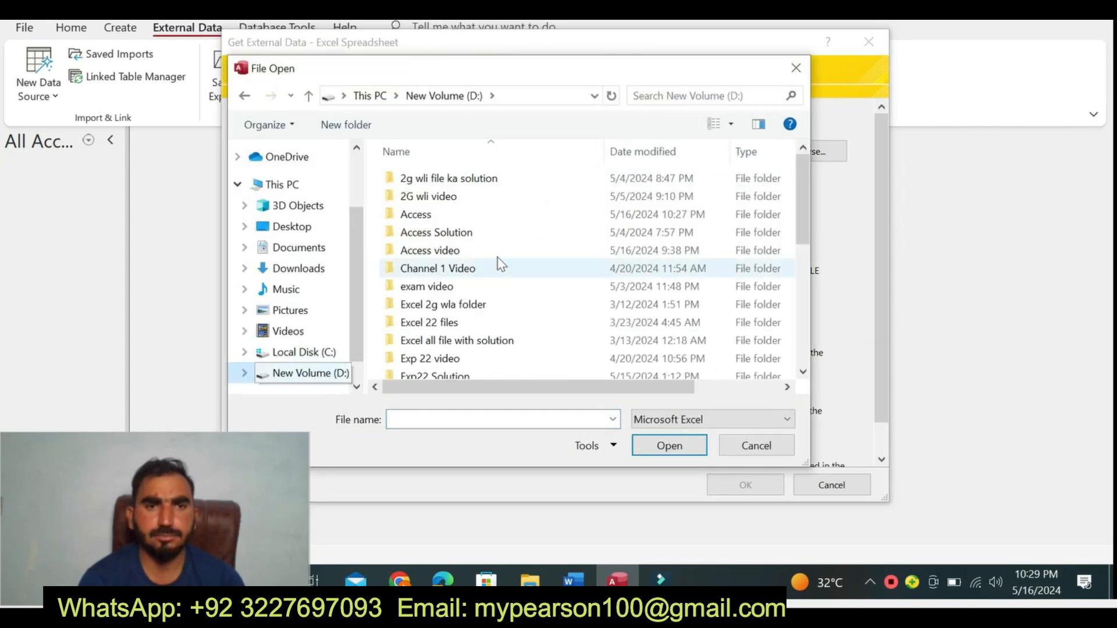
pyautogui.doubleClick(475, 216)
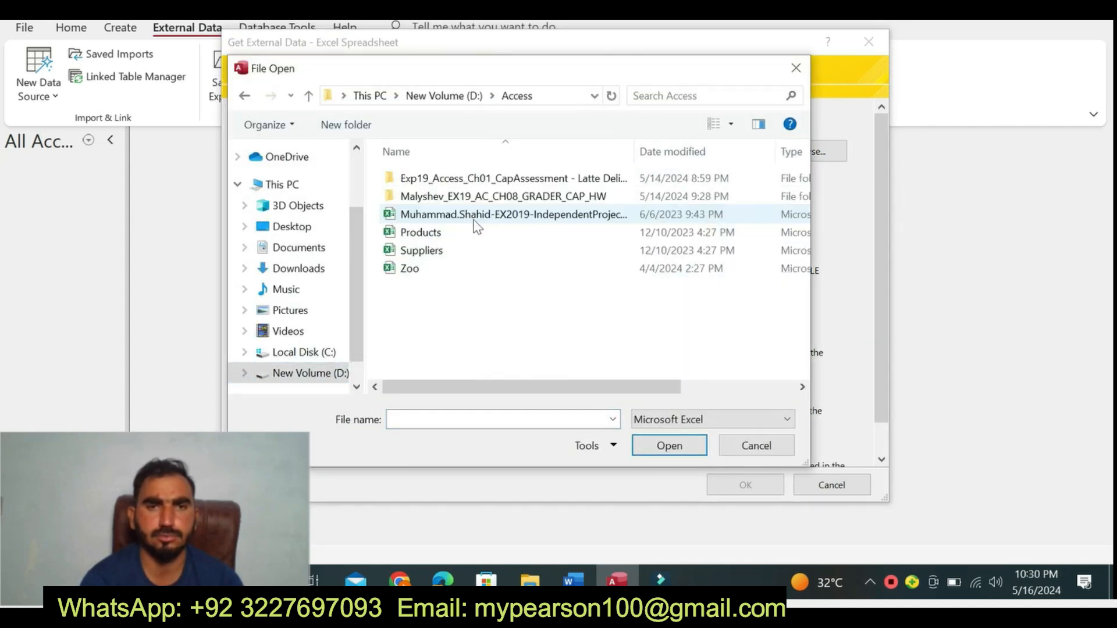
pyautogui.click(474, 250)
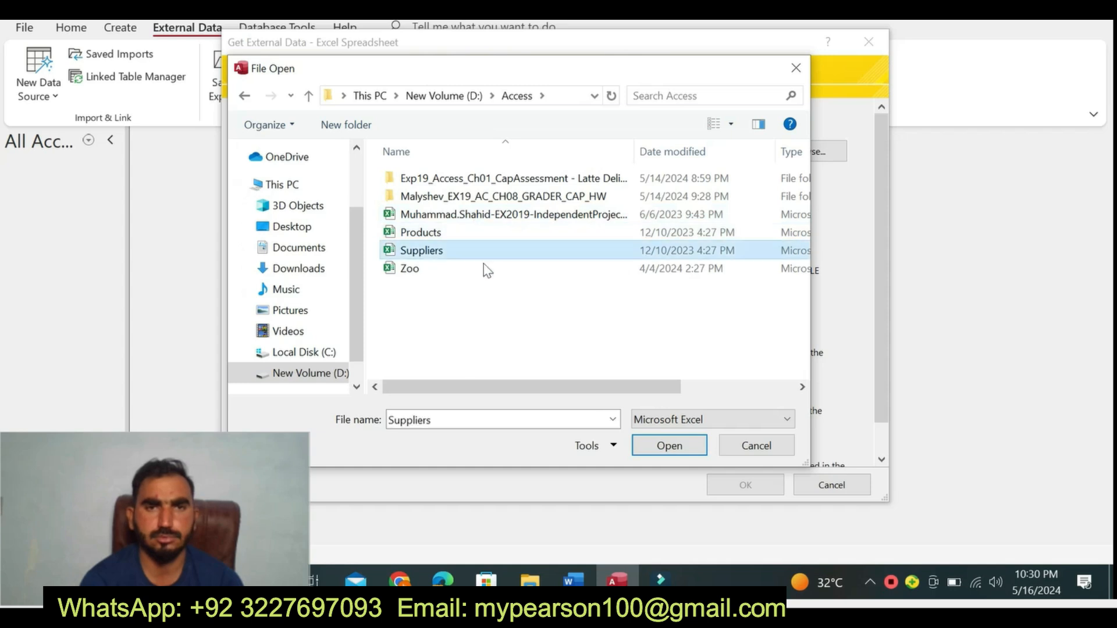
pyautogui.click(670, 446)
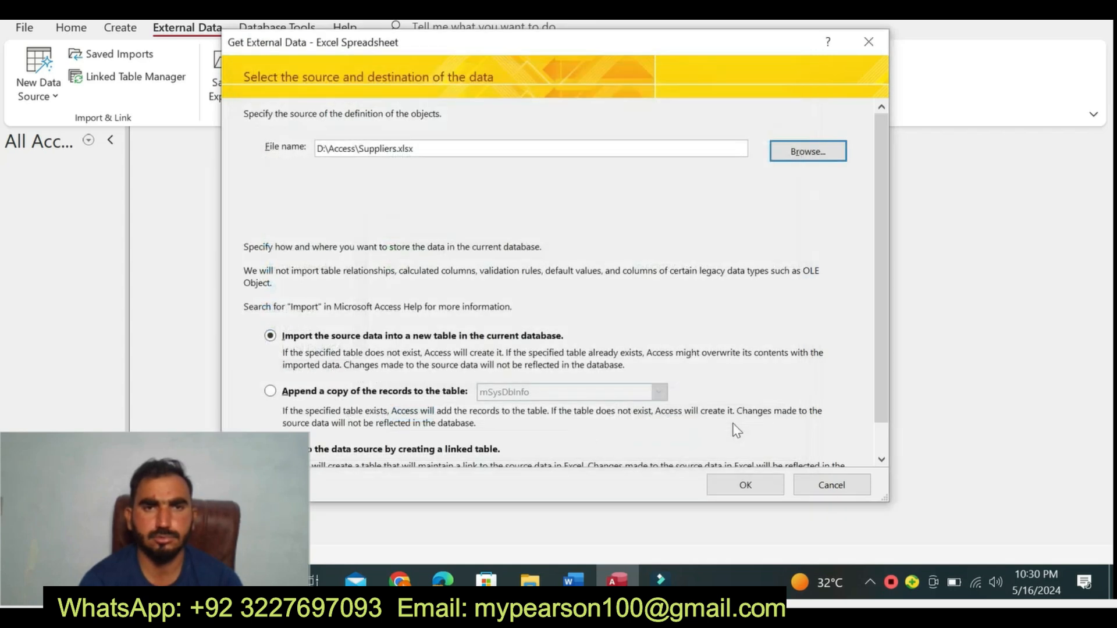
pyautogui.click(745, 485)
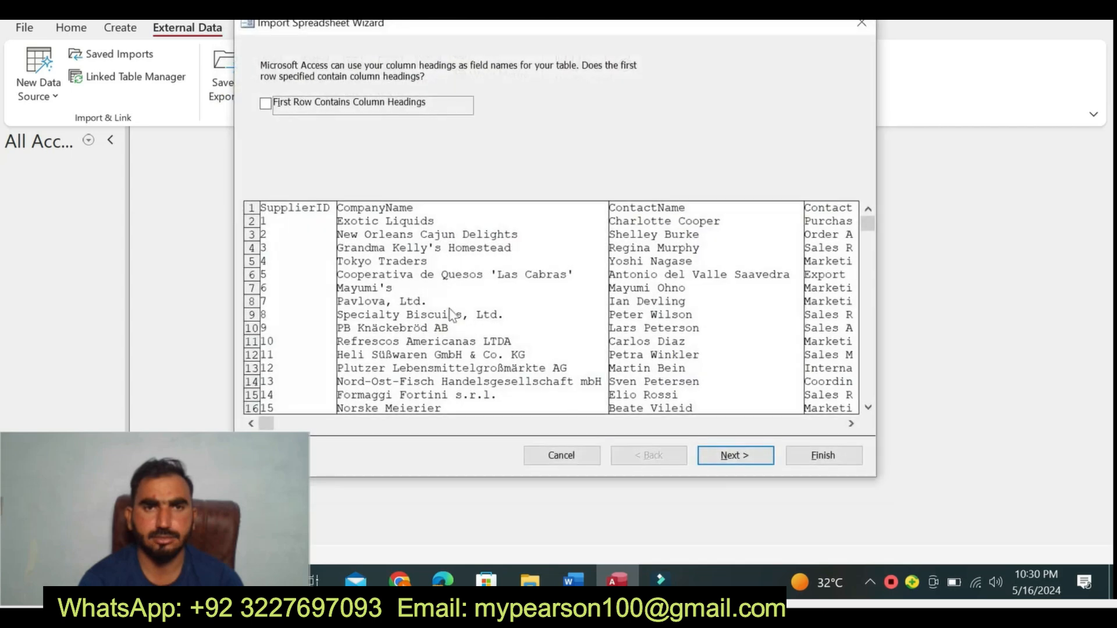
# - Return to the Word instructions and highlight the two-workbook import sentence and the External Data paragraph of step 2 in turquoise
pyautogui.click(573, 580)
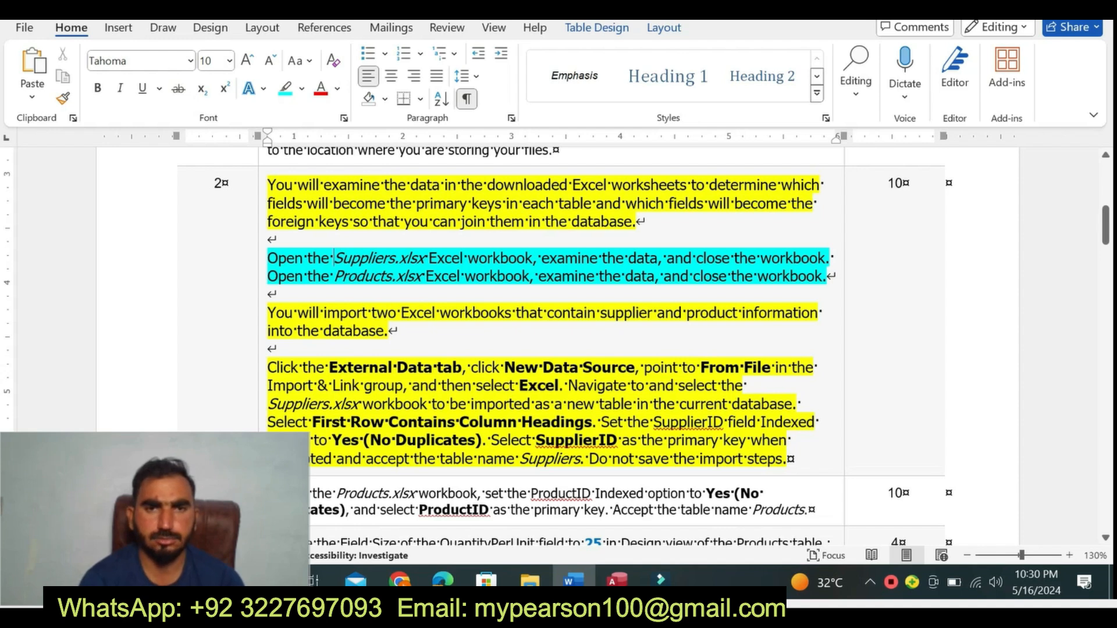
pyautogui.moveTo(267, 312); pyautogui.dragTo(273, 349)
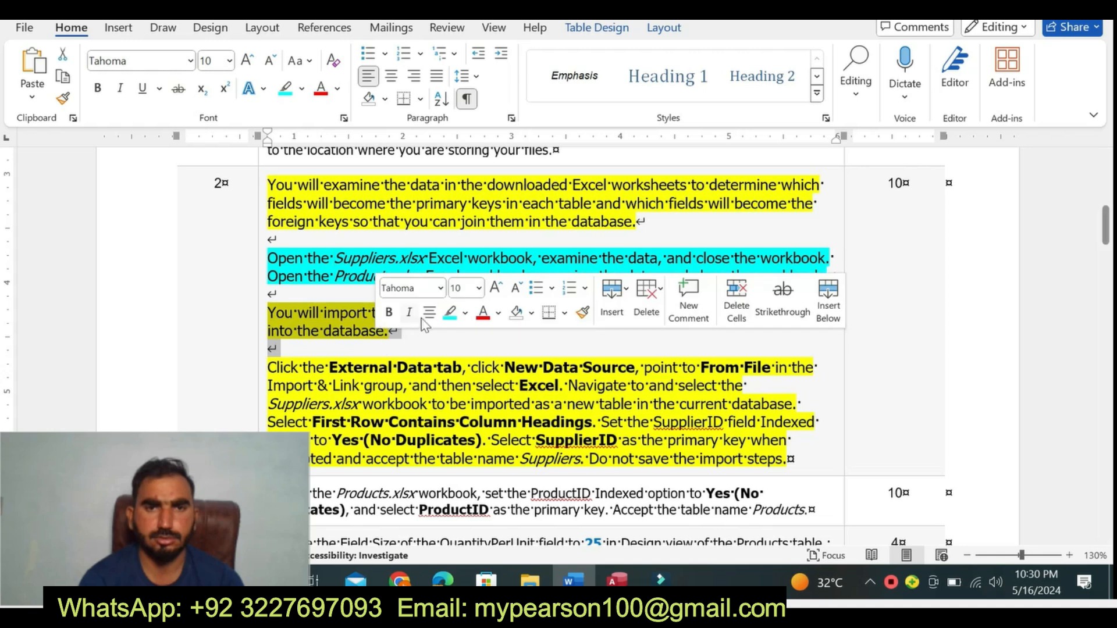
pyautogui.click(450, 315)
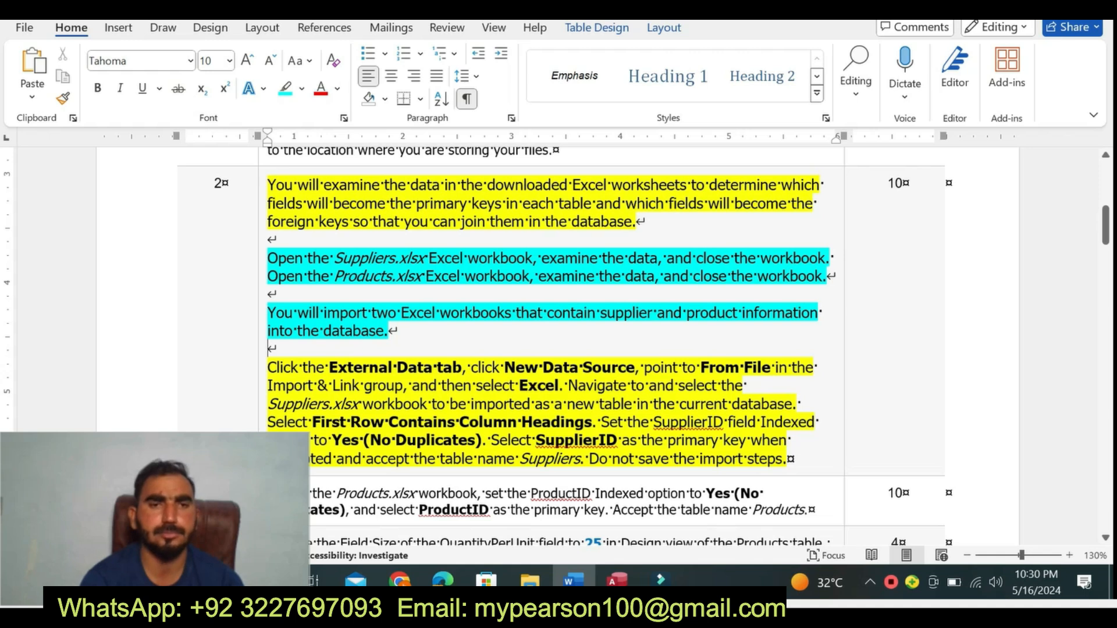
pyautogui.hotkey('shift', 'Down')
pyautogui.hotkey('shift', 'Down')
pyautogui.hotkey('shift', 'Down')
pyautogui.hotkey('shift', 'Down')
pyautogui.hotkey('shift', 'Down')
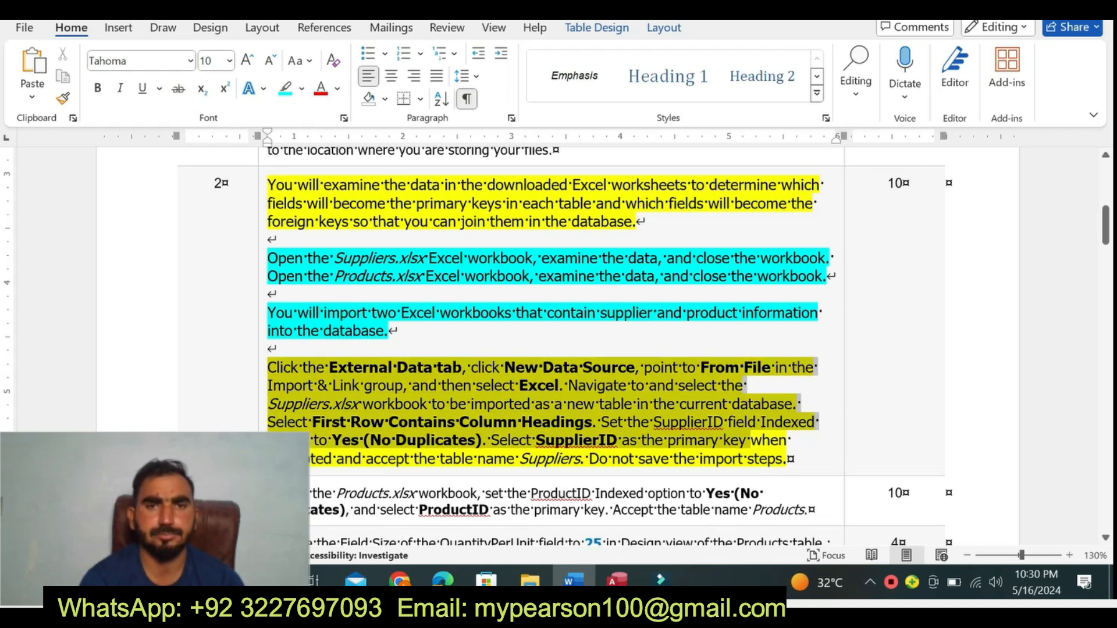
pyautogui.click(715, 430)
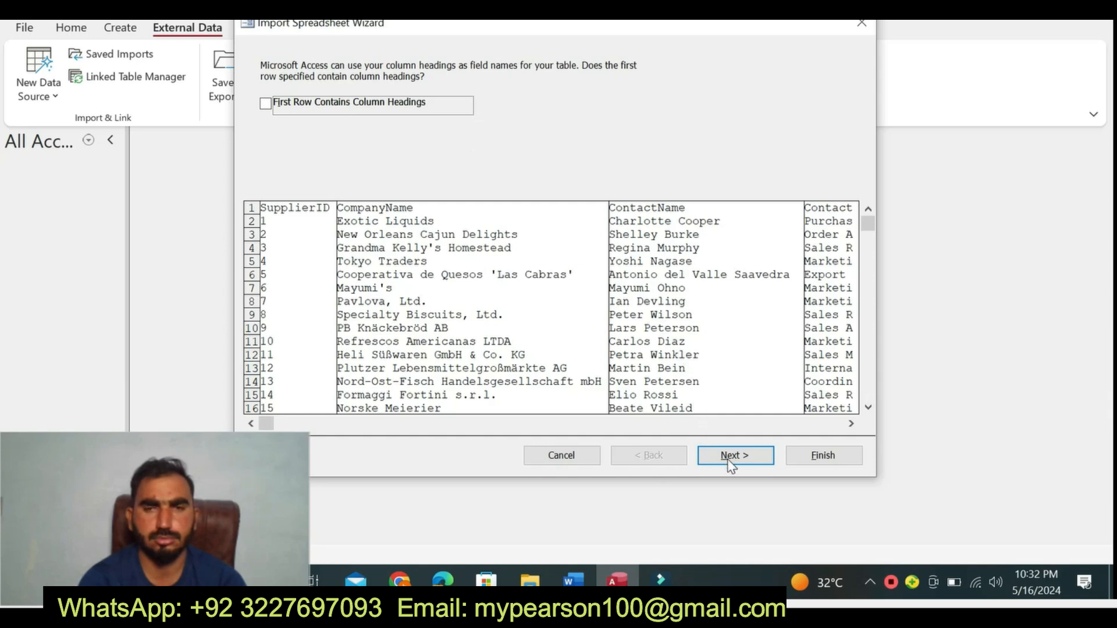
# - Treat the first row of the Suppliers data as column headings and set the SupplierID field's Indexed option to Yes (No Duplicates)
pyautogui.click(266, 105)
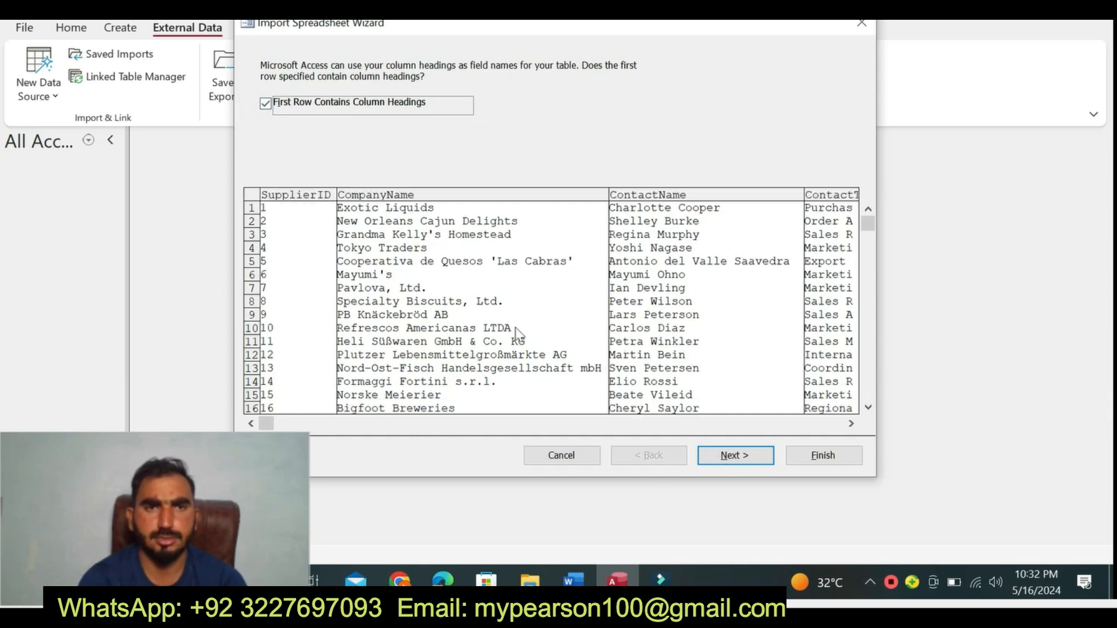
pyautogui.click(742, 456)
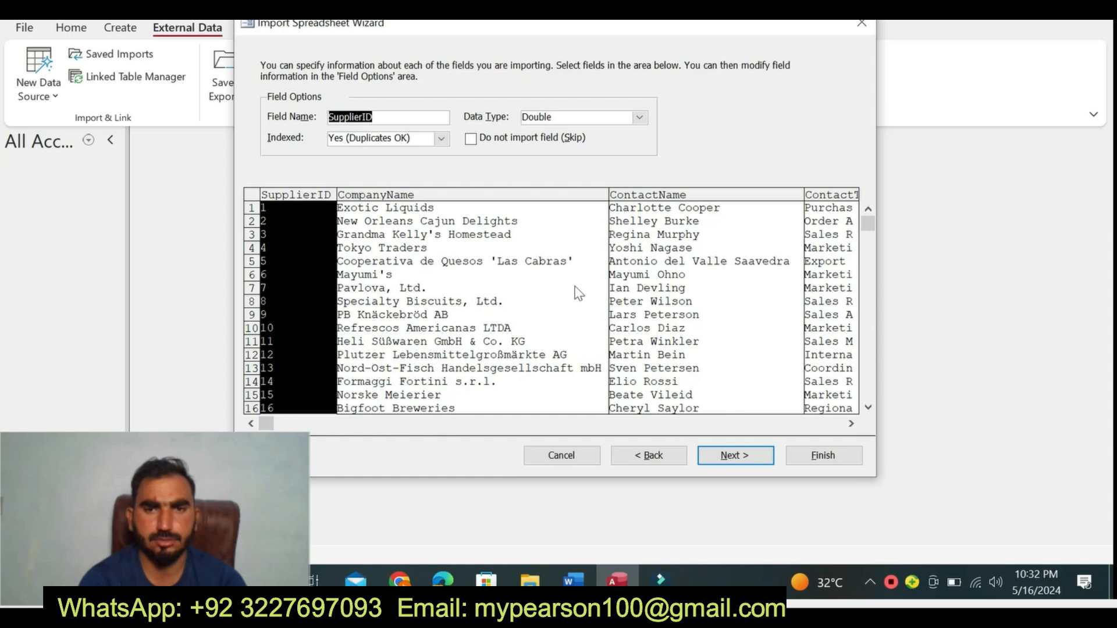
pyautogui.click(441, 138)
pyautogui.click(429, 175)
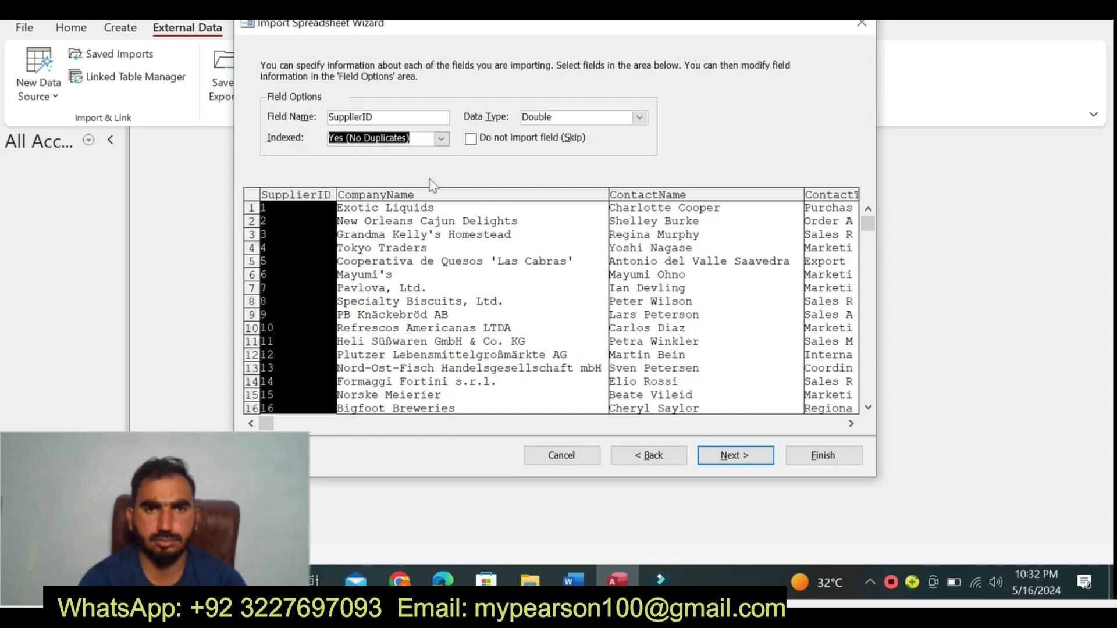
pyautogui.click(734, 455)
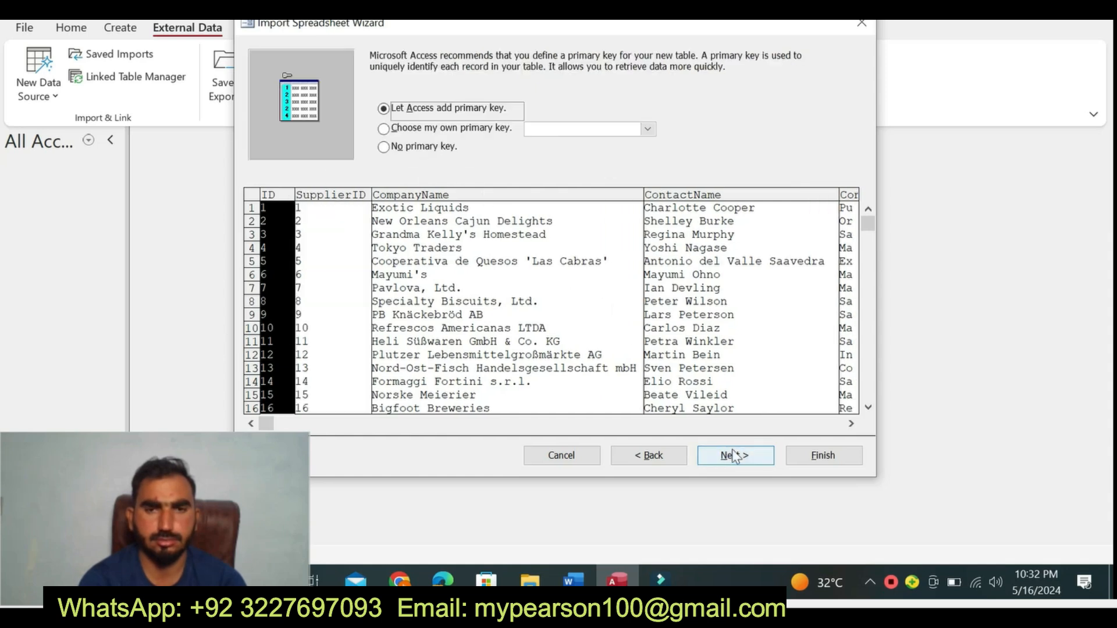
# - Choose SupplierID as the primary key and finish the import into the Suppliers table without saving the import steps
pyautogui.click(384, 128)
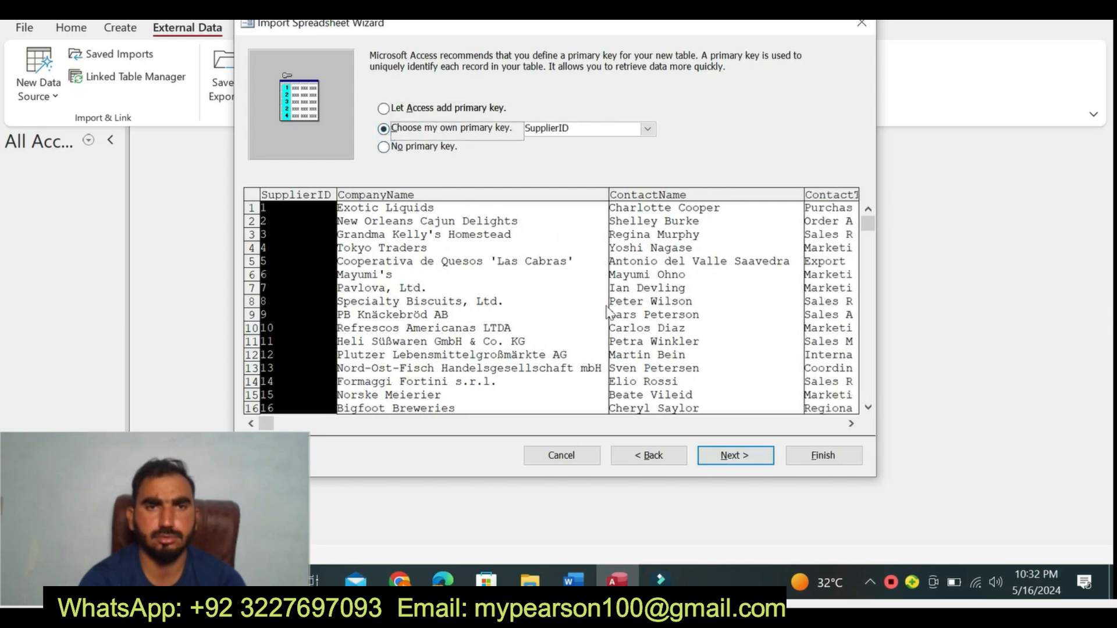
pyautogui.click(725, 456)
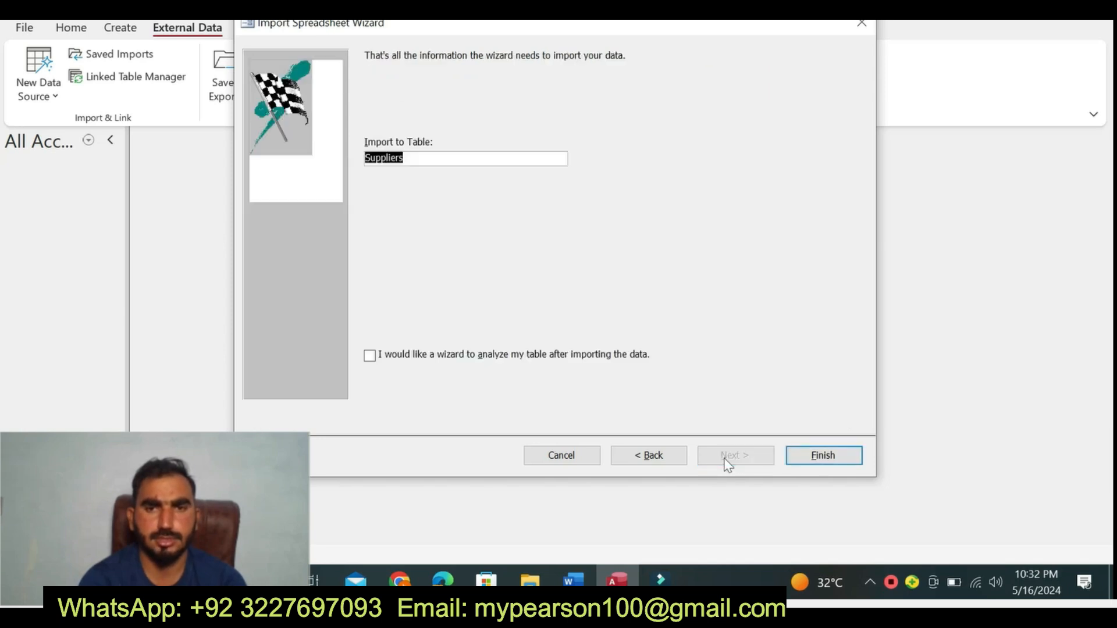
pyautogui.click(798, 455)
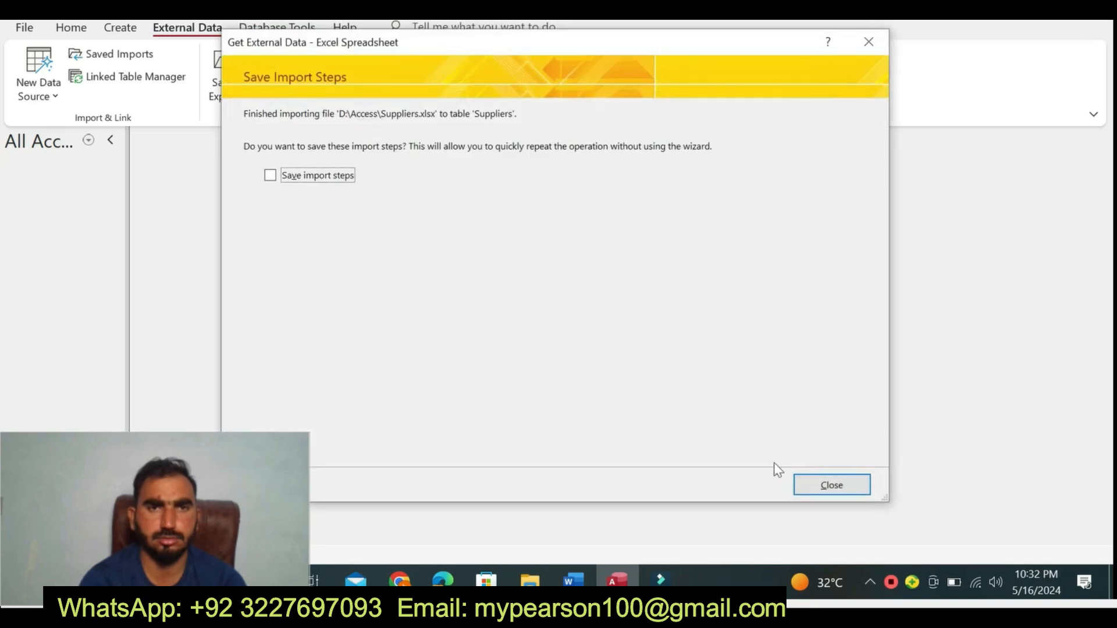
pyautogui.click(833, 483)
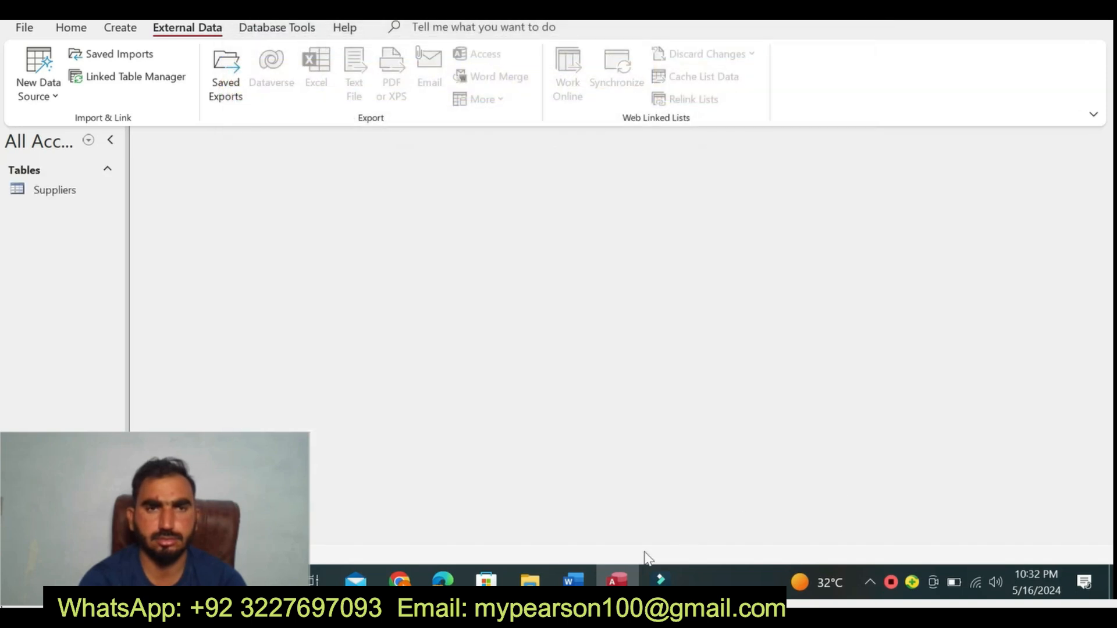
# - Return to the Word instructions, set the step 2 text to 9 pt and remove its highlighting
pyautogui.hotkey('alt', 'Tab')
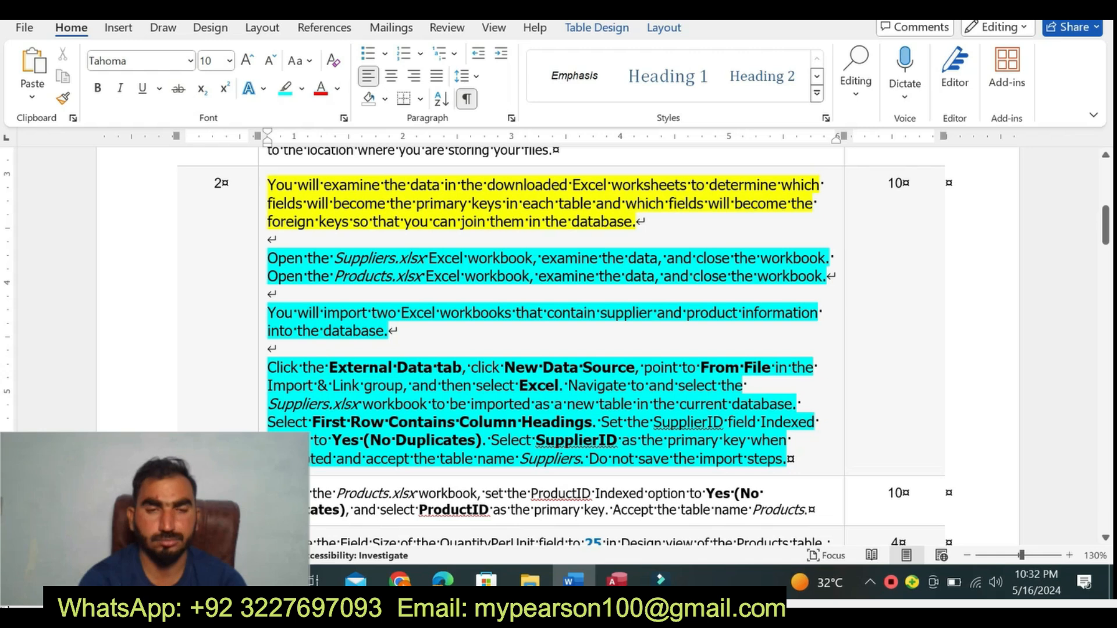
pyautogui.click(262, 456)
pyautogui.click(365, 404)
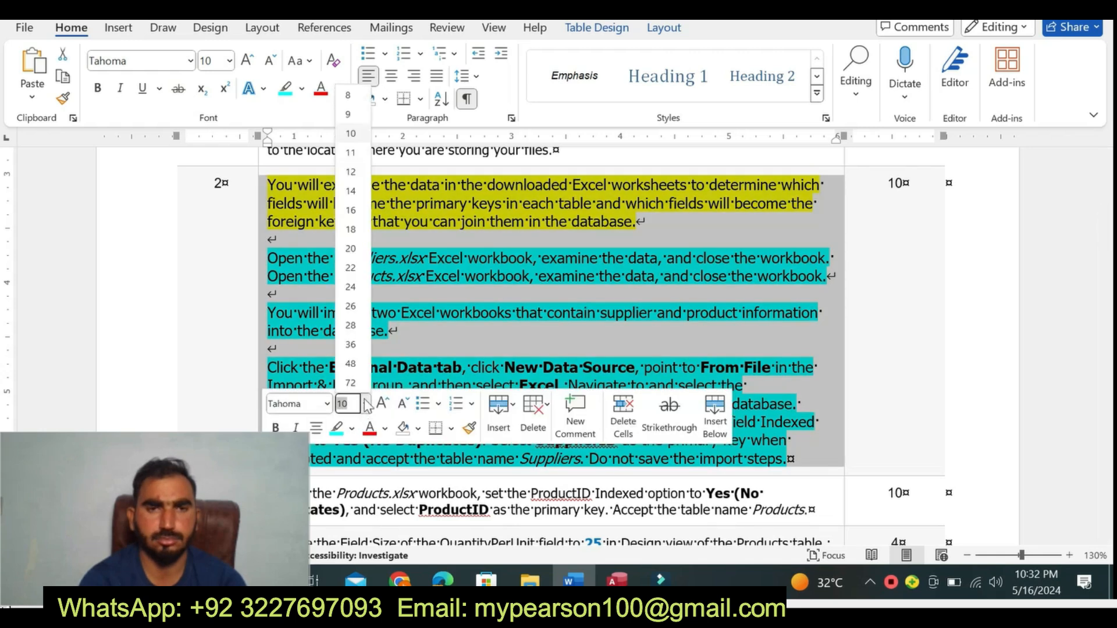
pyautogui.click(350, 115)
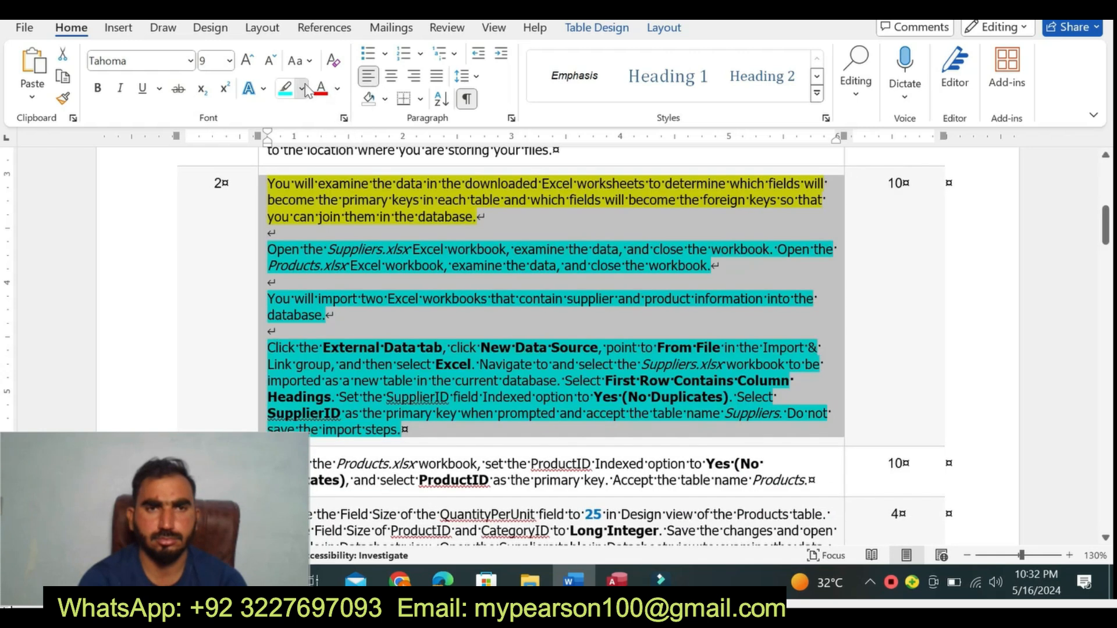
pyautogui.click(303, 89)
pyautogui.click(325, 229)
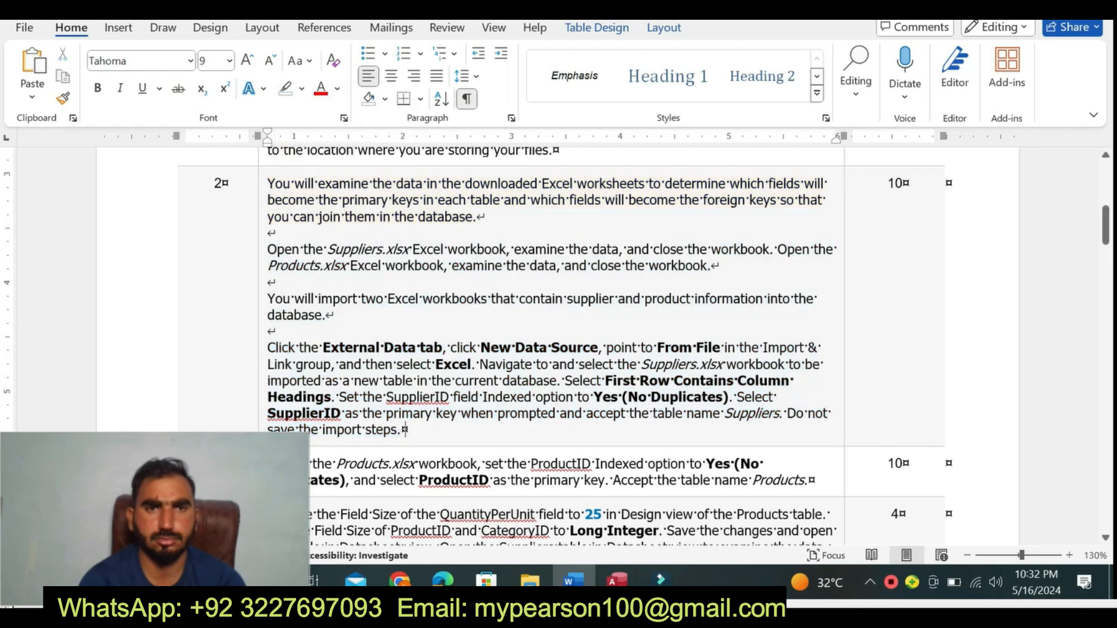
# - Enlarge the step 3 text about importing Products.xlsx to 14 pt and highlight it in yellow
pyautogui.click(262, 467)
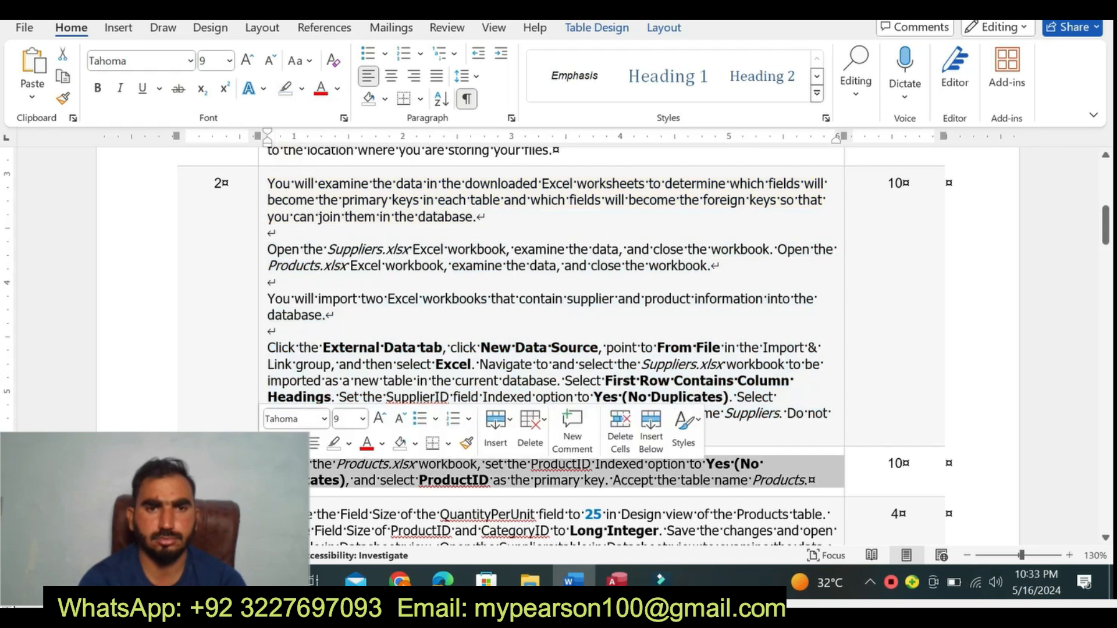
pyautogui.click(362, 419)
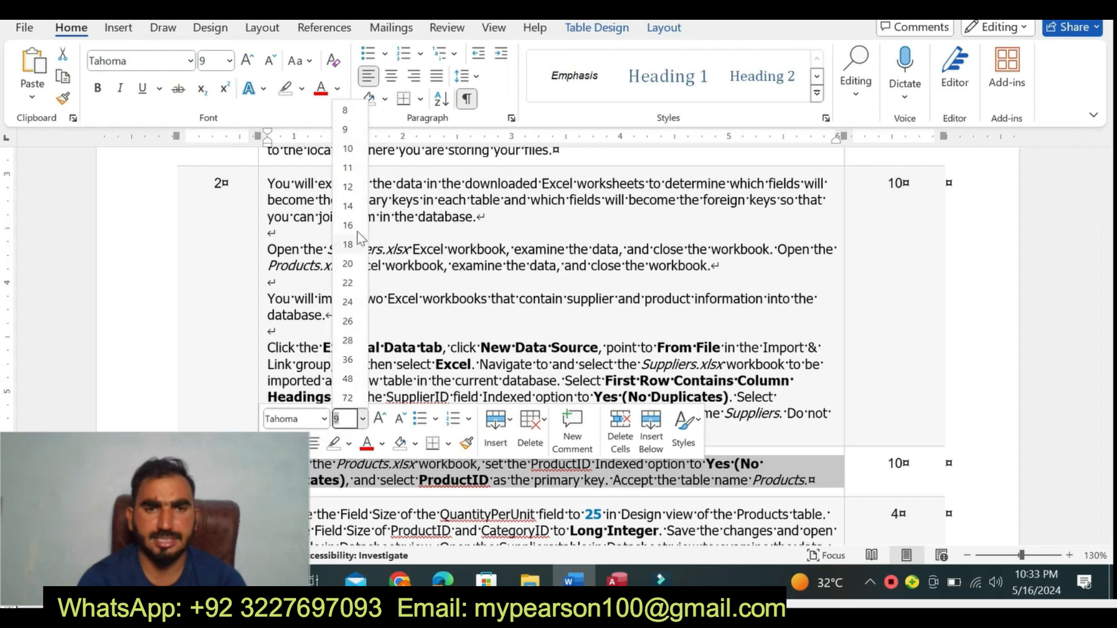
pyautogui.click(349, 228)
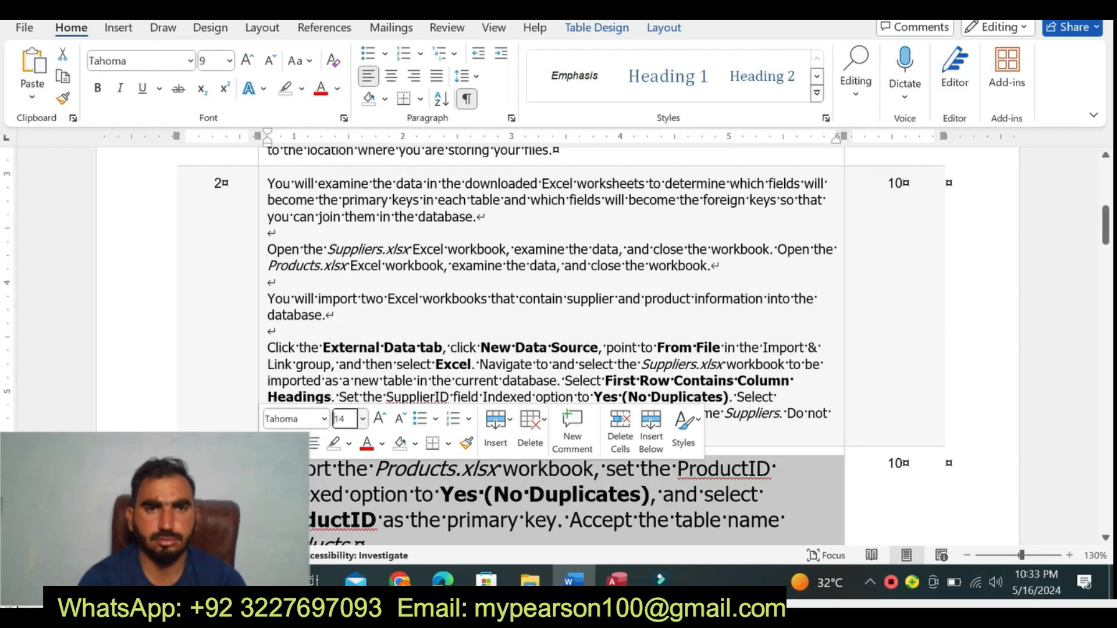
pyautogui.click(302, 89)
pyautogui.click(286, 145)
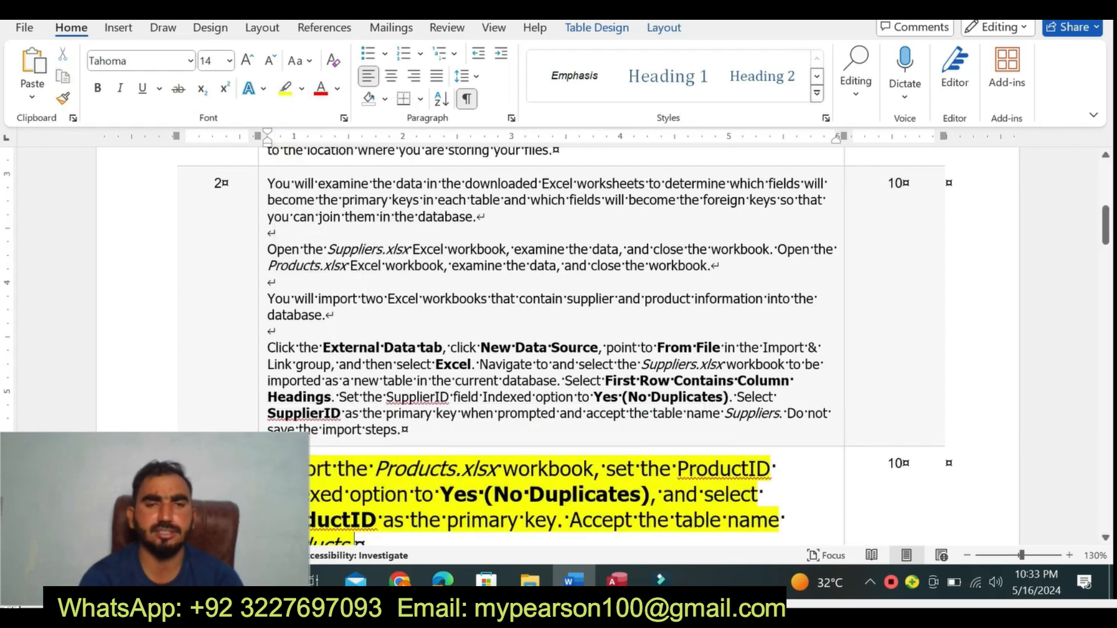
pyautogui.scroll(-3, 1094, 260)
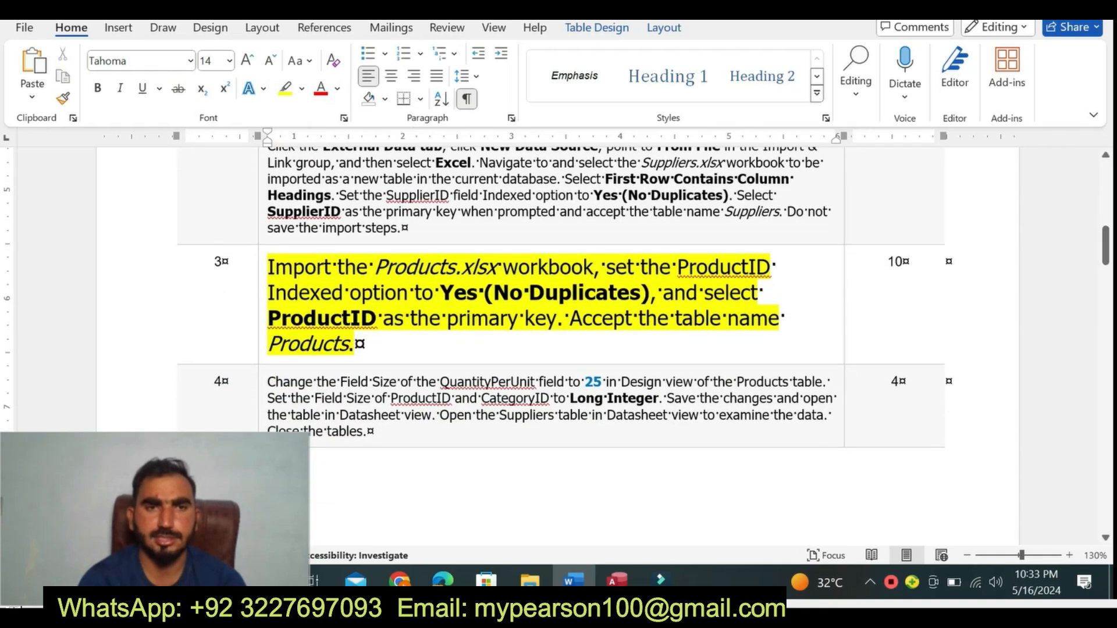
# - Change the highlight of the step 3 paragraph to turquoise and select its text
pyautogui.click(263, 262)
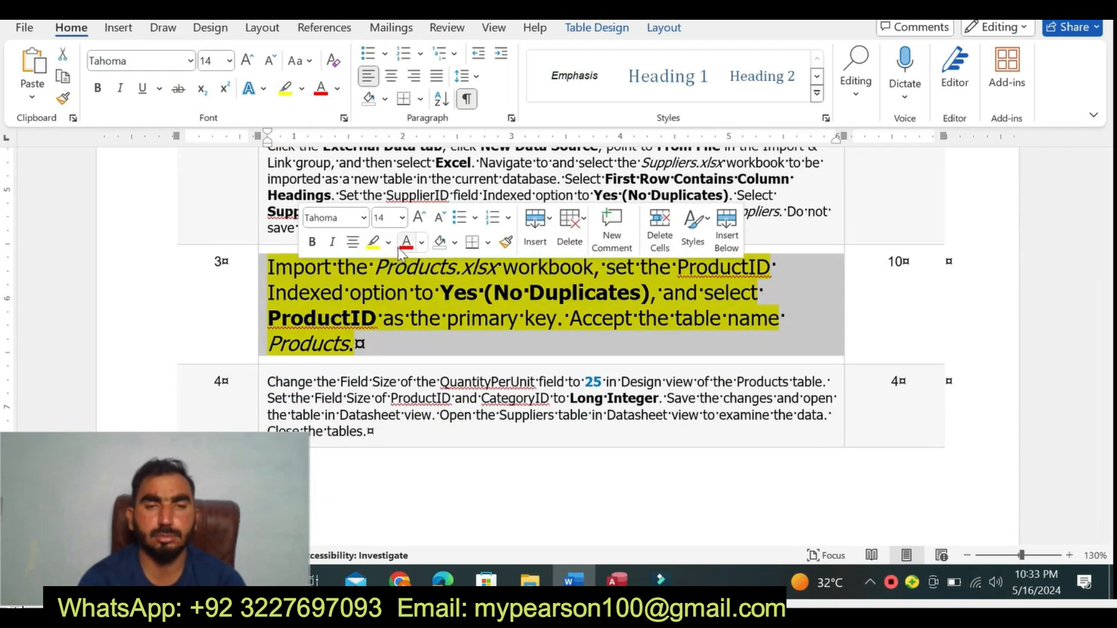
pyautogui.click(388, 242)
pyautogui.click(429, 311)
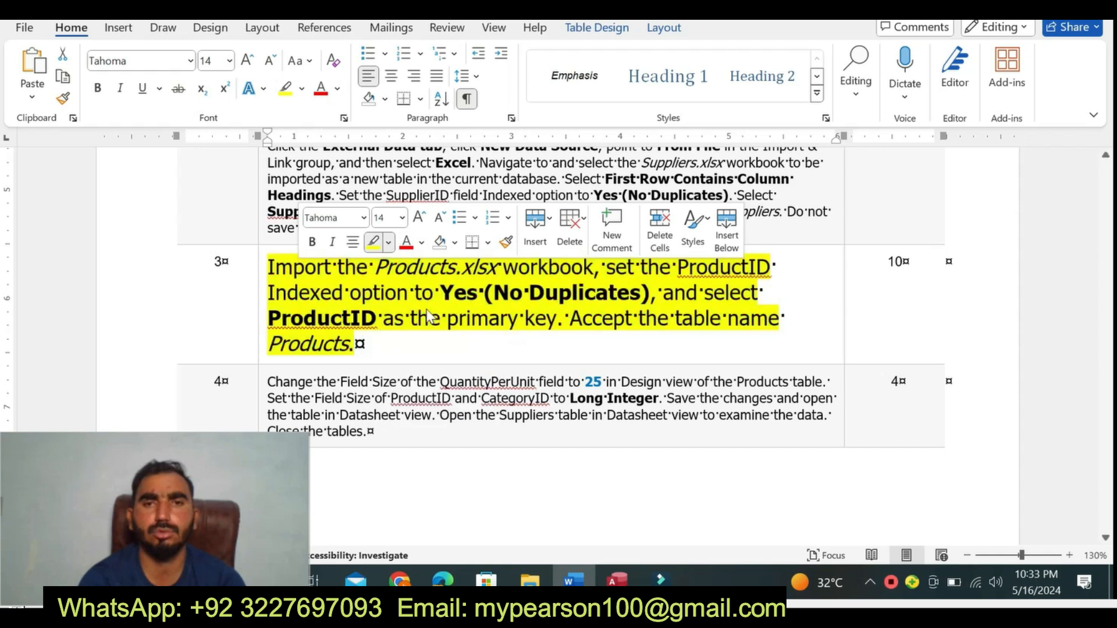
pyautogui.click(430, 318)
pyautogui.click(355, 344)
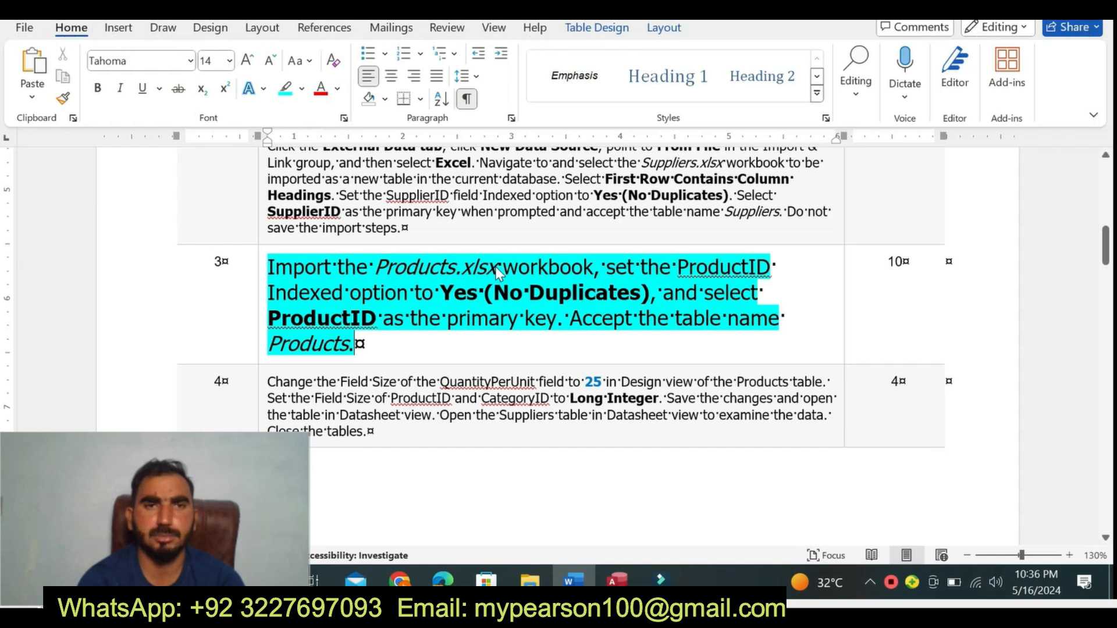
pyautogui.click(499, 269)
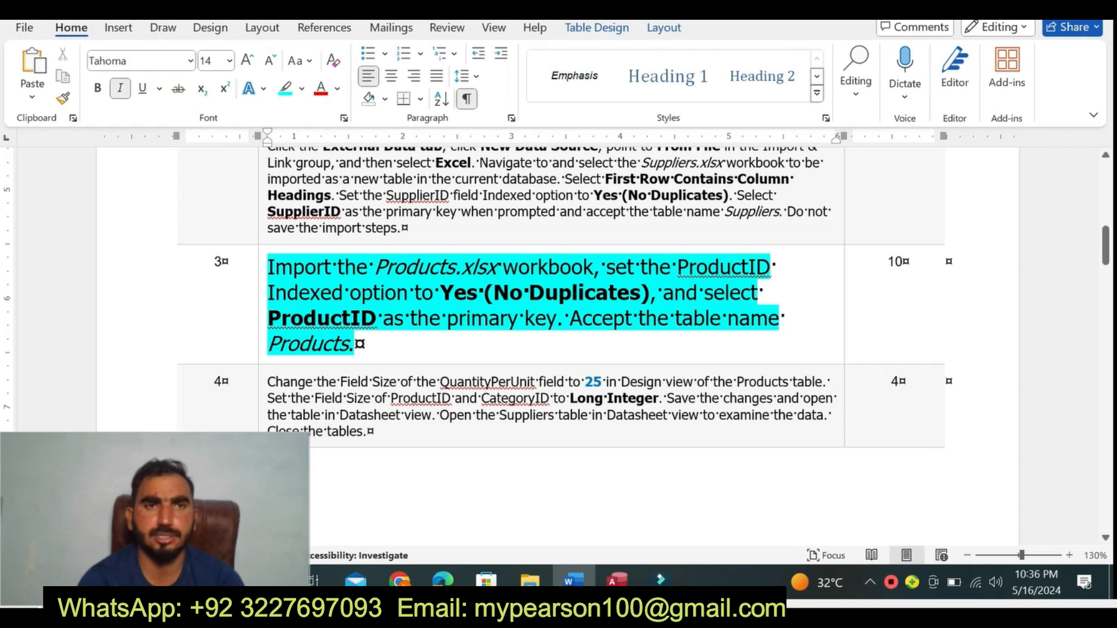
pyautogui.moveTo(294, 268); pyautogui.dragTo(356, 345)
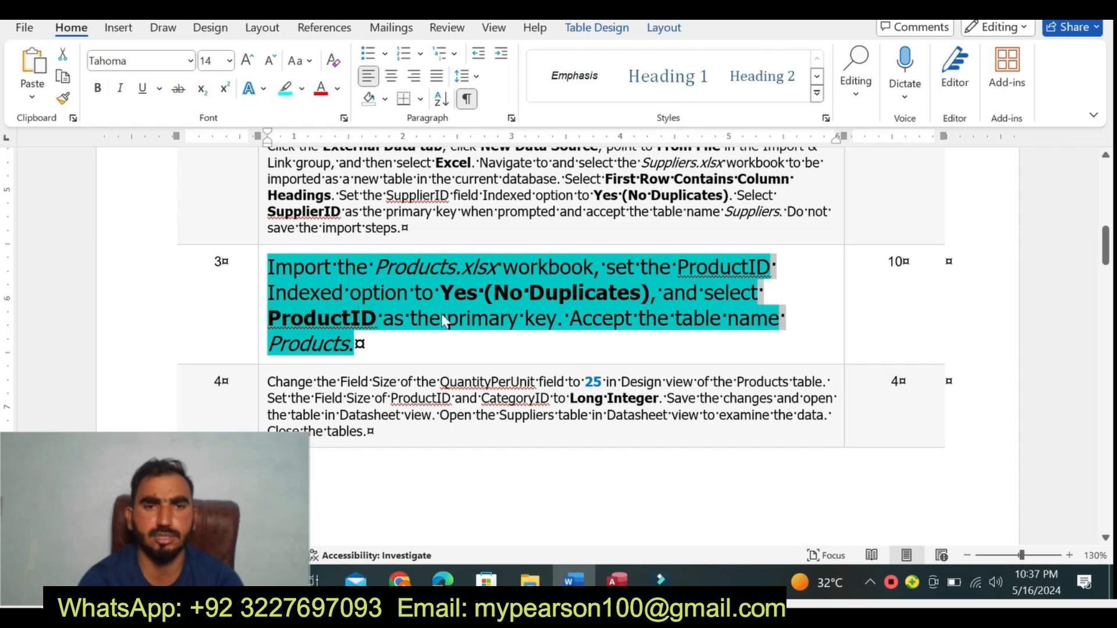
# - Switch to the Access database and start importing Products.xlsx from the Access folder on drive D into a new table
pyautogui.click(617, 580)
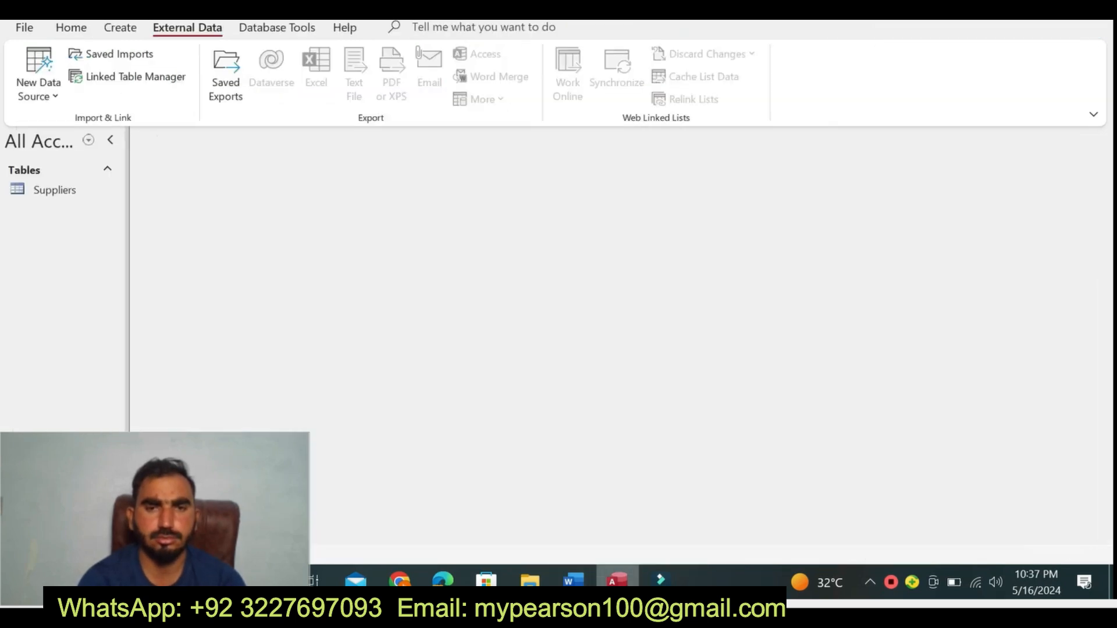
pyautogui.click(44, 93)
pyautogui.moveTo(115, 140)
pyautogui.click(248, 140)
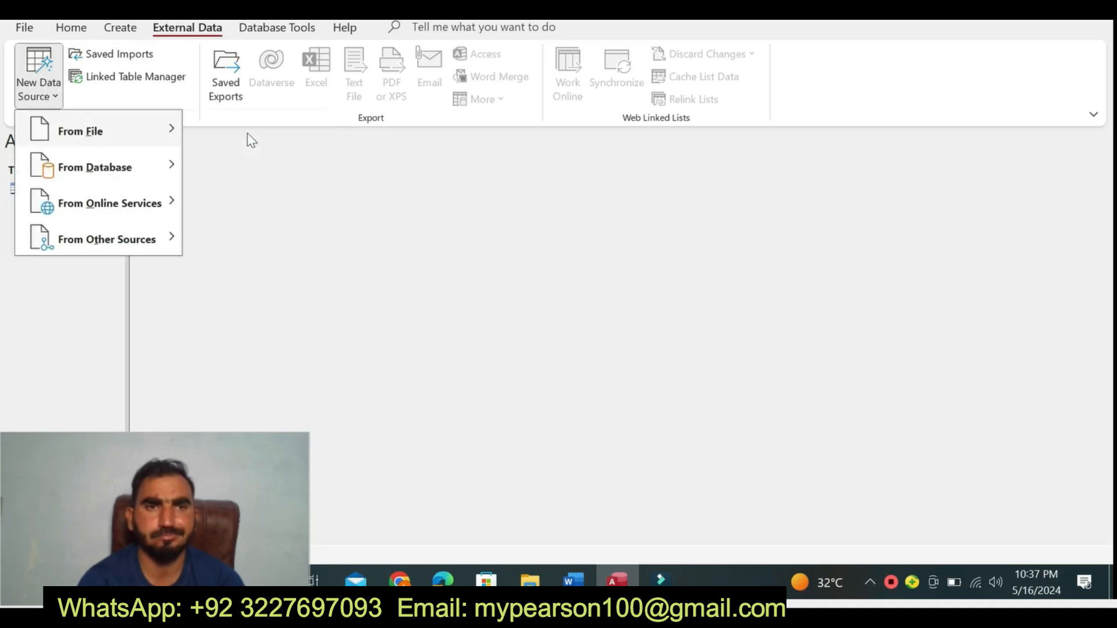
pyautogui.click(789, 153)
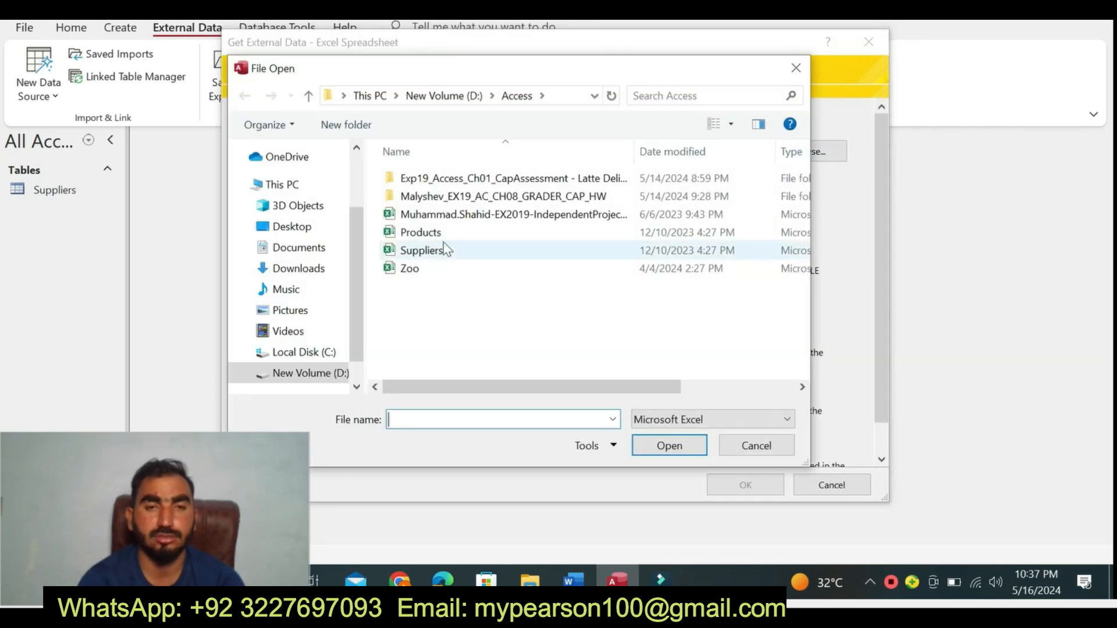
pyautogui.click(443, 236)
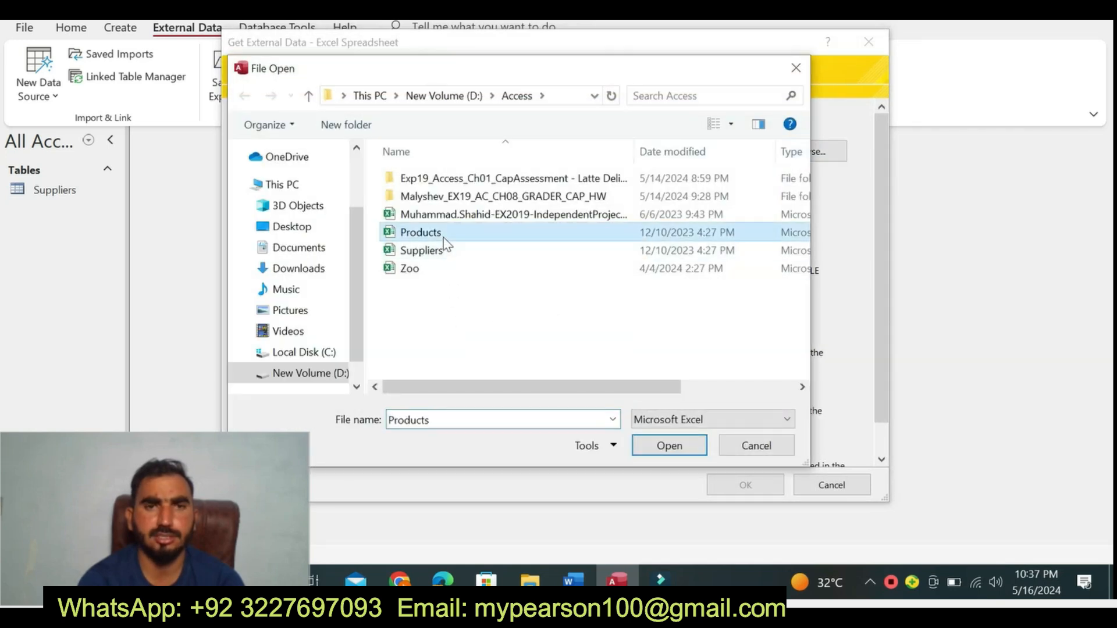
pyautogui.click(662, 444)
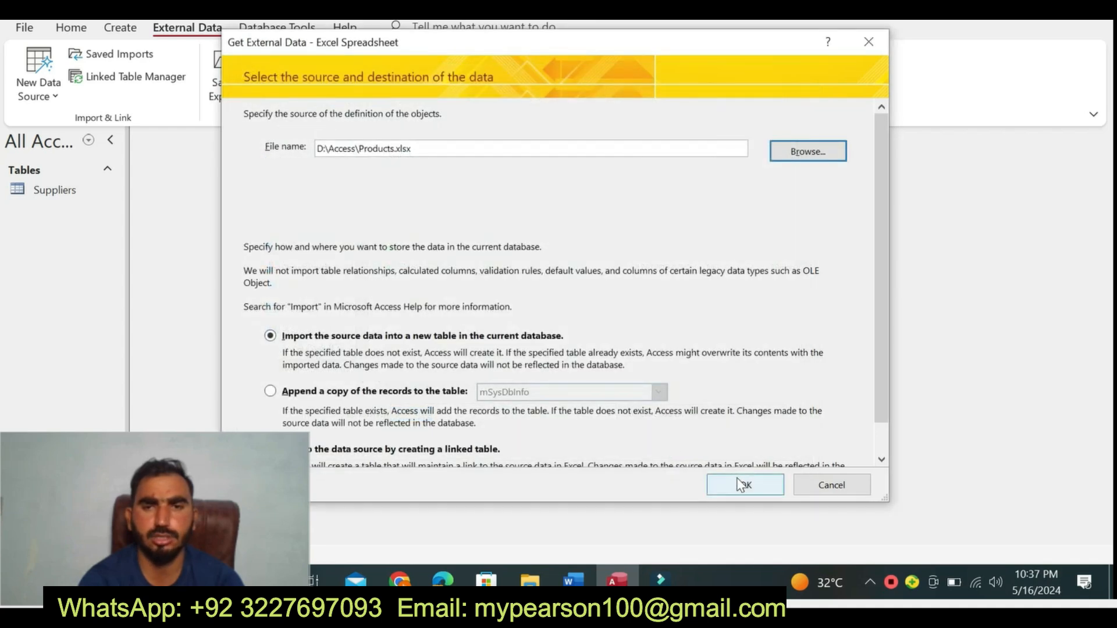
pyautogui.click(741, 485)
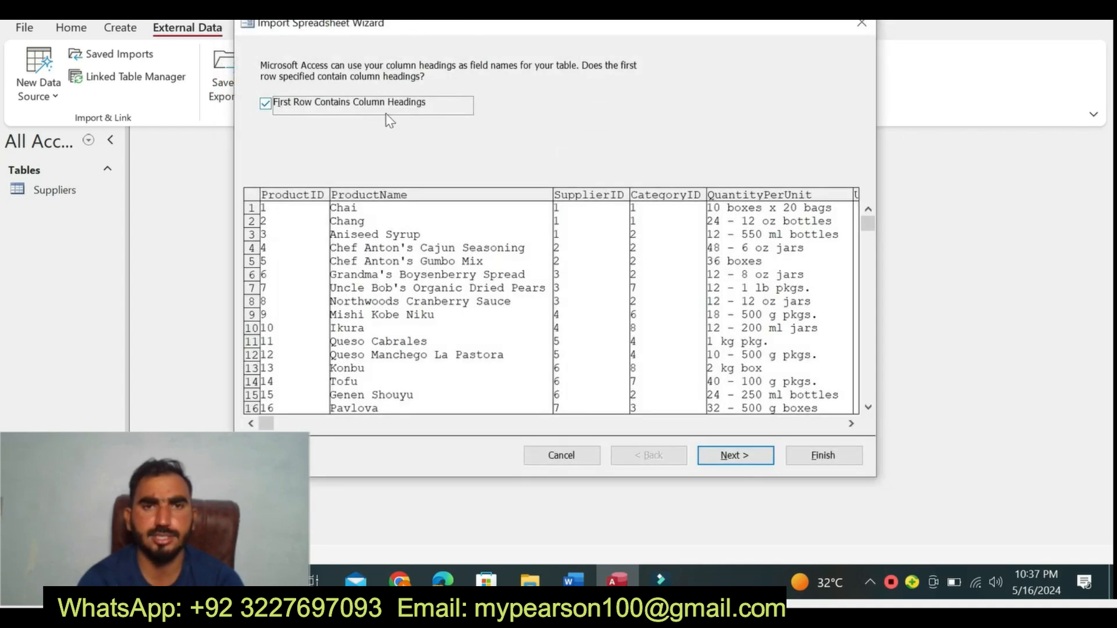
# - Accept the first row as column headings and set the ProductID field's Indexed option to Yes (No Duplicates)
pyautogui.click(731, 455)
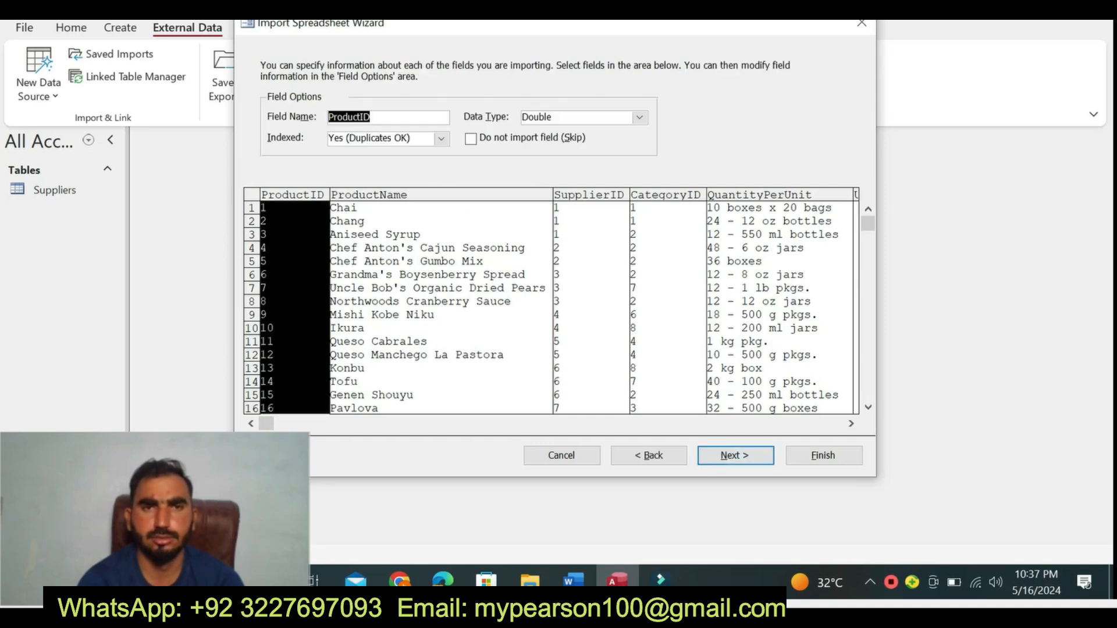
pyautogui.click(441, 140)
pyautogui.click(416, 176)
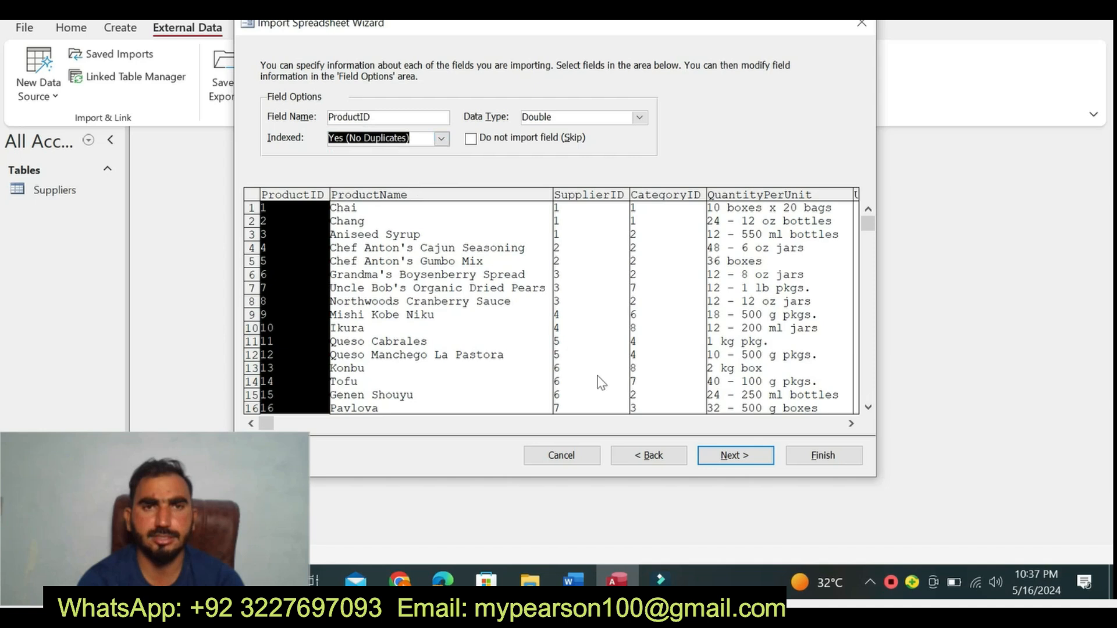
pyautogui.click(720, 459)
# - Choose ProductID as the primary key and finish the import into the Products table without saving the import steps
pyautogui.click(385, 129)
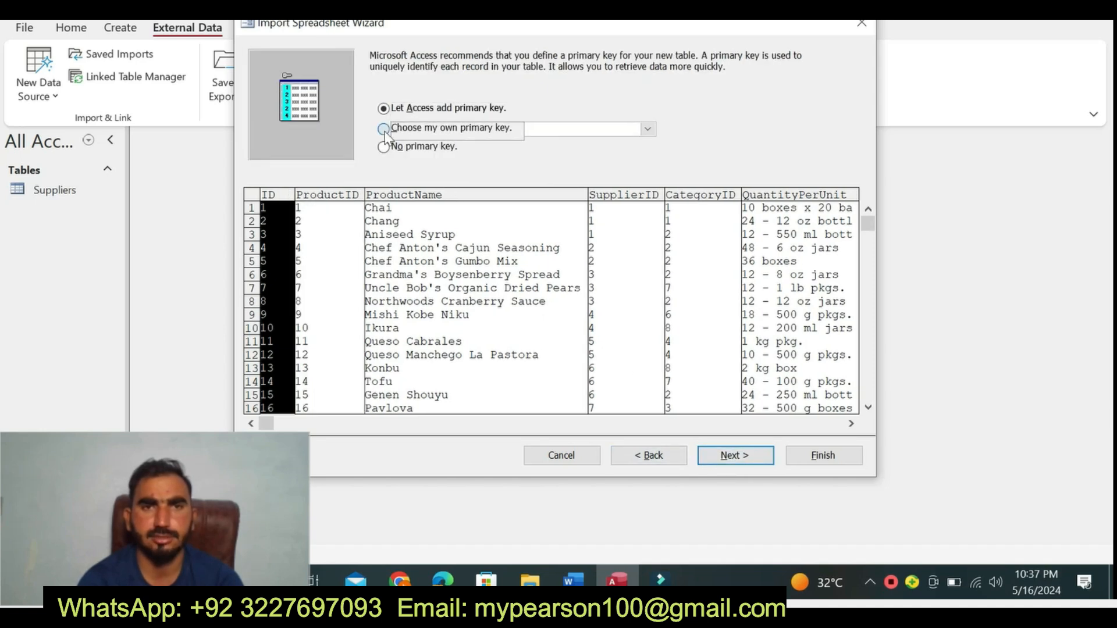
pyautogui.click(727, 455)
pyautogui.click(808, 462)
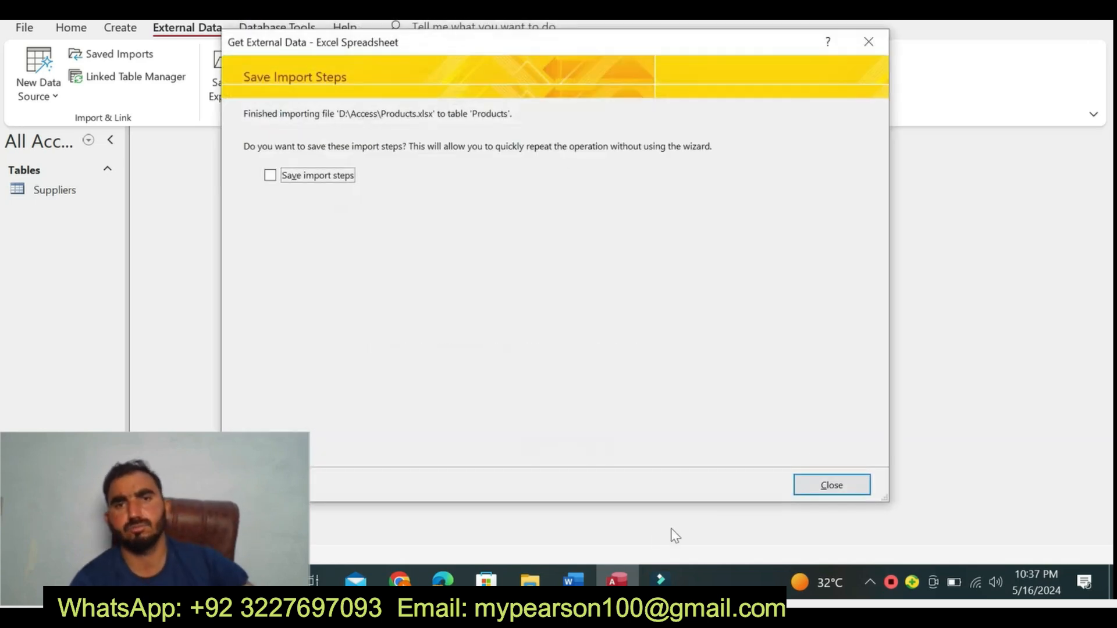
pyautogui.click(835, 483)
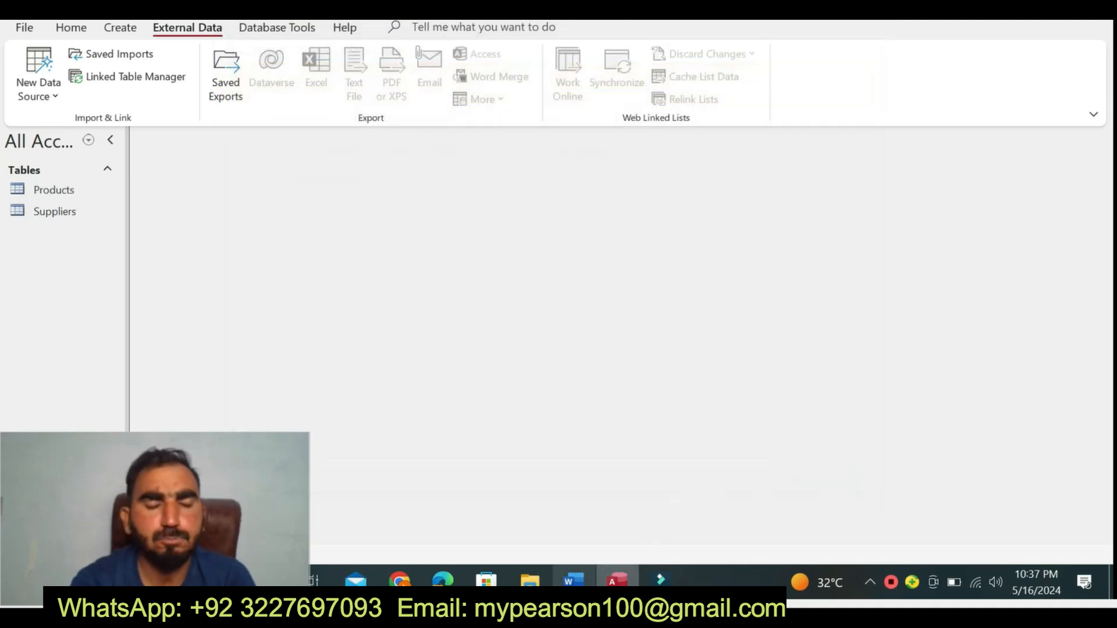
# - Switch to the Word instructions, reset the step 3 paragraph to 9 pt and remove its highlight
pyautogui.click(573, 580)
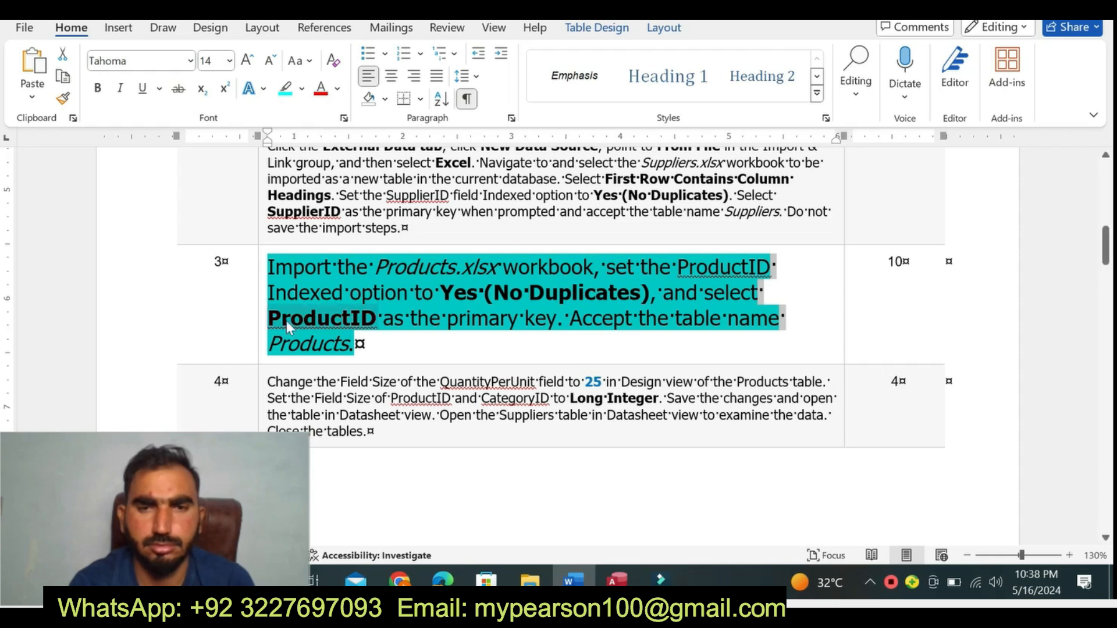
pyautogui.click(261, 344)
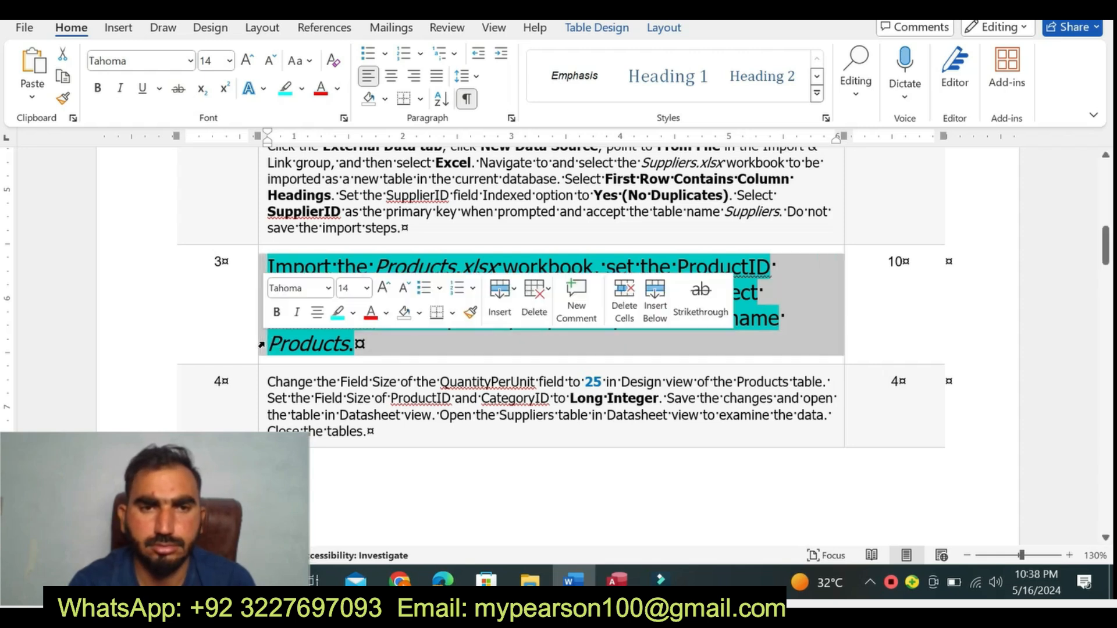
pyautogui.click(367, 288)
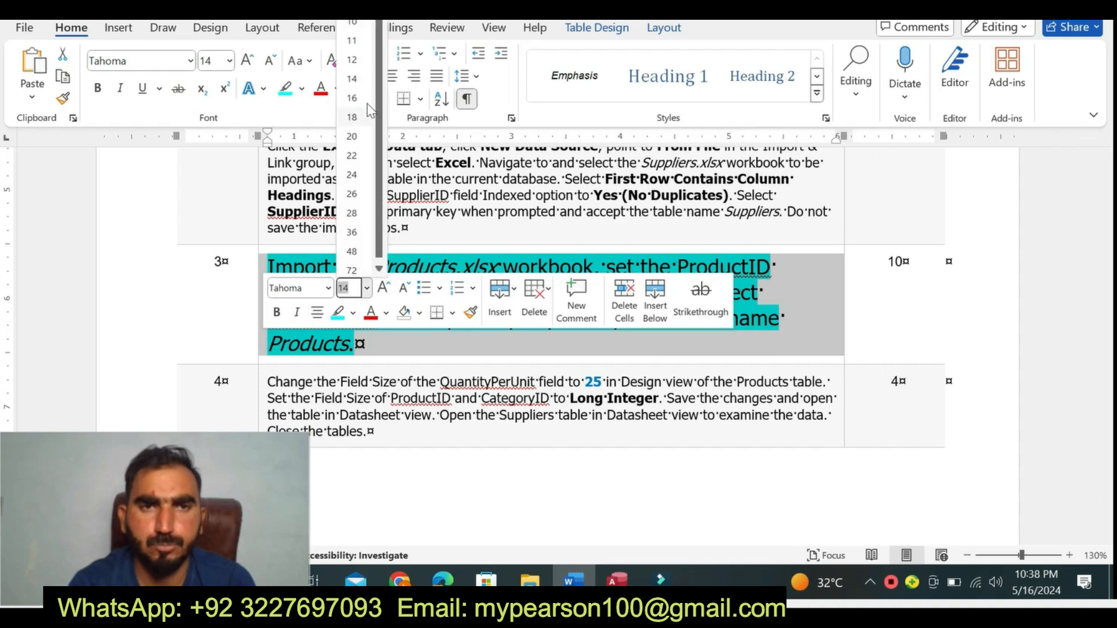
pyautogui.click(302, 89)
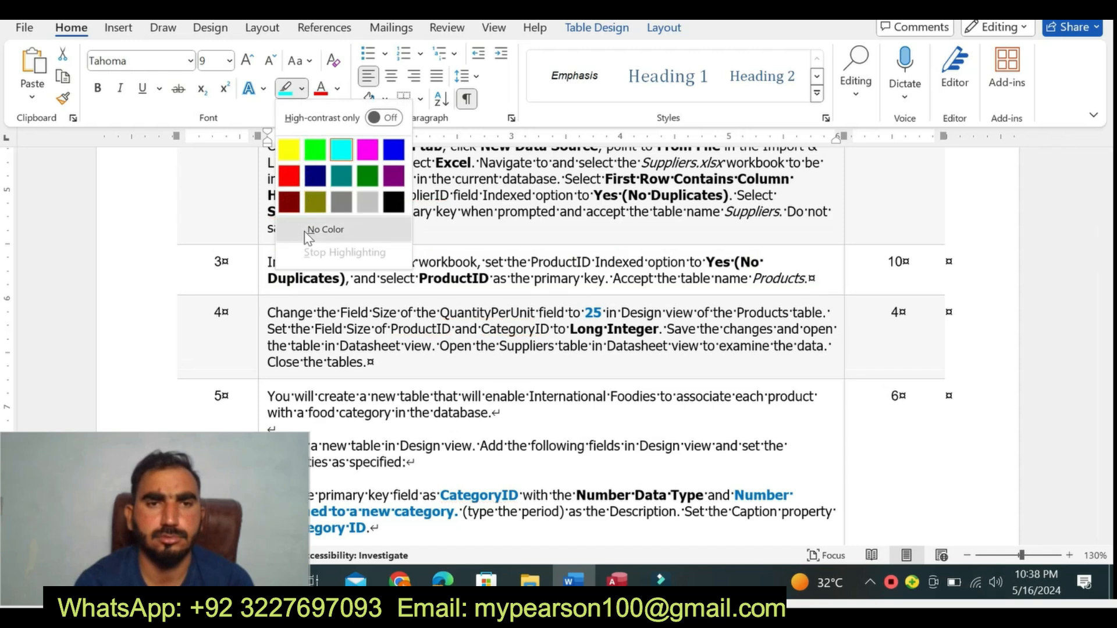
pyautogui.click(324, 229)
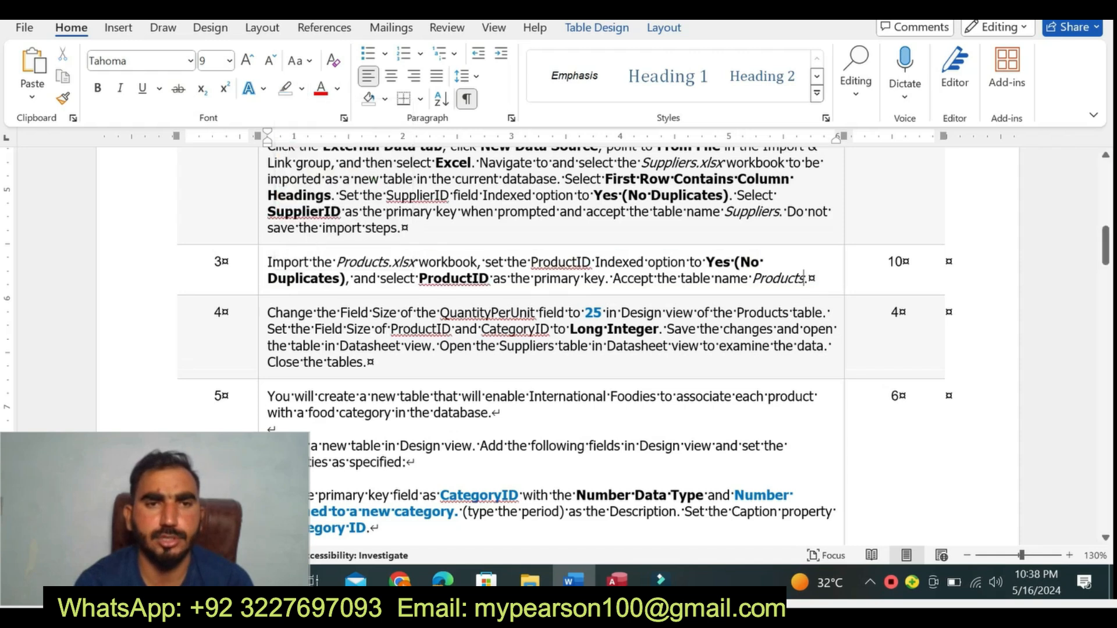
# - Enlarge the step 4 paragraph to 14 pt and highlight it in yellow
pyautogui.click(257, 345)
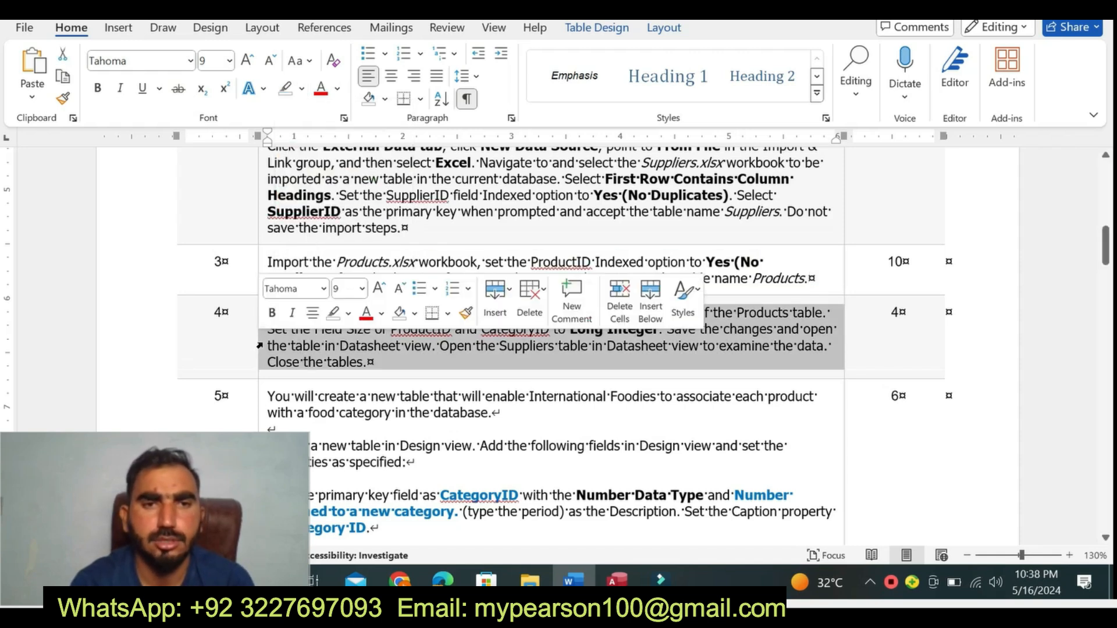
pyautogui.click(362, 288)
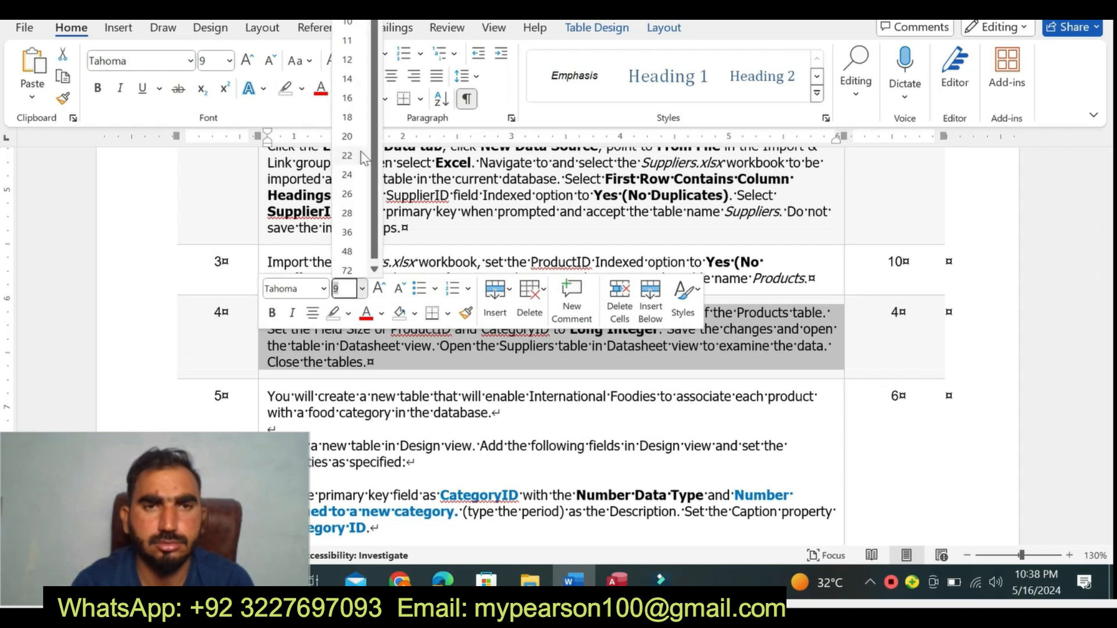
pyautogui.click(348, 78)
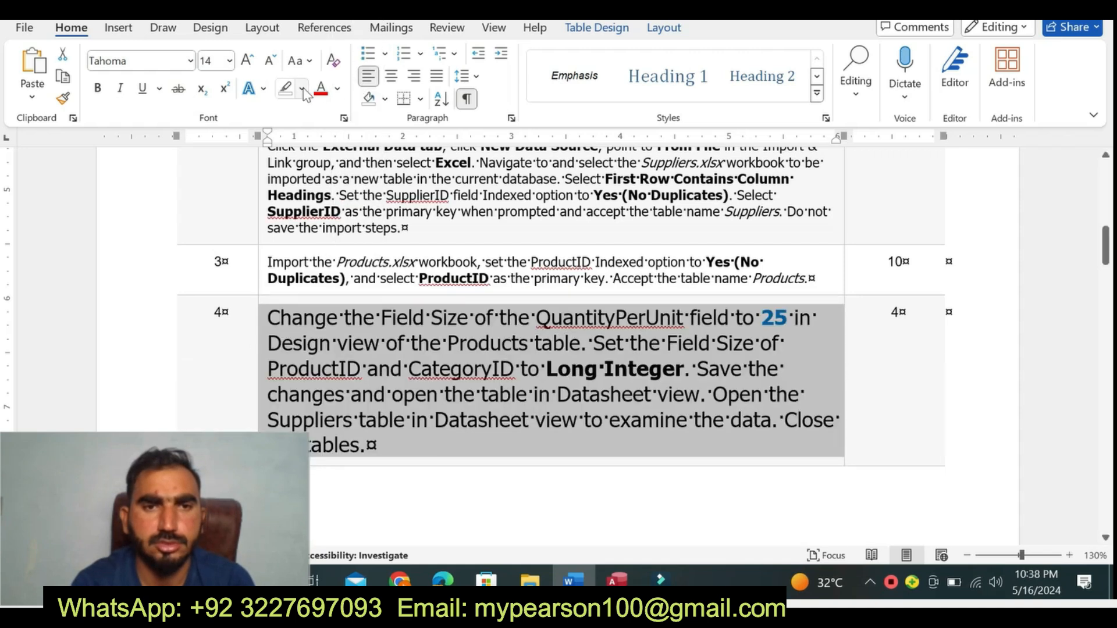
pyautogui.click(303, 90)
pyautogui.click(291, 149)
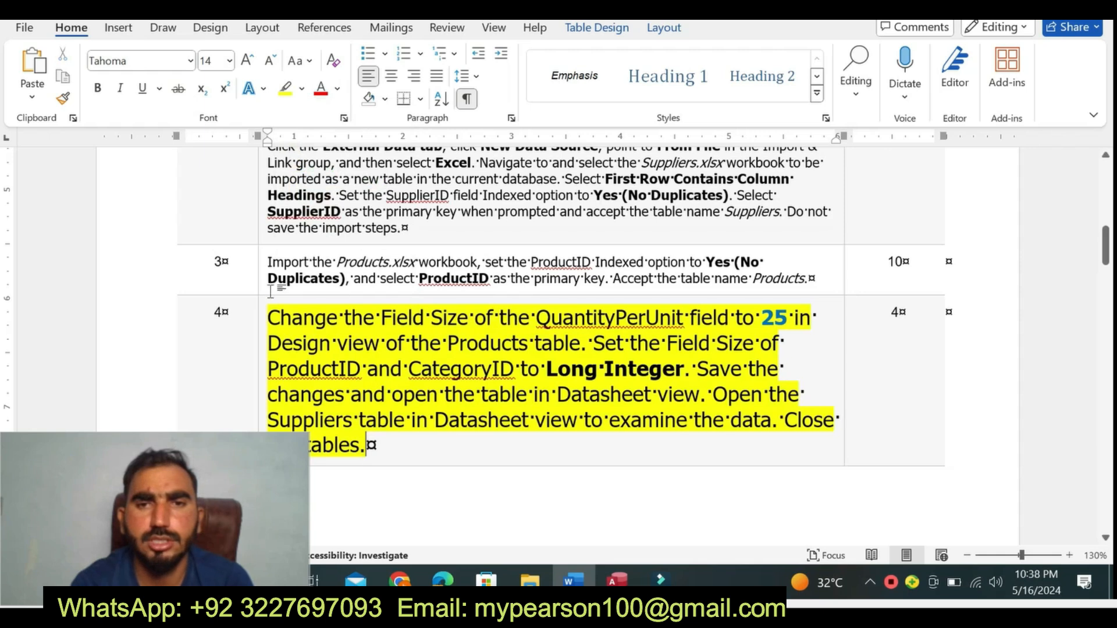
# - Change the highlight of the step 4 text to turquoise, from its beginning through "examine the data"
pyautogui.moveTo(268, 318); pyautogui.dragTo(730, 420)
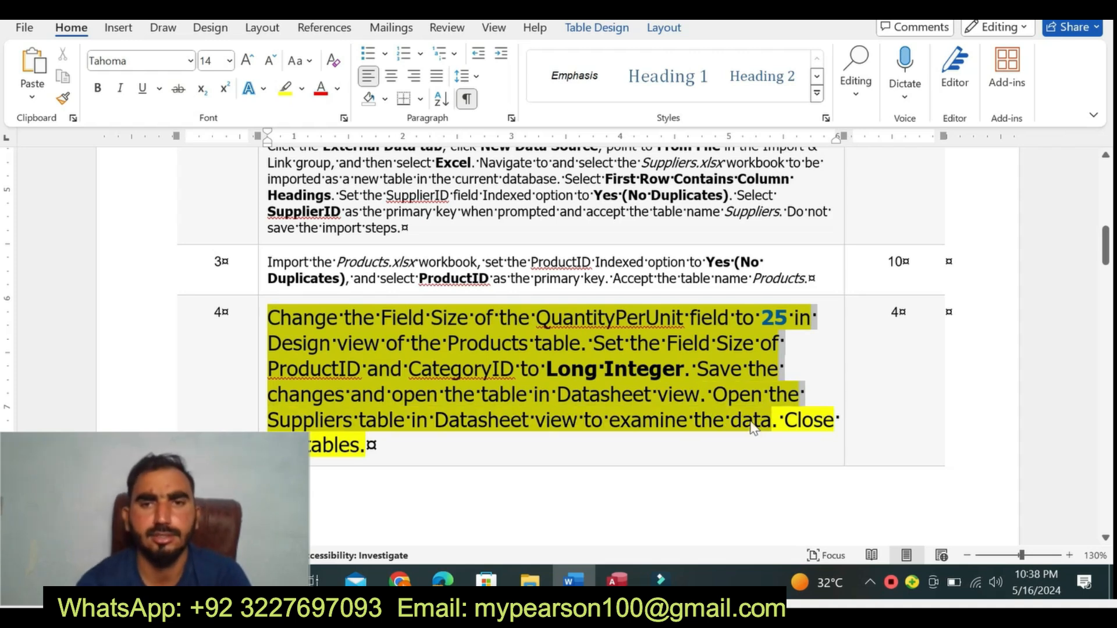
pyautogui.click(754, 392)
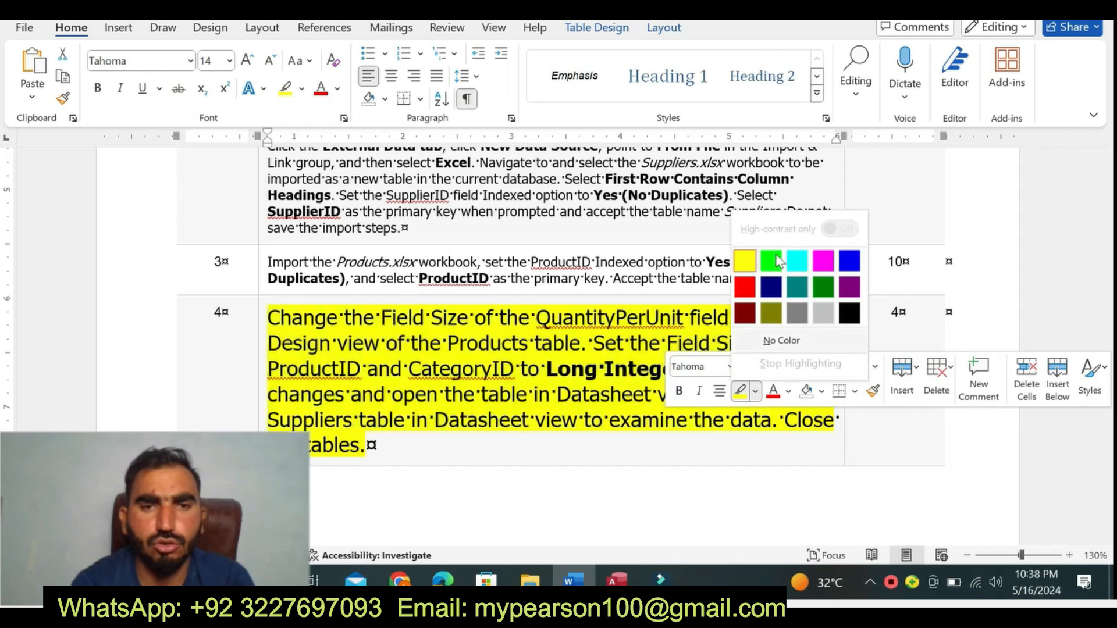
pyautogui.click(797, 275)
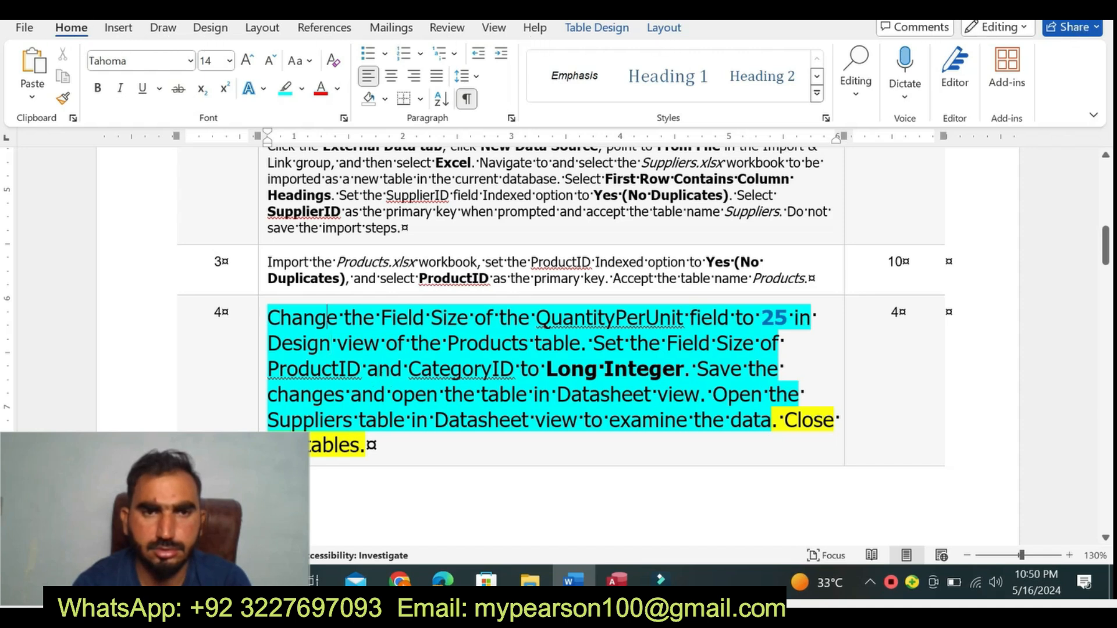
# - Select the step 4 instruction about the QuantityPerUnit field size, and open the Products table in Design view in Access
pyautogui.moveTo(328, 318); pyautogui.dragTo(793, 317)
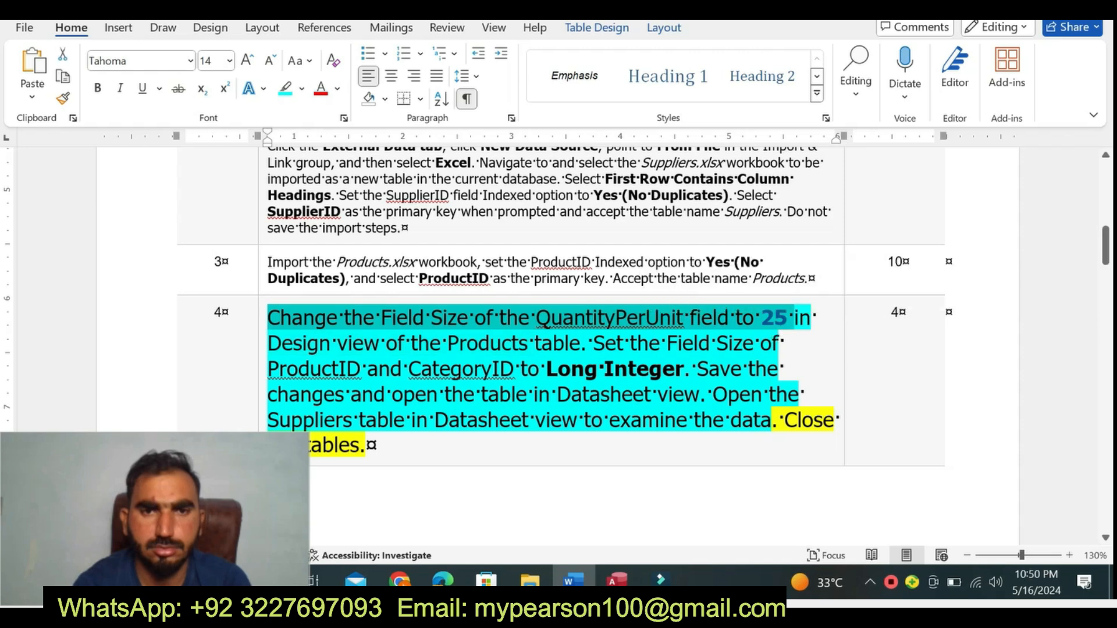
pyautogui.click(617, 580)
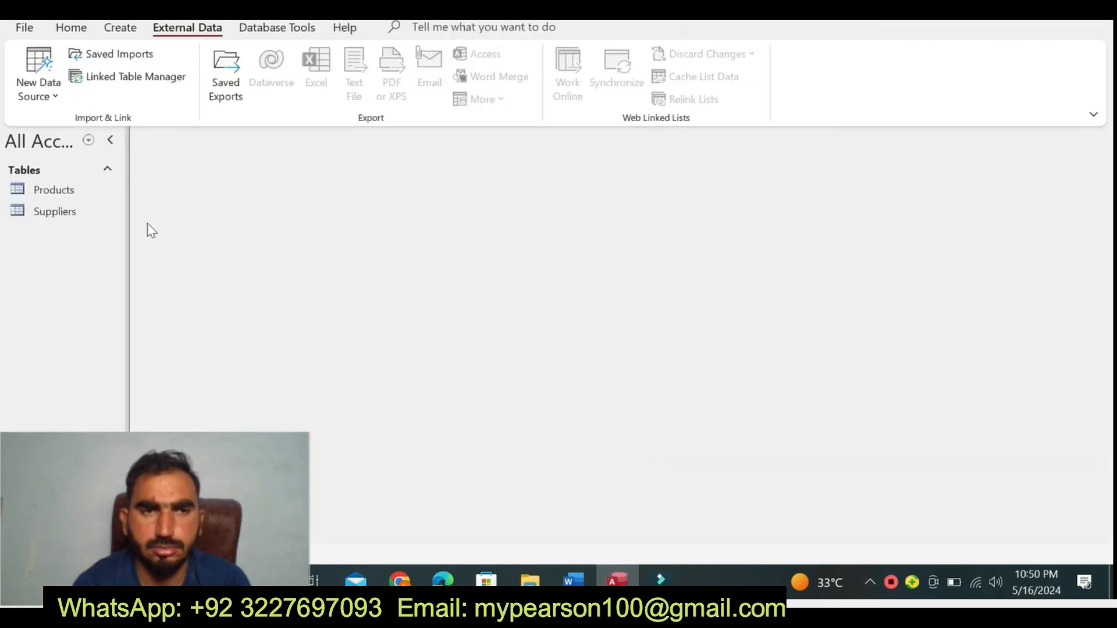
pyautogui.click(82, 192)
pyautogui.rightClick(81, 192)
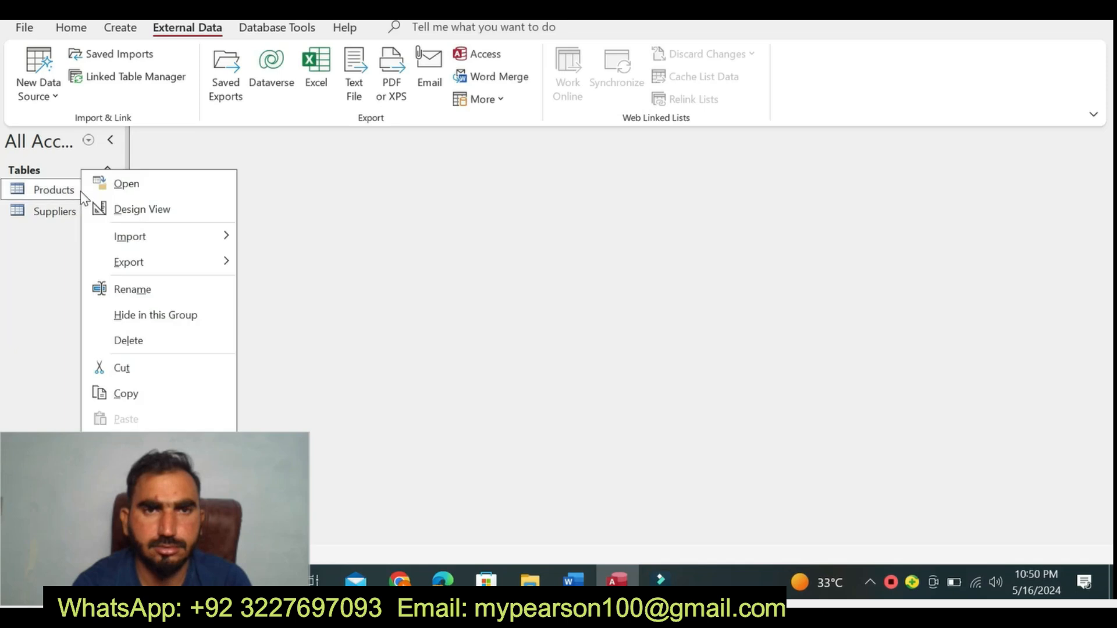
pyautogui.click(141, 209)
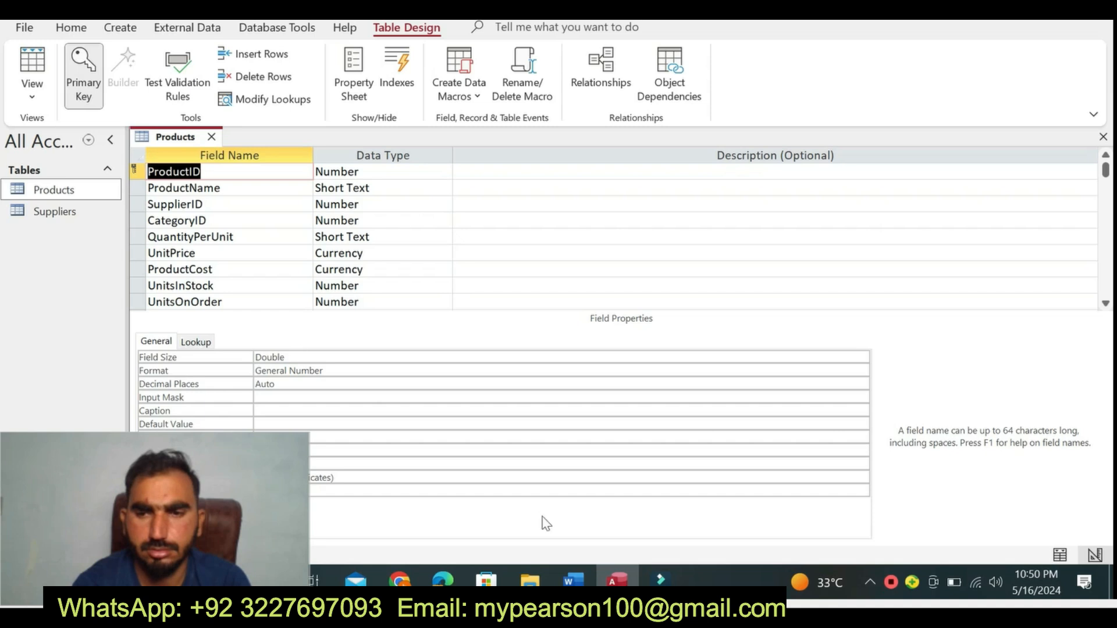
# - Check the step 4 instruction in Word and set the QuantityPerUnit field's Field Size to 25 in the Access Products table
pyautogui.click(573, 580)
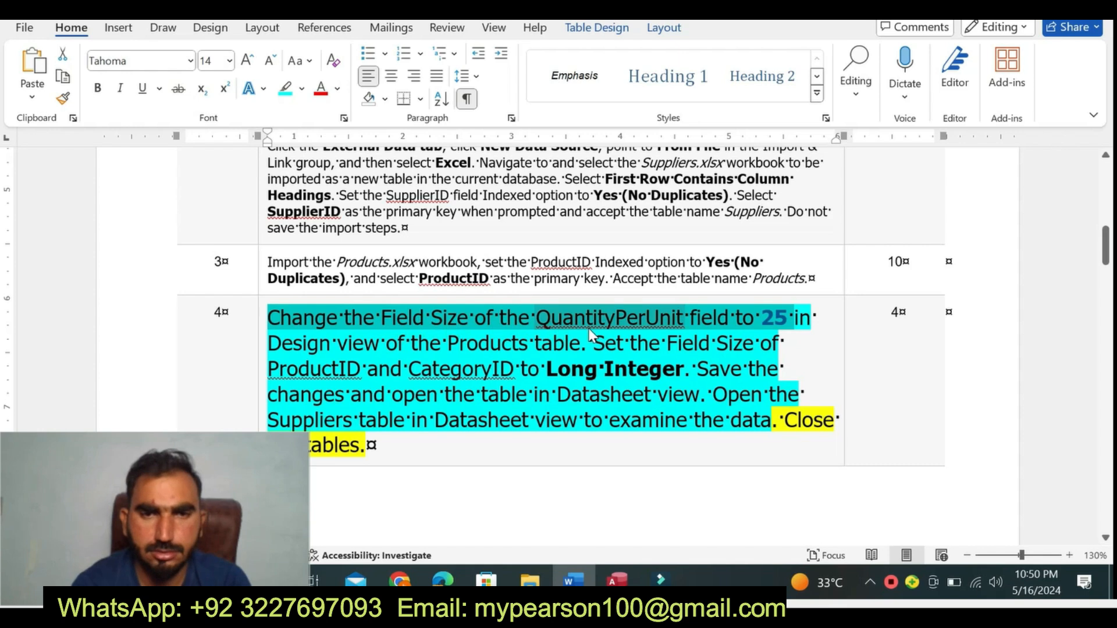
pyautogui.click(612, 582)
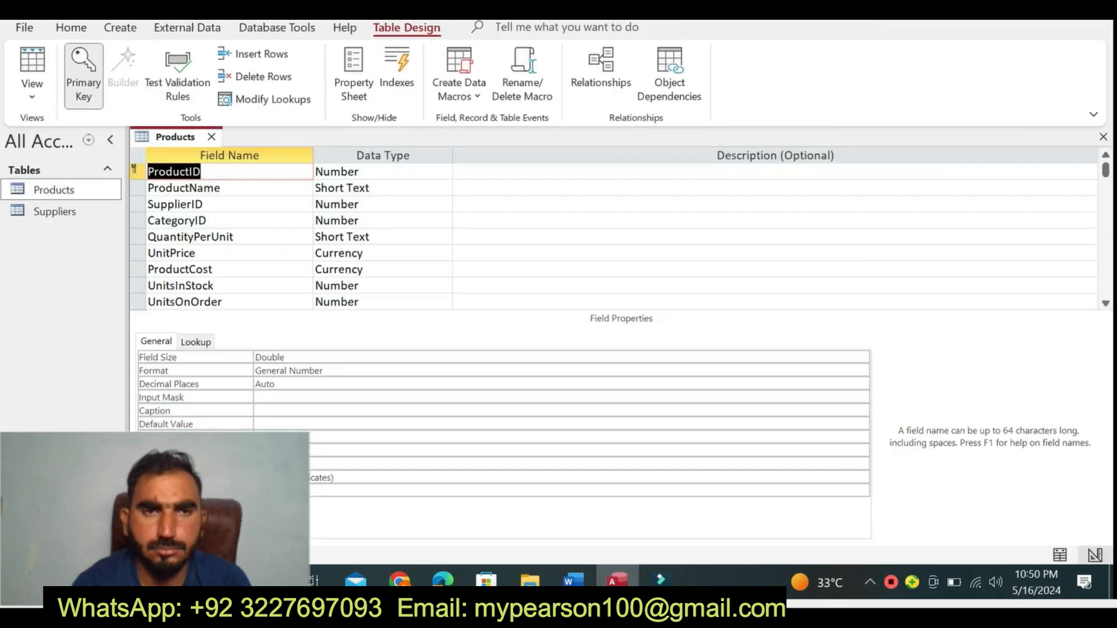
pyautogui.click(233, 236)
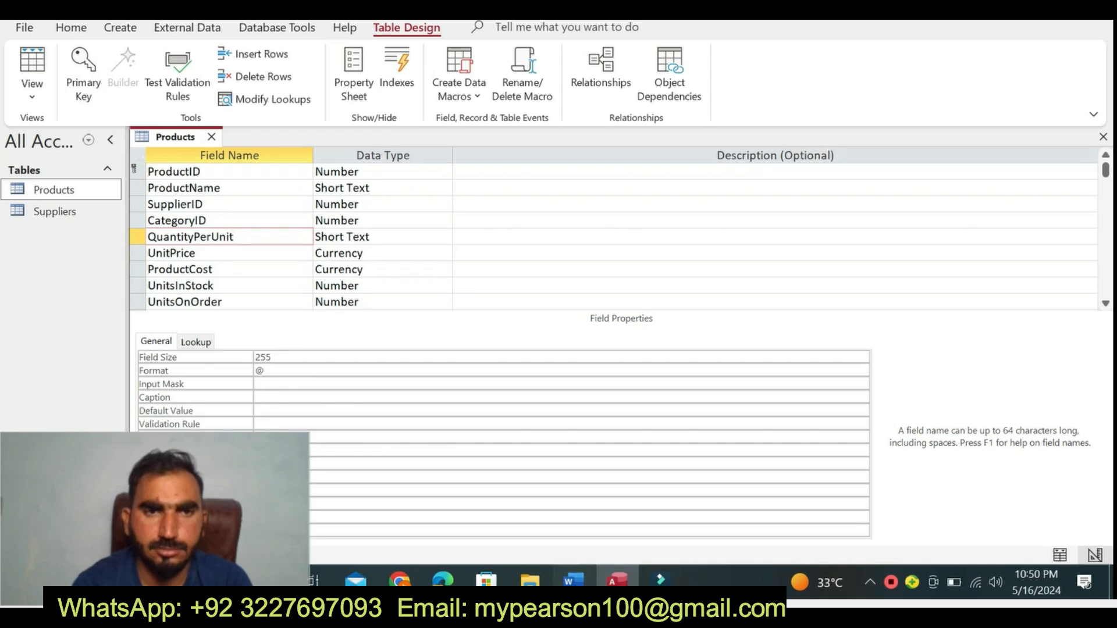
pyautogui.click(570, 580)
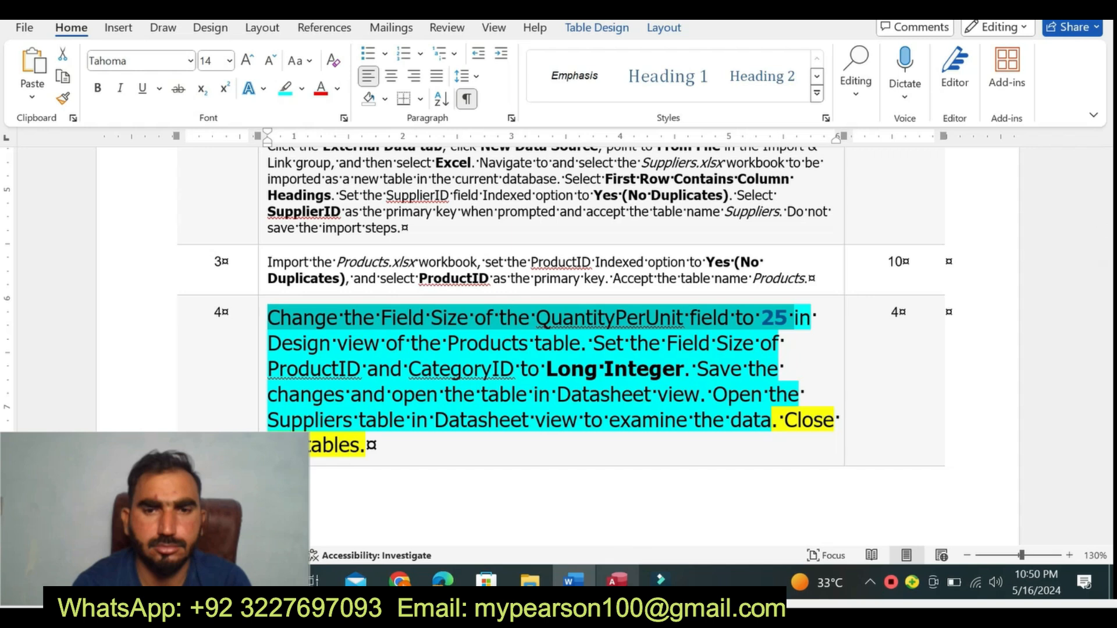
pyautogui.click(618, 581)
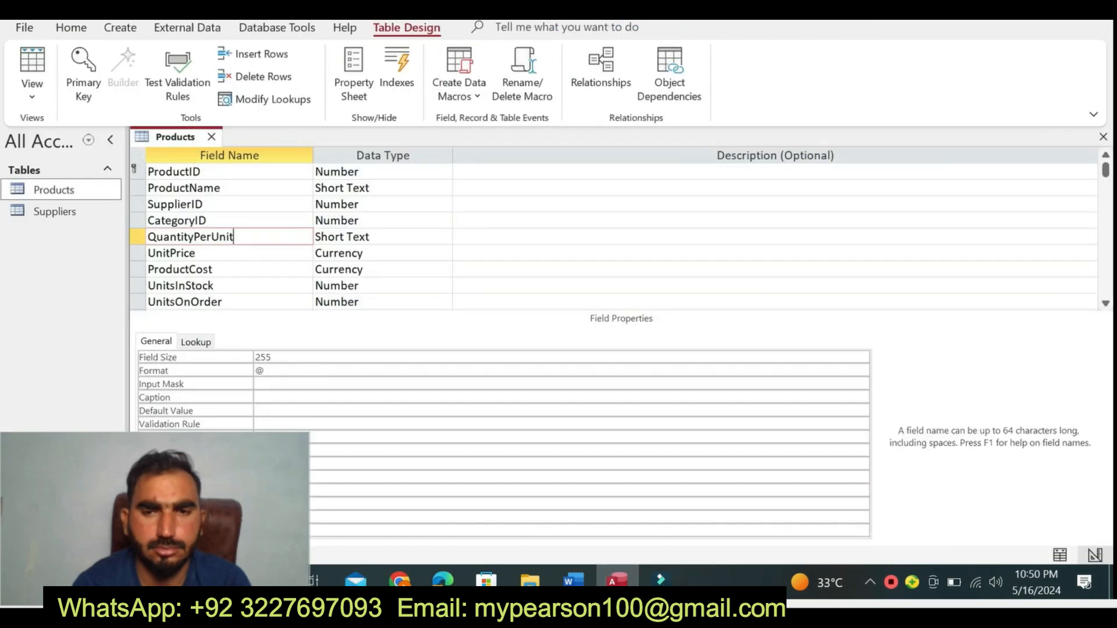
pyautogui.click(272, 357)
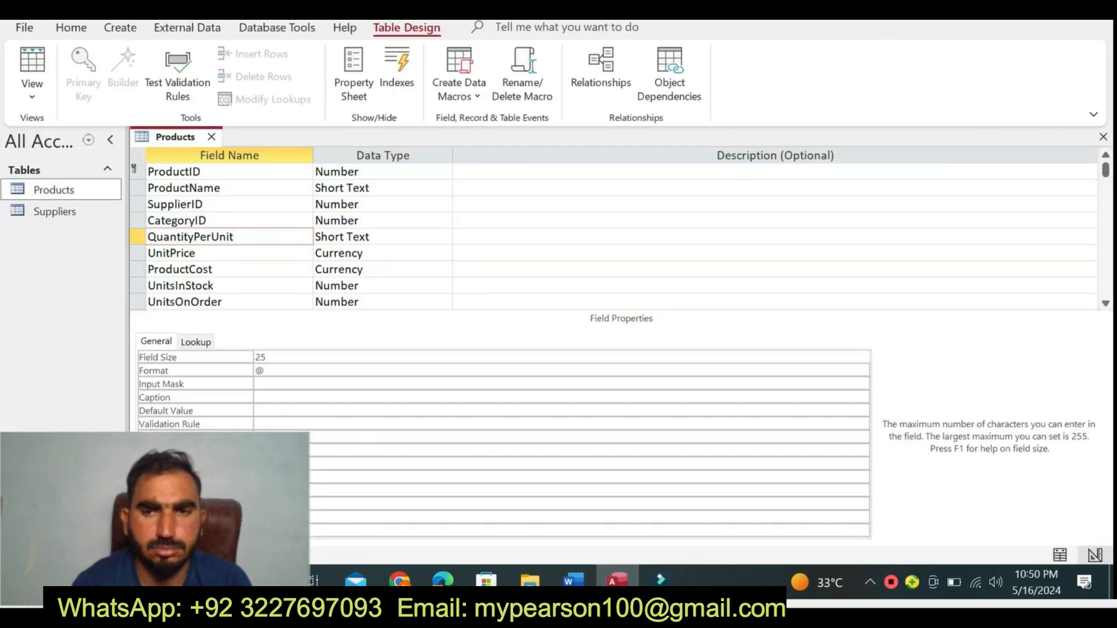
# - Return to the Word instructions and select the step 4 text about setting ProductID and CategoryID to Long Integer
pyautogui.click(573, 580)
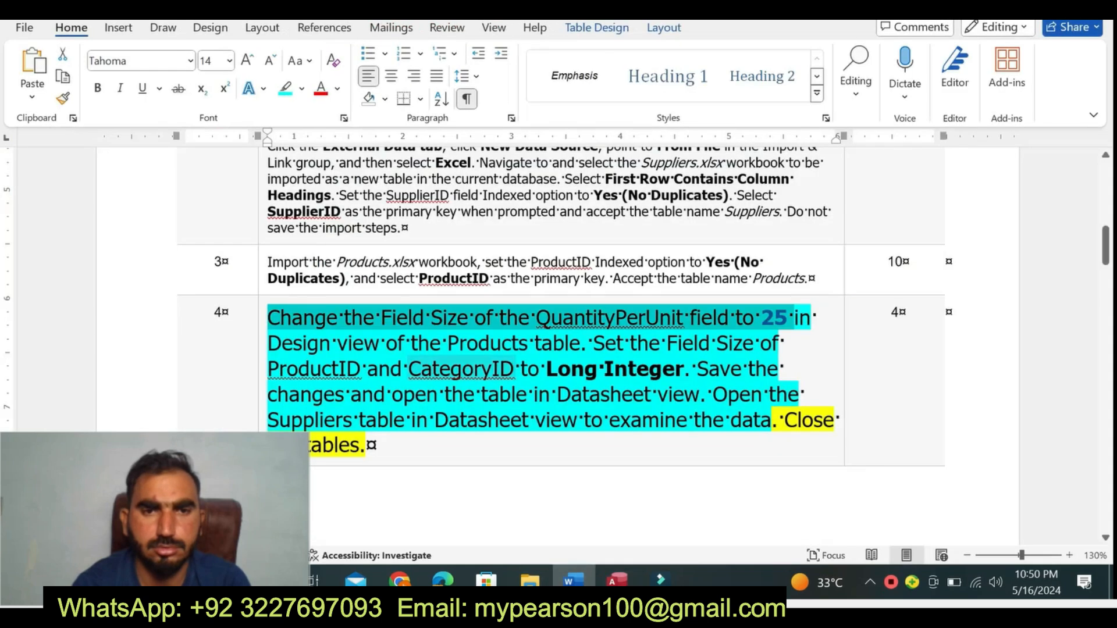
pyautogui.doubleClick(307, 369)
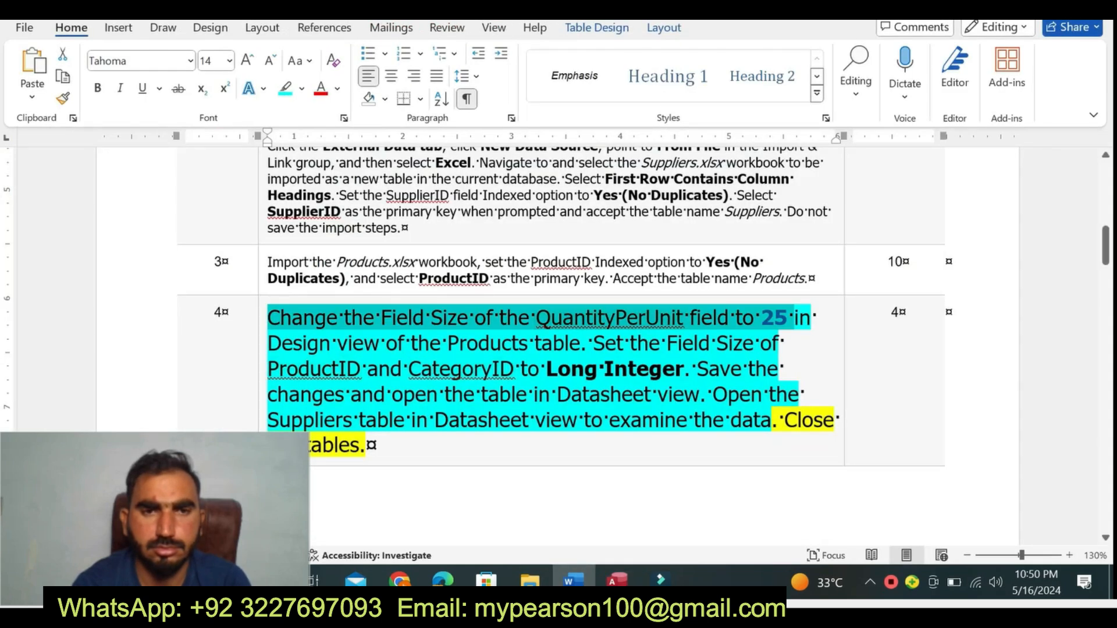
pyautogui.moveTo(387, 343); pyautogui.dragTo(665, 353)
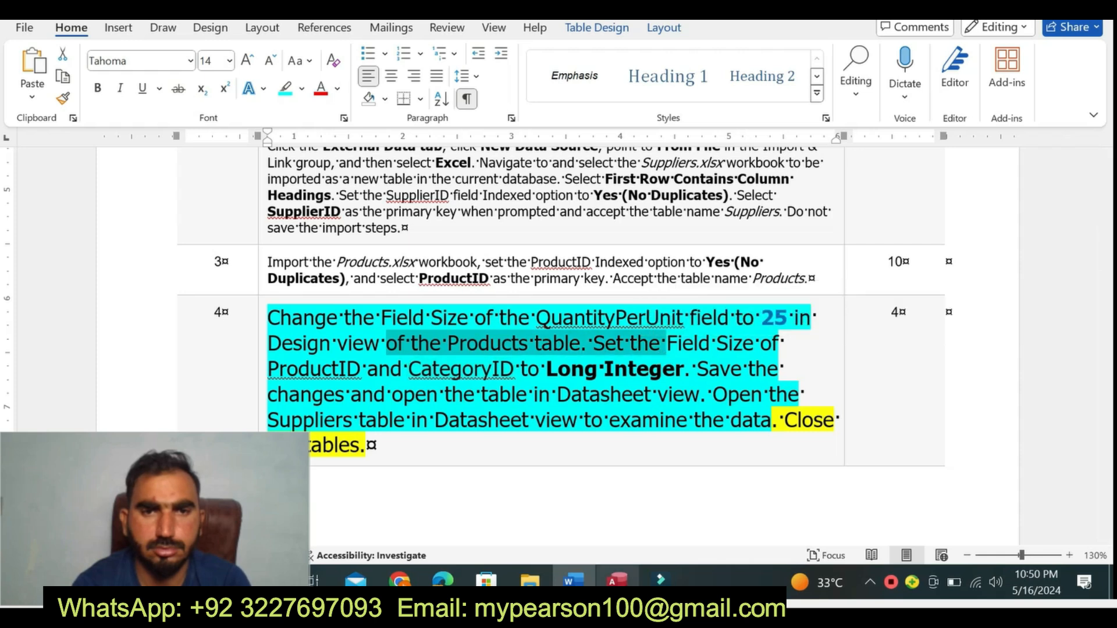
pyautogui.click(617, 581)
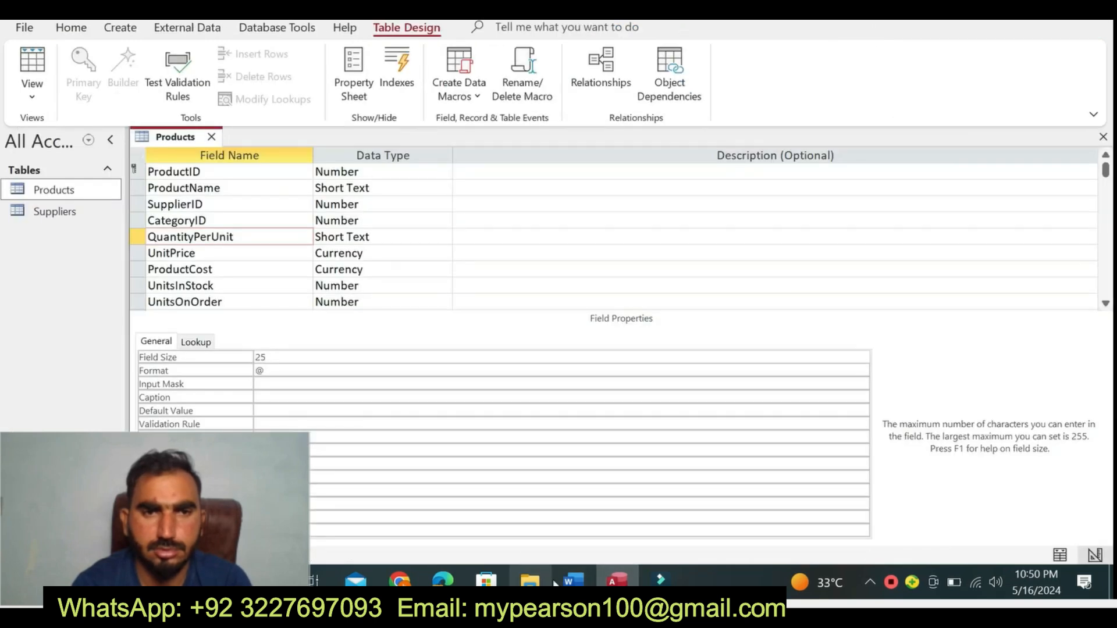
pyautogui.click(573, 581)
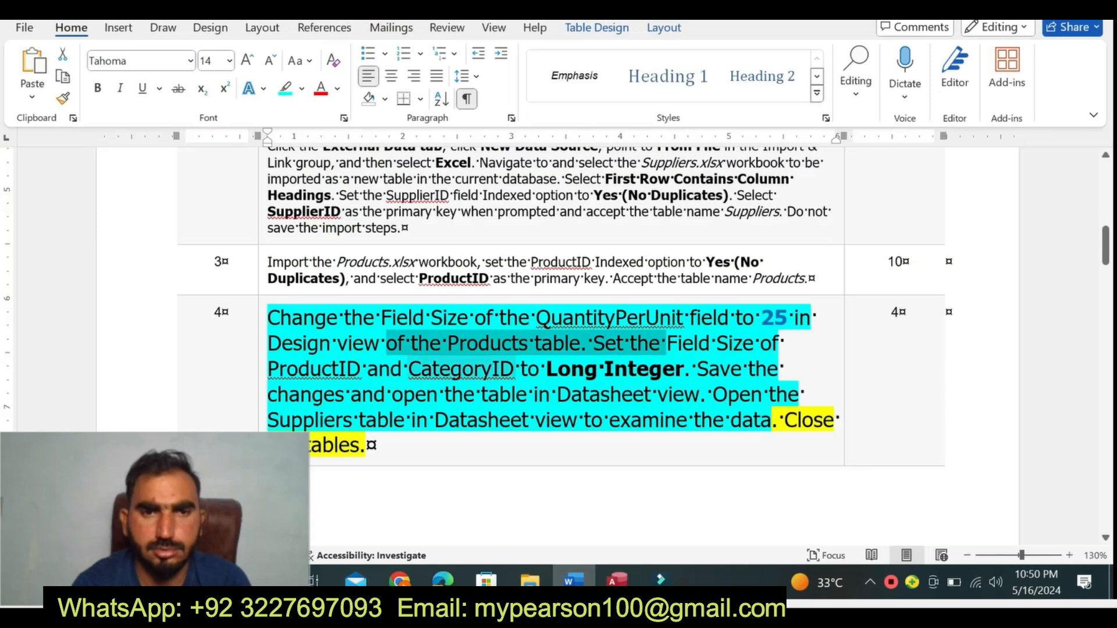
pyautogui.moveTo(278, 370); pyautogui.dragTo(683, 370)
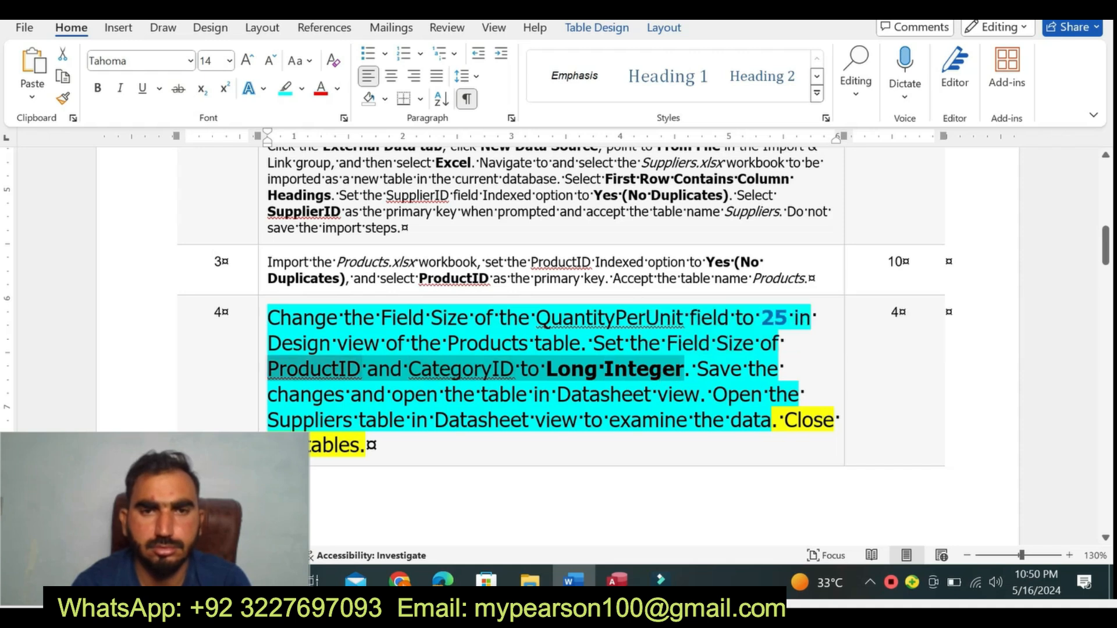
# - Switch to the Products table design in Access and set the ProductID field's Field Size to Long Integer
pyautogui.click(614, 581)
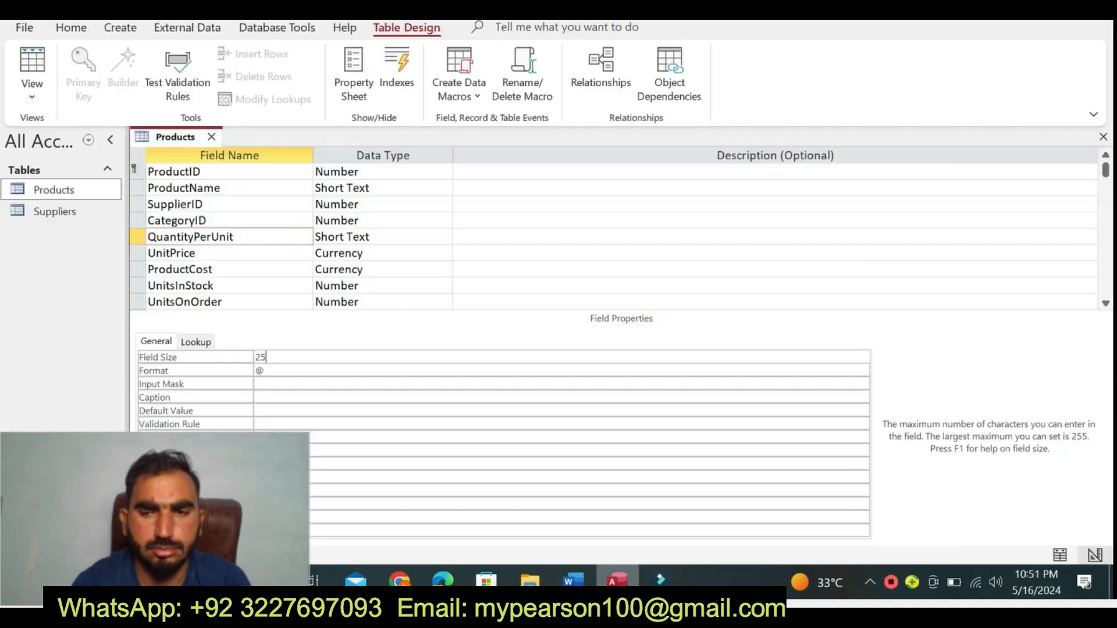
pyautogui.click(201, 171)
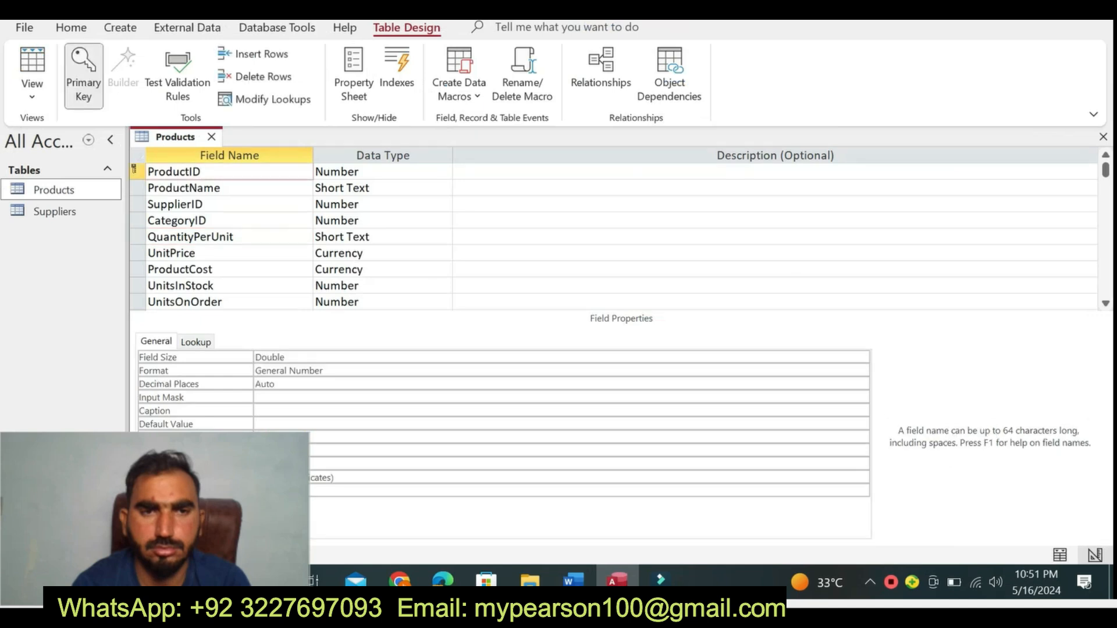
pyautogui.click(573, 581)
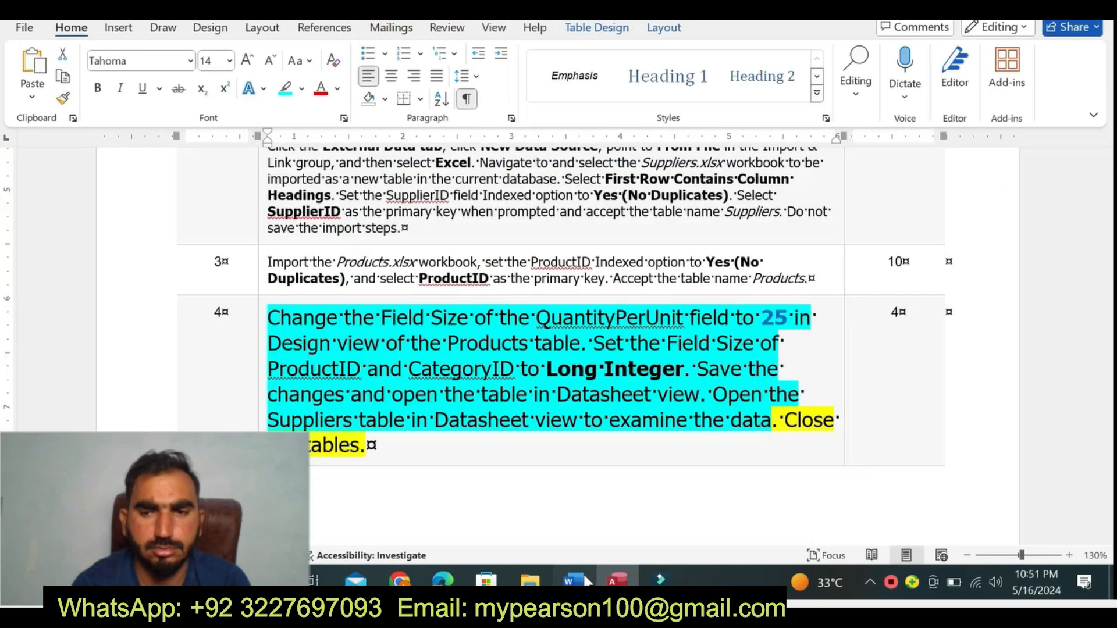
pyautogui.click(617, 579)
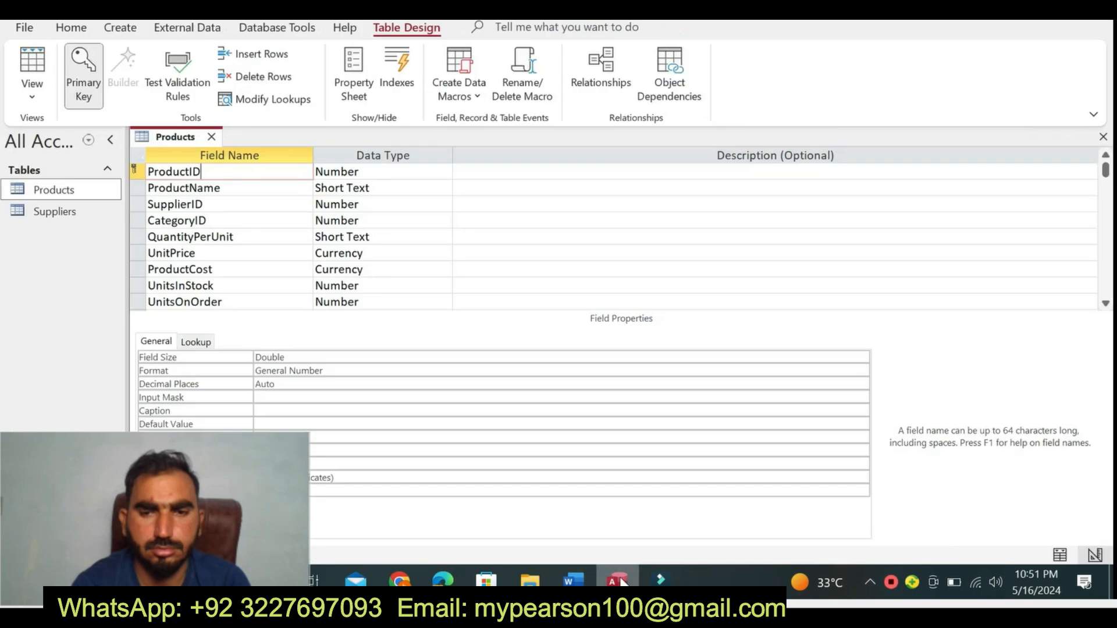
pyautogui.click(285, 357)
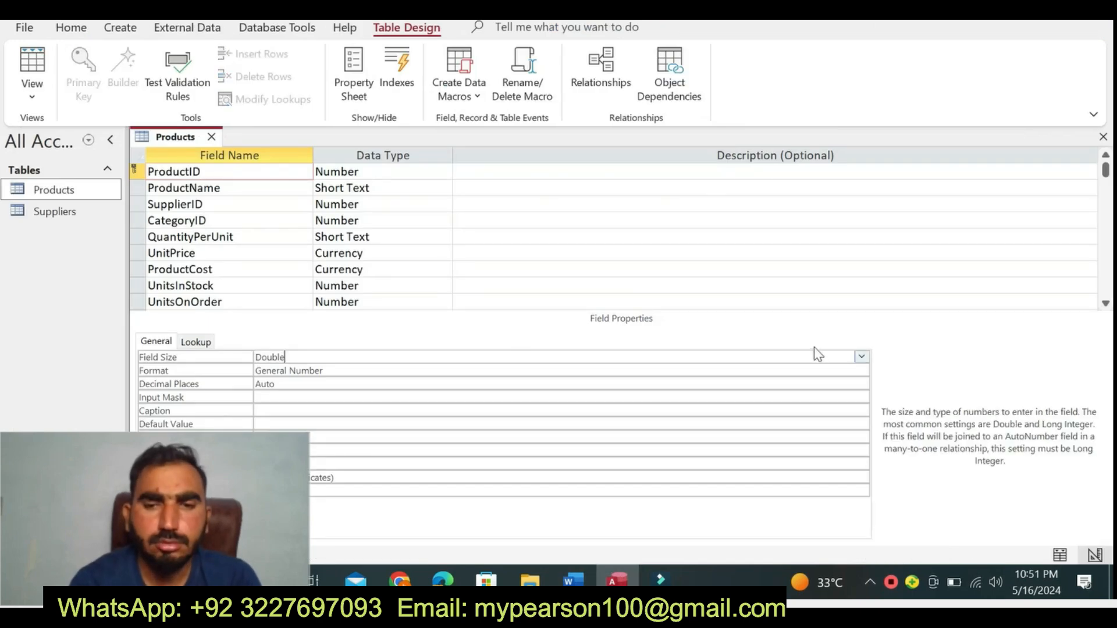
pyautogui.click(861, 356)
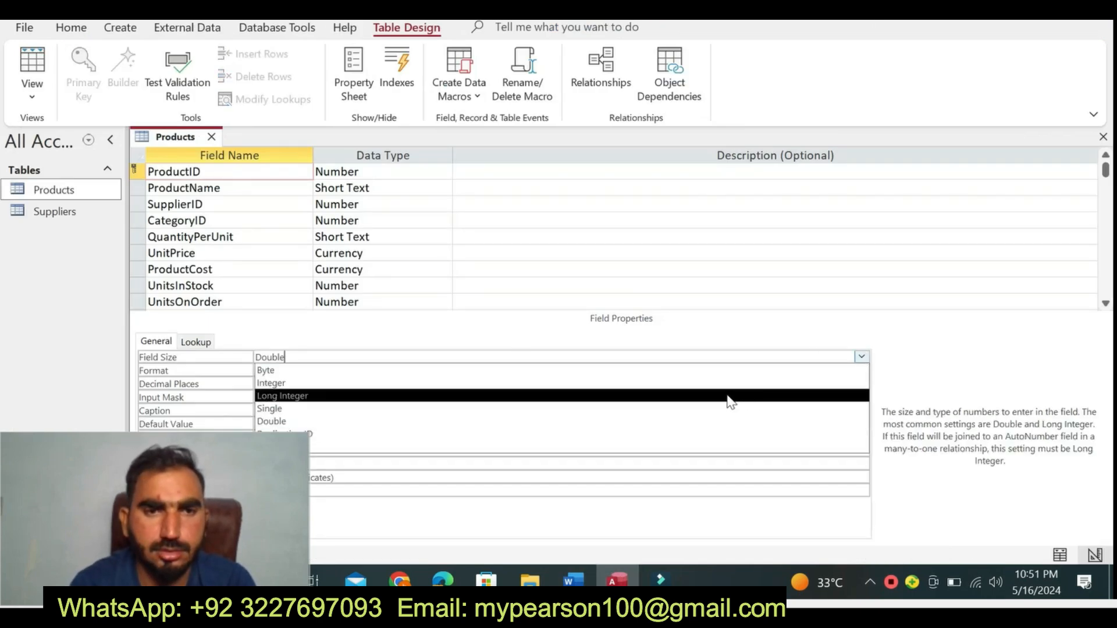
pyautogui.click(678, 399)
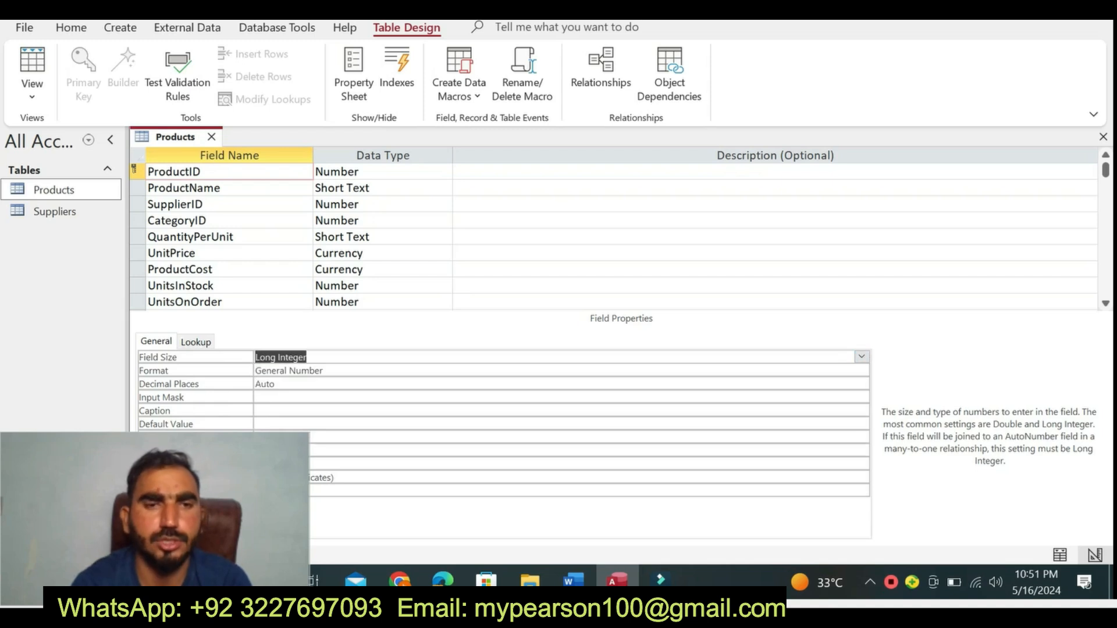
# - Select the CategoryID mention in Word's step 4 instruction, and set the CategoryID field's Field Size to Long Integer in the Access Products table
pyautogui.click(573, 580)
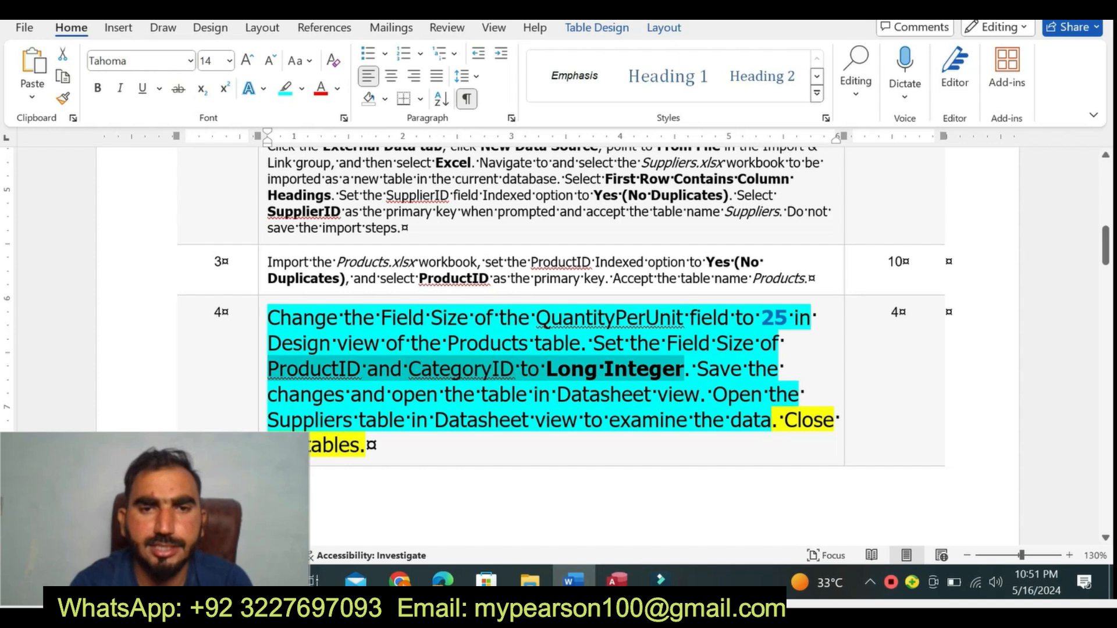
pyautogui.click(379, 370)
pyautogui.moveTo(379, 370); pyautogui.dragTo(507, 370)
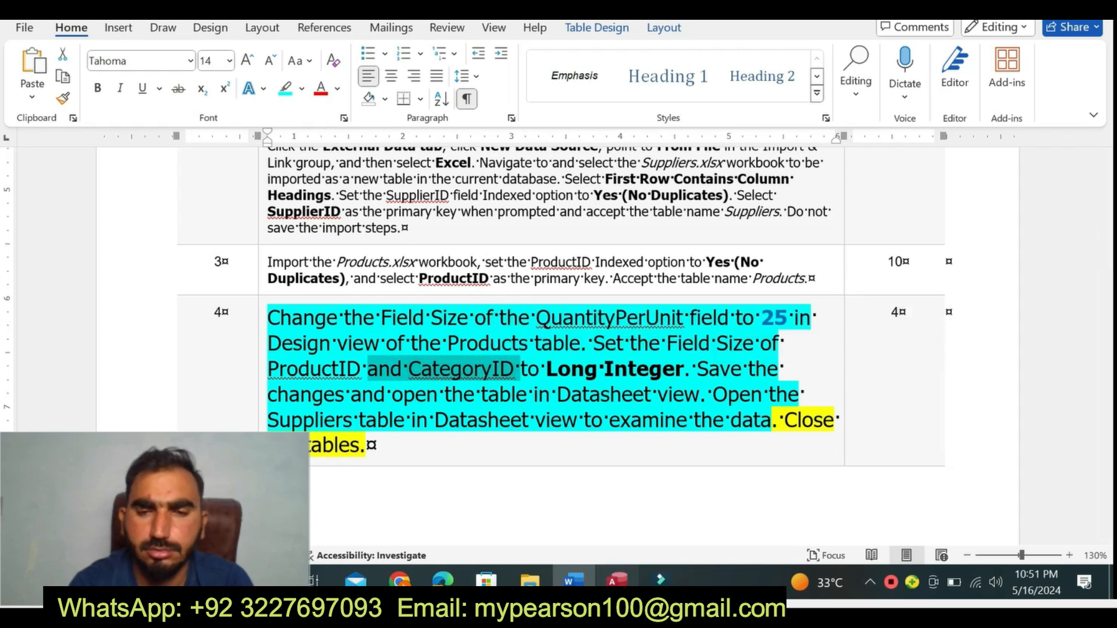
pyautogui.hotkey('alt', 'Tab')
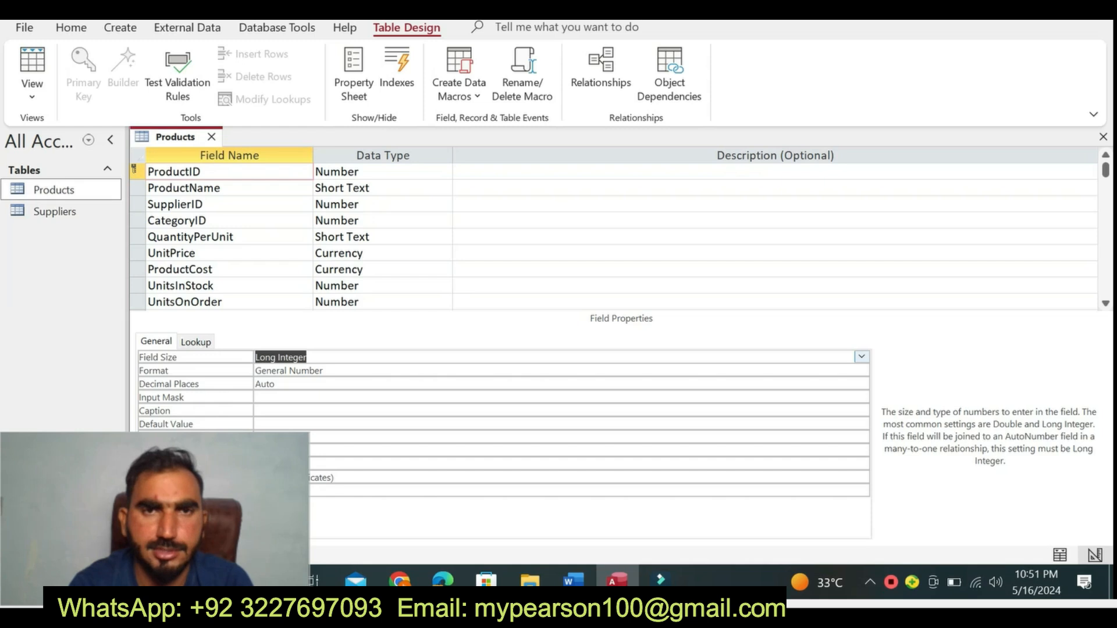
pyautogui.click(229, 220)
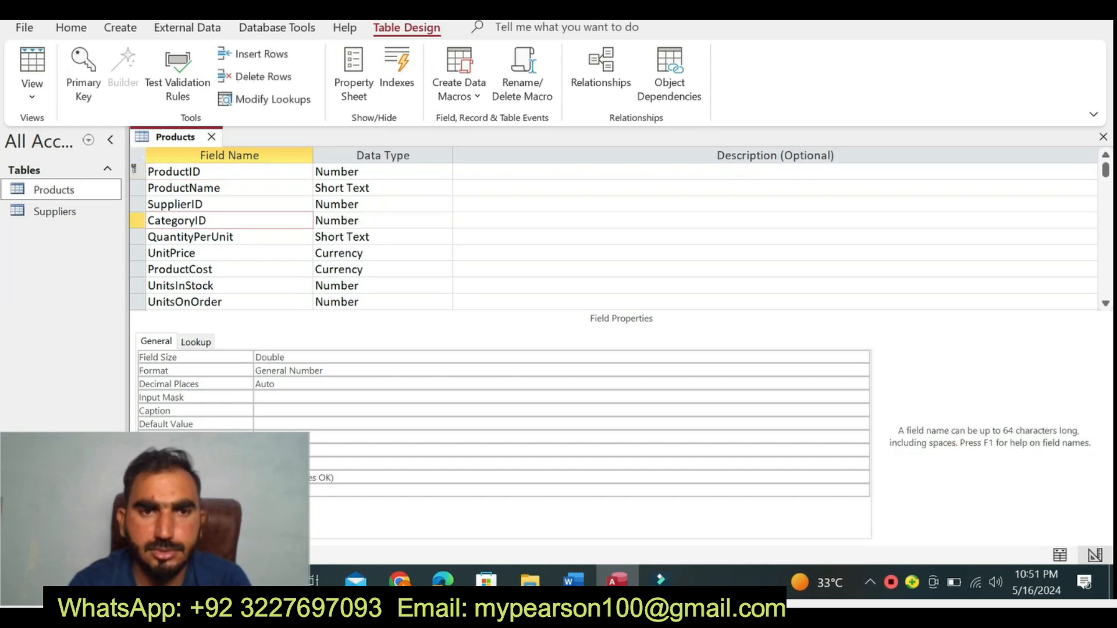
pyautogui.click(501, 357)
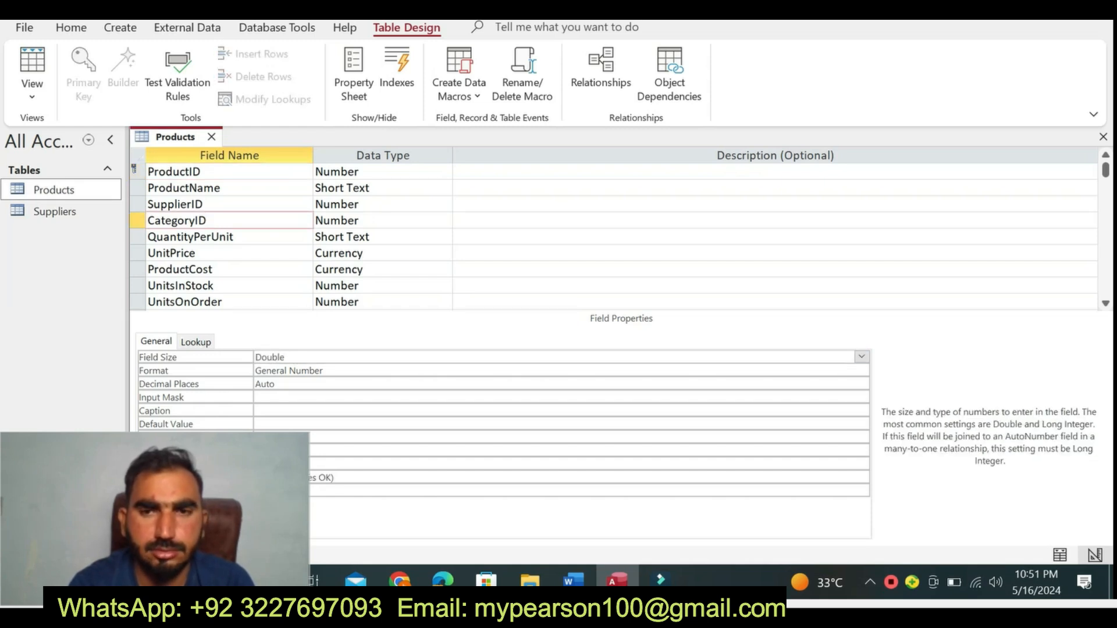
pyautogui.click(861, 360)
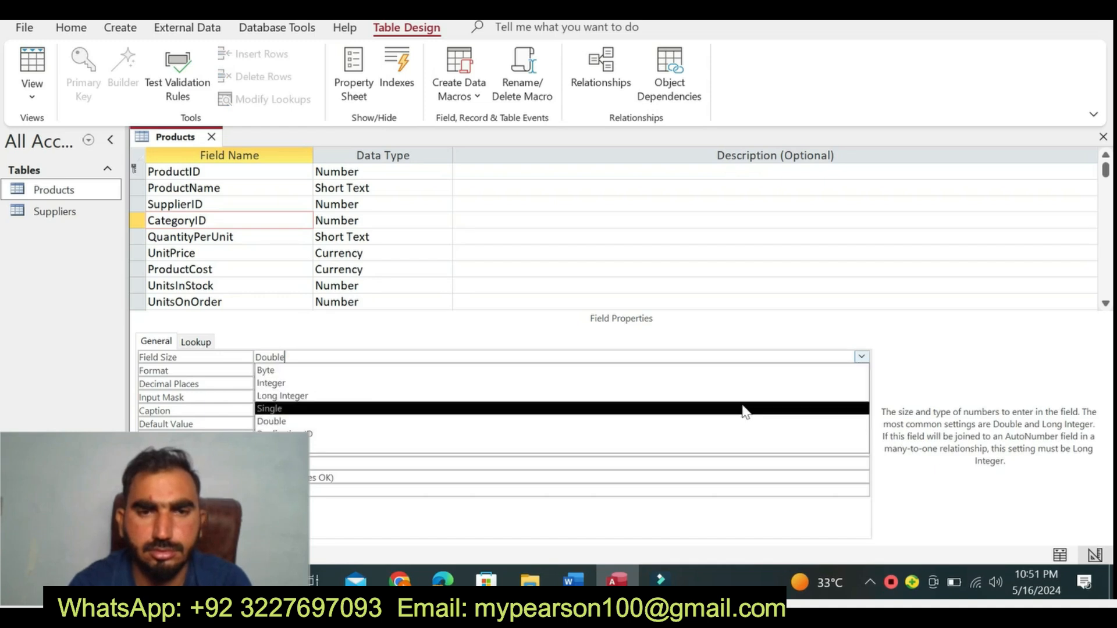
pyautogui.press('Escape')
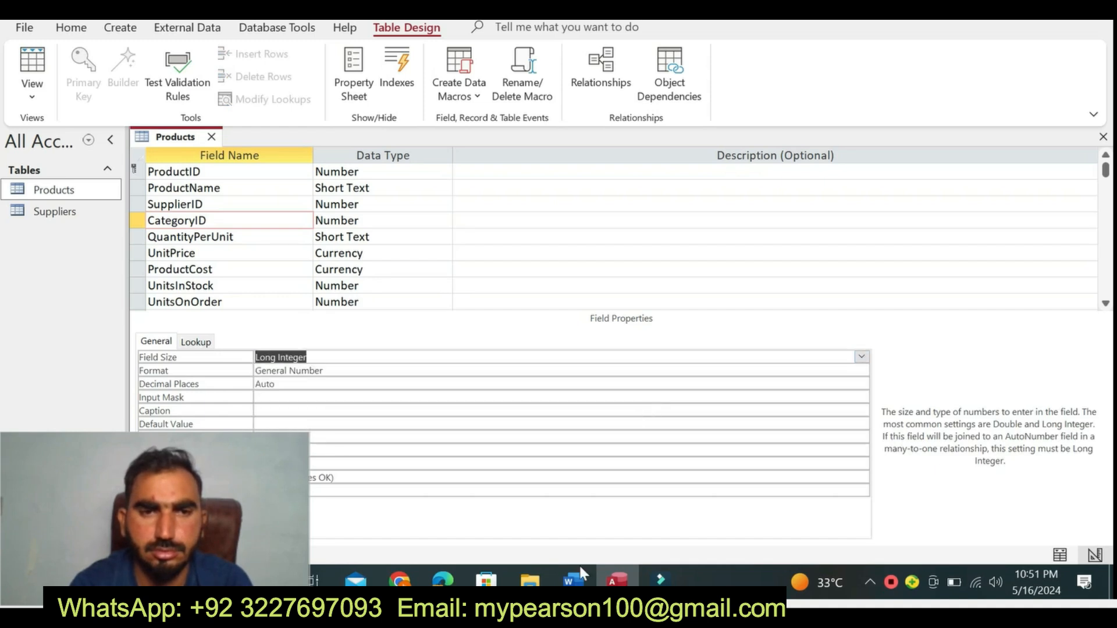
# - Select the step 4 text about saving the changes in Word, and save the Products table design in Access
pyautogui.click(573, 580)
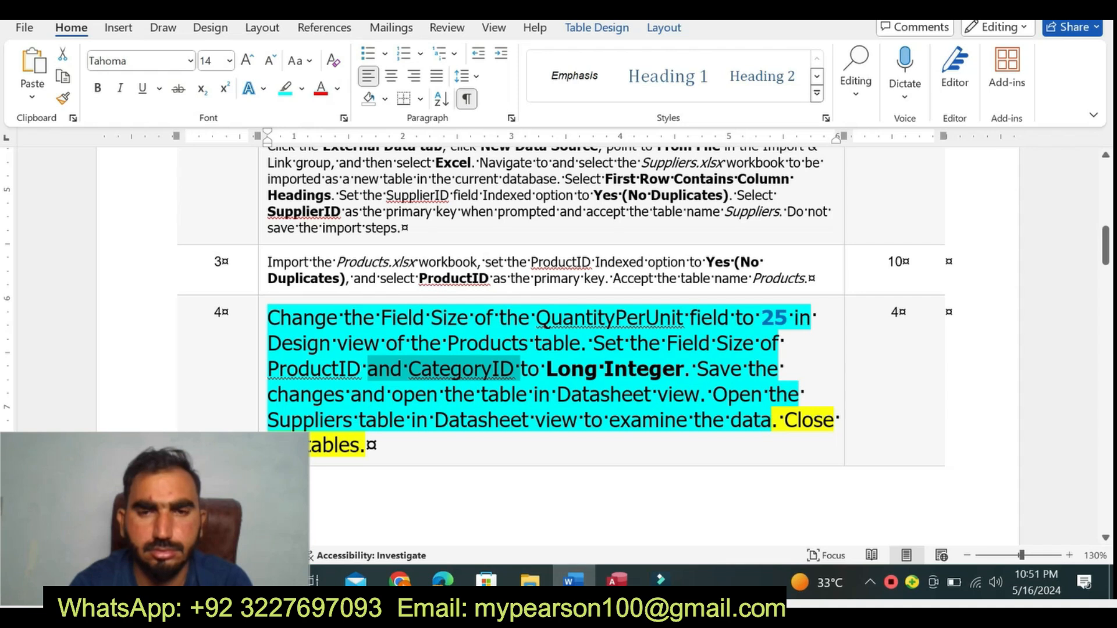
pyautogui.keyDown('ctrl'); pyautogui.click(334, 400); pyautogui.keyUp('ctrl')
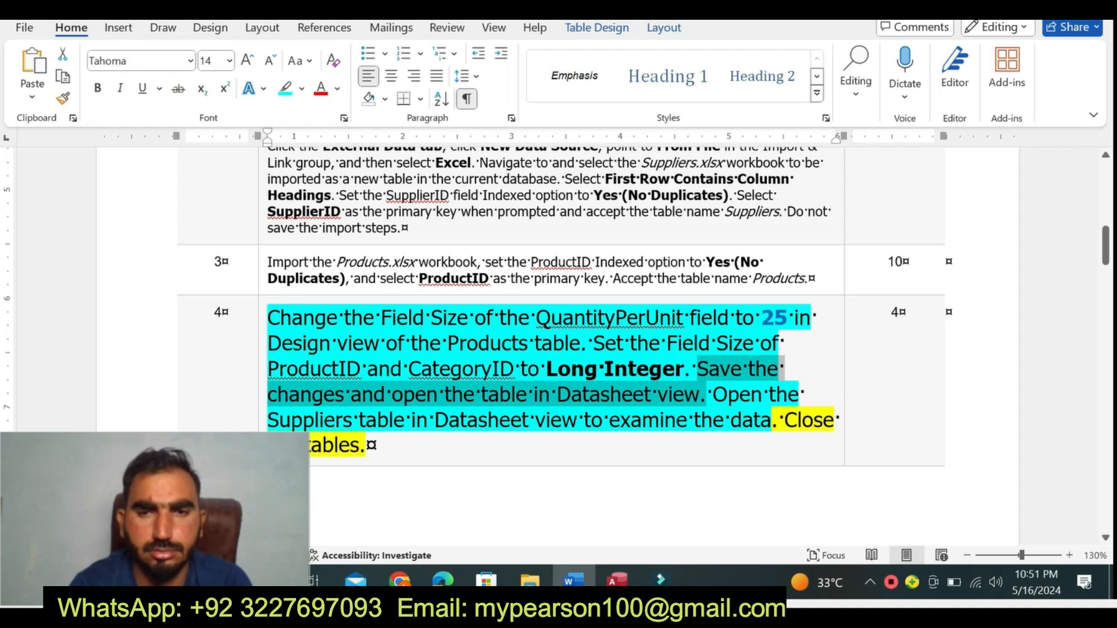
pyautogui.click(617, 578)
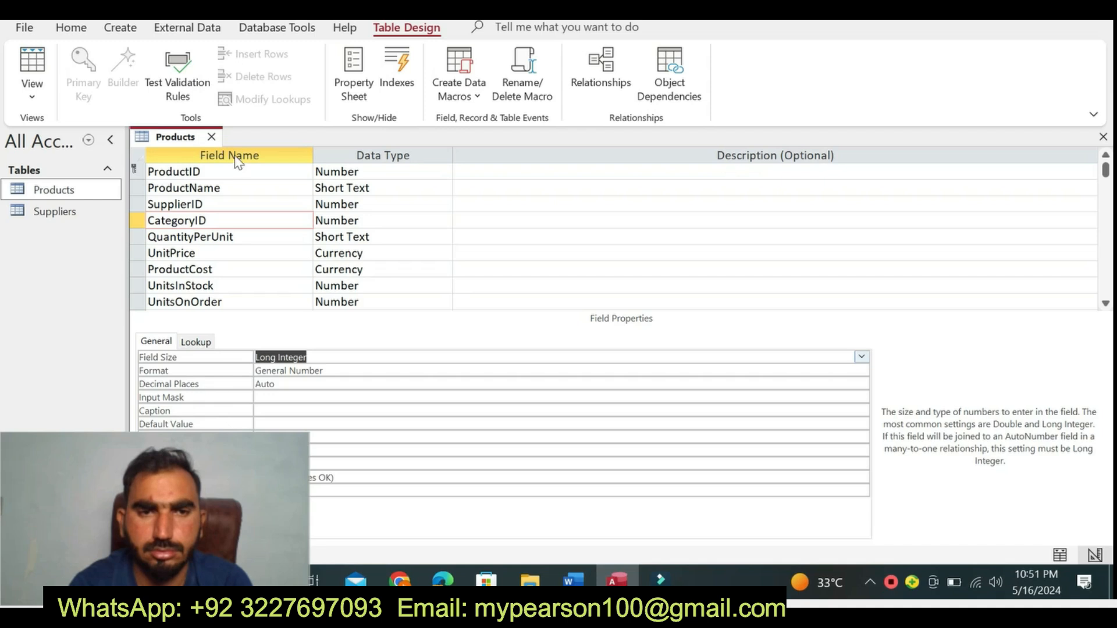
pyautogui.rightClick(186, 141)
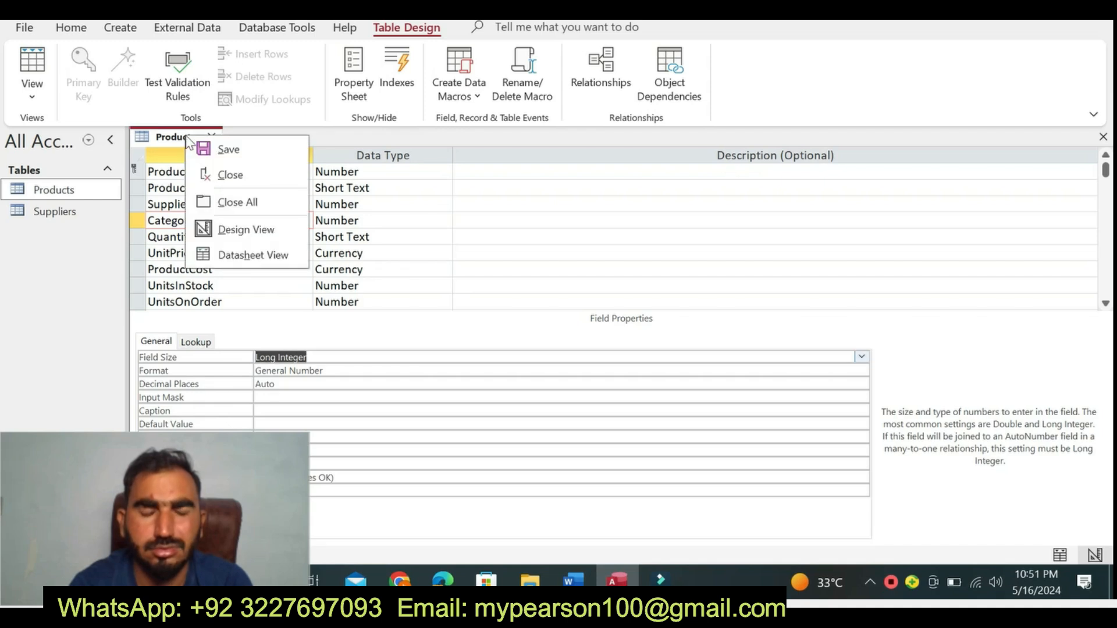
pyautogui.click(224, 149)
pyautogui.click(530, 338)
# - Recheck the step 4 instruction in Word and open the Products table in Datasheet view in Access
pyautogui.click(573, 580)
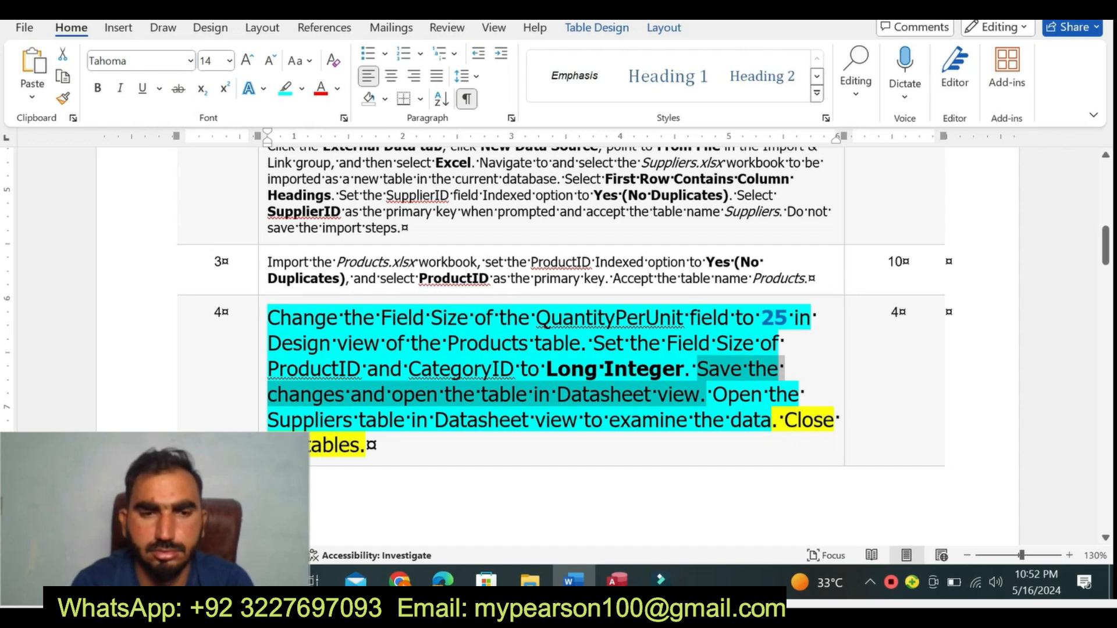
pyautogui.click(617, 580)
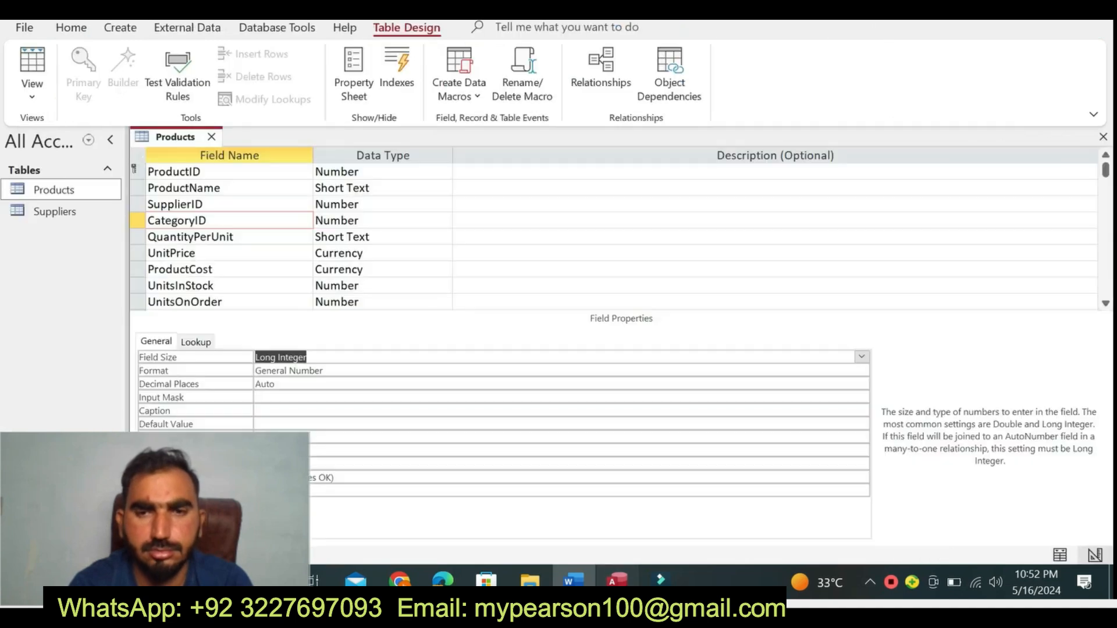
pyautogui.rightClick(189, 142)
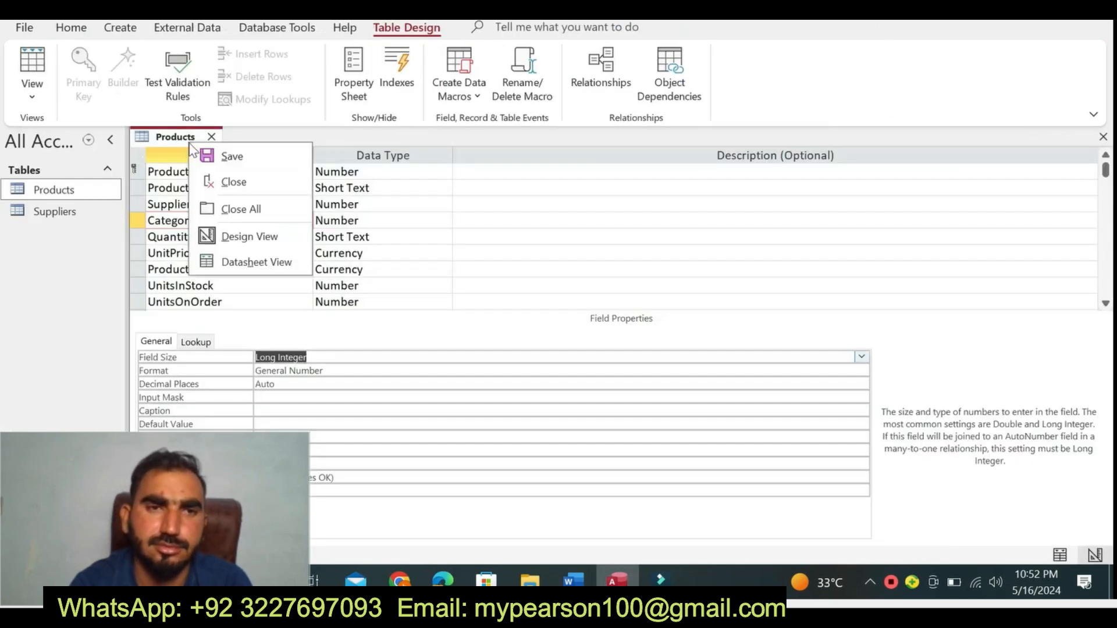
pyautogui.click(270, 262)
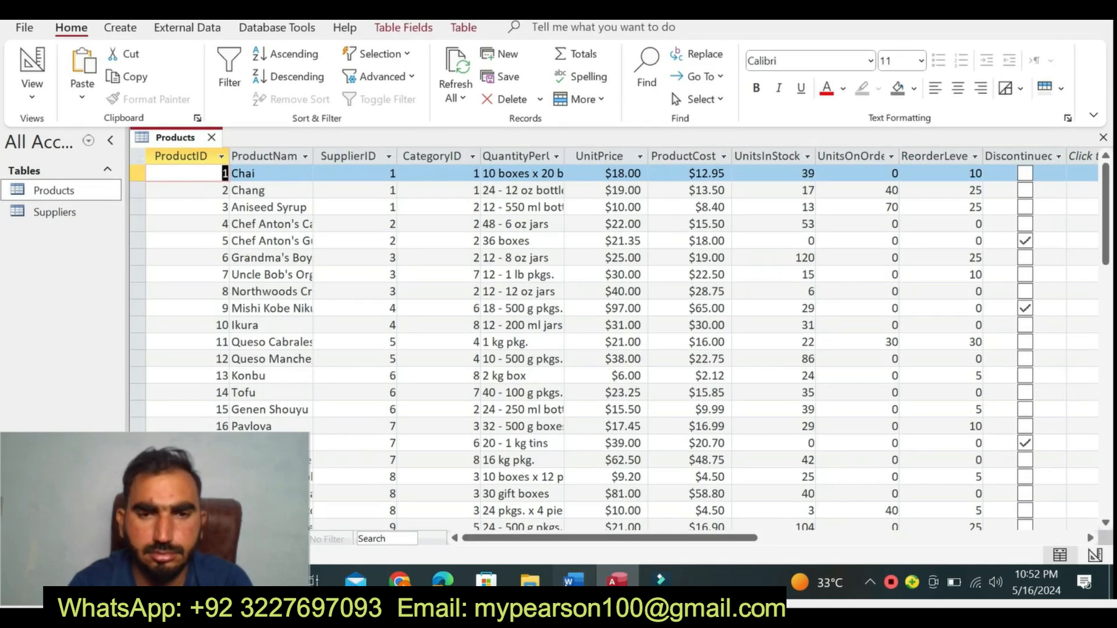
# - Highlight the last sentences of Word's step 4 instruction in turquoise, and open the Suppliers table in Datasheet view in Access
pyautogui.hotkey('alt', 'Tab')
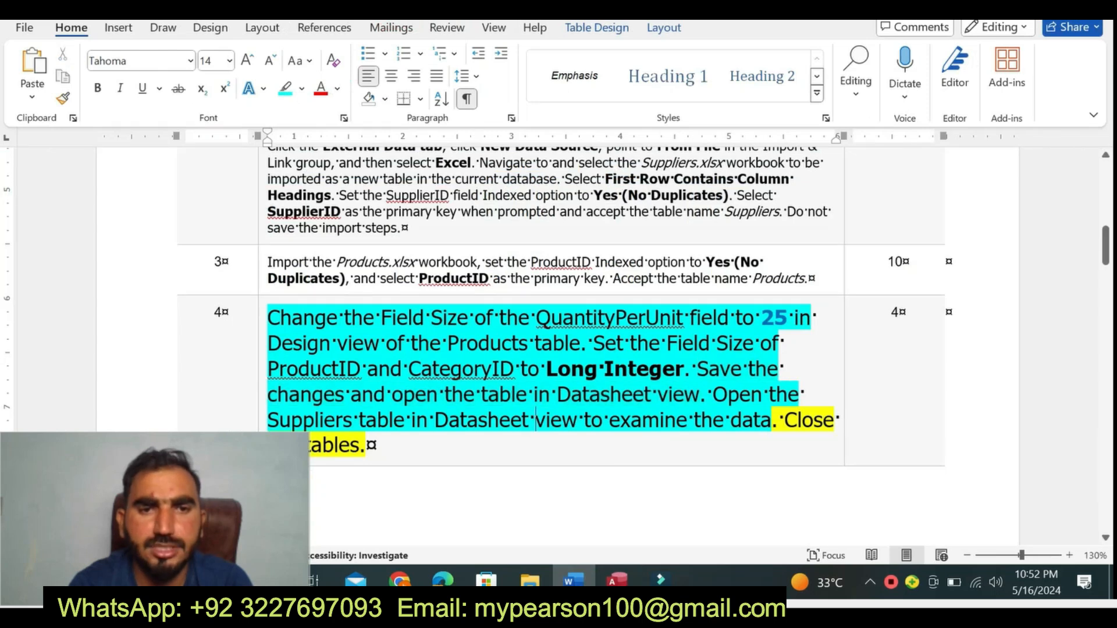
pyautogui.moveTo(366, 445); pyautogui.dragTo(697, 395)
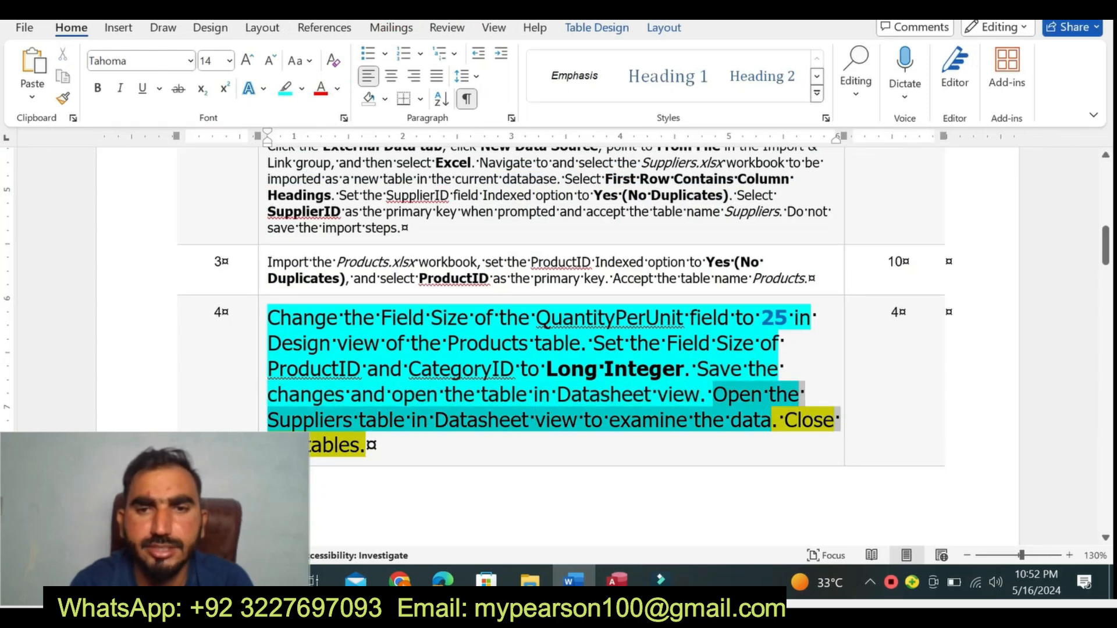
pyautogui.click(719, 424)
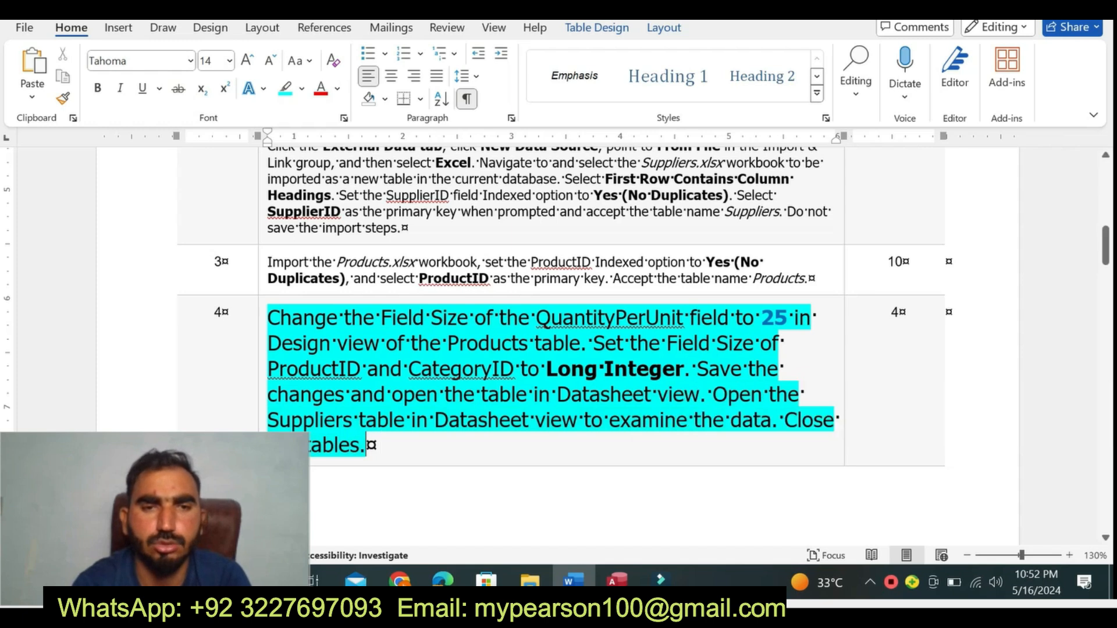
pyautogui.moveTo(840, 420); pyautogui.dragTo(739, 396)
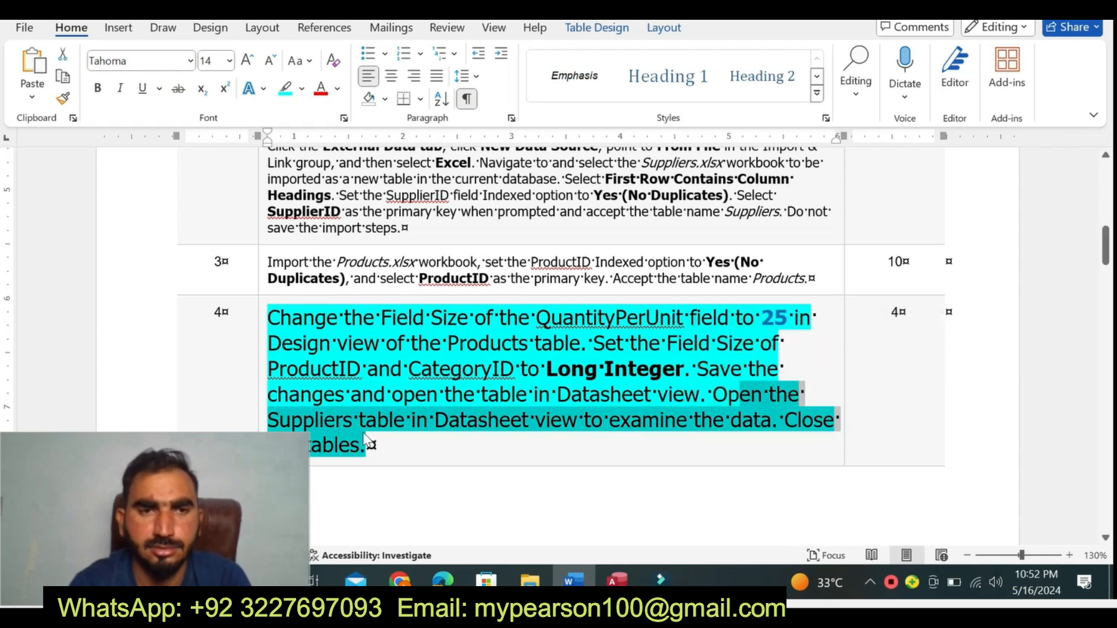
pyautogui.click(617, 578)
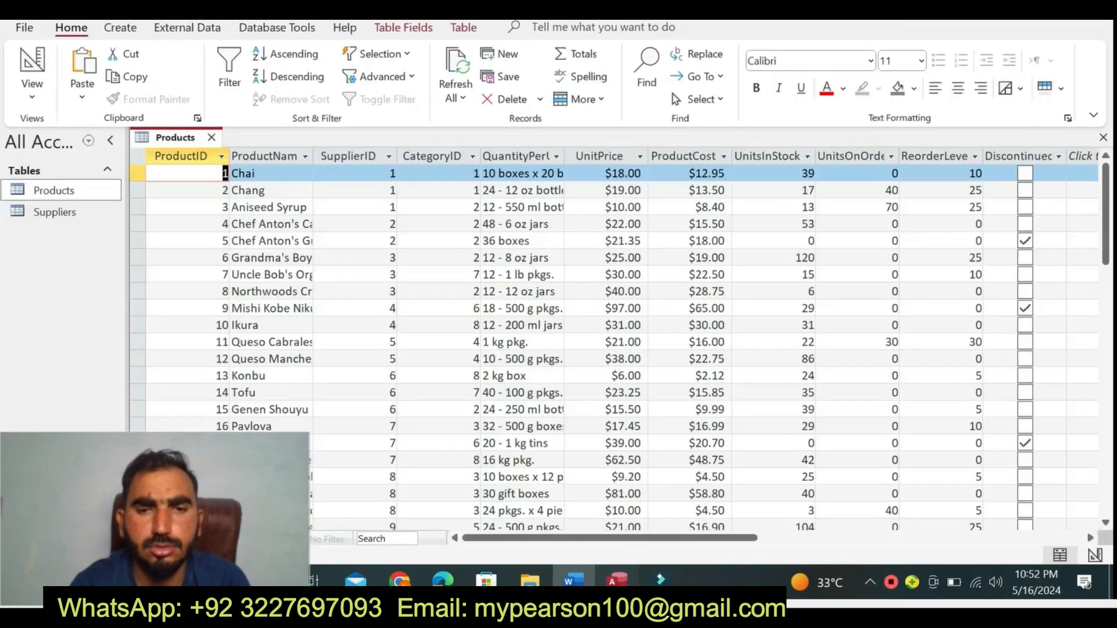
pyautogui.doubleClick(78, 213)
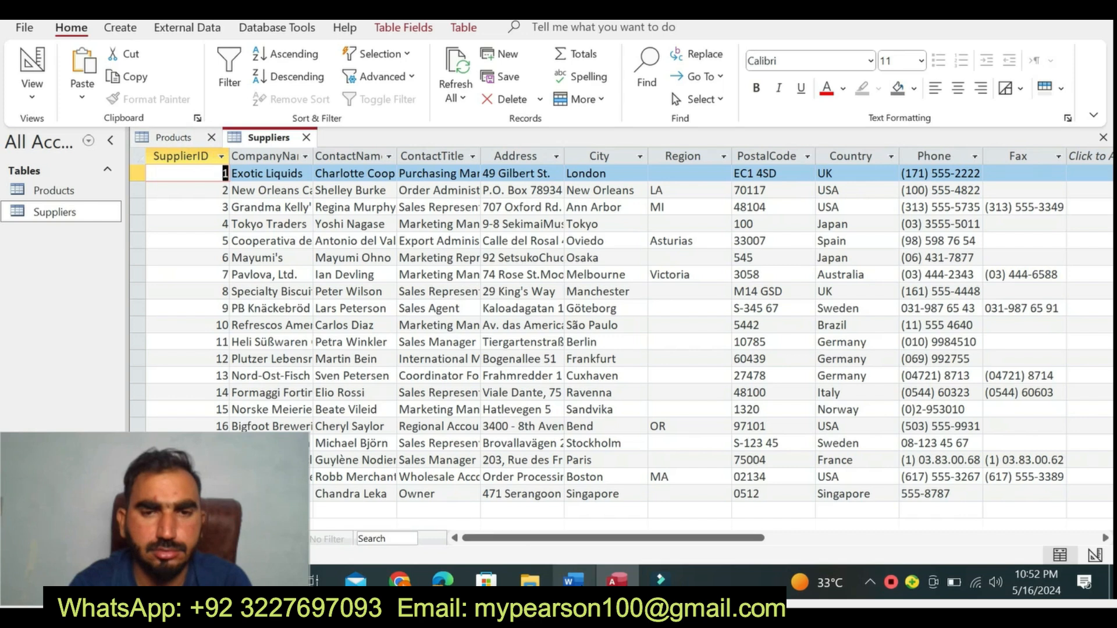
# - Check the end of the step 4 instruction in Word and close the Suppliers and Products tables in Access
pyautogui.click(569, 580)
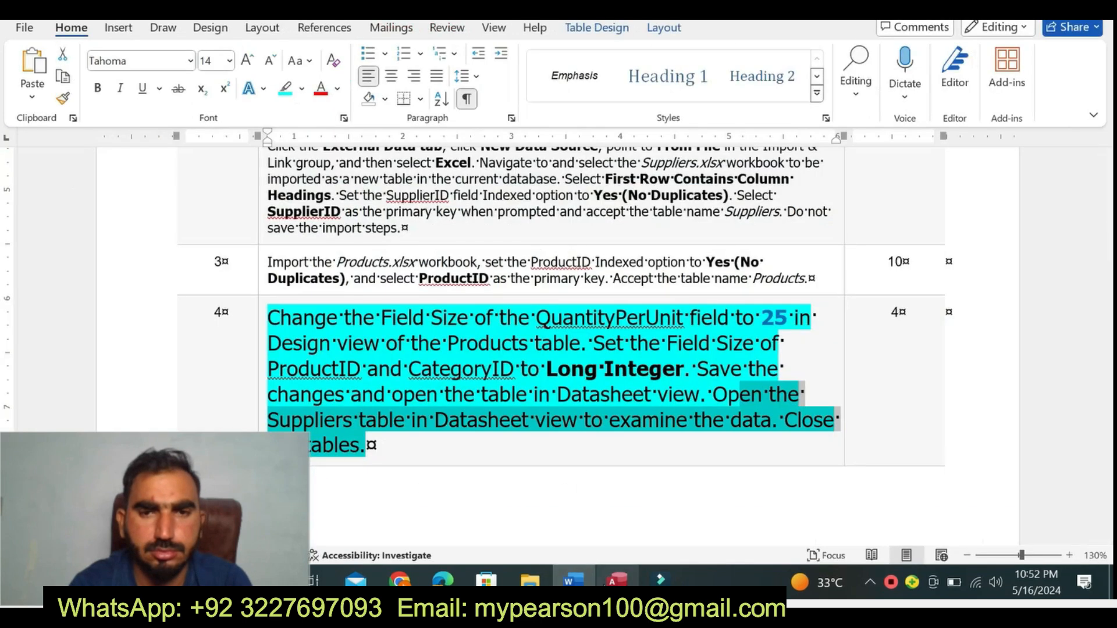
pyautogui.click(614, 582)
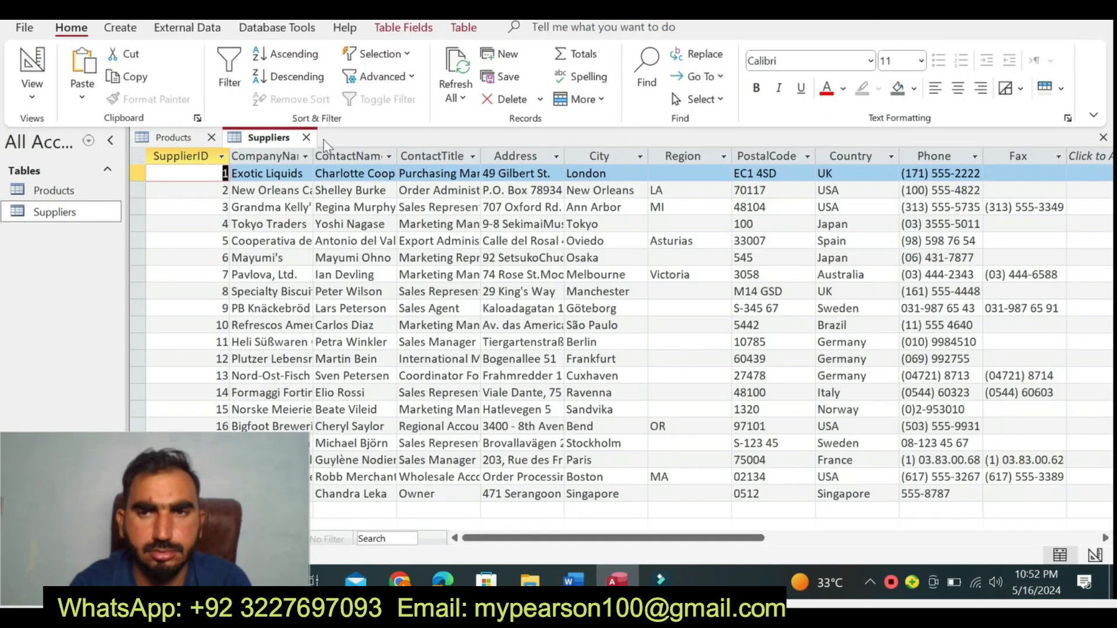
pyautogui.click(306, 137)
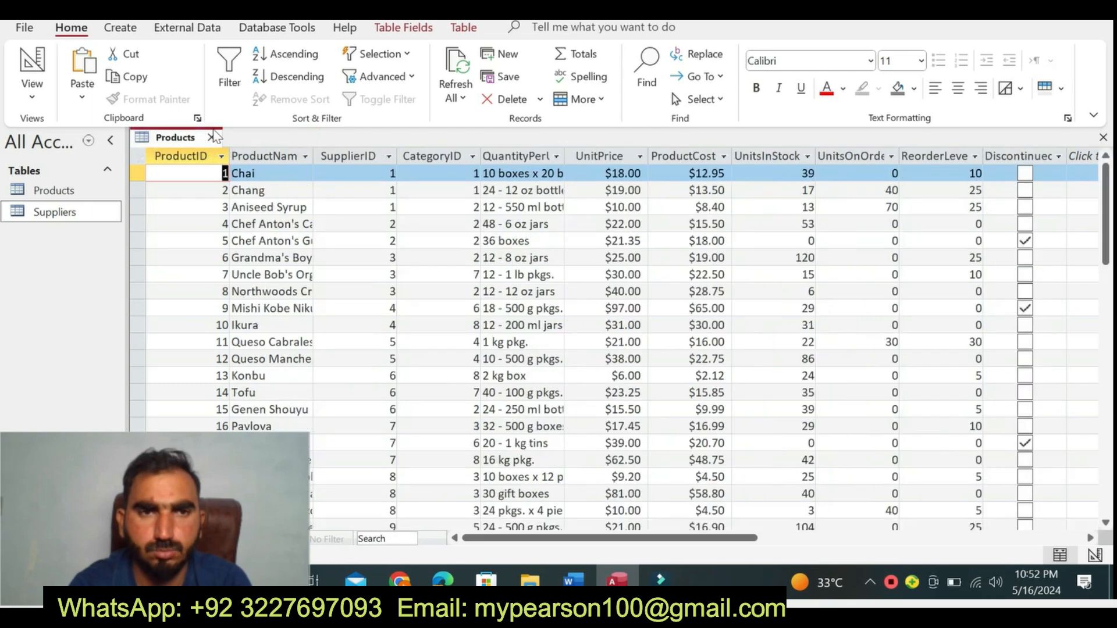
pyautogui.click(212, 138)
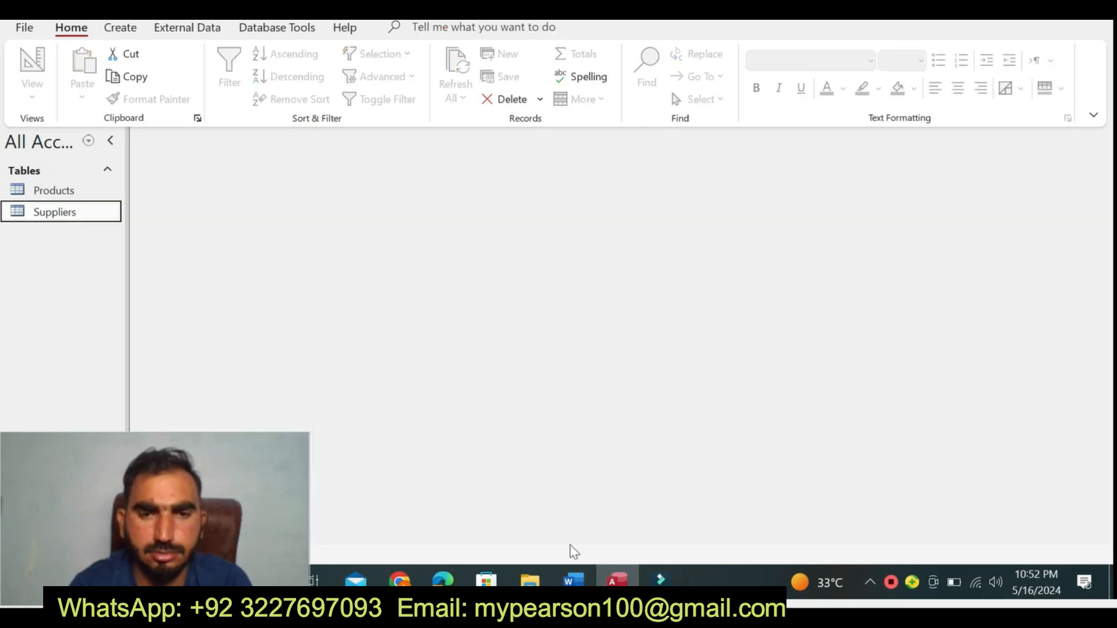
# - Return to the Word instructions, set the step 4 instruction text to font size 9 and remove its highlighting
pyautogui.click(573, 582)
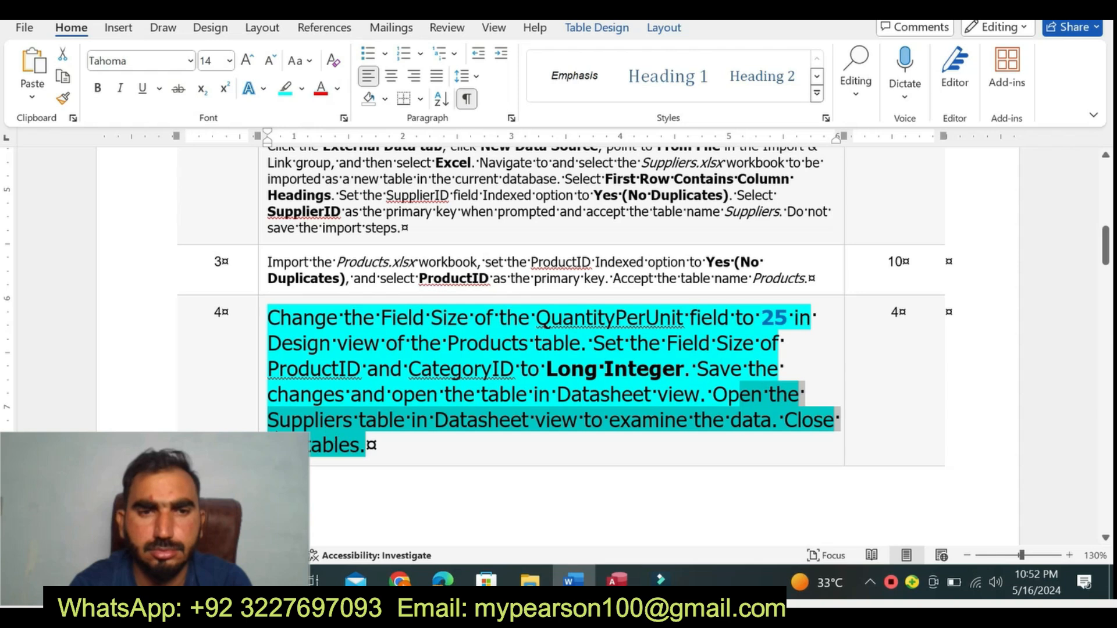
pyautogui.click(263, 440)
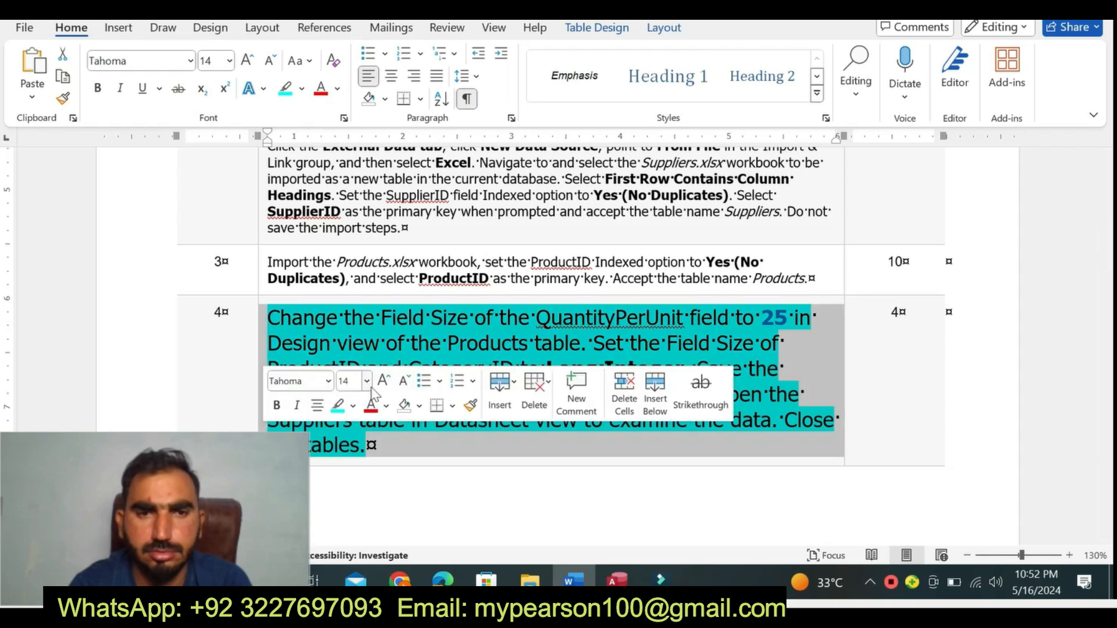
pyautogui.click(367, 382)
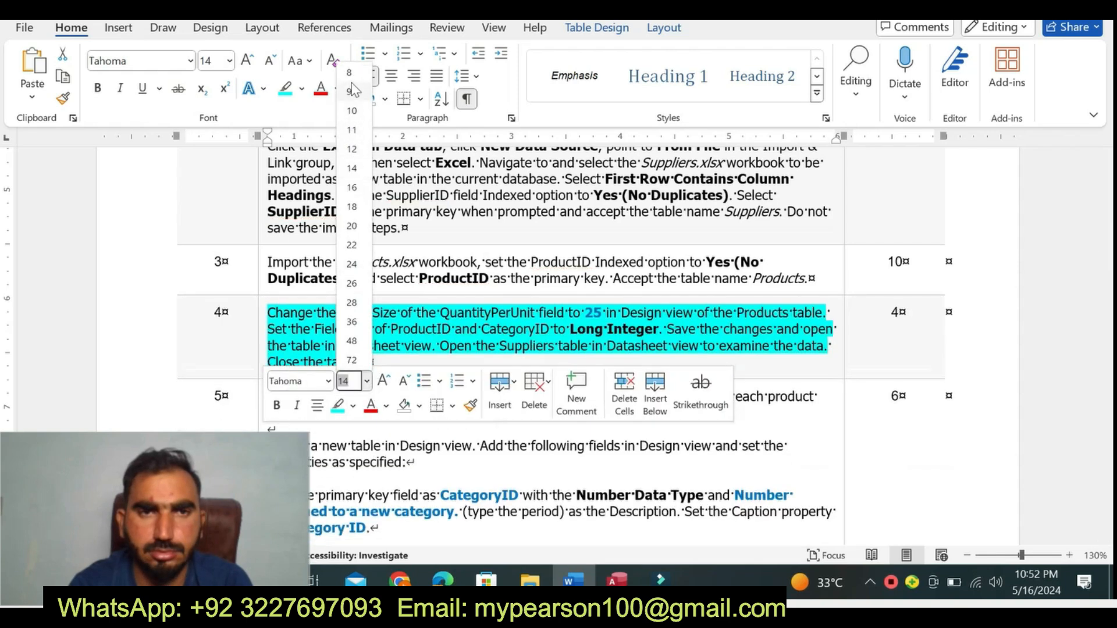
pyautogui.click(352, 91)
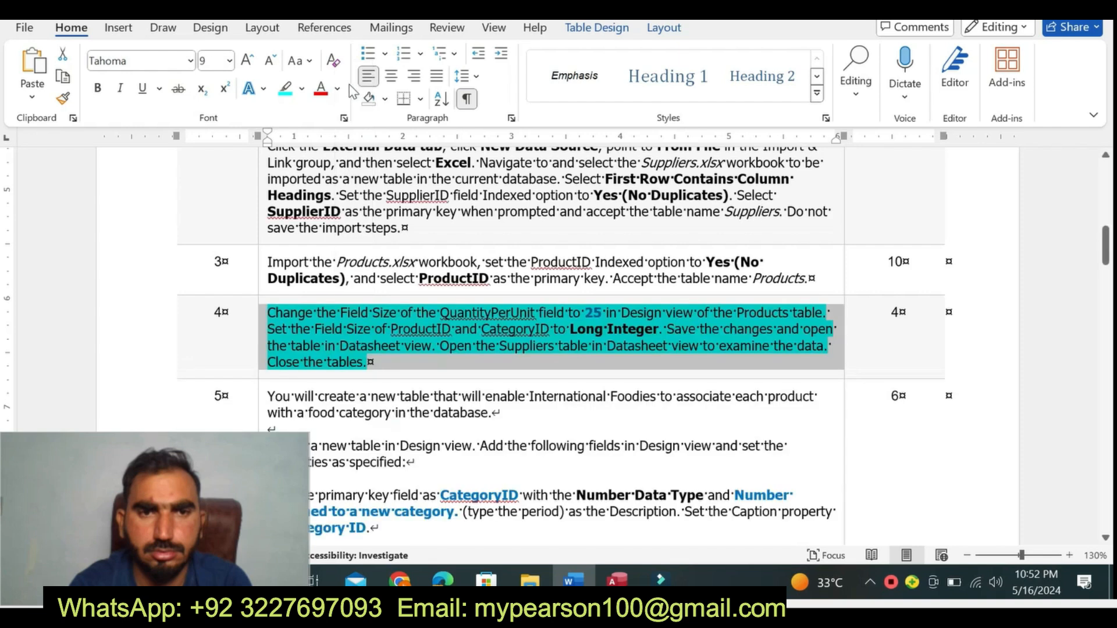
pyautogui.click(303, 89)
pyautogui.click(319, 230)
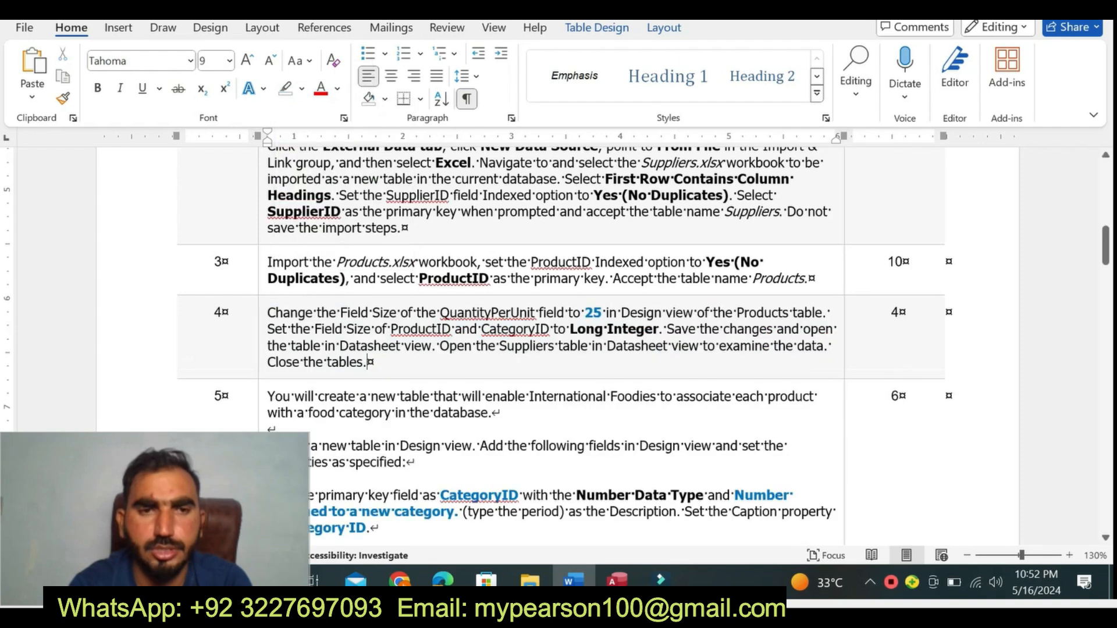
# - Set the step 5 instruction text to font size 14 and highlight it in yellow
pyautogui.click(263, 434)
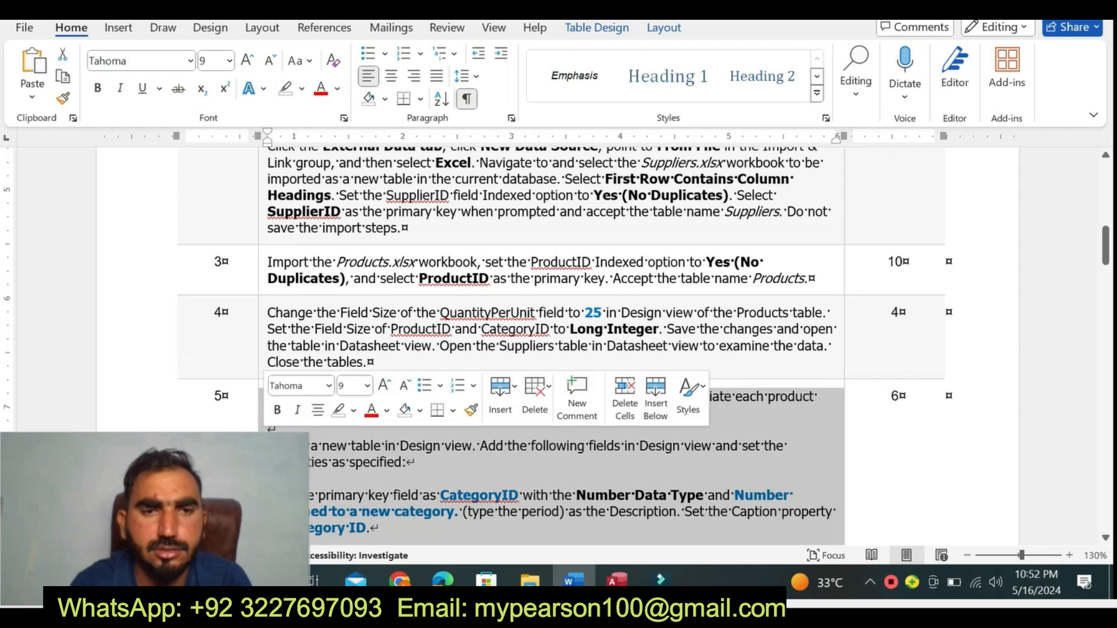
pyautogui.click(367, 385)
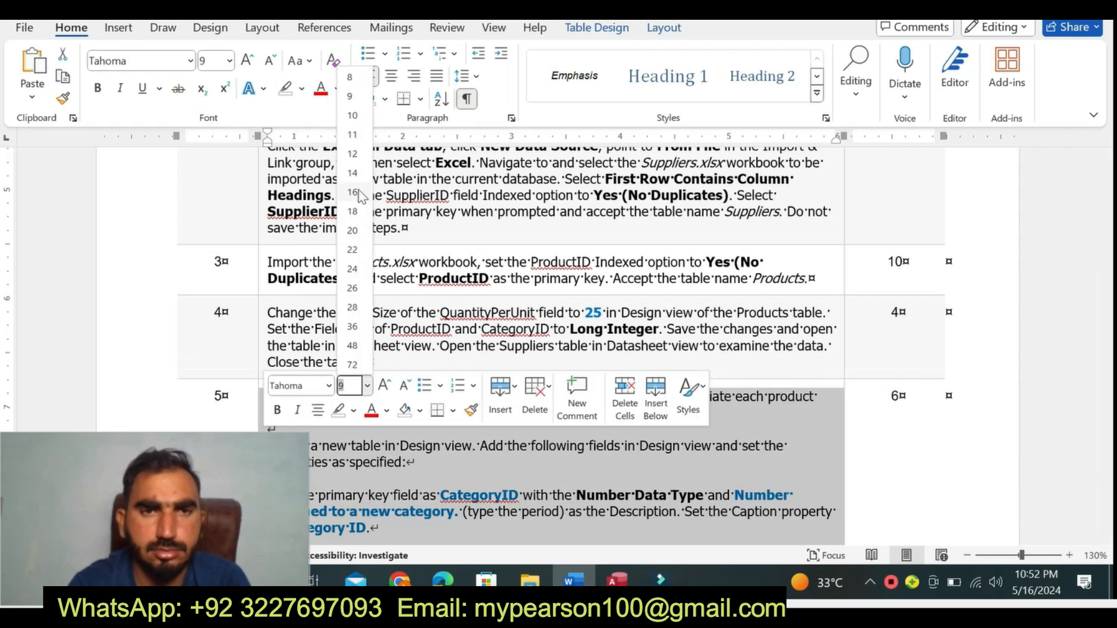
pyautogui.click(352, 173)
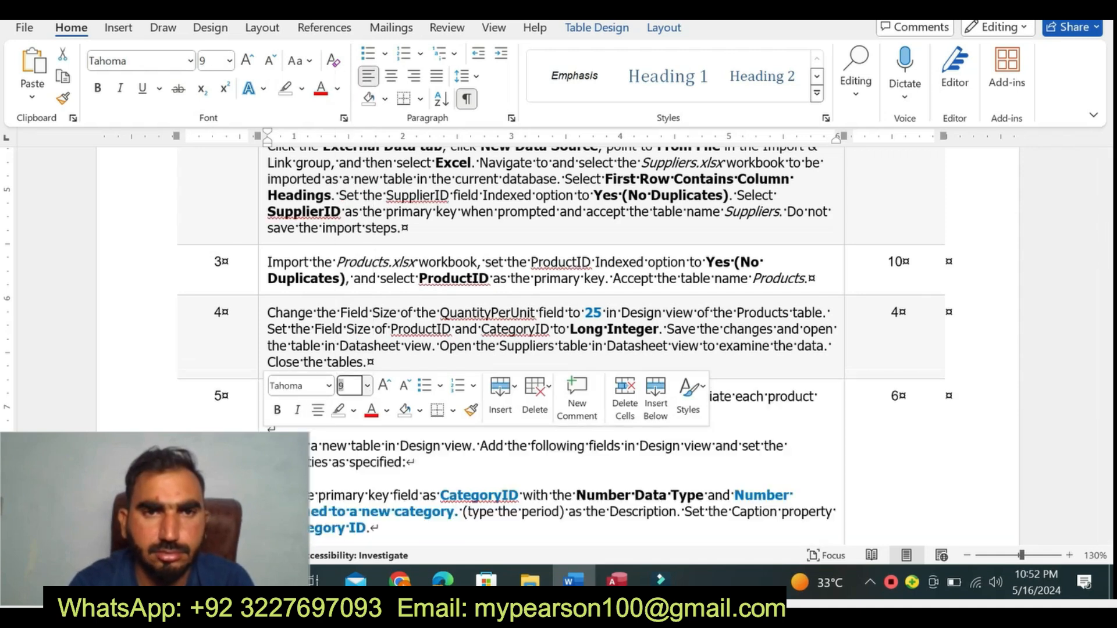
pyautogui.click(301, 88)
pyautogui.click(287, 146)
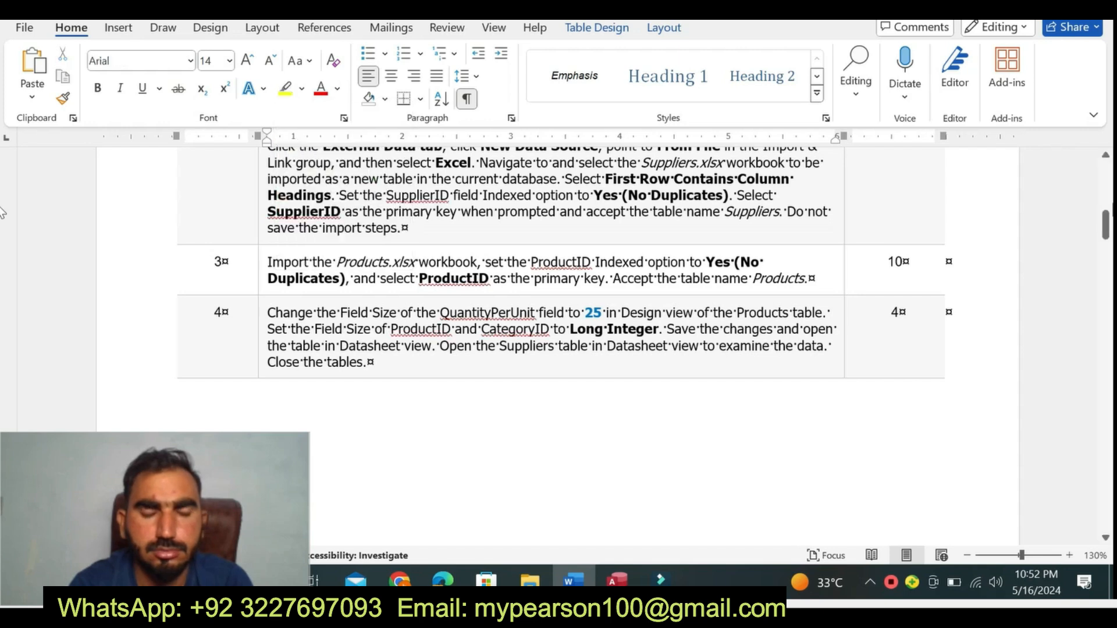
pyautogui.moveTo(1107, 233); pyautogui.dragTo(1107, 285)
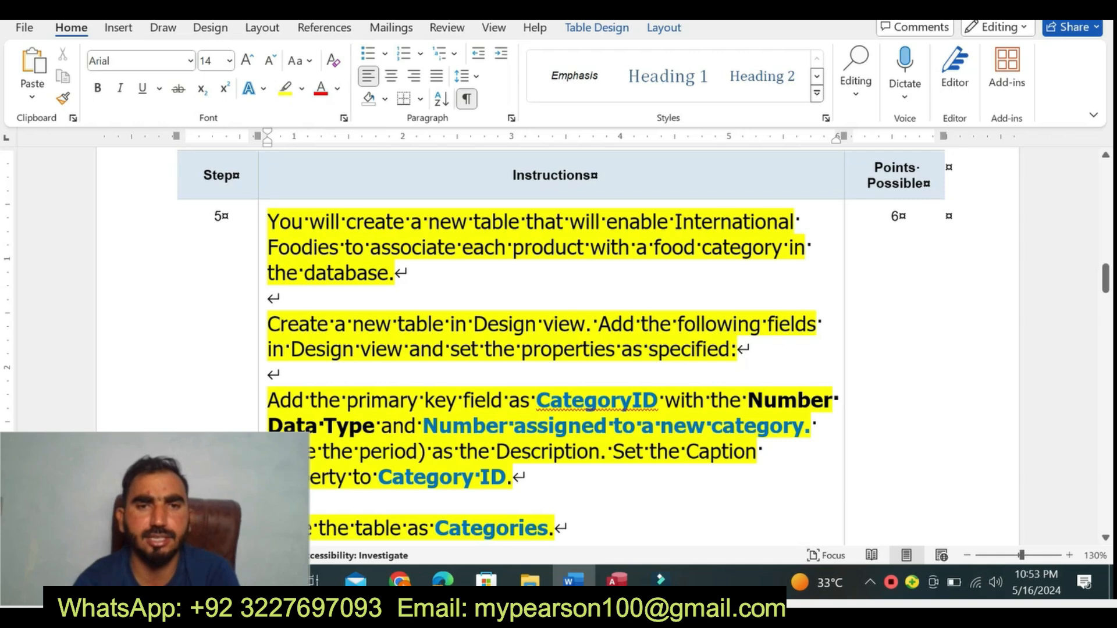
# - Highlight the paragraphs about creating the table in Design view and adding the CategoryID field in turquoise
pyautogui.moveTo(267, 324); pyautogui.dragTo(759, 468)
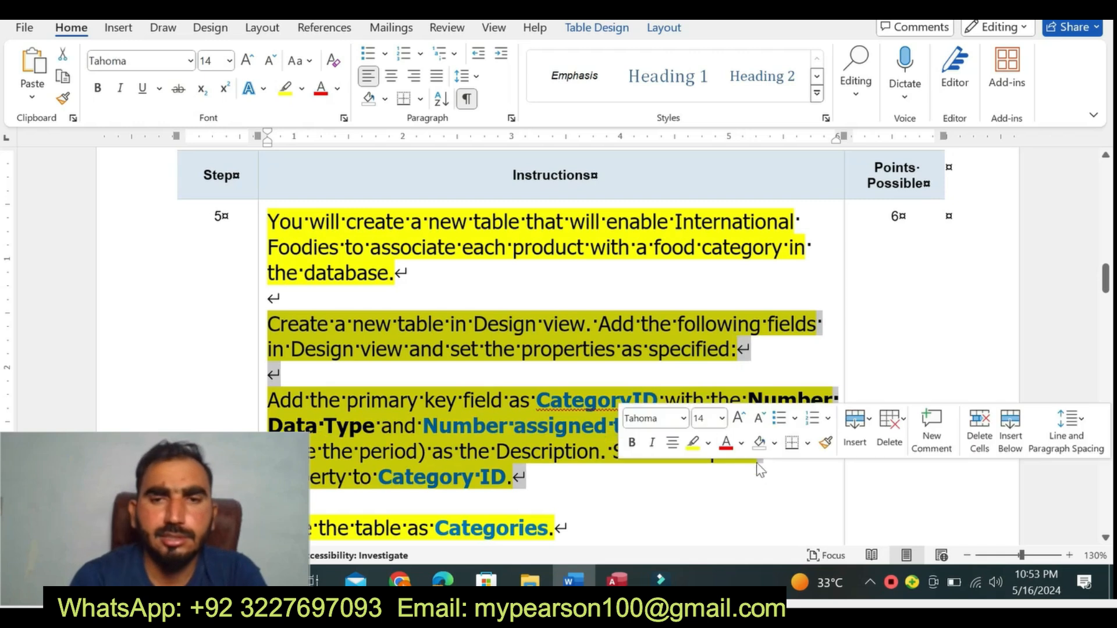
pyautogui.click(707, 445)
pyautogui.click(753, 320)
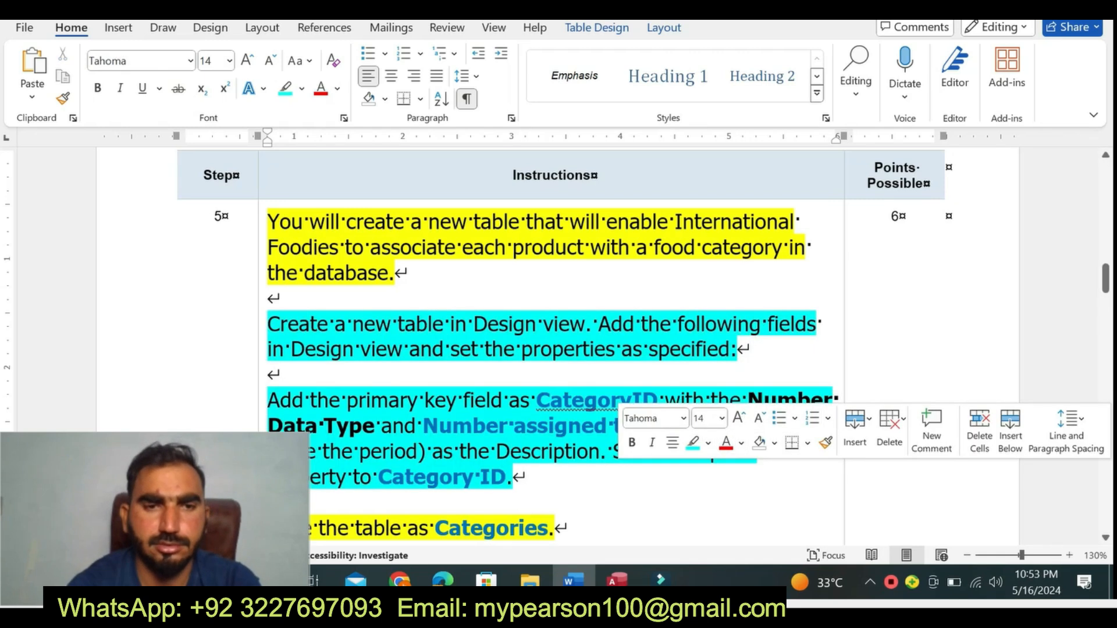
pyautogui.click(268, 297)
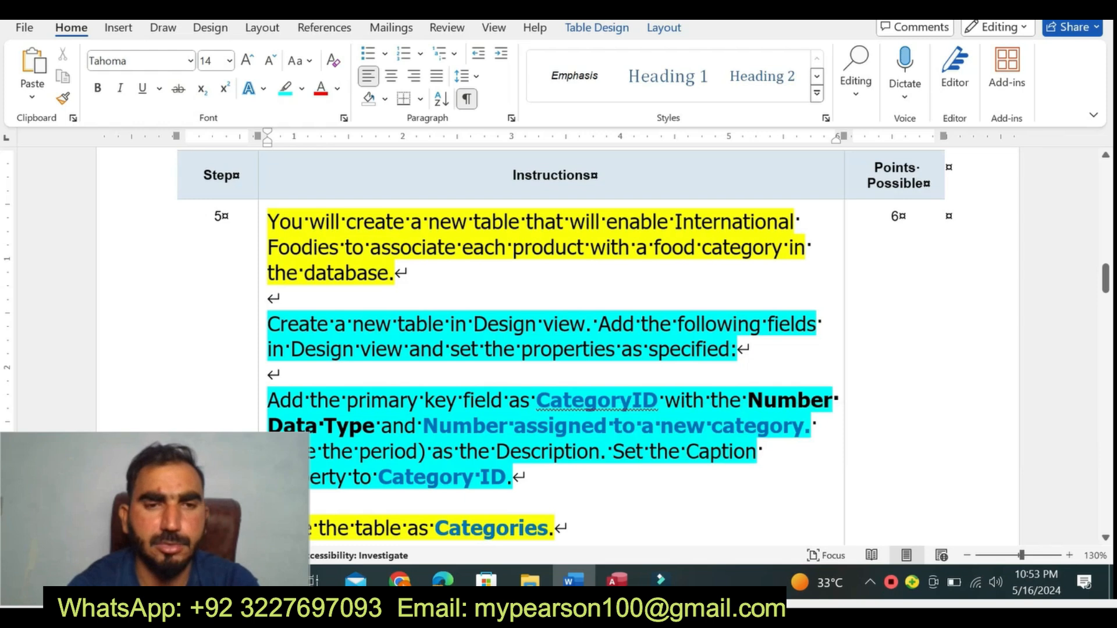
# - Read the instruction about creating a table in Design view, then switch to Access and open the Suppliers table in Design view
pyautogui.moveTo(391, 324); pyautogui.dragTo(736, 349)
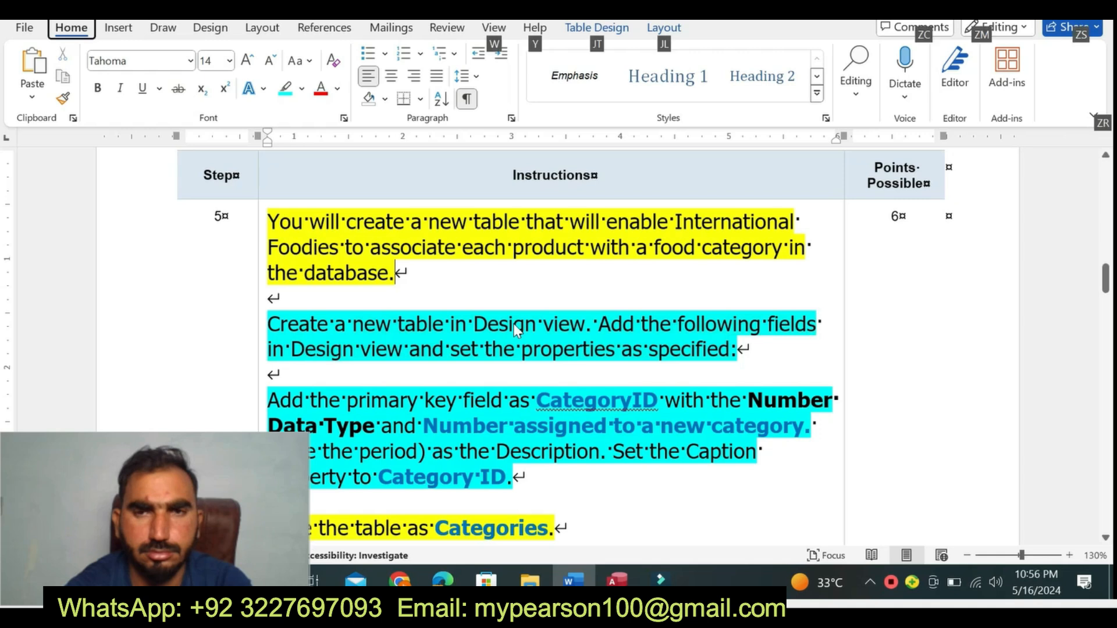
pyautogui.moveTo(335, 324); pyautogui.dragTo(655, 375)
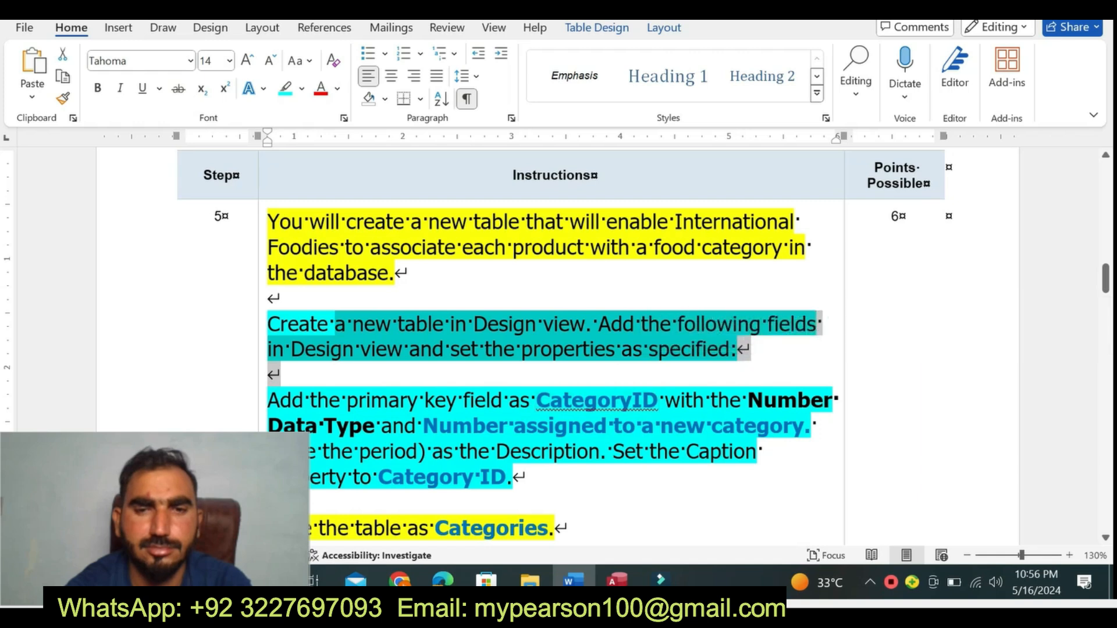
pyautogui.click(616, 580)
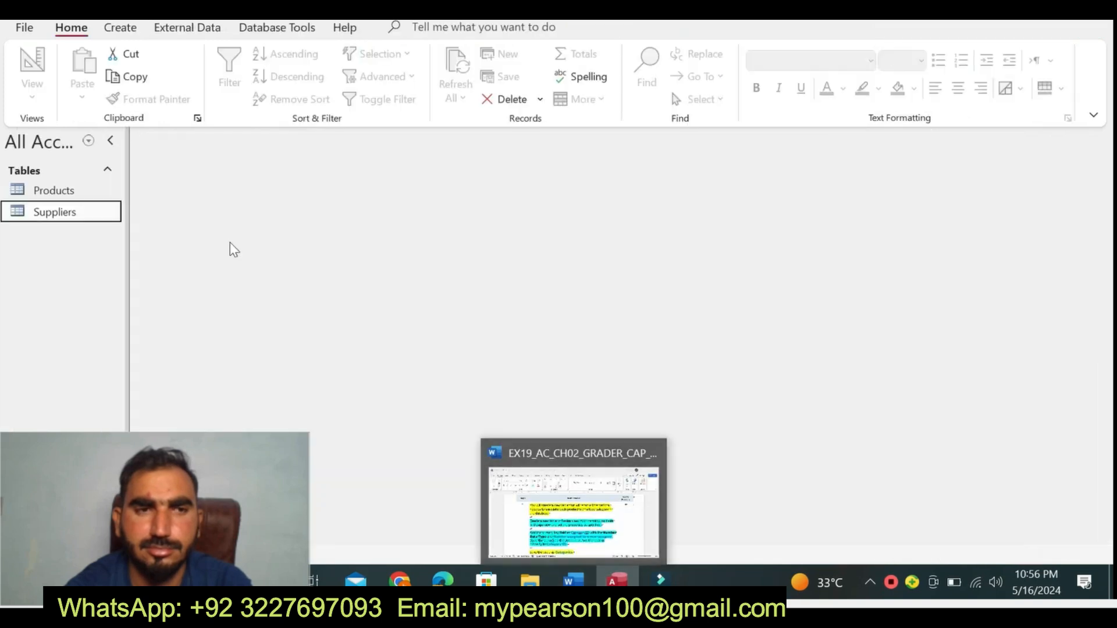
pyautogui.doubleClick(107, 216)
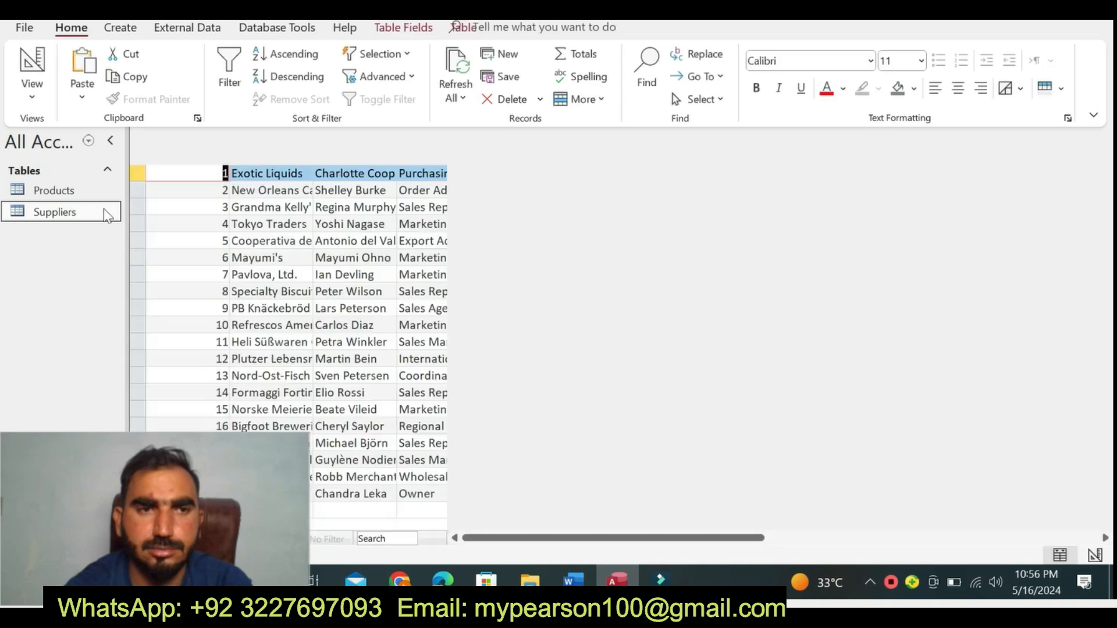
pyautogui.rightClick(185, 142)
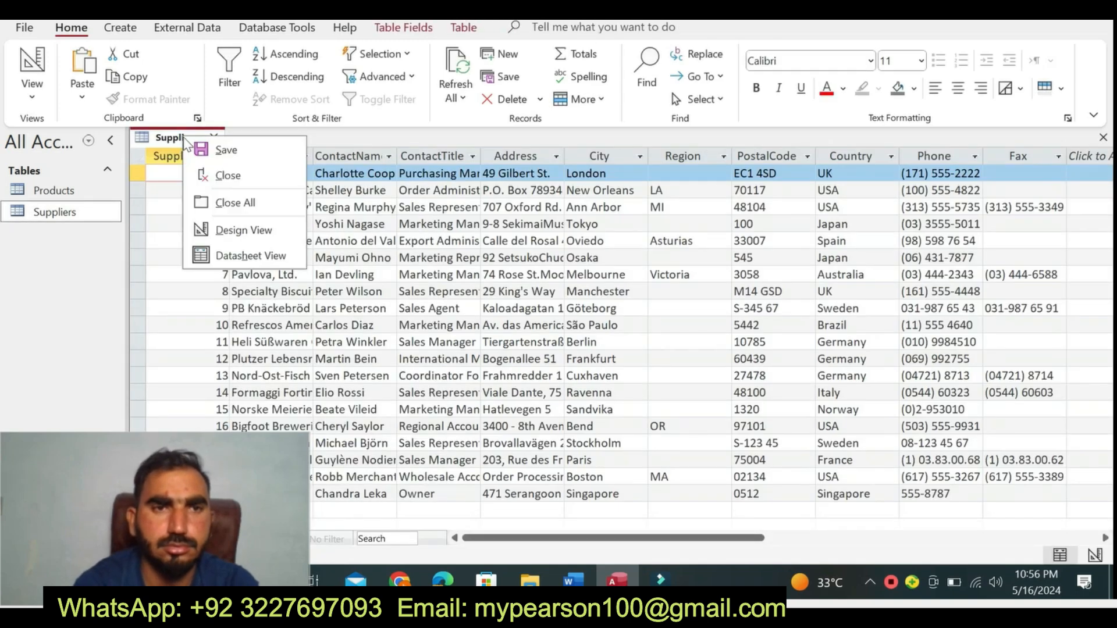
pyautogui.click(233, 229)
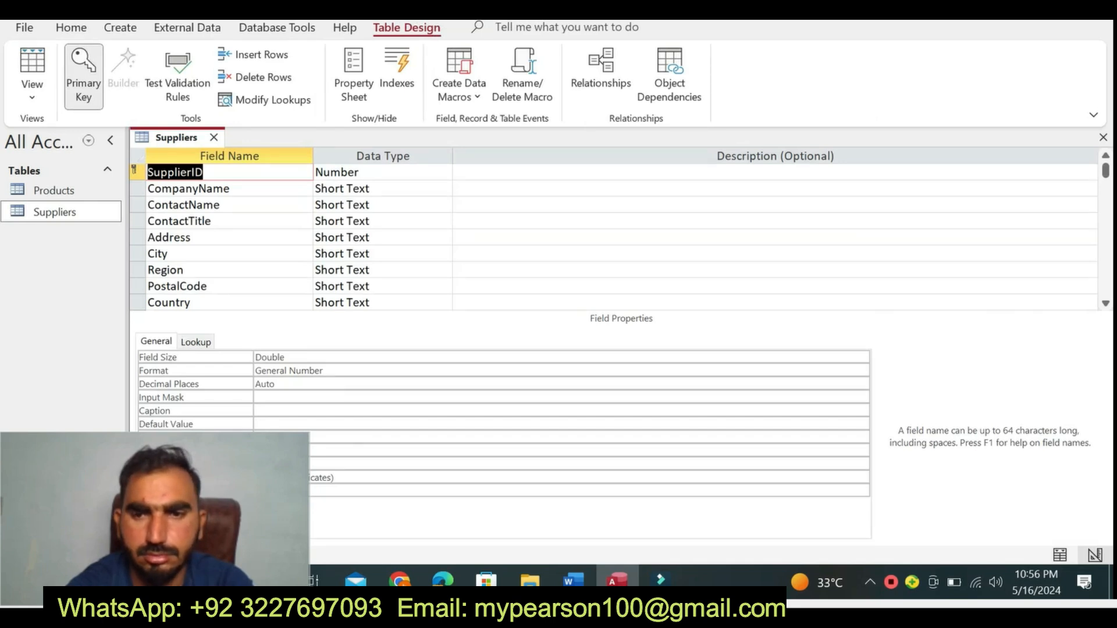
# - Open the Products table, switch it to Design view and close it again
pyautogui.doubleClick(70, 196)
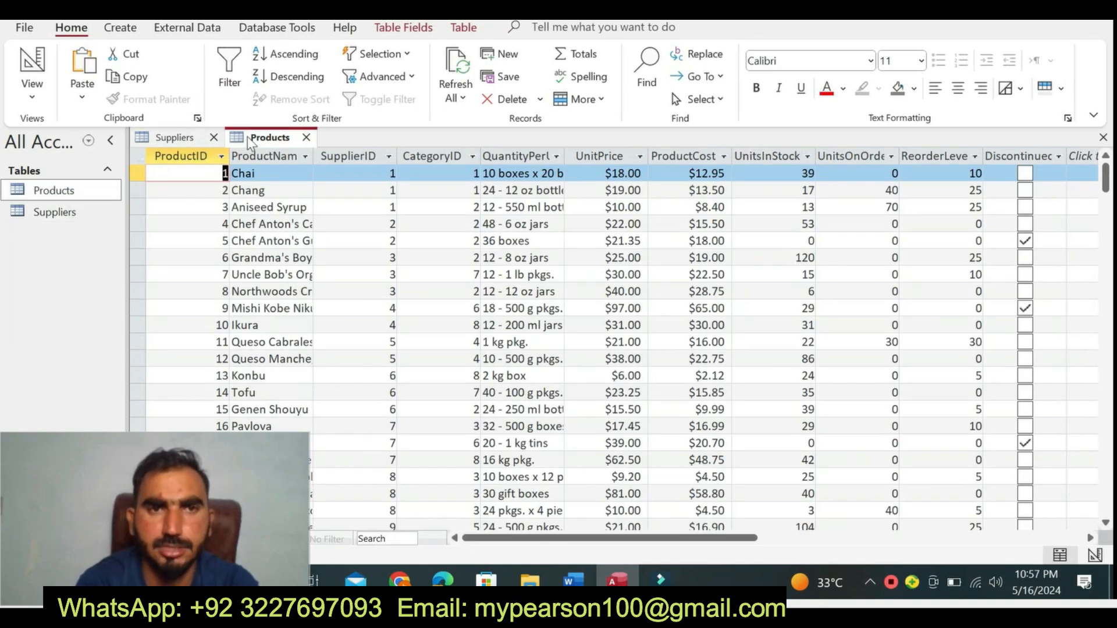
pyautogui.rightClick(247, 138)
pyautogui.click(302, 235)
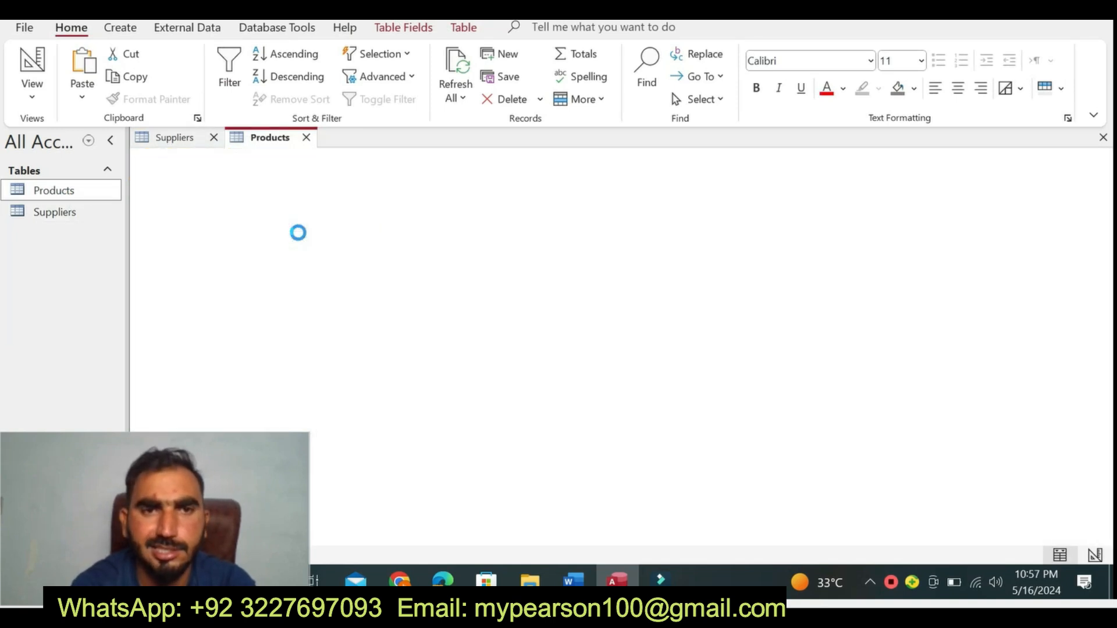
pyautogui.click(306, 138)
pyautogui.click(65, 211)
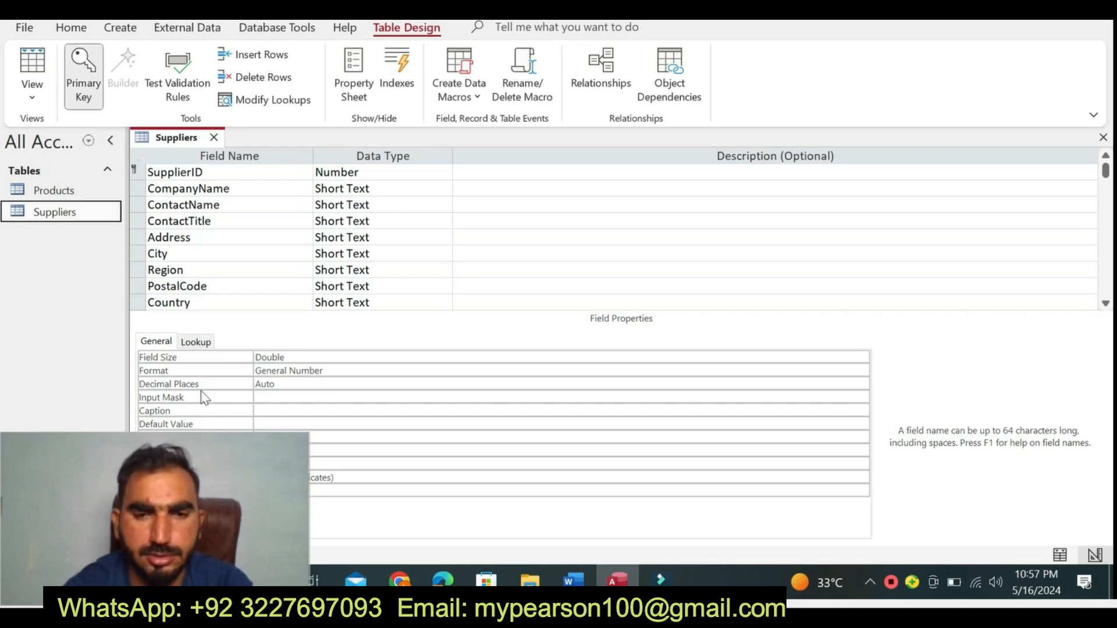
# - Recheck the step 5 instruction in Word, close the Suppliers table in Access and create a new table in Design view
pyautogui.click(570, 579)
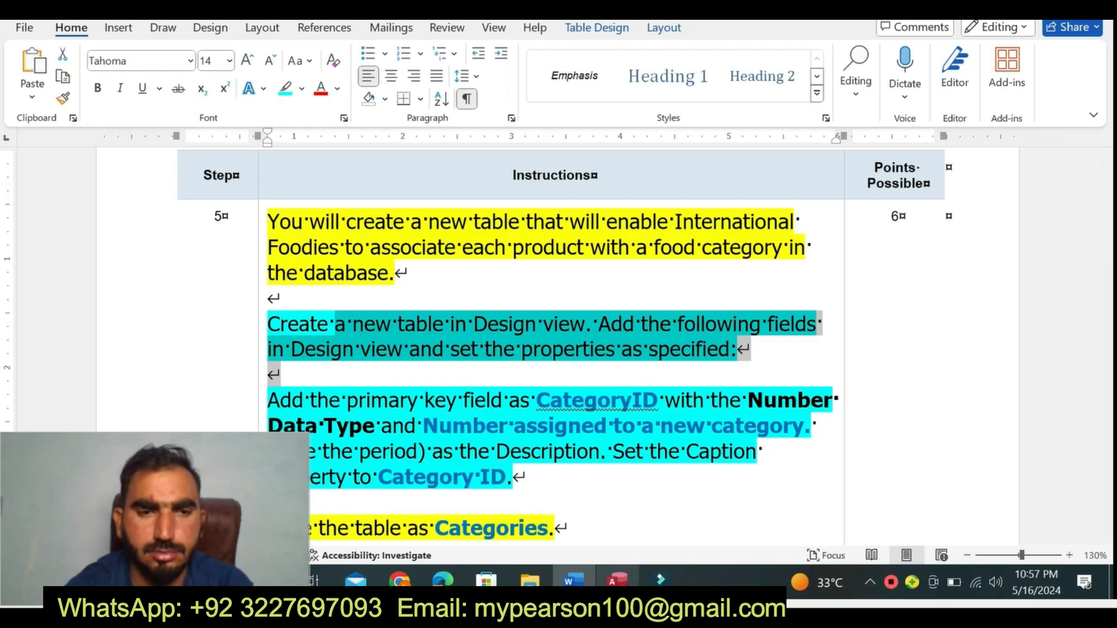
pyautogui.click(616, 579)
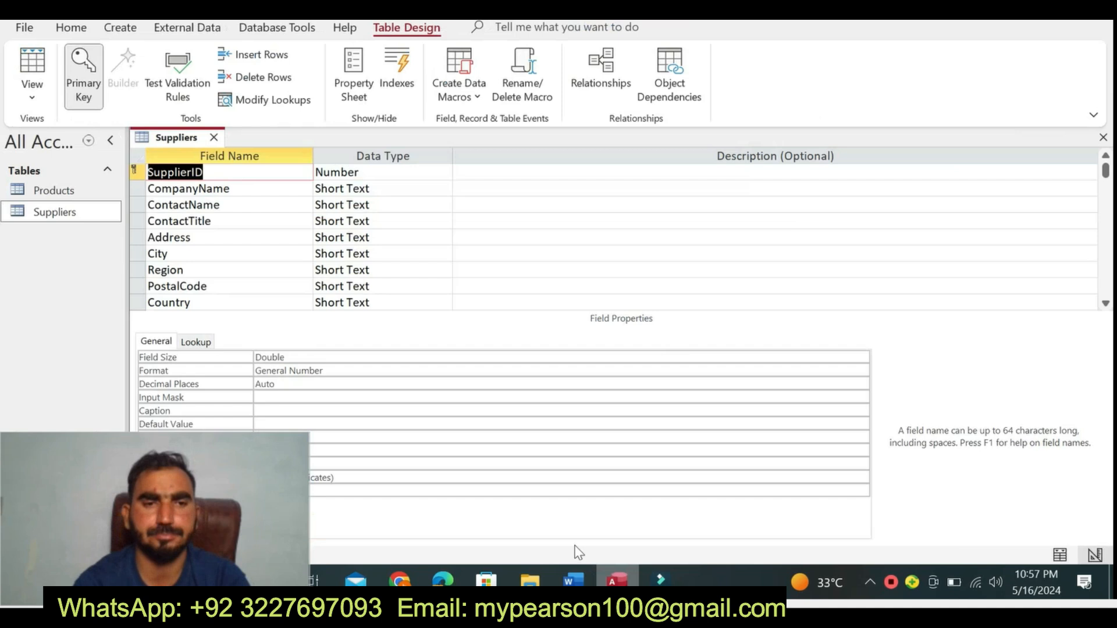
pyautogui.click(214, 138)
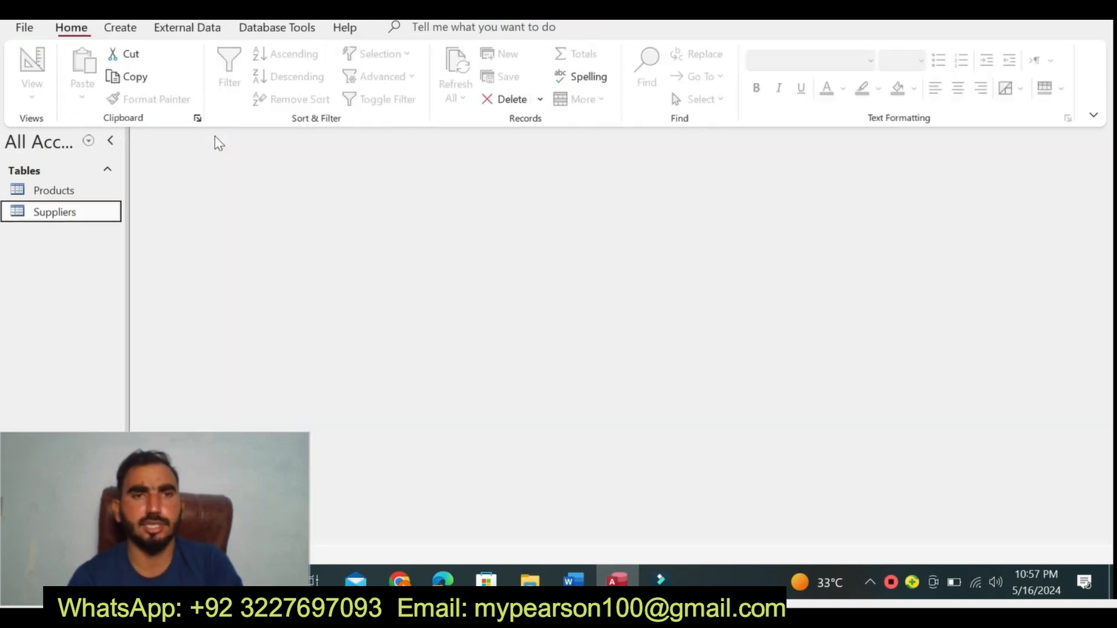
pyautogui.click(120, 28)
pyautogui.click(139, 73)
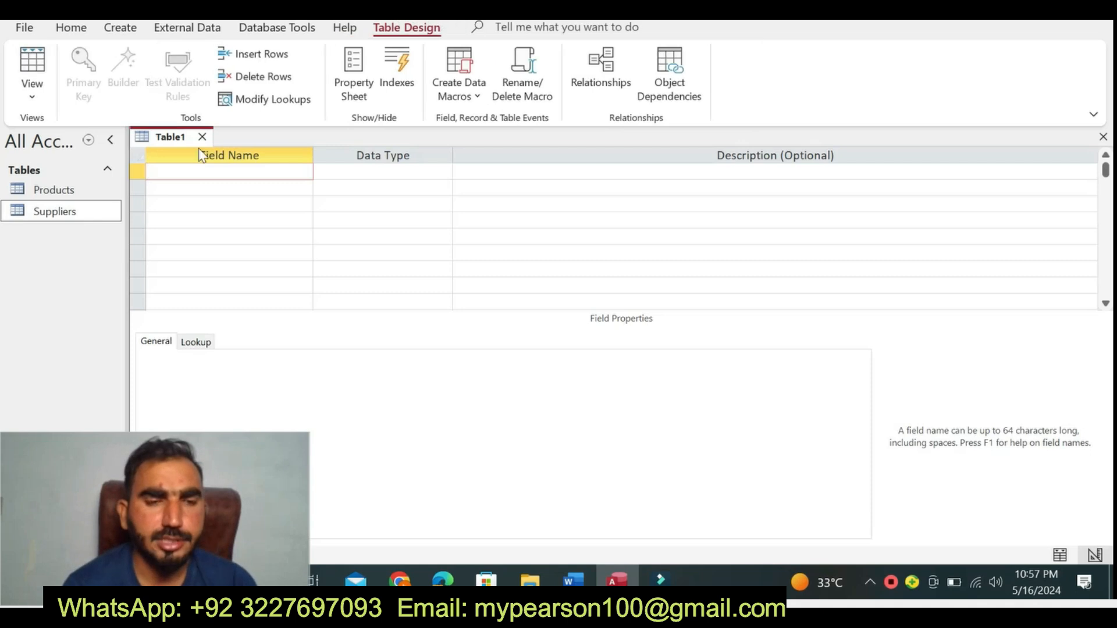
# - Copy the field name CategoryID from Word's step 5 instruction into the new Access table as its first field
pyautogui.click(573, 580)
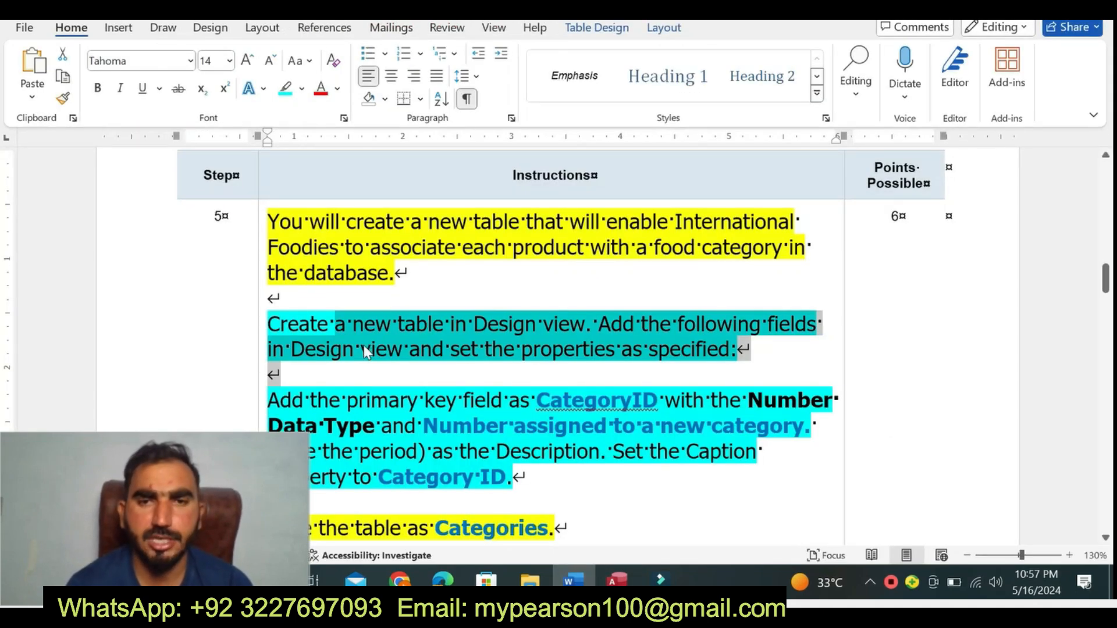
pyautogui.moveTo(365, 348); pyautogui.dragTo(459, 408)
pyautogui.hotkey('ctrl', 'z')
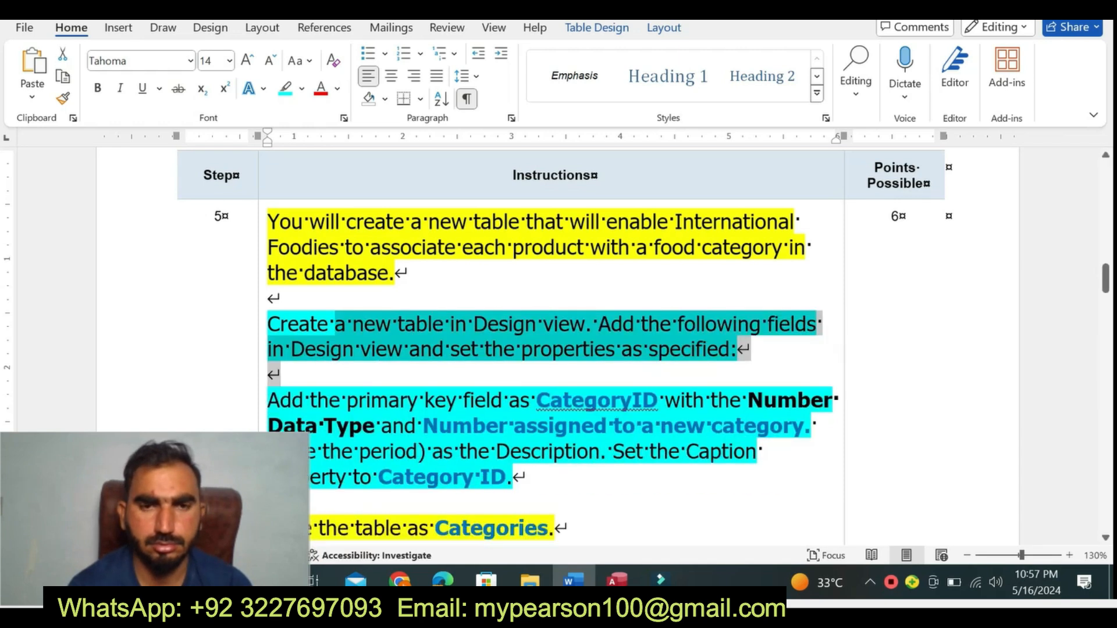
pyautogui.moveTo(536, 401); pyautogui.dragTo(656, 403)
pyautogui.hotkey('ctrl', 'c')
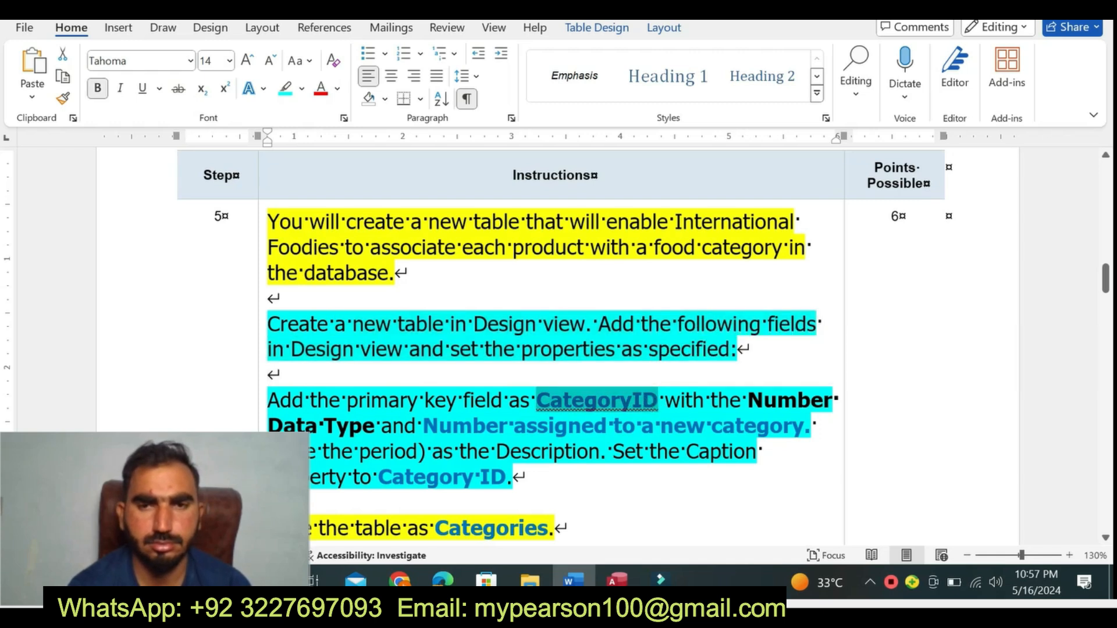
pyautogui.click(616, 580)
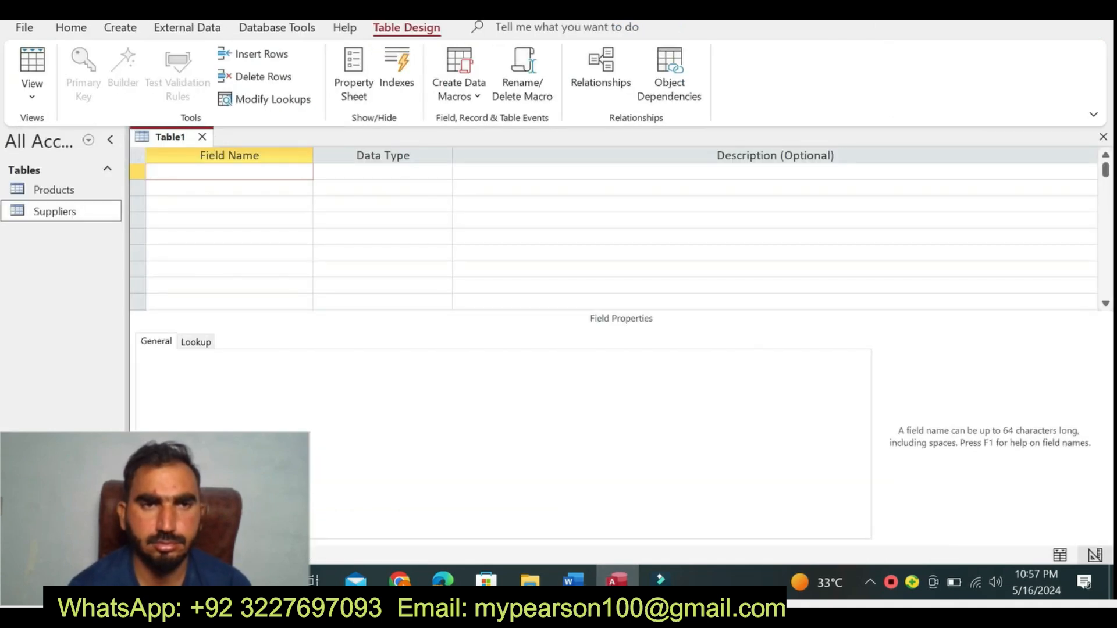
pyautogui.hotkey('ctrl', 'v')
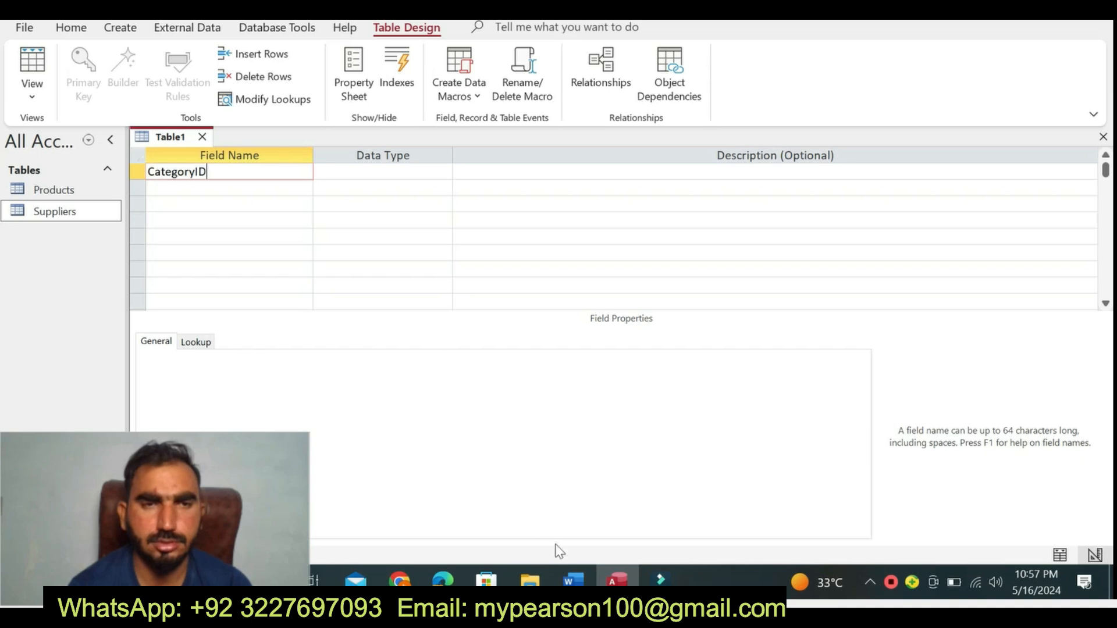
# - Check the required data type in Word and set the CategoryID field's data type to Number in Access
pyautogui.click(569, 580)
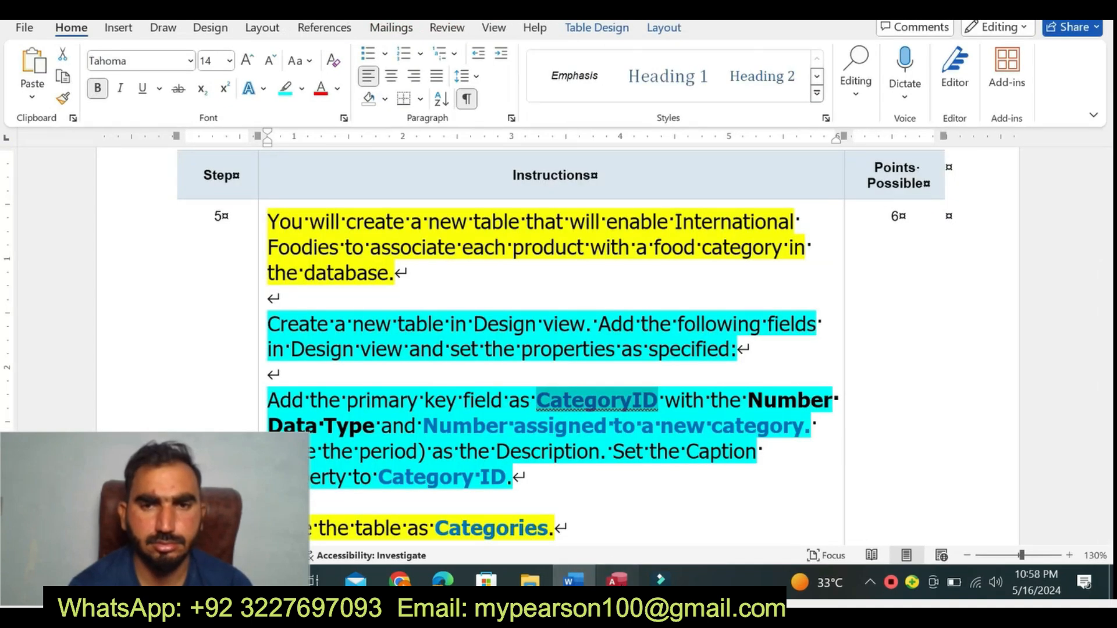
pyautogui.click(617, 580)
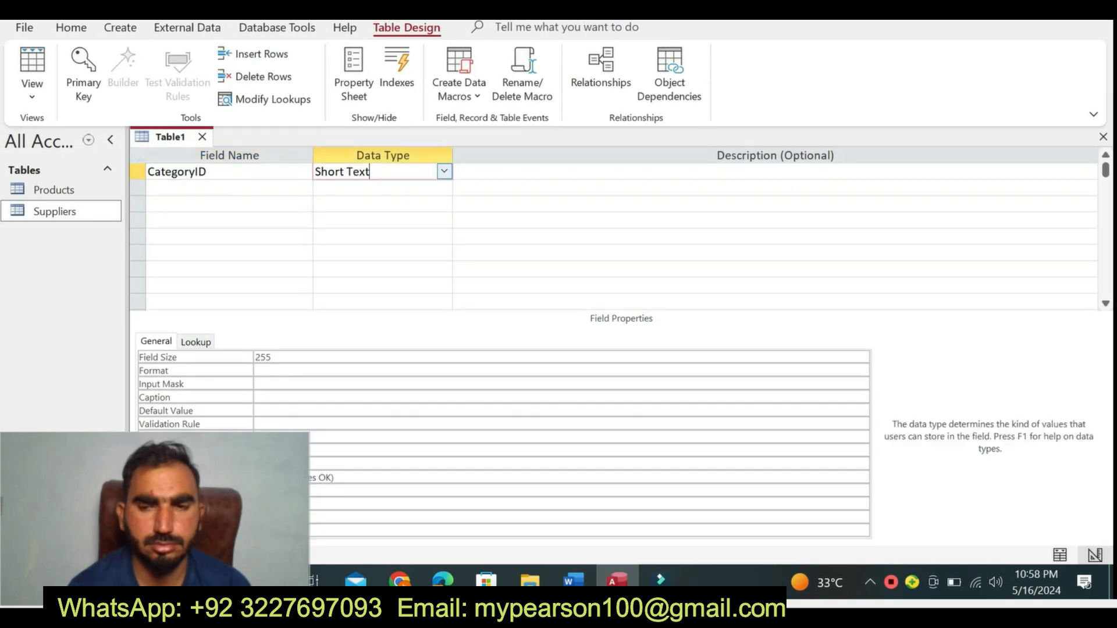
pyautogui.click(444, 171)
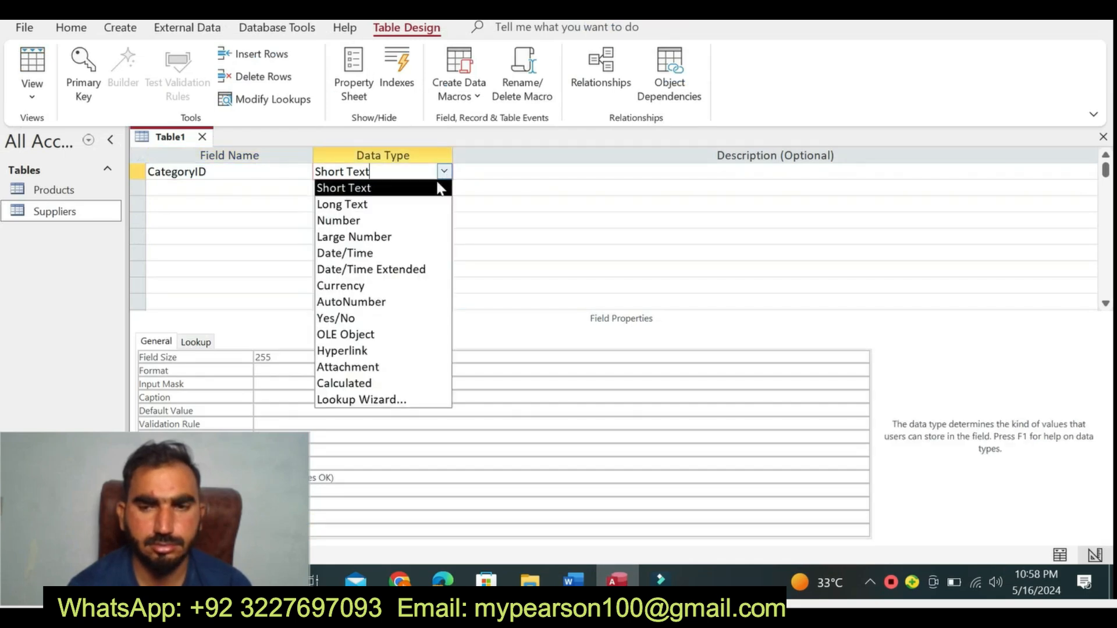
pyautogui.click(398, 222)
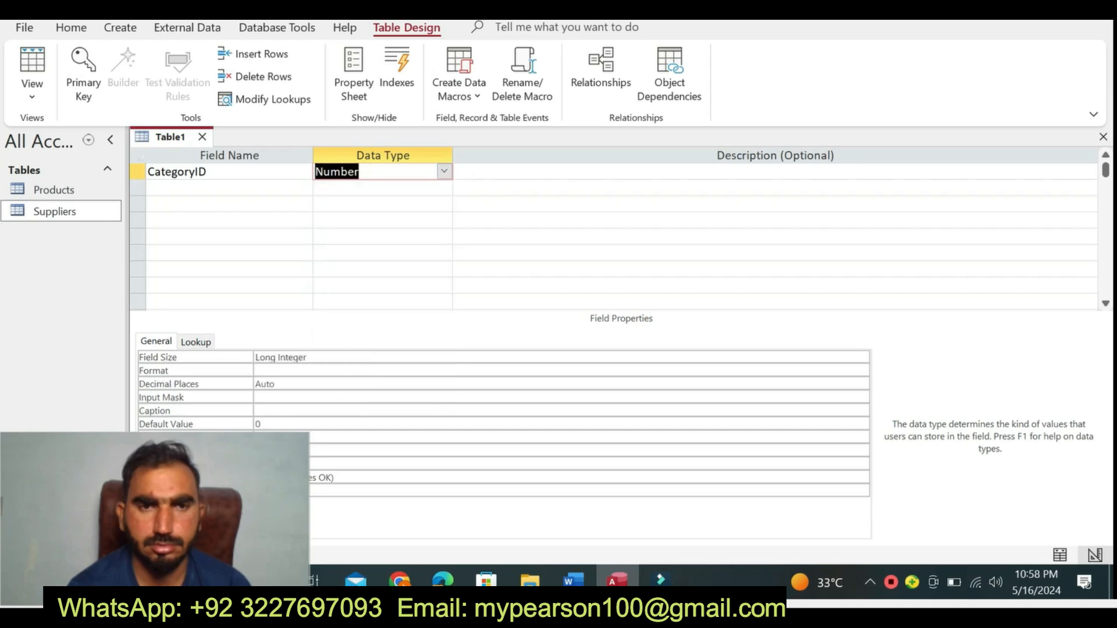
# - Copy "Number assigned to a new category." from Word's step 5 instruction into the CategoryID field's description in Access, including the period
pyautogui.click(573, 580)
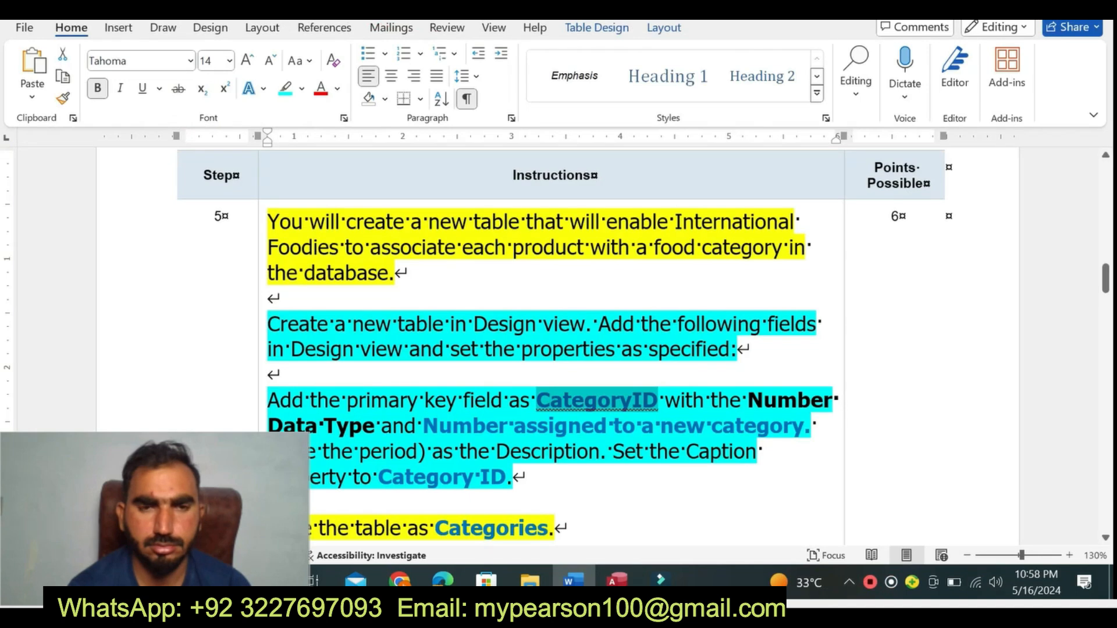
pyautogui.click(560, 324)
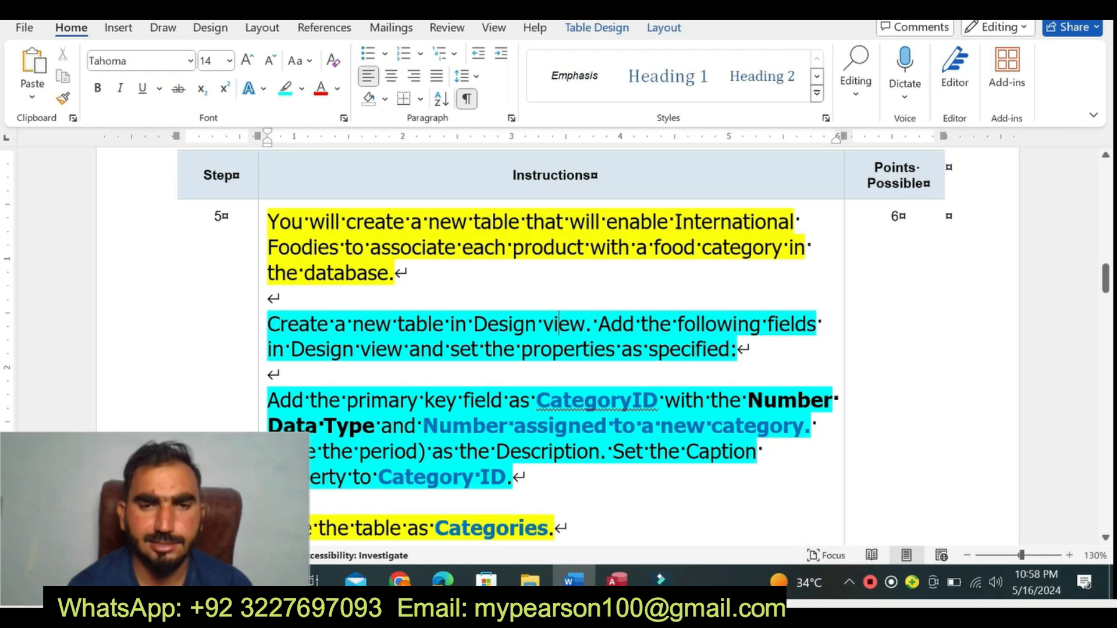
pyautogui.click(617, 580)
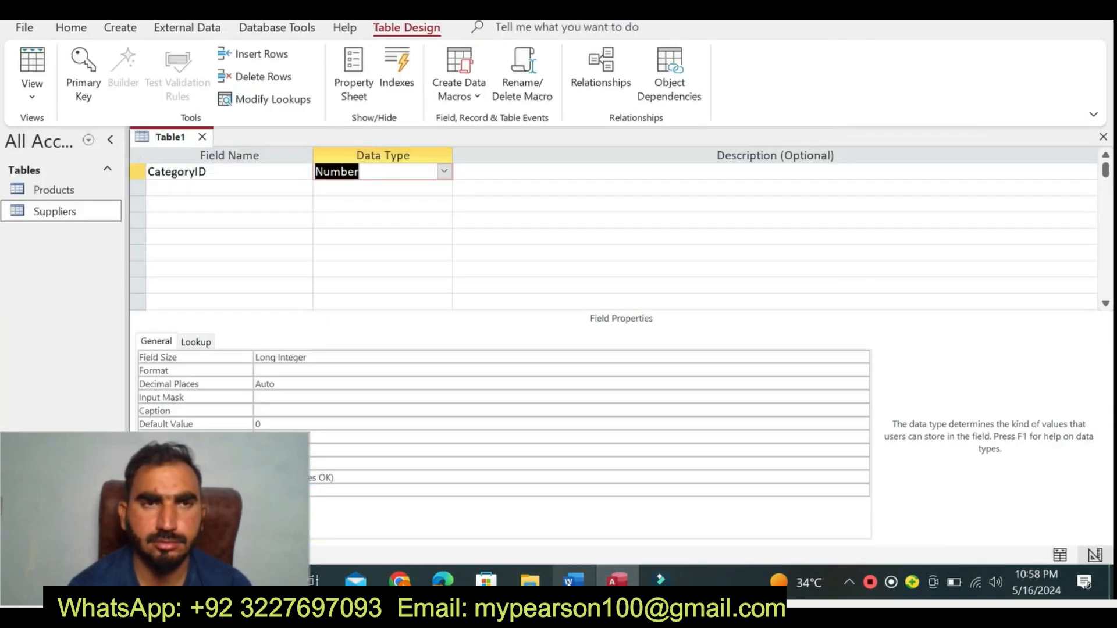
pyautogui.click(573, 580)
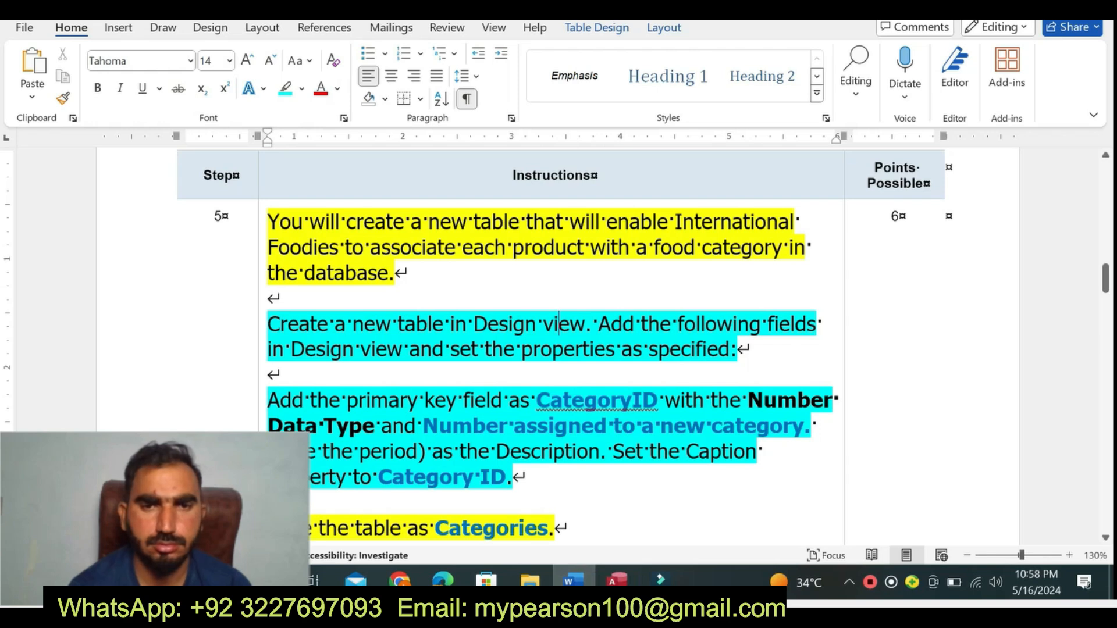
pyautogui.moveTo(440, 425); pyautogui.dragTo(812, 426)
pyautogui.hotkey('ctrl', 'c')
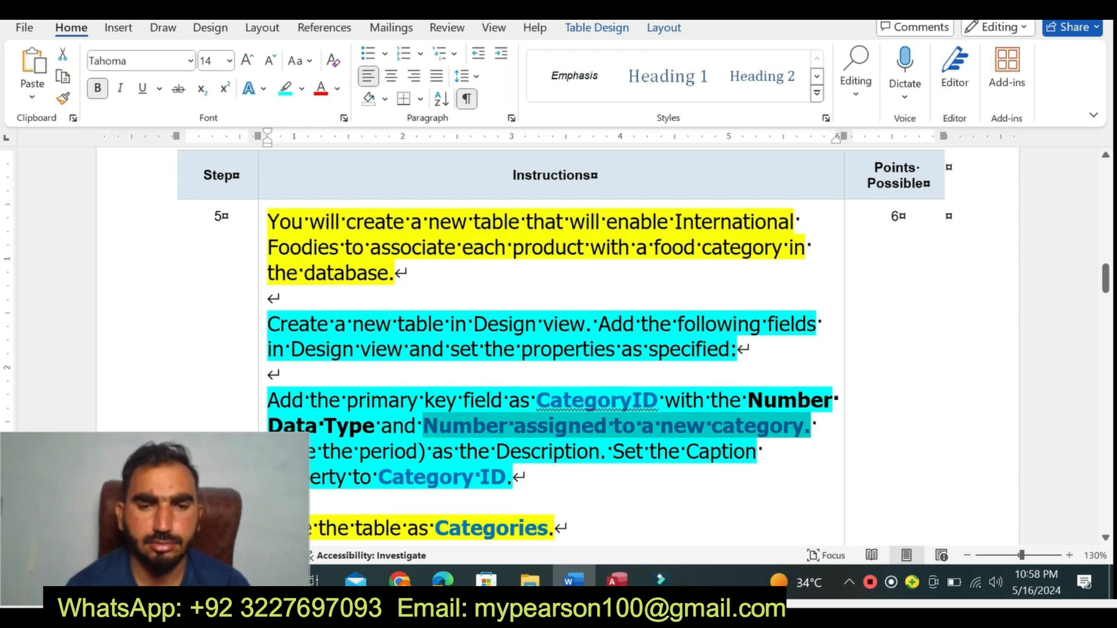
pyautogui.click(617, 580)
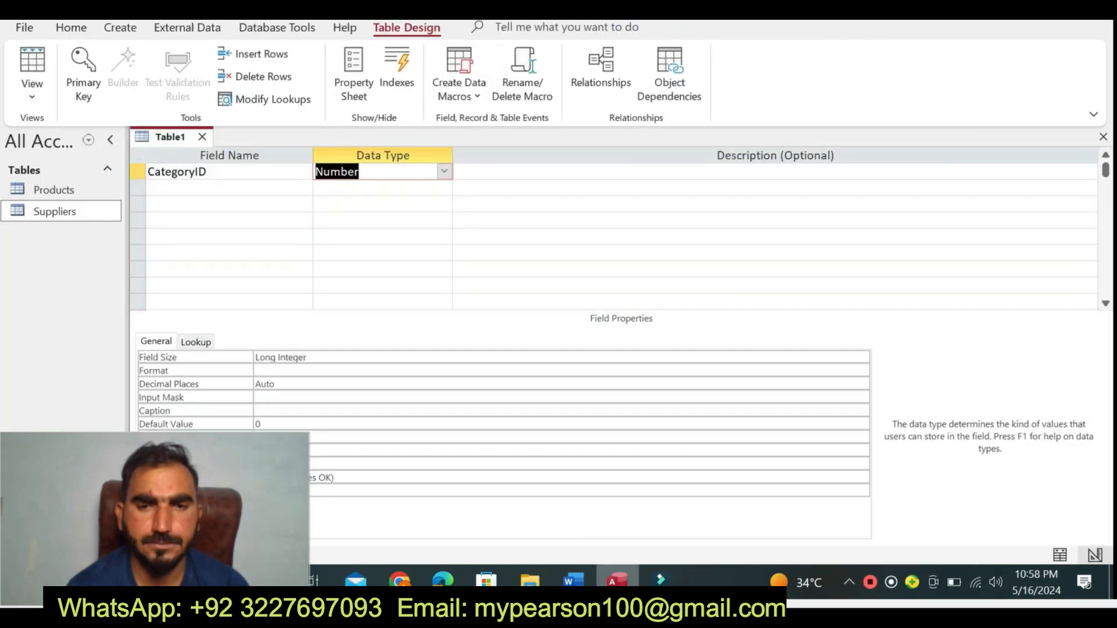
pyautogui.click(485, 168)
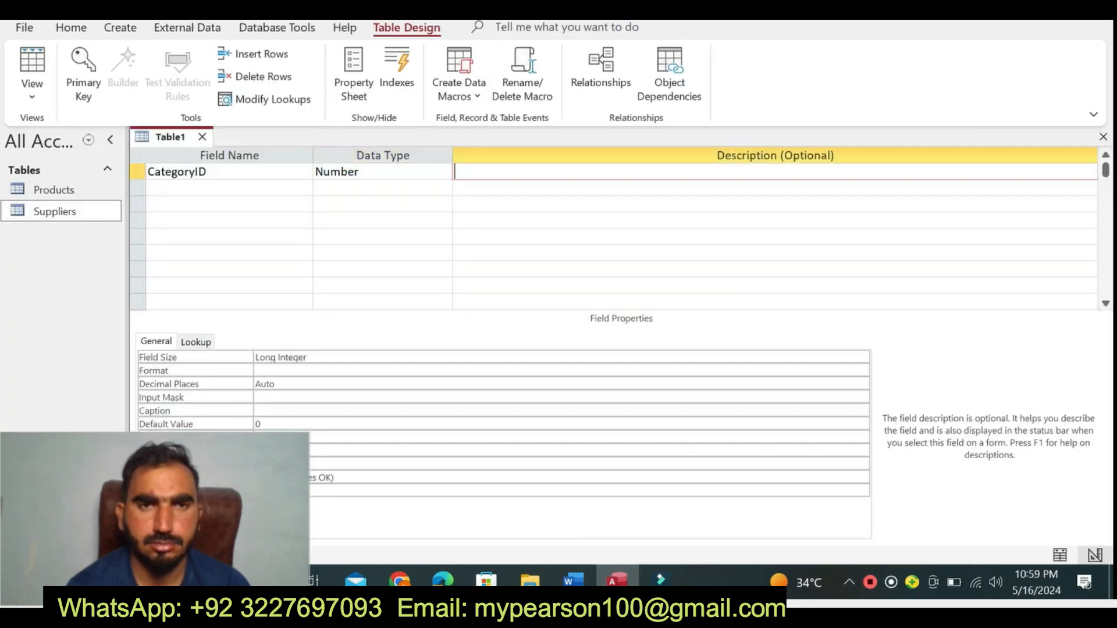
pyautogui.hotkey('ctrl', 'v')
pyautogui.write('.')
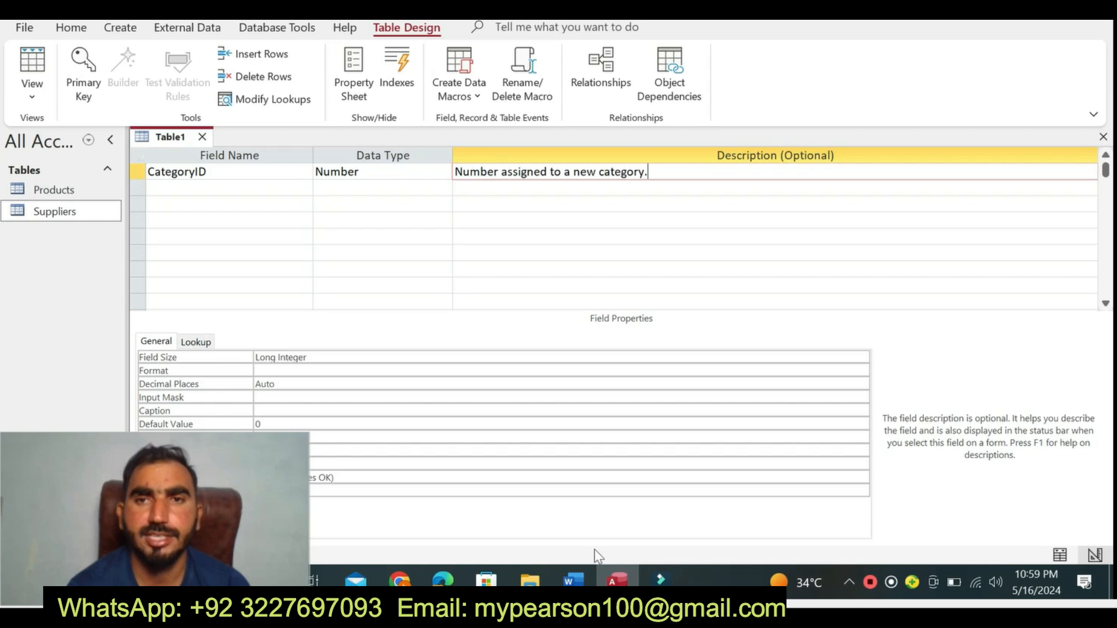
# - Copy "Category ID" from Word's step 5 instruction into the CategoryID field's Caption property in Access
pyautogui.click(573, 580)
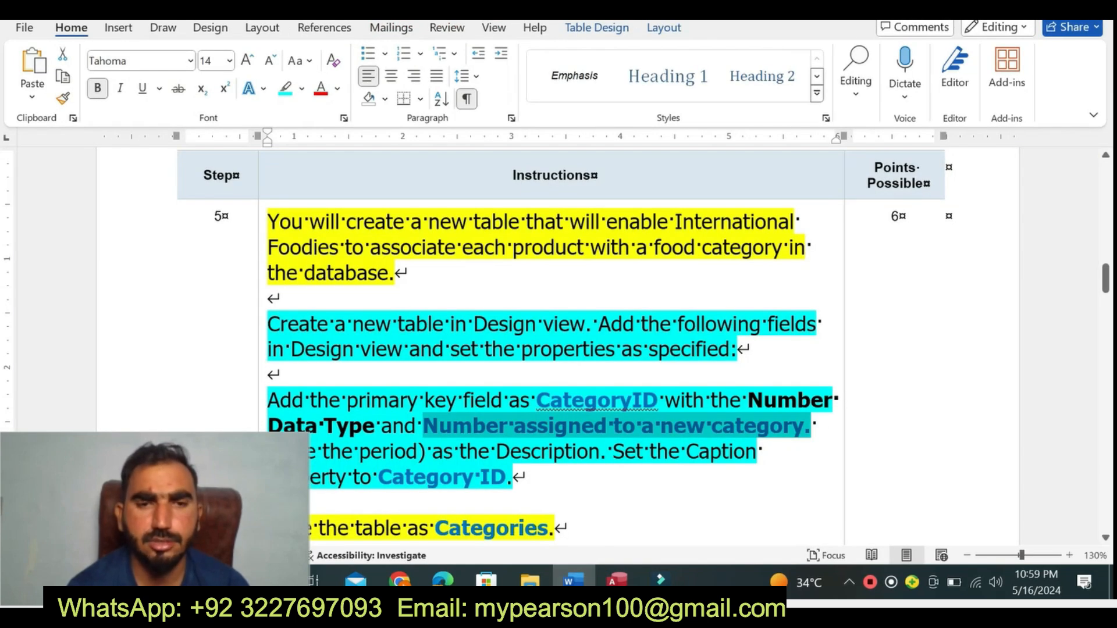
pyautogui.moveTo(377, 479); pyautogui.dragTo(503, 489)
pyautogui.hotkey('ctrl', 'c')
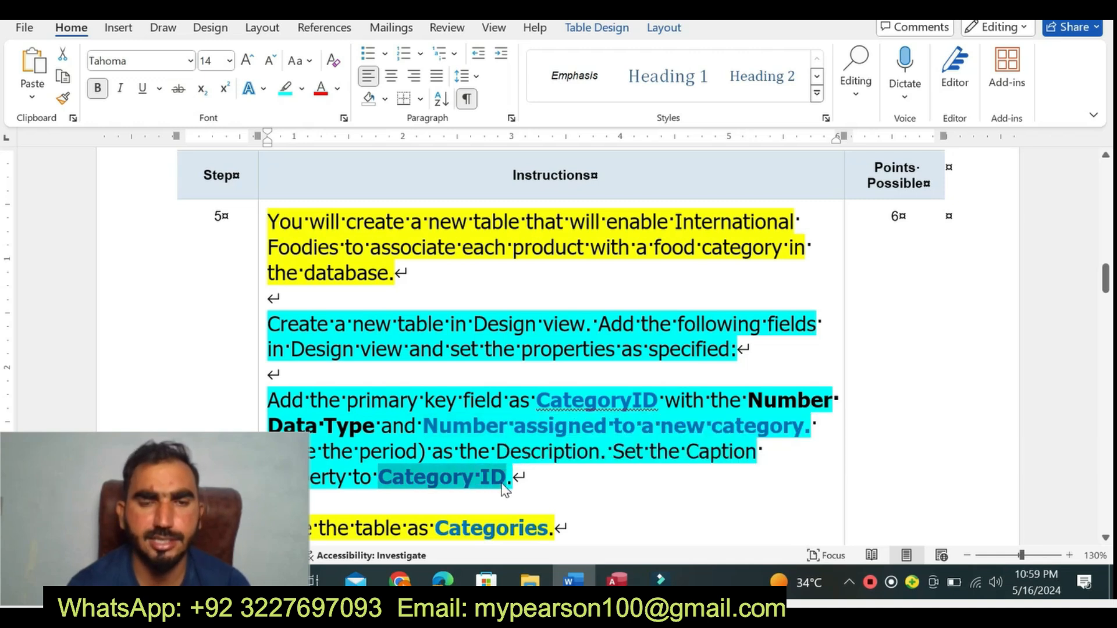
pyautogui.click(616, 580)
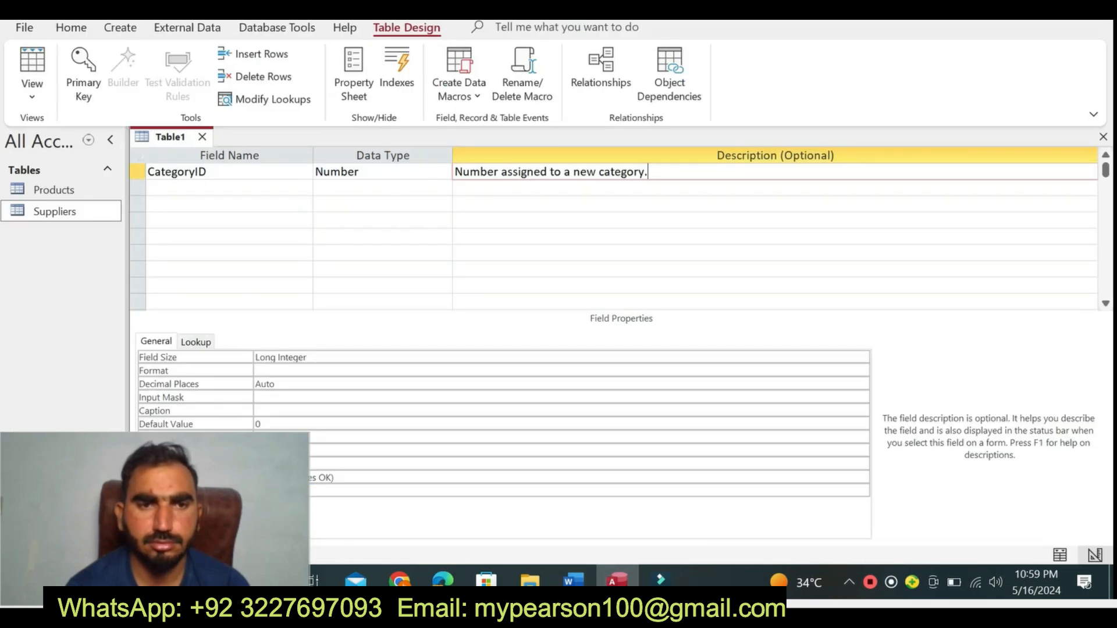
pyautogui.click(213, 410)
pyautogui.hotkey('ctrl', 'v')
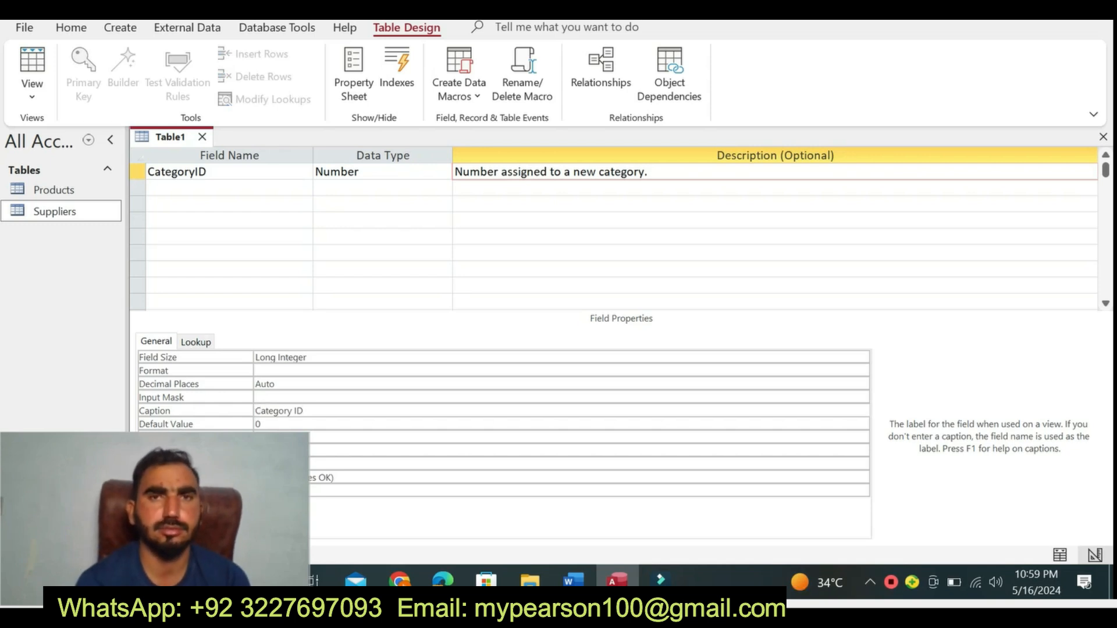
# - Copy the table name Categories from Word's step 5, save the new Access table under it and accept creating a primary key
pyautogui.click(572, 579)
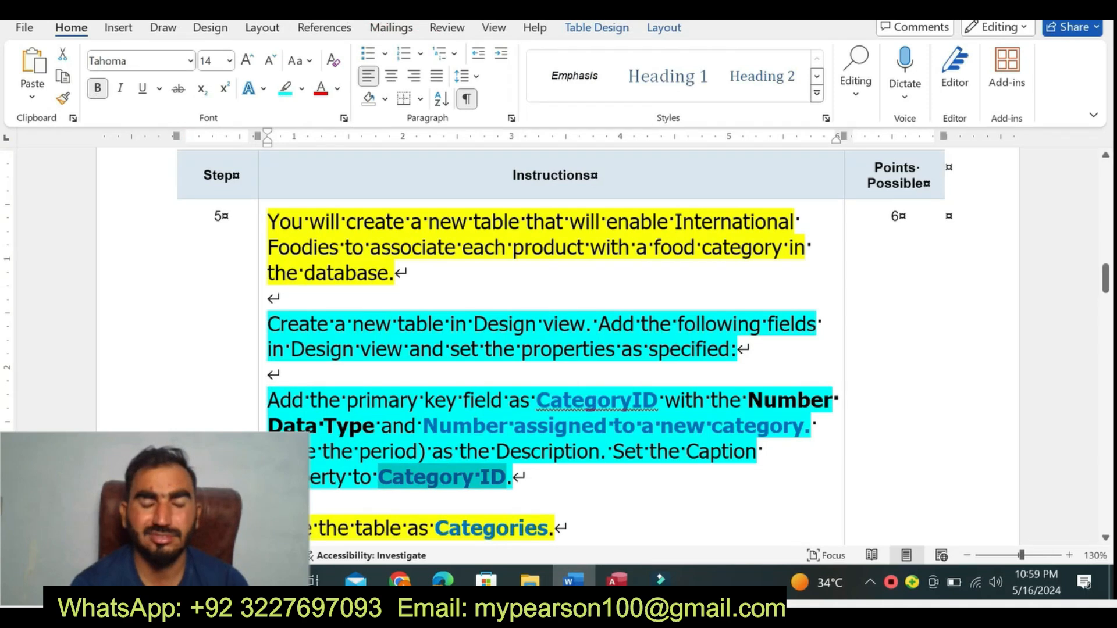
pyautogui.moveTo(1106, 280); pyautogui.dragTo(1106, 291)
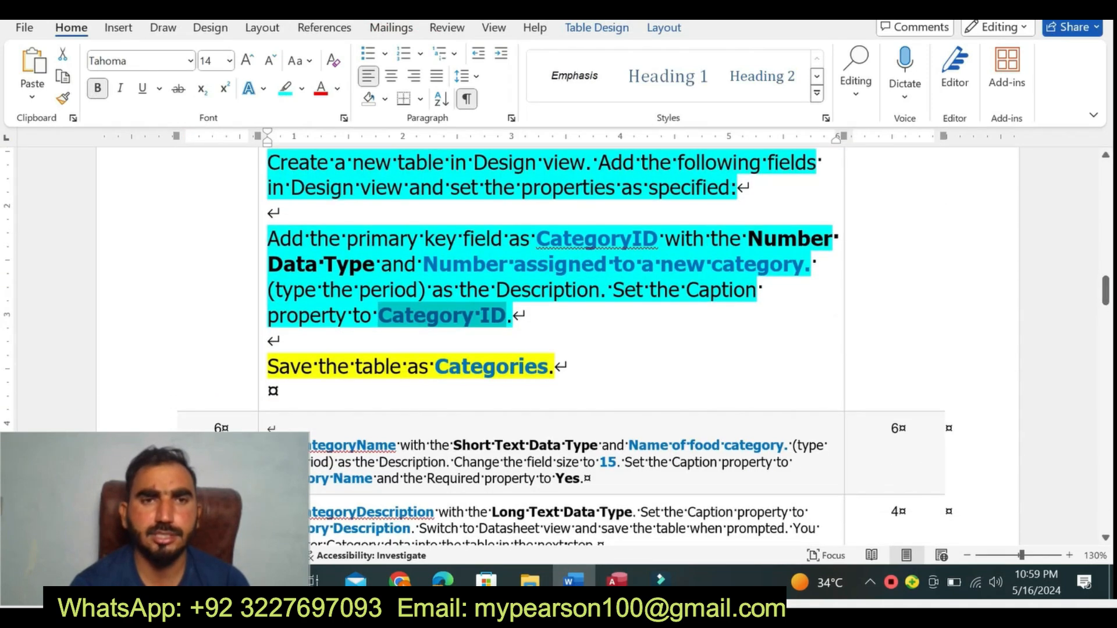
pyautogui.moveTo(436, 367); pyautogui.dragTo(546, 368)
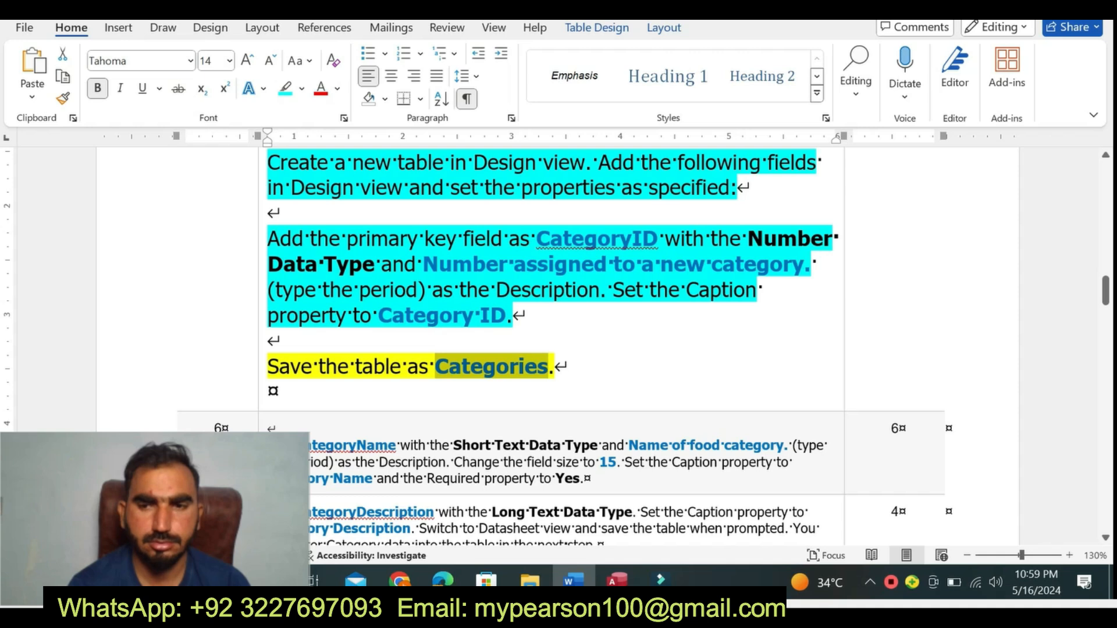
pyautogui.click(616, 580)
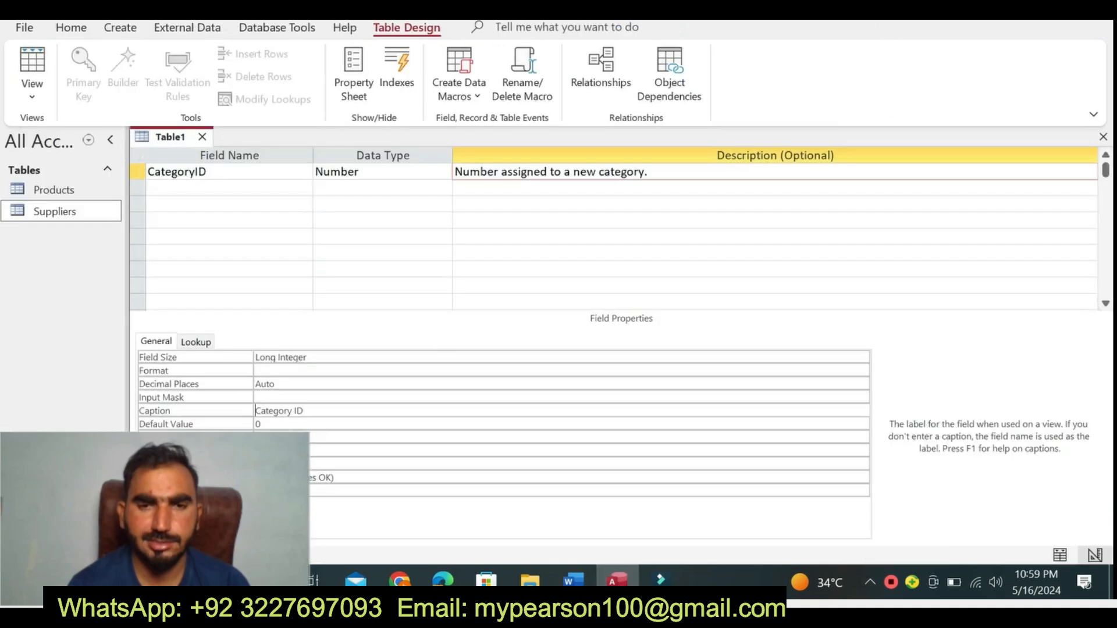
pyautogui.rightClick(172, 145)
pyautogui.click(217, 155)
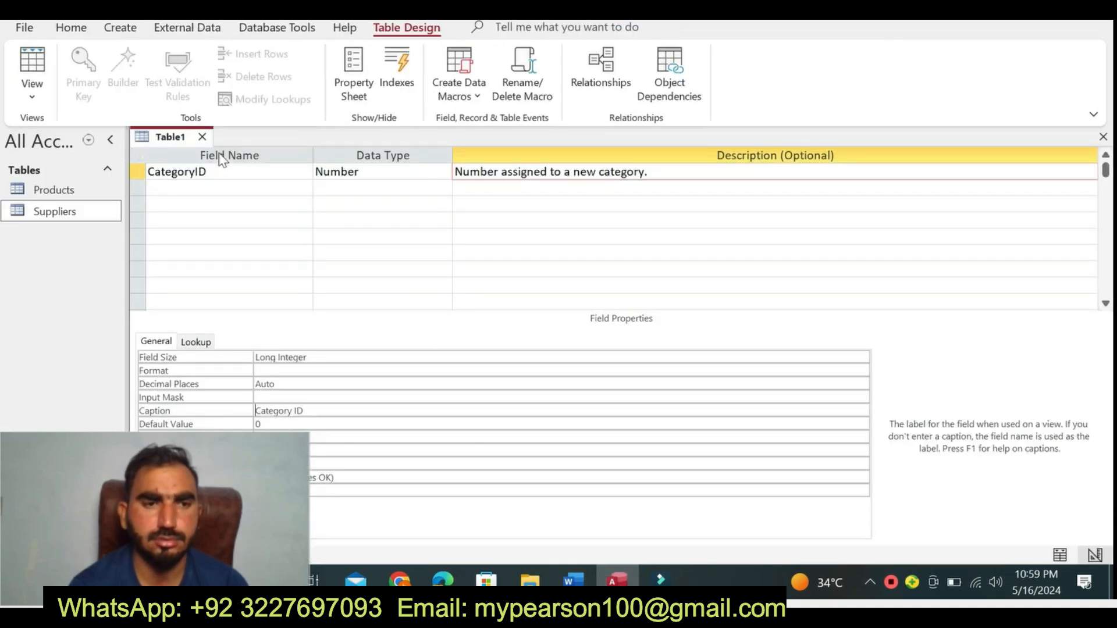
pyautogui.write('Categories')
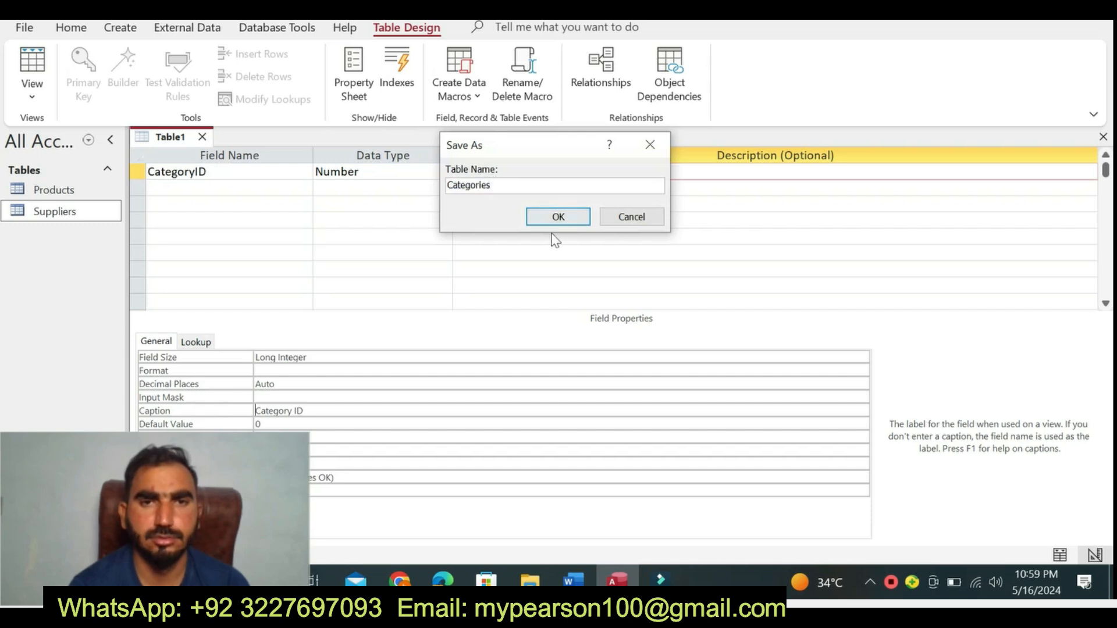
pyautogui.click(558, 217)
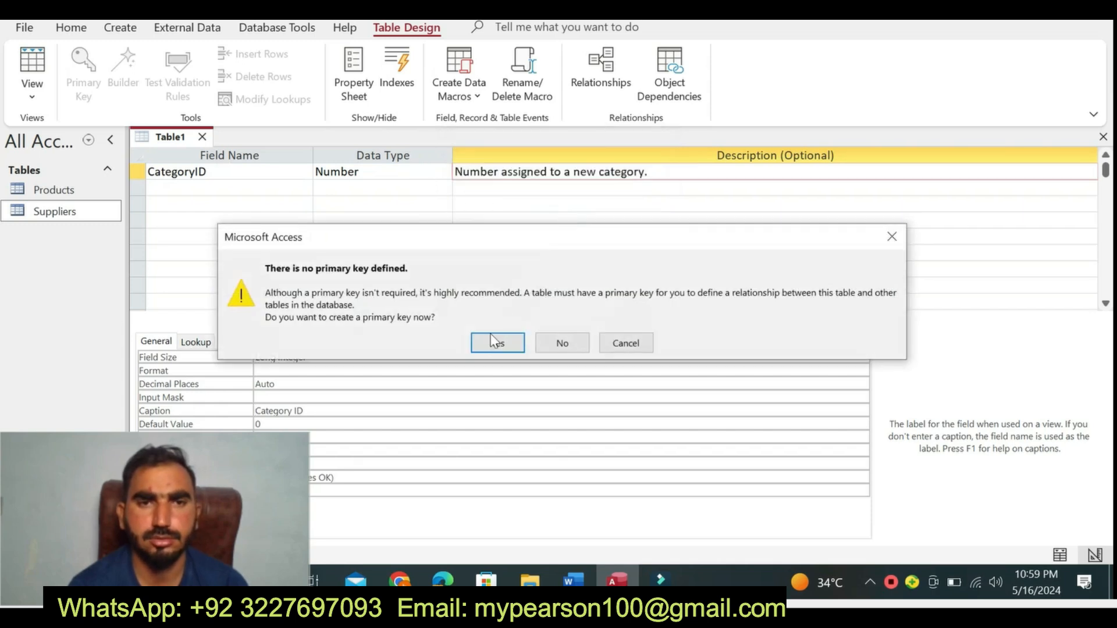
pyautogui.click(496, 343)
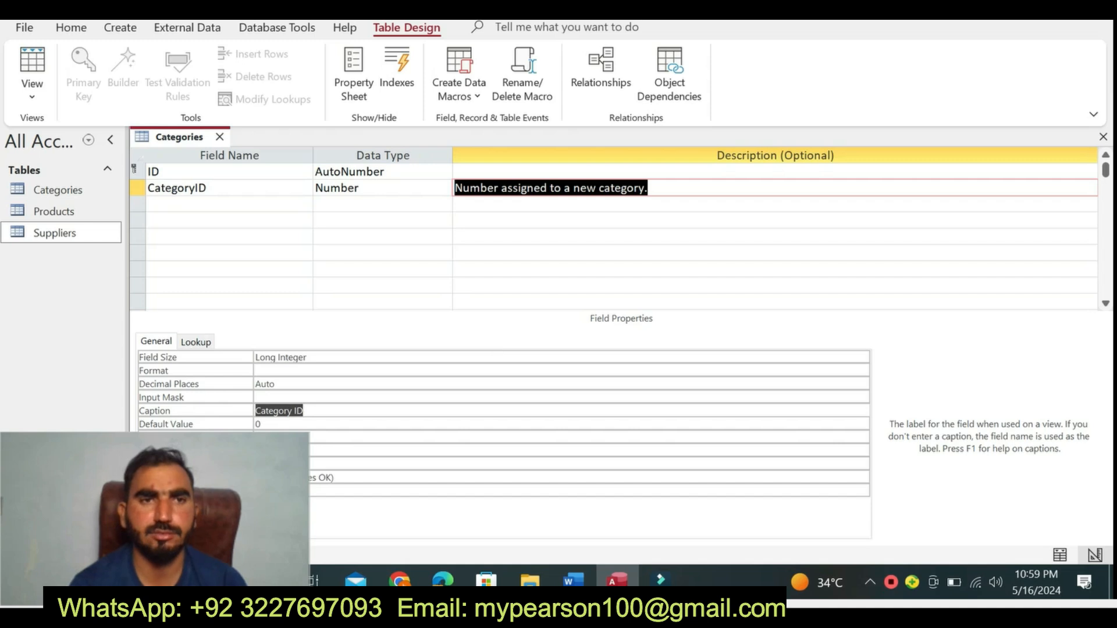
# - Switch to Word, return the step 5 instruction text to font size 9 and remove its highlighting
pyautogui.click(573, 582)
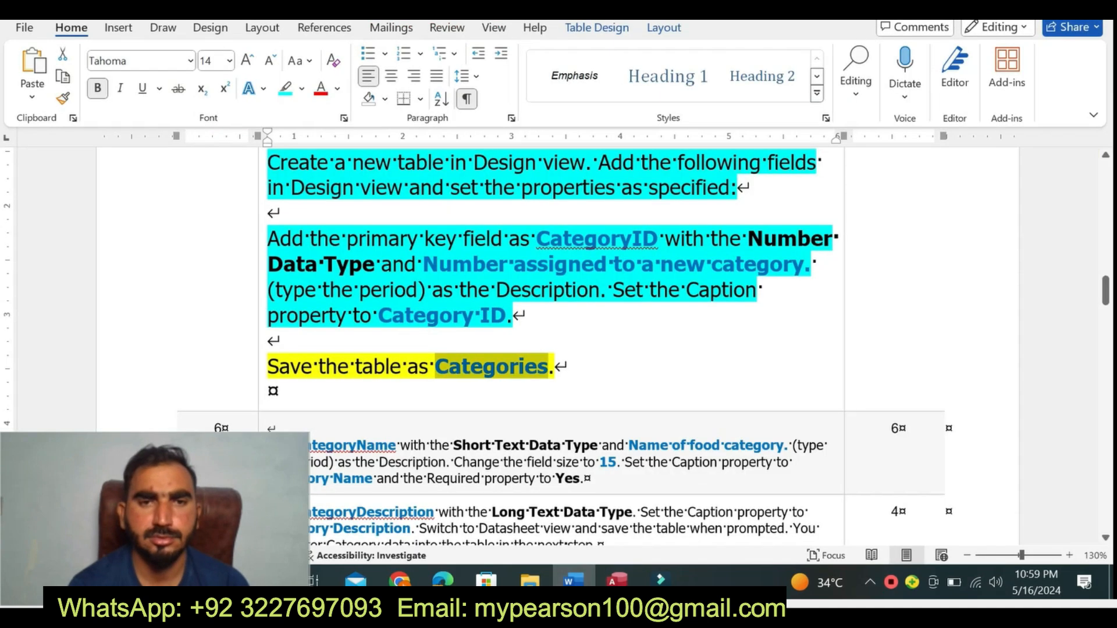
pyautogui.click(259, 394)
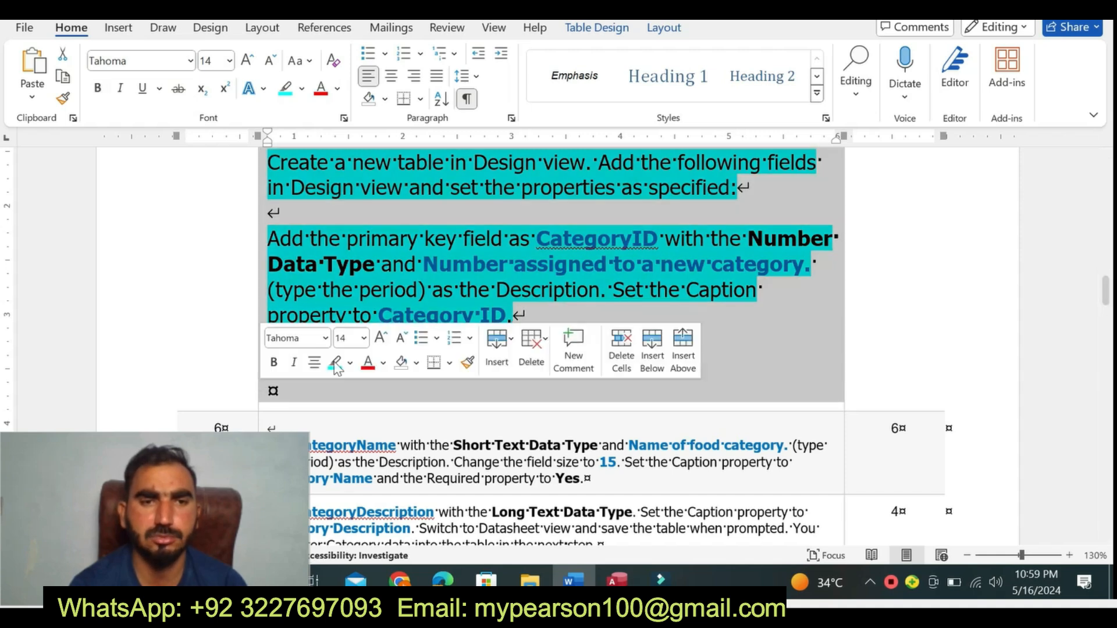
pyautogui.click(363, 338)
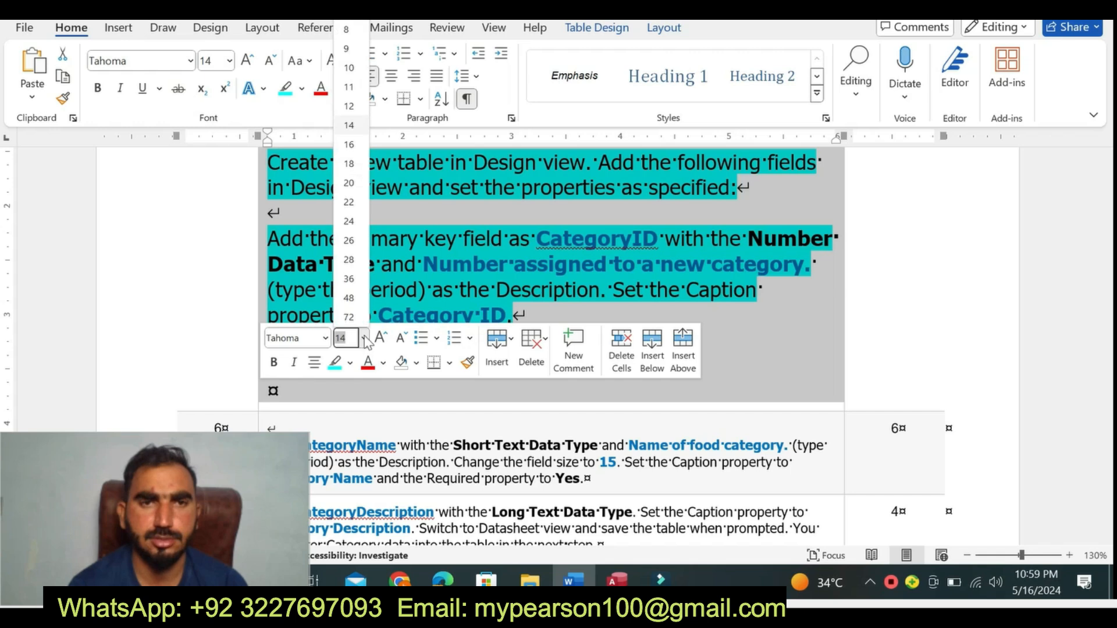
pyautogui.click(348, 48)
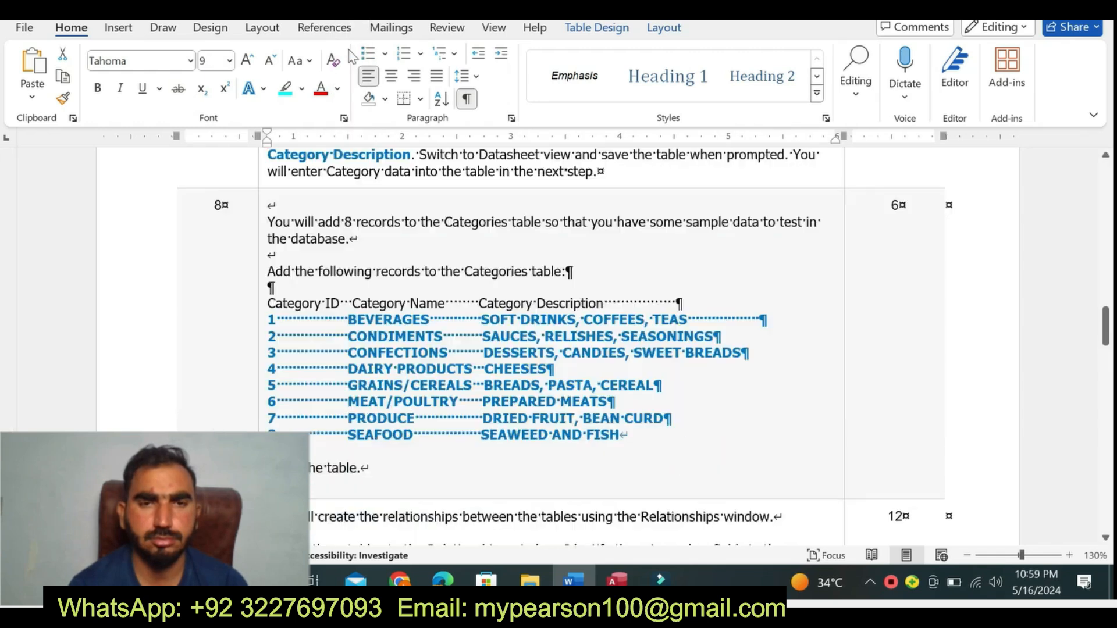
pyautogui.moveTo(1104, 347); pyautogui.dragTo(1102, 288)
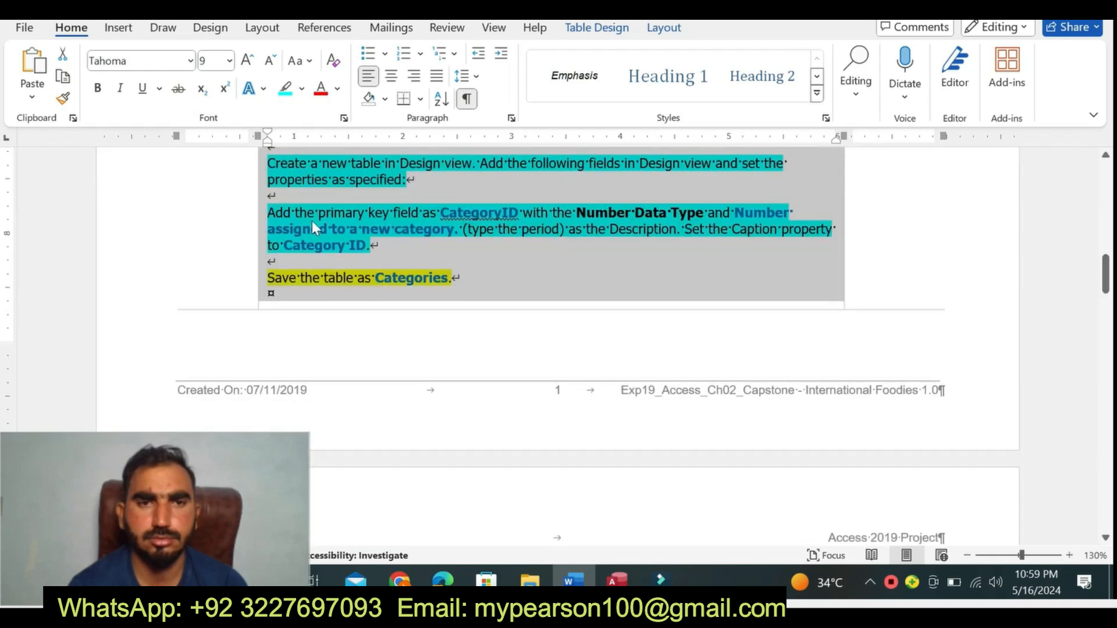
pyautogui.click(302, 88)
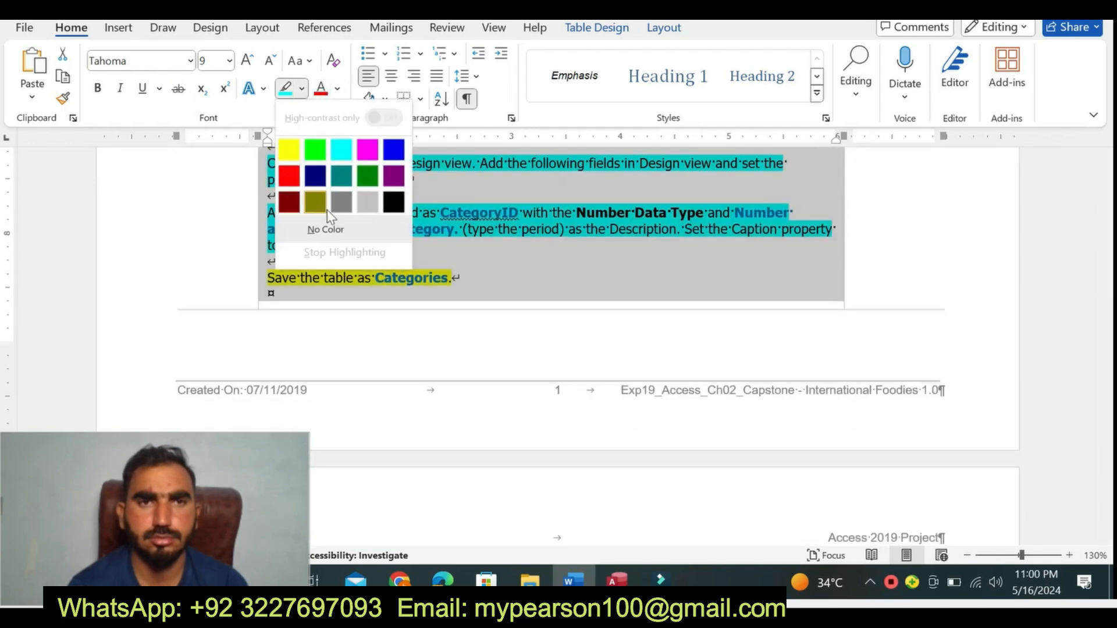
pyautogui.click(332, 231)
pyautogui.click(275, 323)
# - Enlarge the step 6 instruction text to font size 14 and highlight it in yellow
pyautogui.moveTo(1104, 289); pyautogui.dragTo(1105, 322)
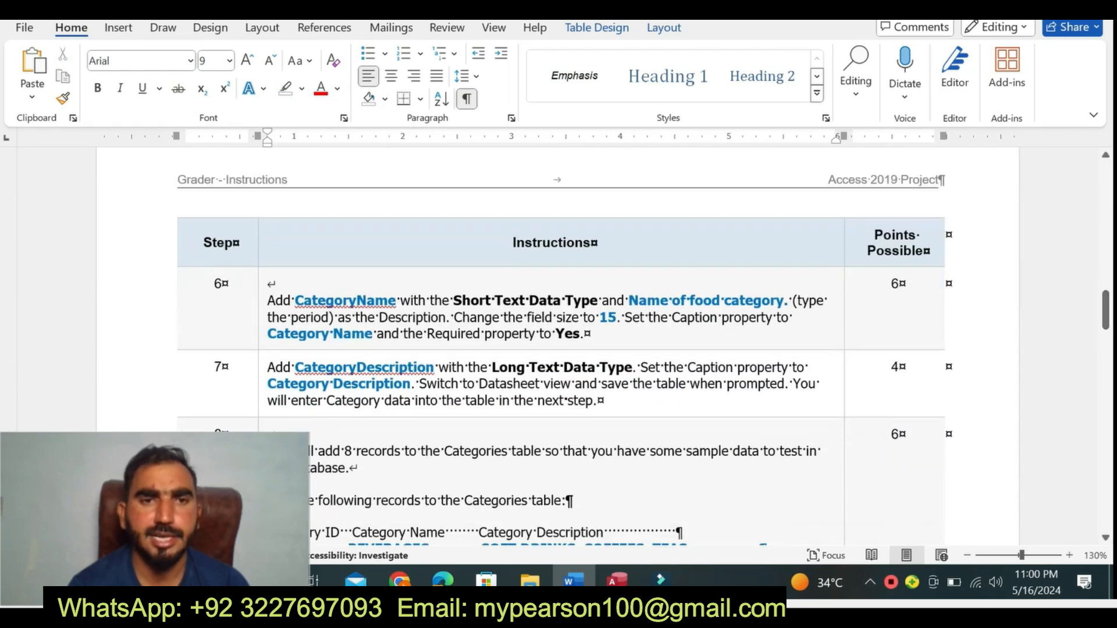
pyautogui.click(261, 344)
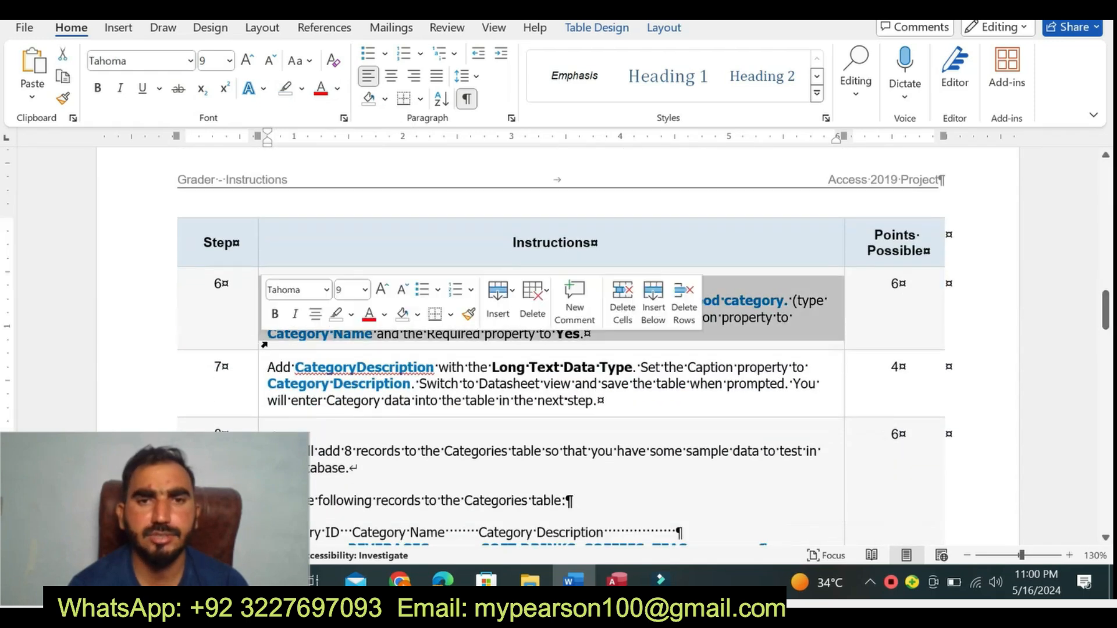
pyautogui.click(364, 291)
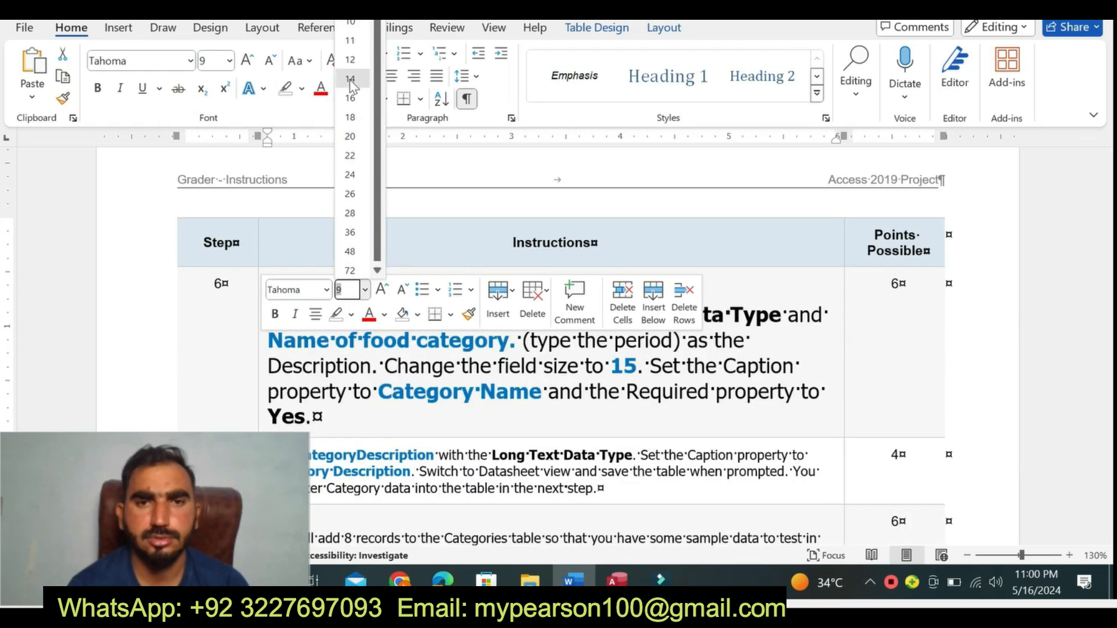
pyautogui.click(350, 80)
pyautogui.click(302, 90)
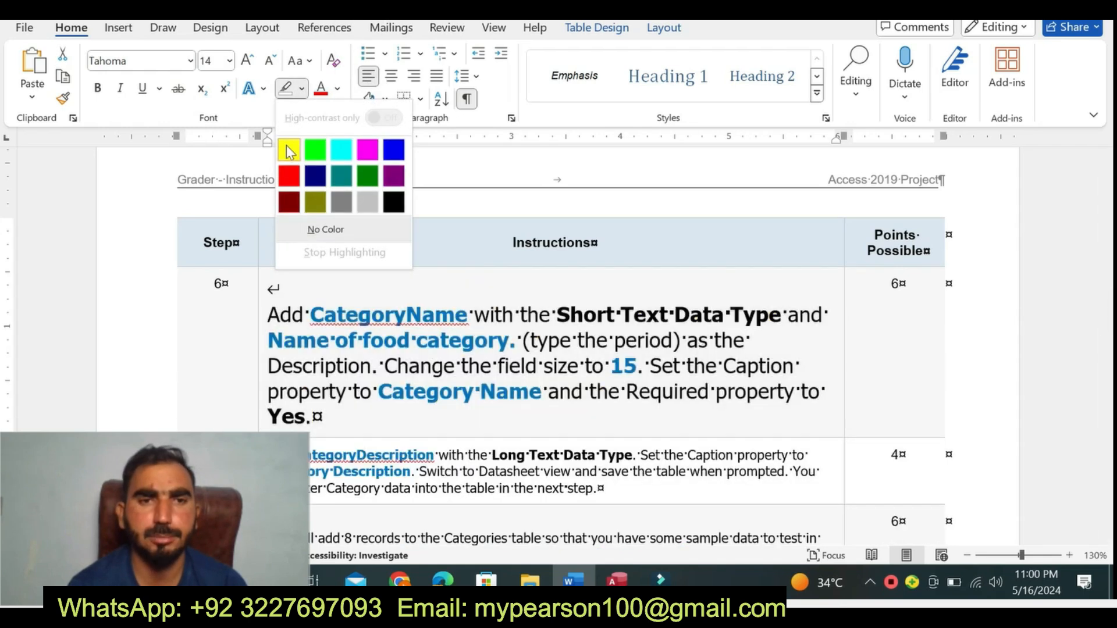
pyautogui.click(289, 150)
# - Highlight step 6's opening sentence, from "Add CategoryName" through "Description", in turquoise
pyautogui.moveTo(280, 314); pyautogui.dragTo(372, 368)
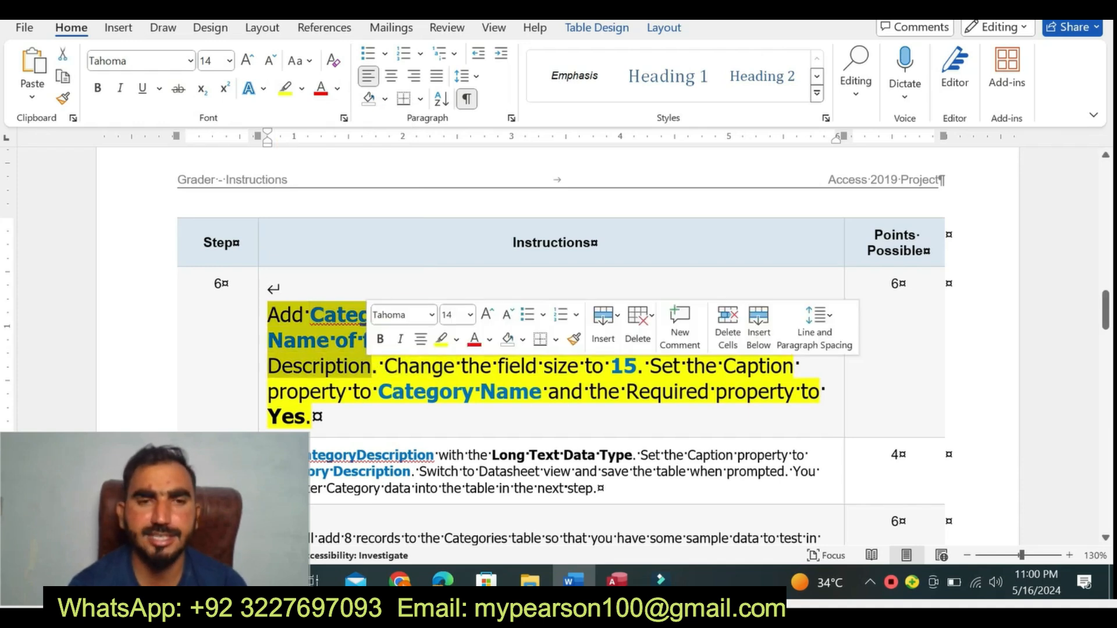
pyautogui.click(456, 340)
pyautogui.click(496, 400)
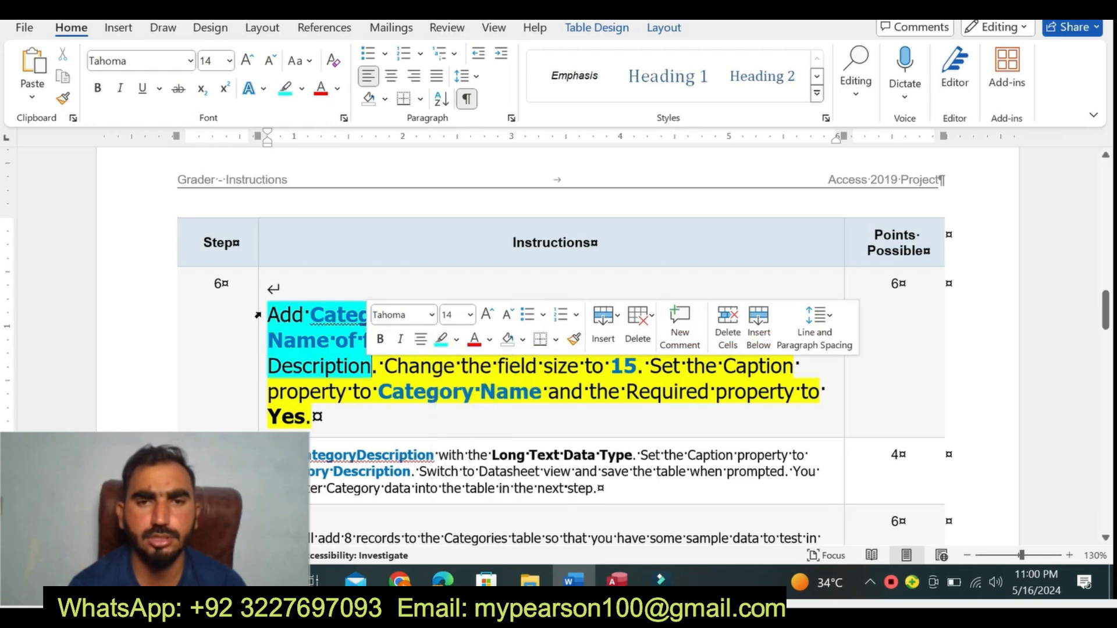
pyautogui.click(269, 289)
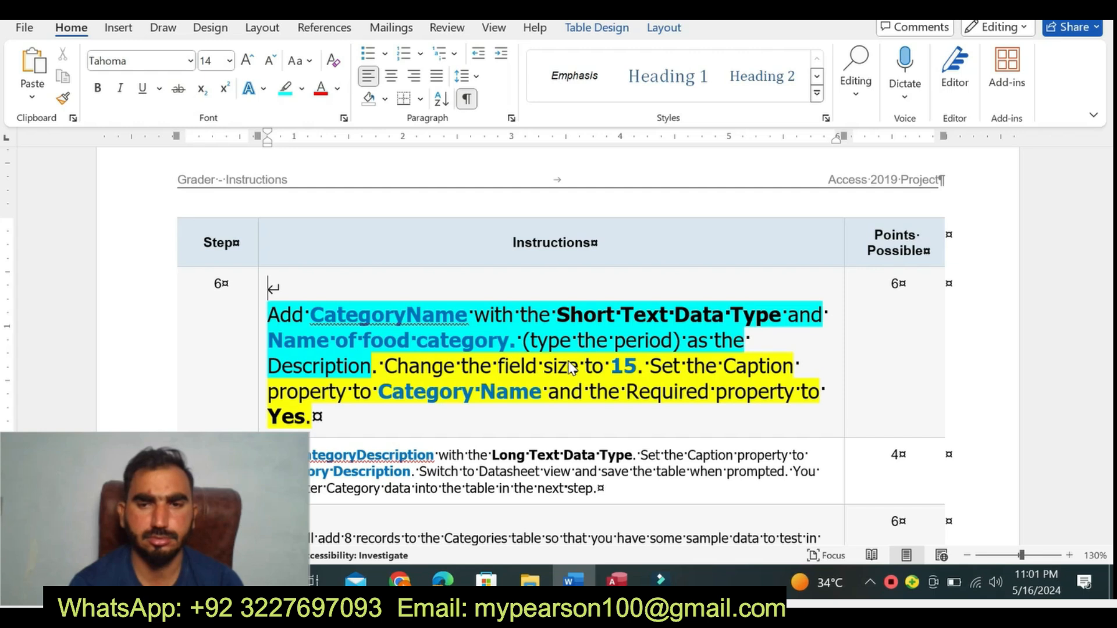
# - Copy the field name CategoryName from Word's step 6 into the row below CategoryID in the Access Categories table
pyautogui.doubleClick(388, 314)
pyautogui.moveTo(309, 316); pyautogui.dragTo(464, 314)
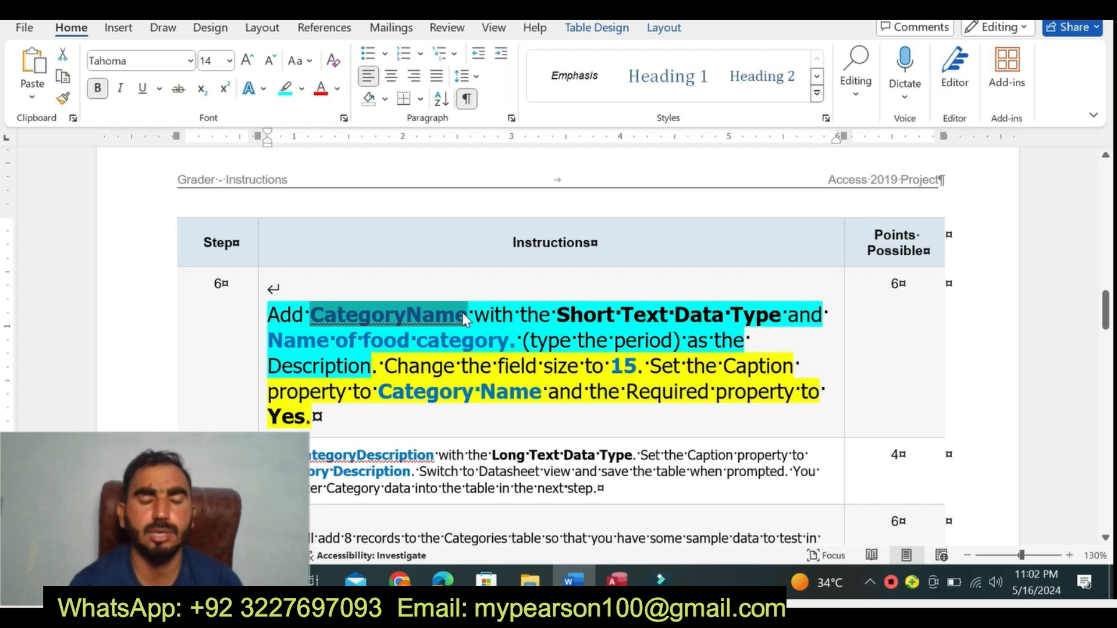
pyautogui.hotkey('ctrl', 'c')
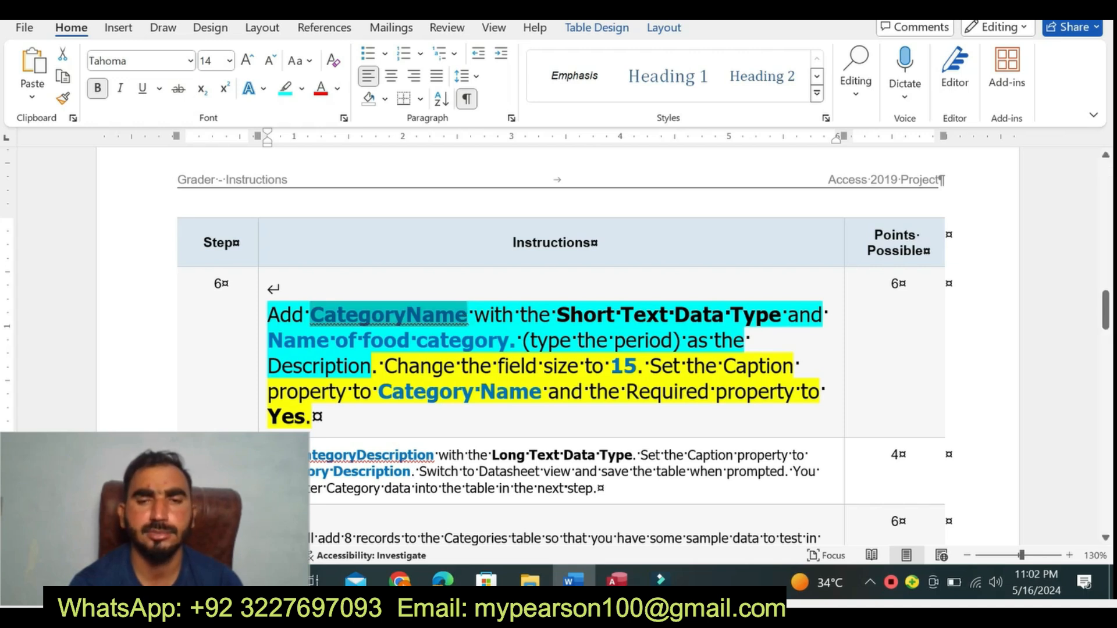
pyautogui.click(617, 580)
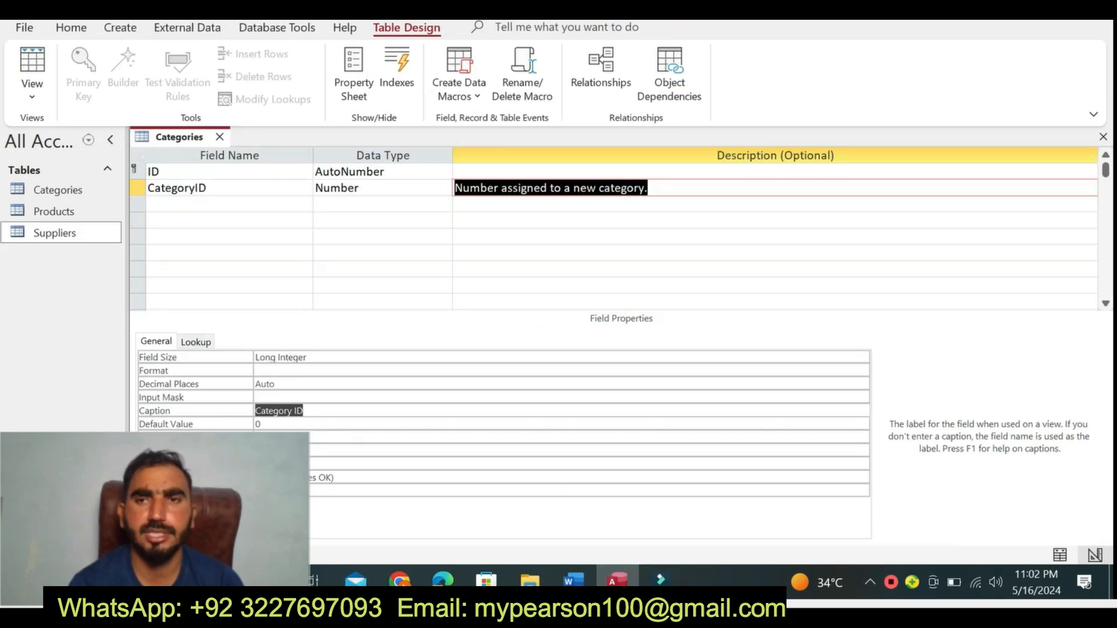
pyautogui.press('Tab')
pyautogui.write('CategoryName')
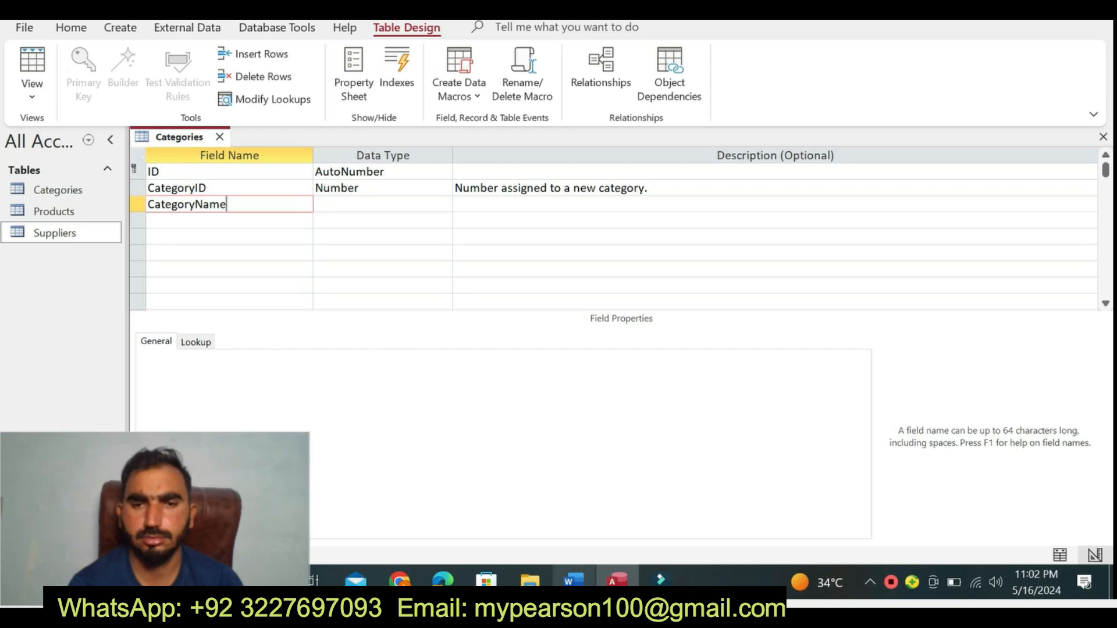
# - Check the step 6 data type in Word and set the CategoryName field's data type to Date/Time in Access
pyautogui.click(569, 580)
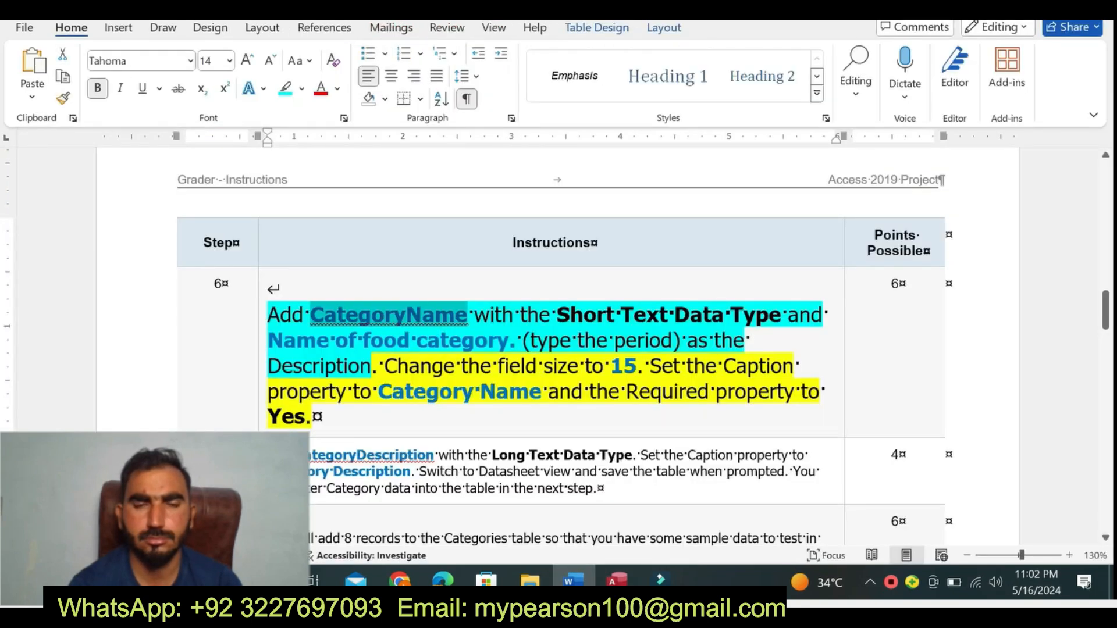
pyautogui.moveTo(570, 315); pyautogui.dragTo(740, 342)
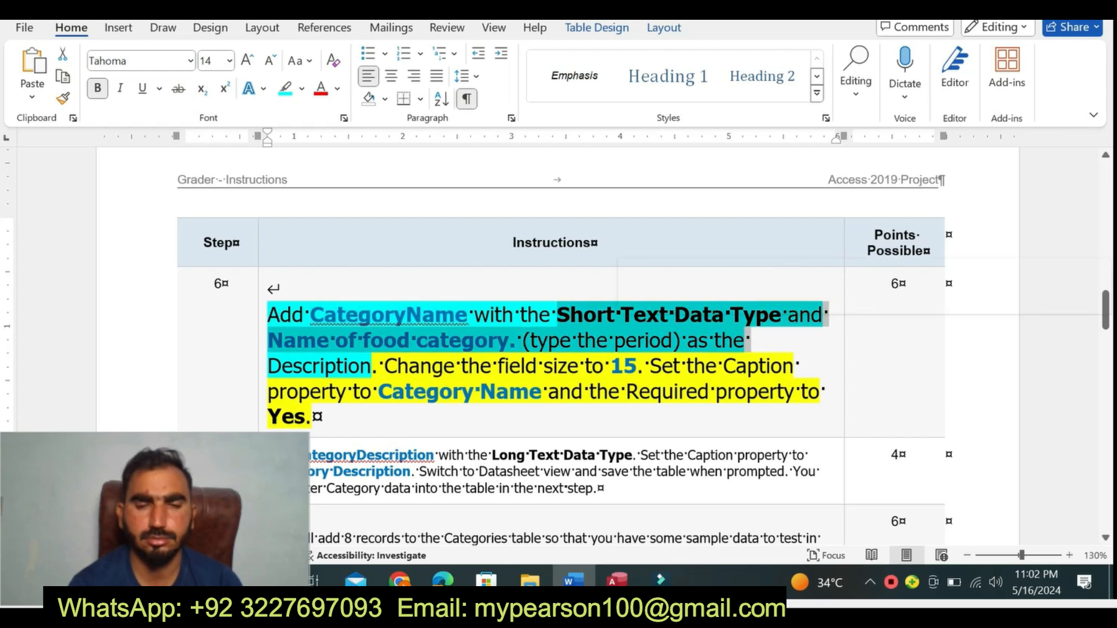
pyautogui.click(611, 579)
pyautogui.click(419, 204)
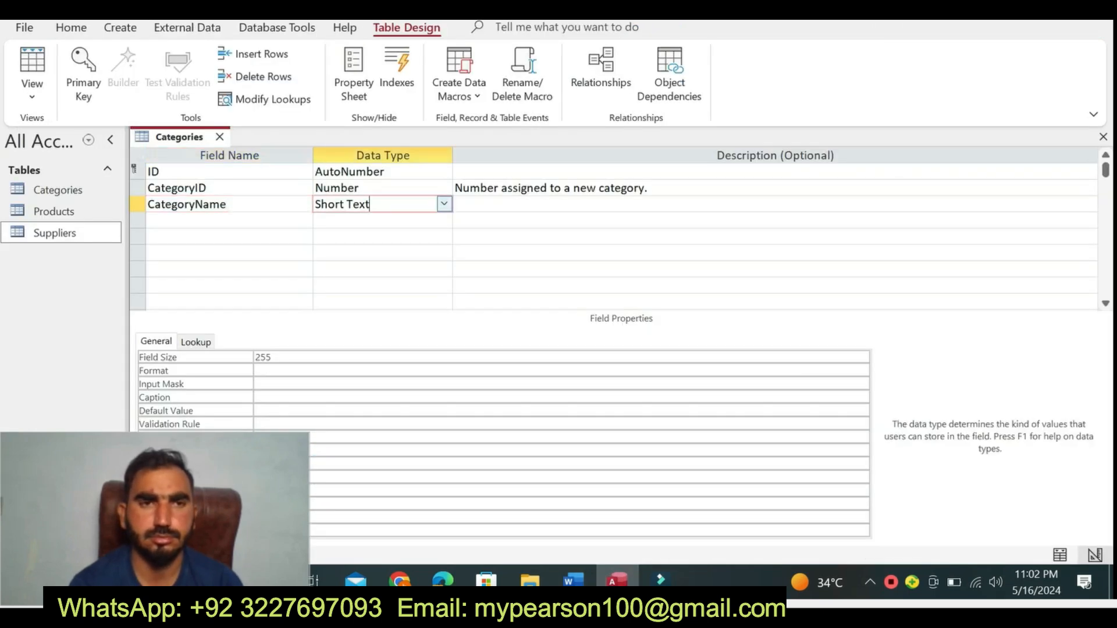
pyautogui.click(446, 205)
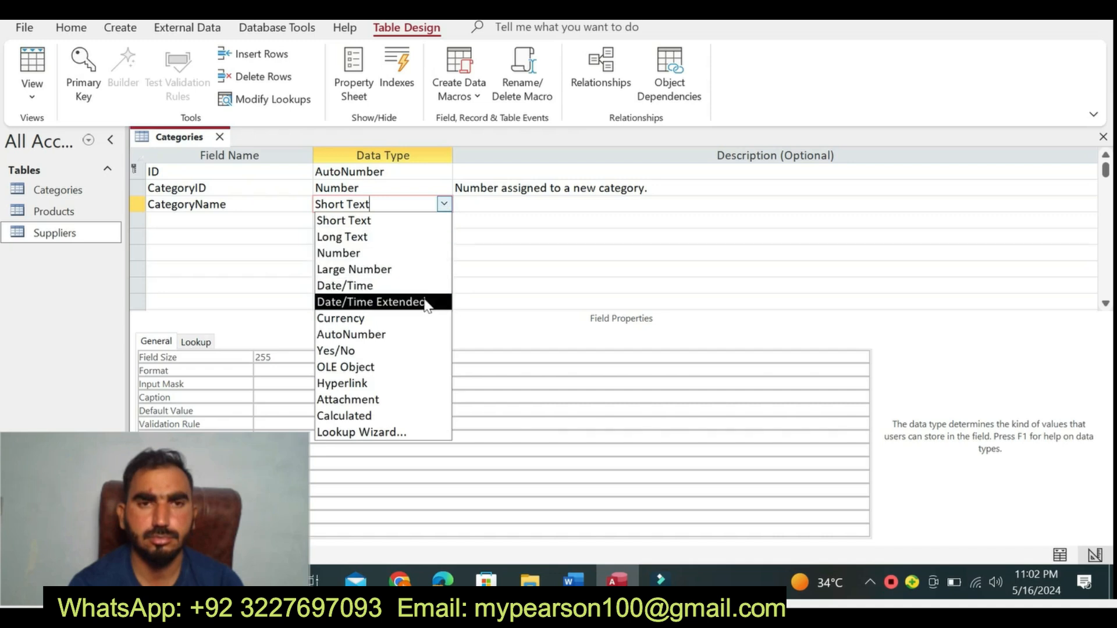
pyautogui.click(366, 287)
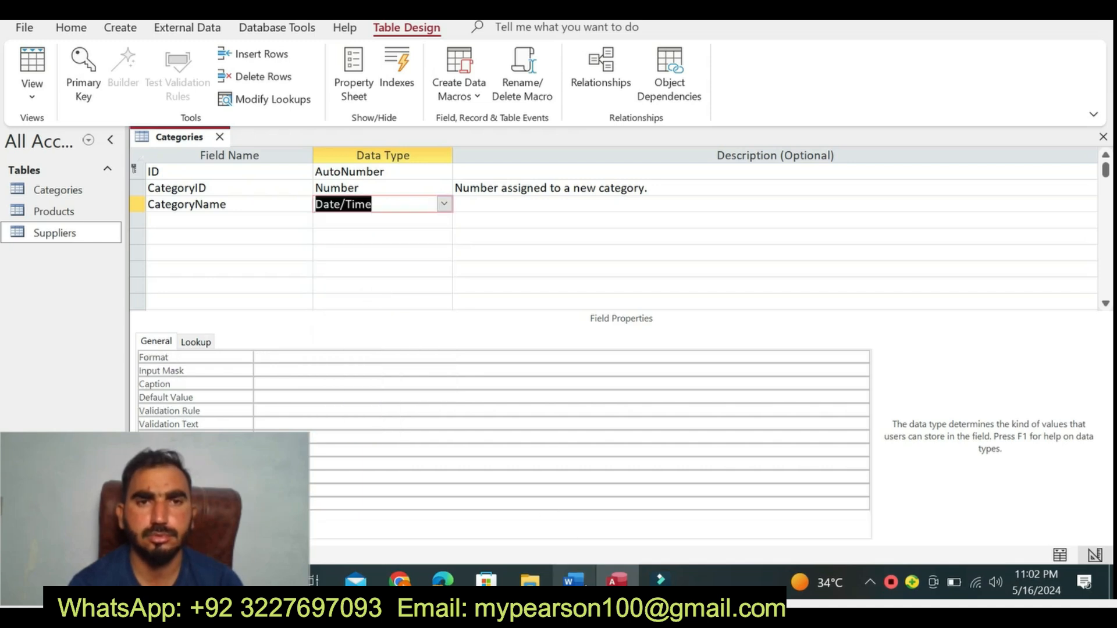
# - Recheck the step 6 data type in Word and set the CategoryName field's data type to Short Text in Access
pyautogui.click(583, 583)
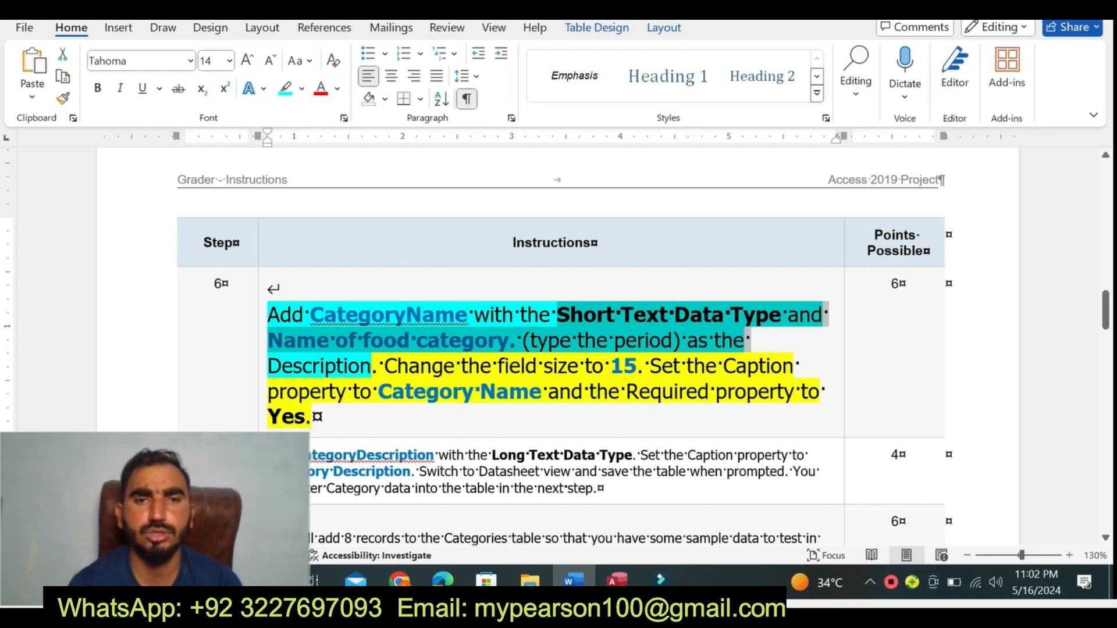
pyautogui.click(617, 580)
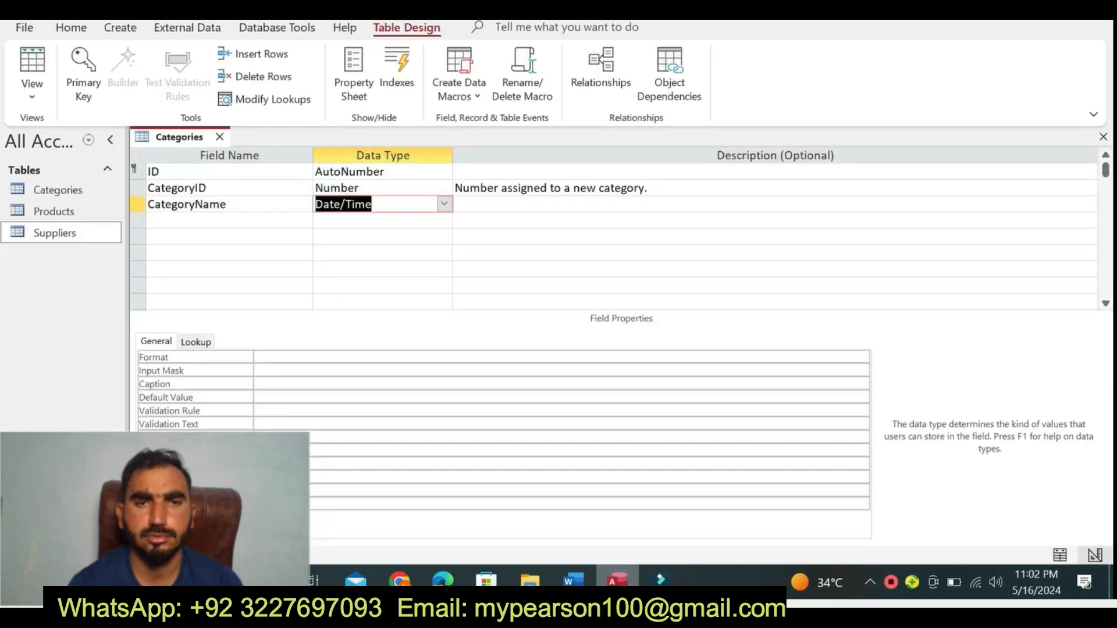
pyautogui.click(444, 205)
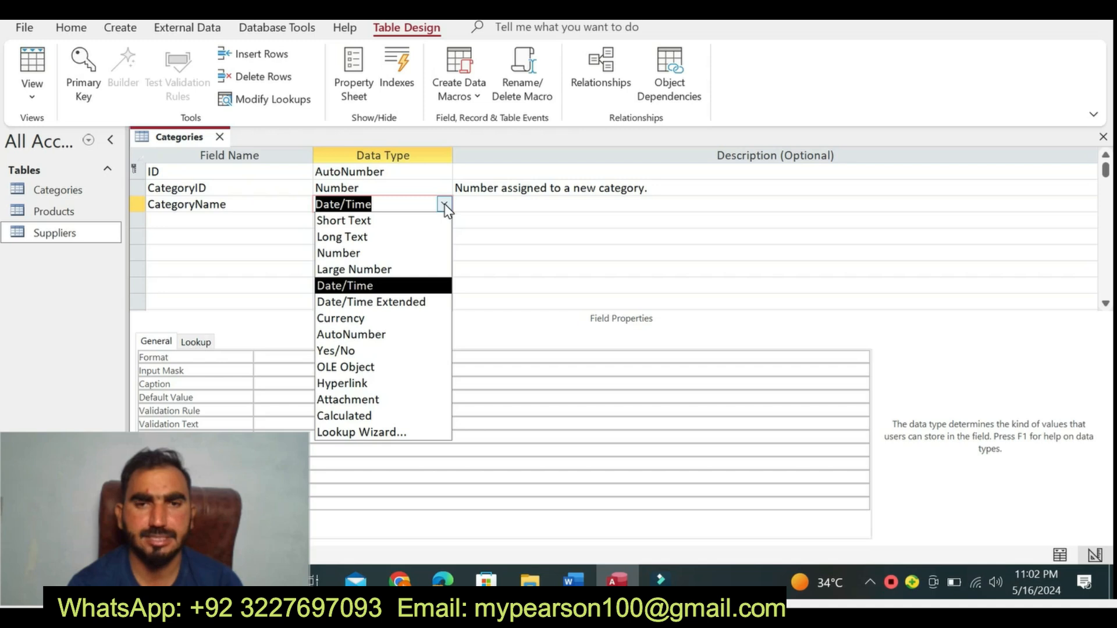
pyautogui.hotkey('alt', 'Tab')
pyautogui.click(465, 316)
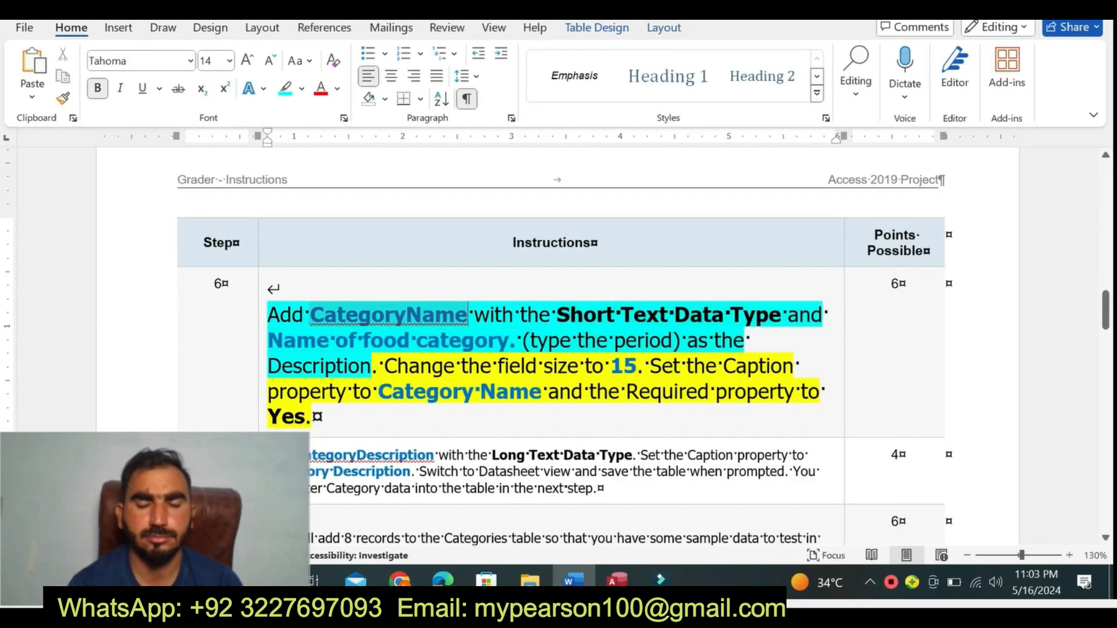
pyautogui.moveTo(310, 314); pyautogui.dragTo(466, 315)
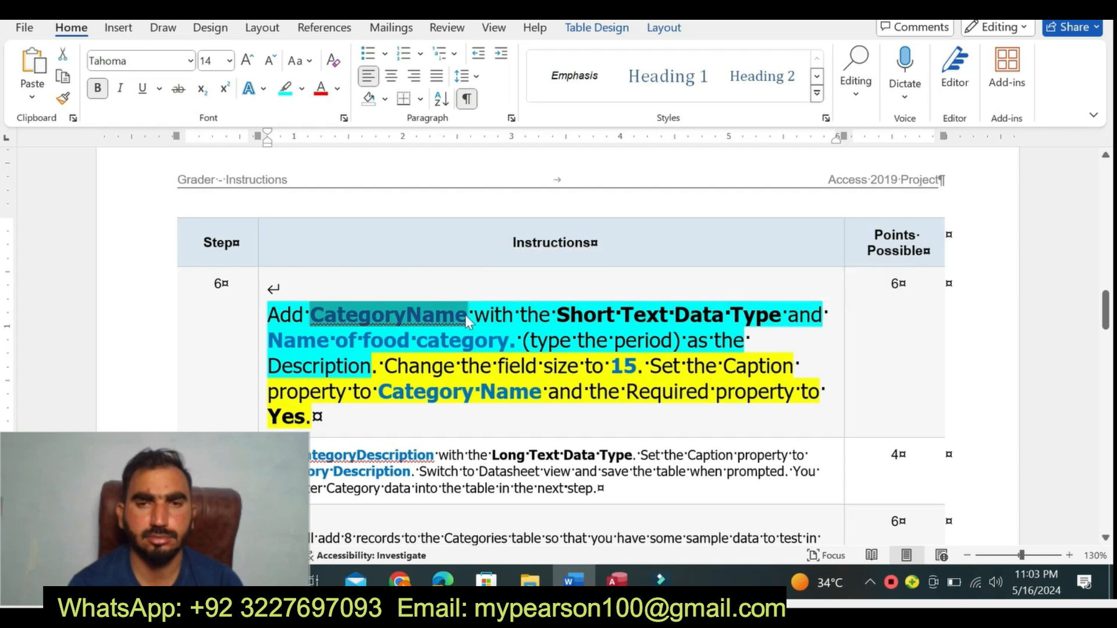
pyautogui.click(616, 580)
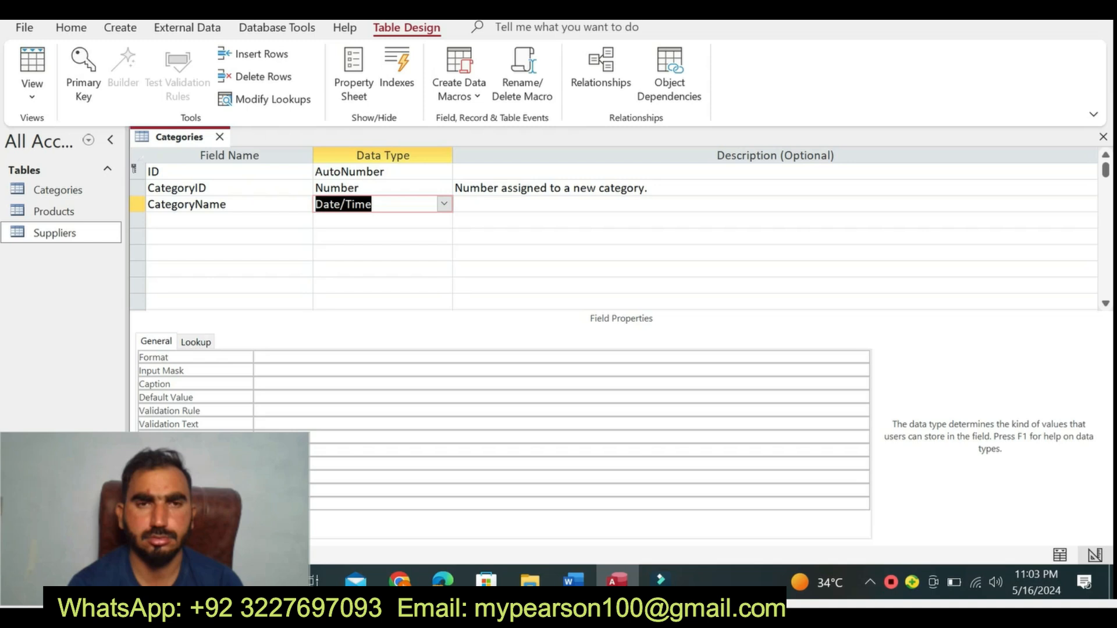
pyautogui.click(444, 204)
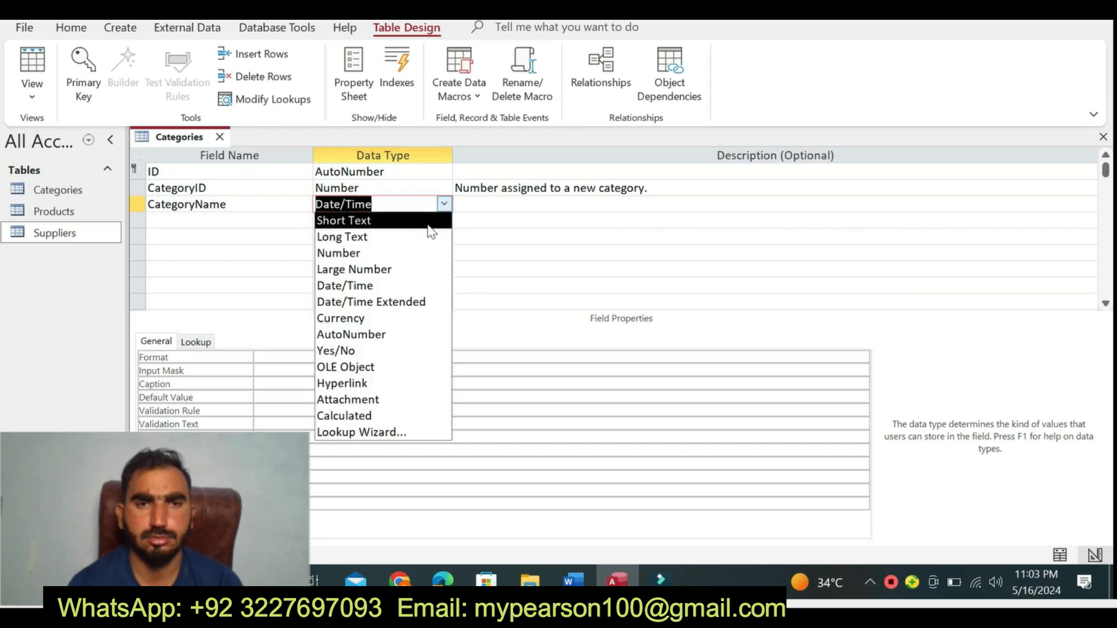
pyautogui.click(431, 219)
# - Copy "Name of food category." from Word's step 6 into the CategoryName field's description in Access
pyautogui.click(572, 580)
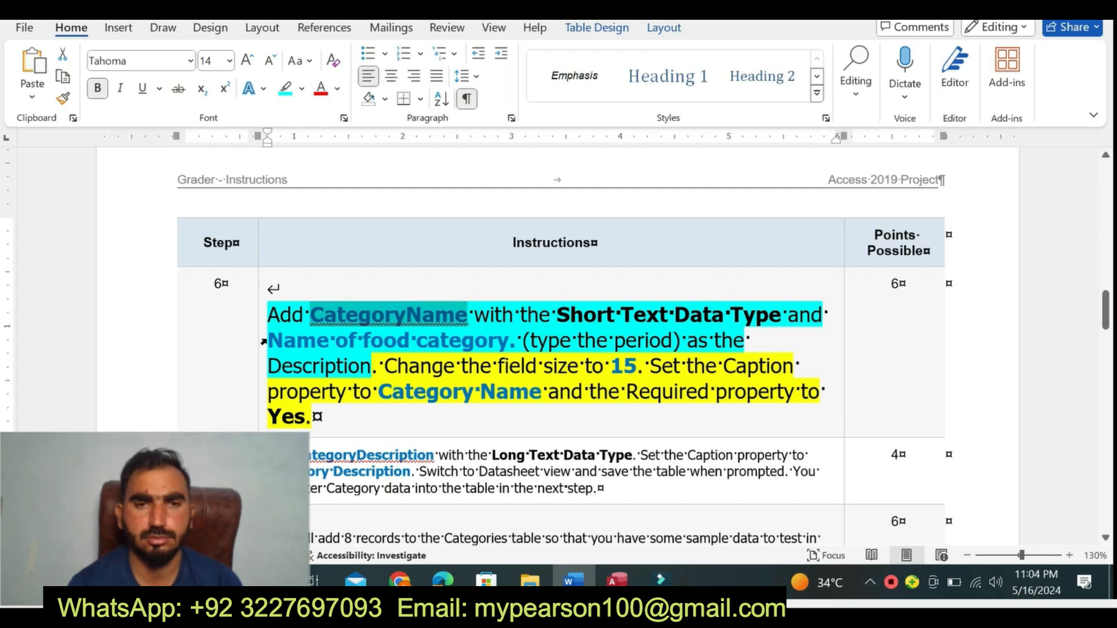
pyautogui.moveTo(269, 341); pyautogui.dragTo(521, 340)
pyautogui.hotkey('ctrl', 'c')
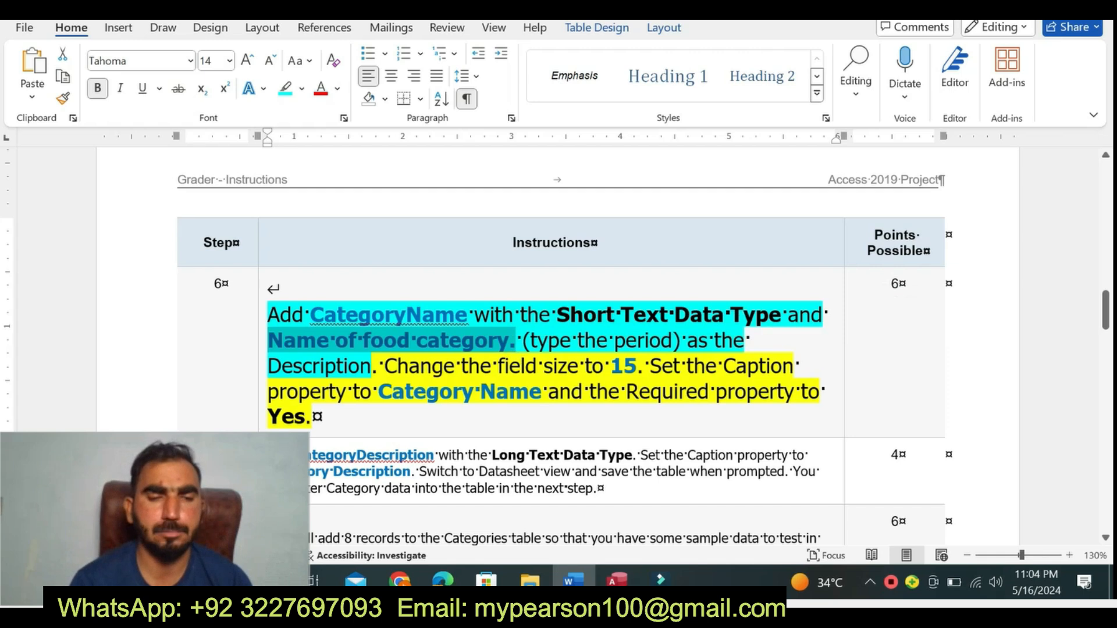
pyautogui.click(617, 580)
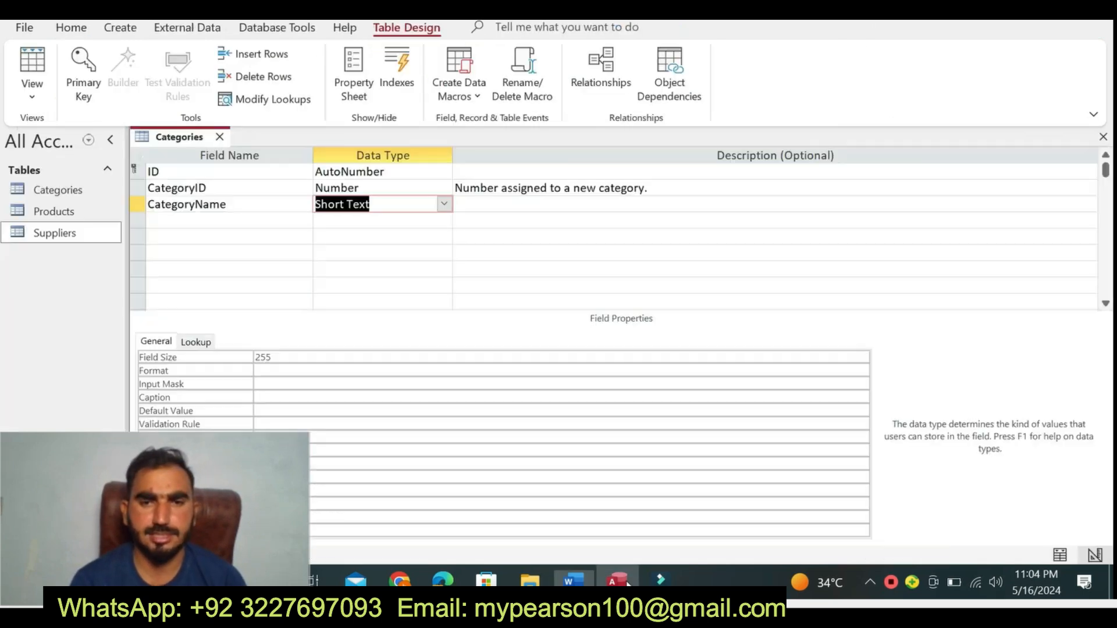
pyautogui.click(476, 203)
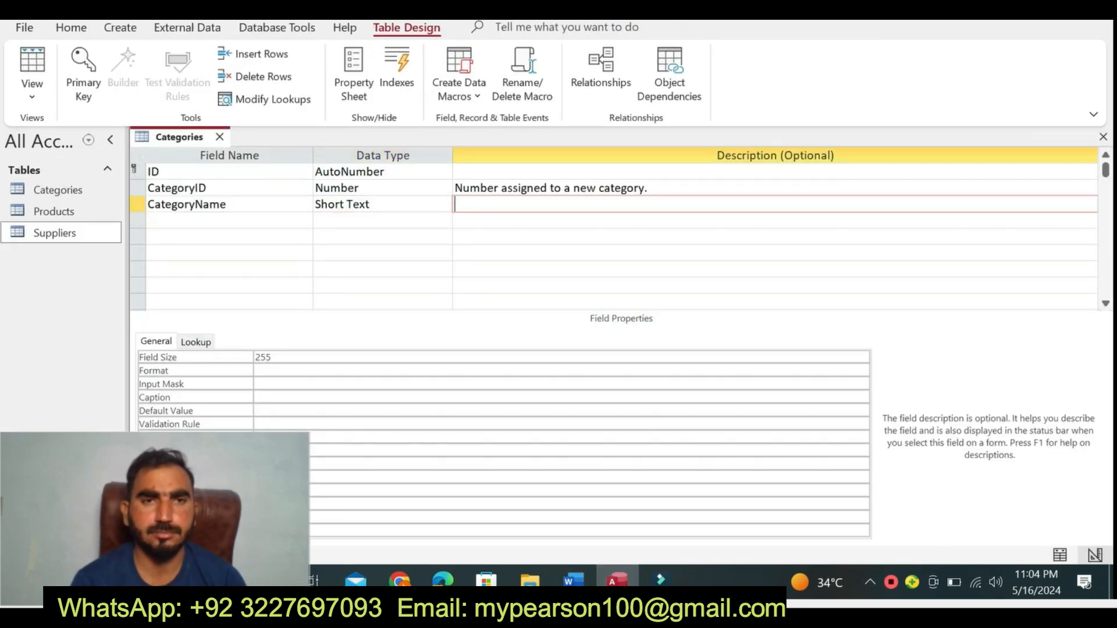
pyautogui.hotkey('ctrl', 'v')
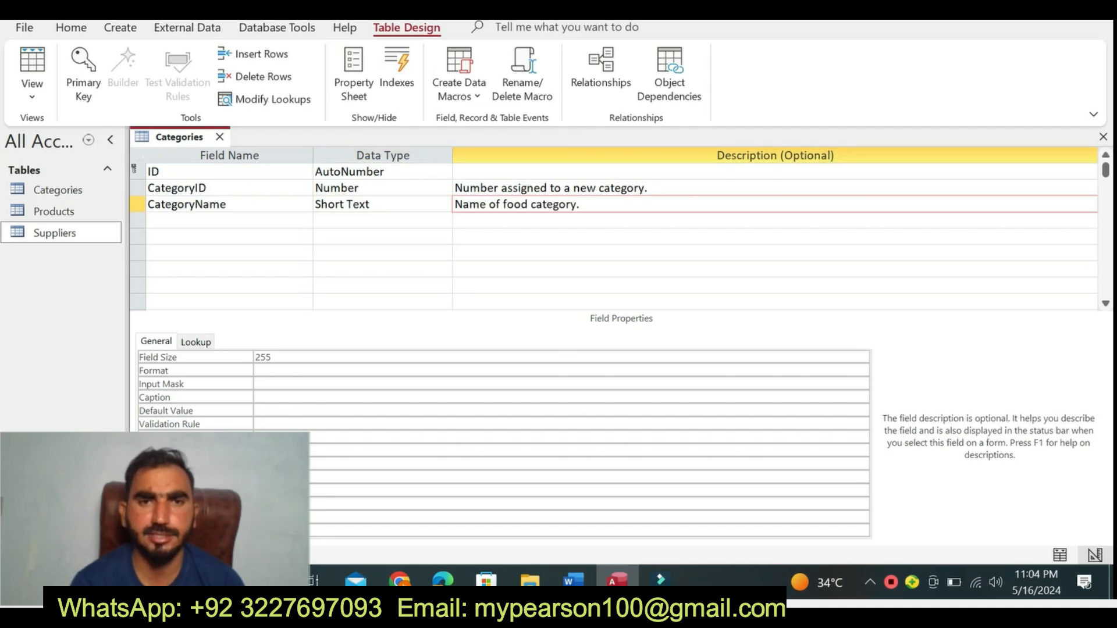
# - In Word's step 6, highlight "Change the field size to 15" in turquoise
pyautogui.click(570, 580)
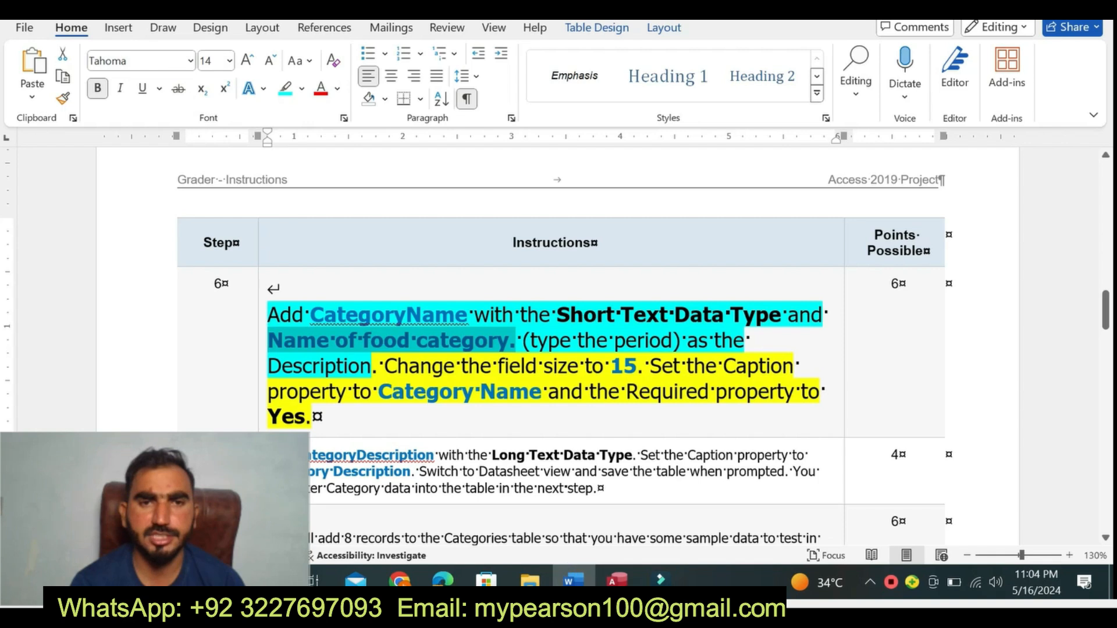
pyautogui.moveTo(384, 366); pyautogui.dragTo(637, 365)
pyautogui.click(706, 331)
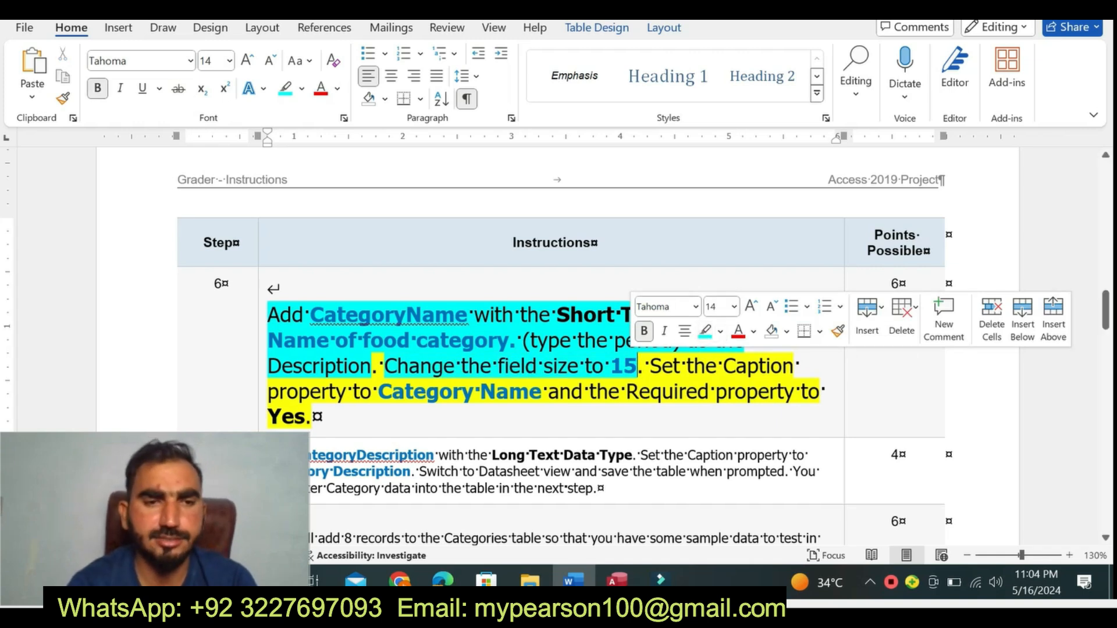
# - Switch to Access and set the CategoryName field size to 15
pyautogui.click(617, 580)
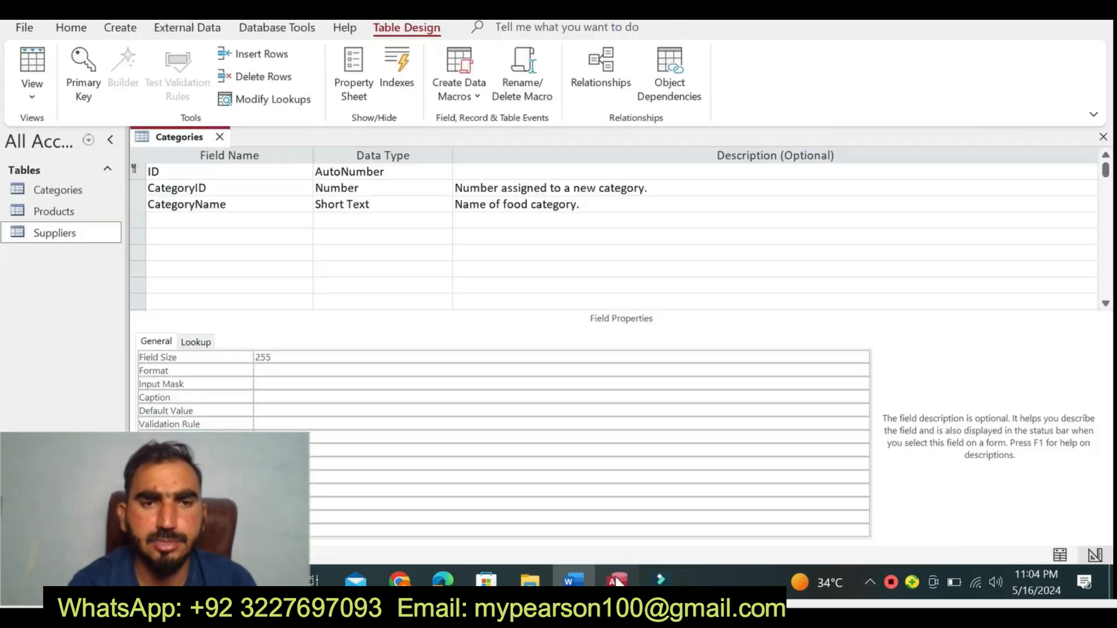
pyautogui.click(243, 360)
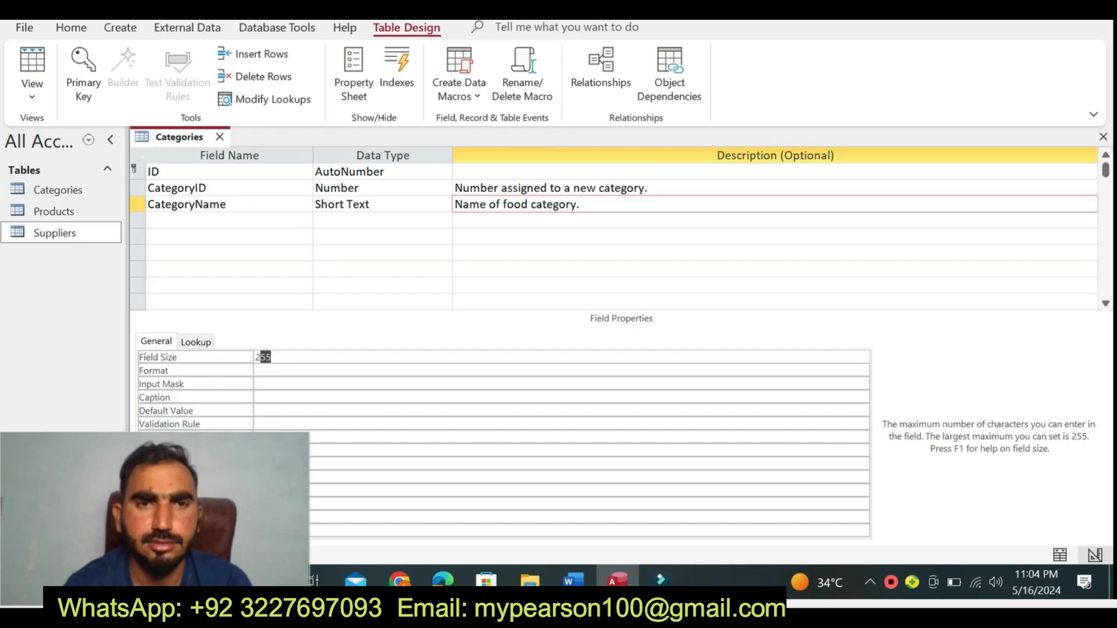
pyautogui.write('1')
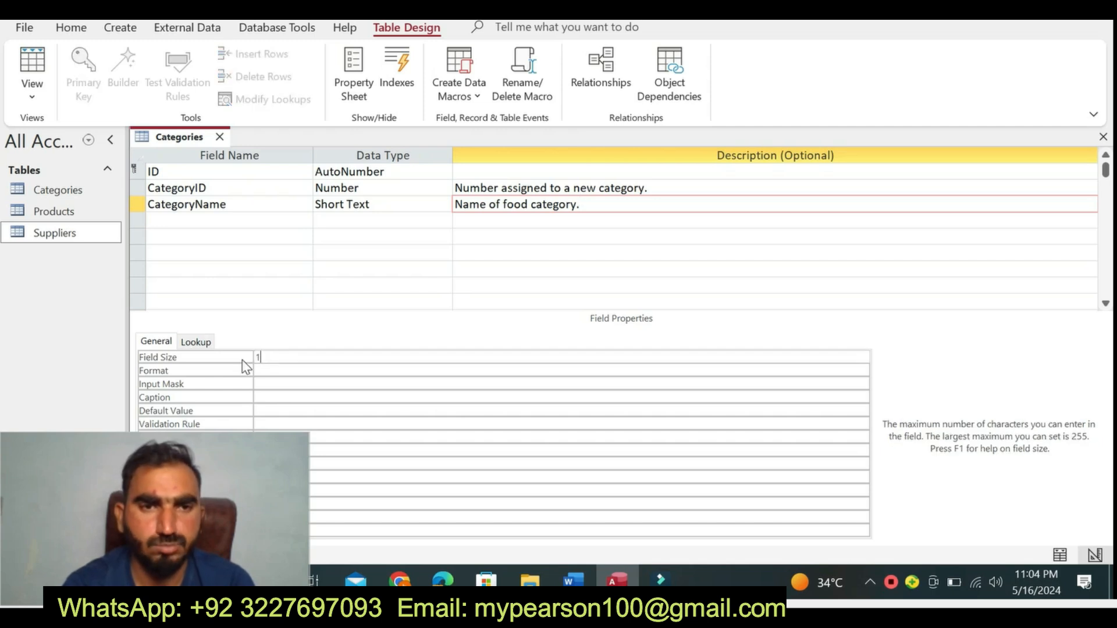
pyautogui.write('5')
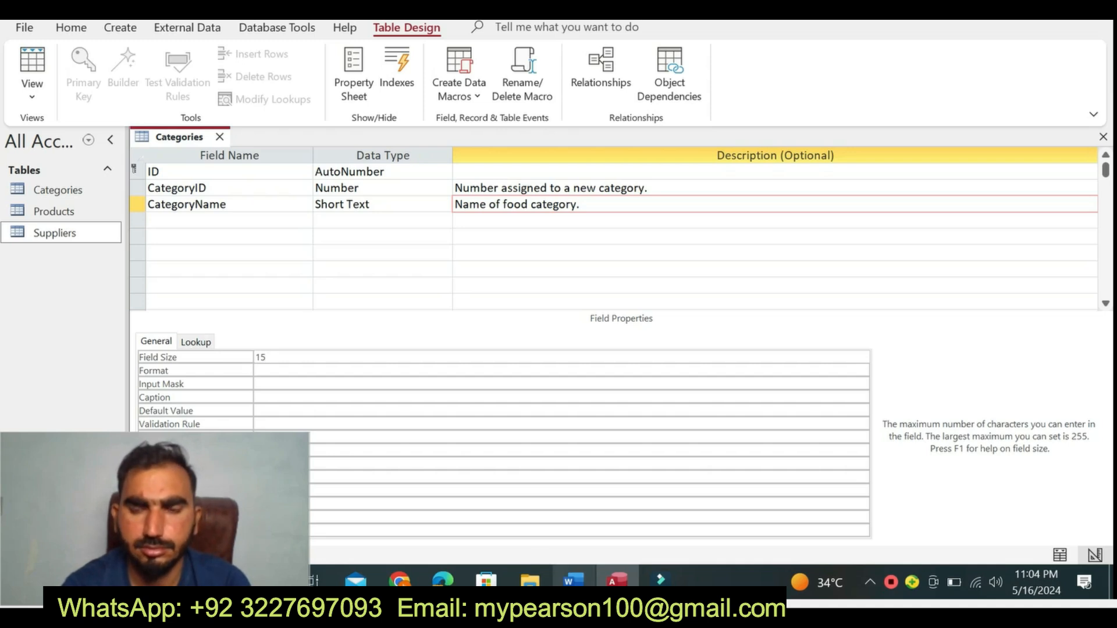
# - In Word's step 6, highlight the last sentence, from "Set the Caption" through "Yes", in turquoise
pyautogui.click(573, 580)
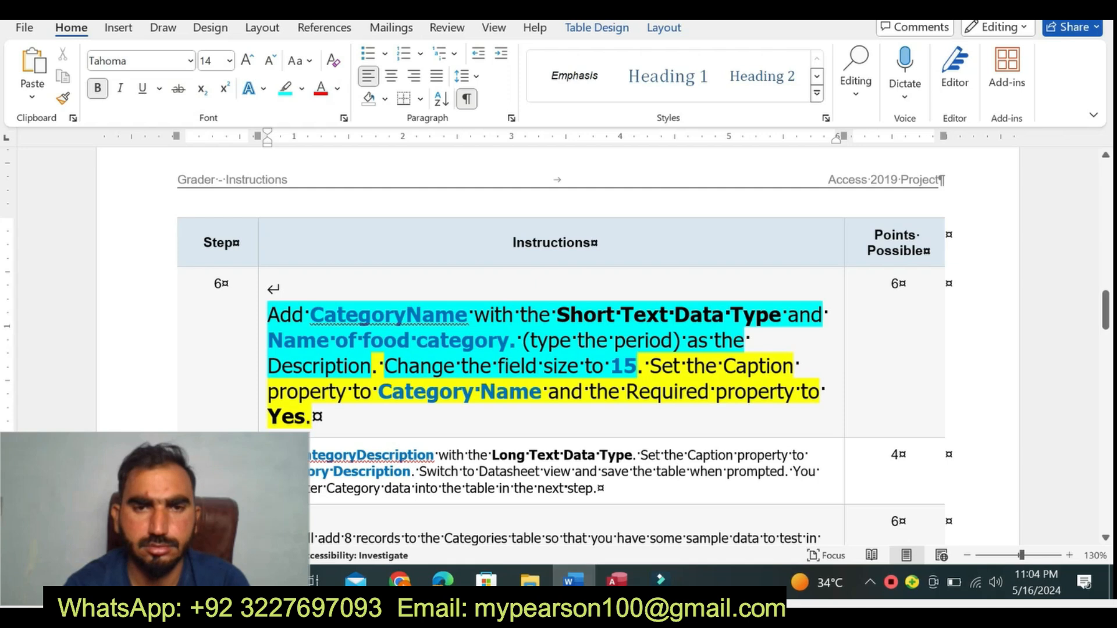
pyautogui.moveTo(384, 366); pyautogui.dragTo(313, 417)
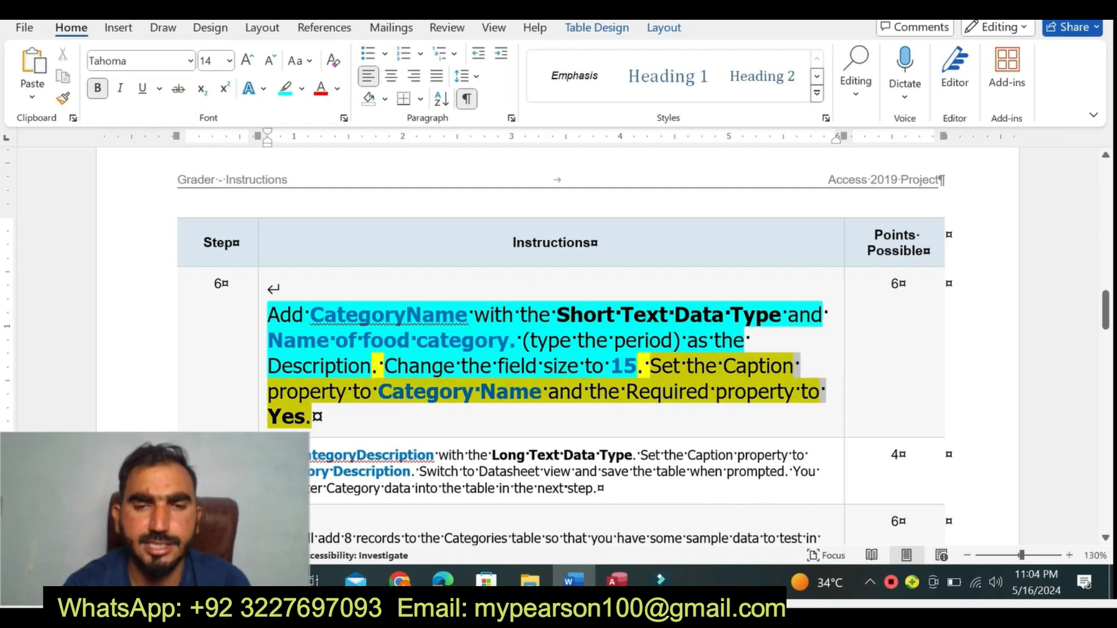
pyautogui.click(748, 390)
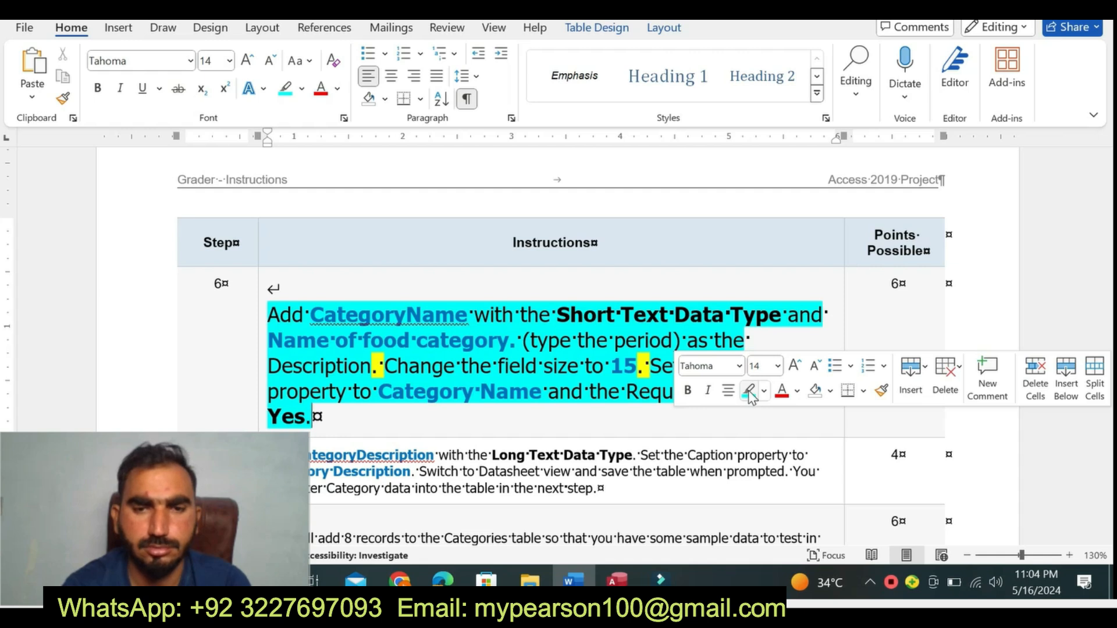
pyautogui.click(639, 392)
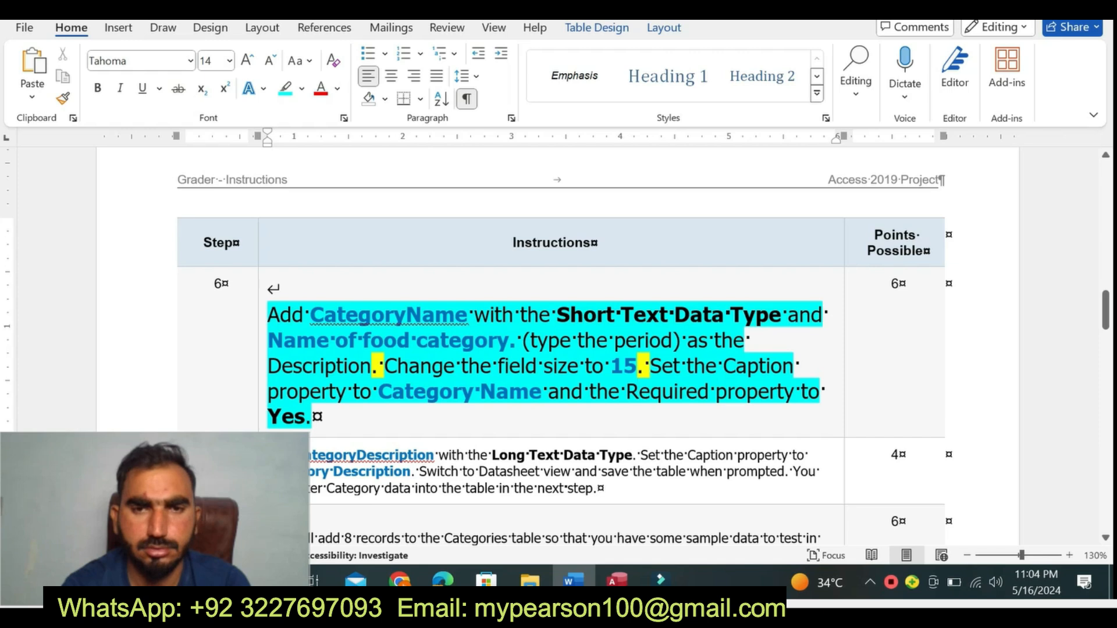
# - Copy "Category Name" from Word's step 6 into the CategoryName field's Caption property in Access
pyautogui.moveTo(391, 391); pyautogui.dragTo(452, 391)
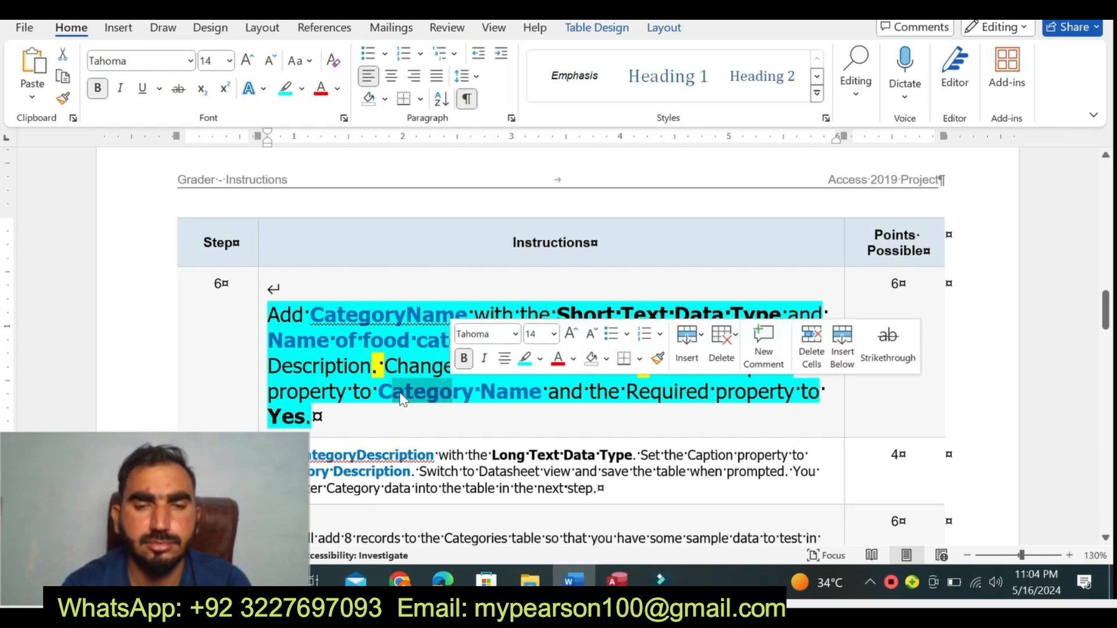
pyautogui.moveTo(379, 392); pyautogui.dragTo(542, 391)
pyautogui.hotkey('ctrl', 'c')
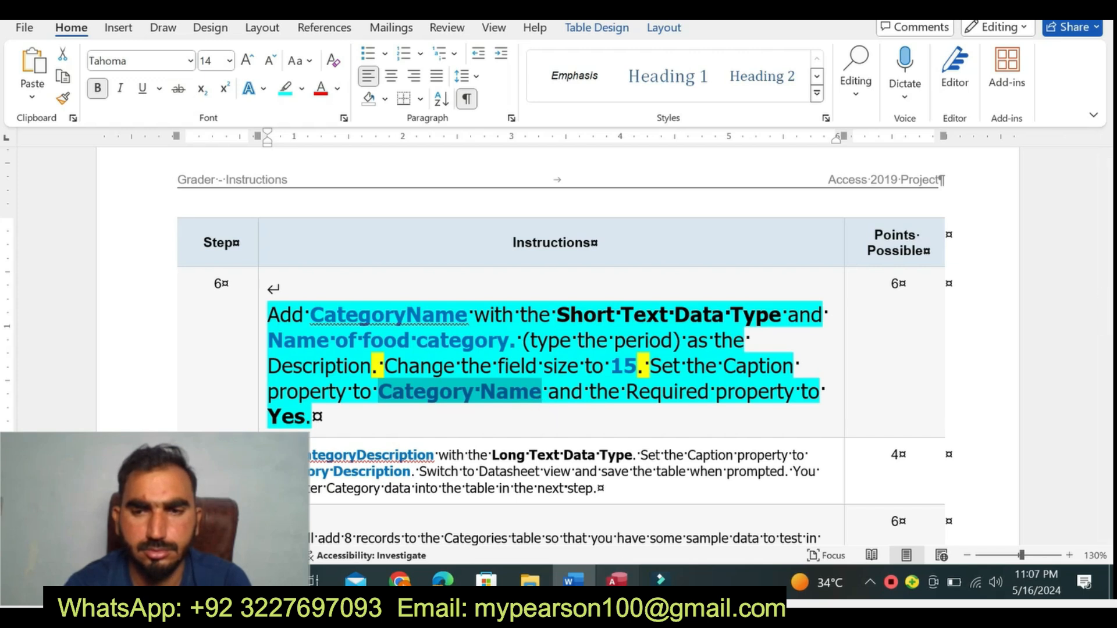
pyautogui.click(617, 580)
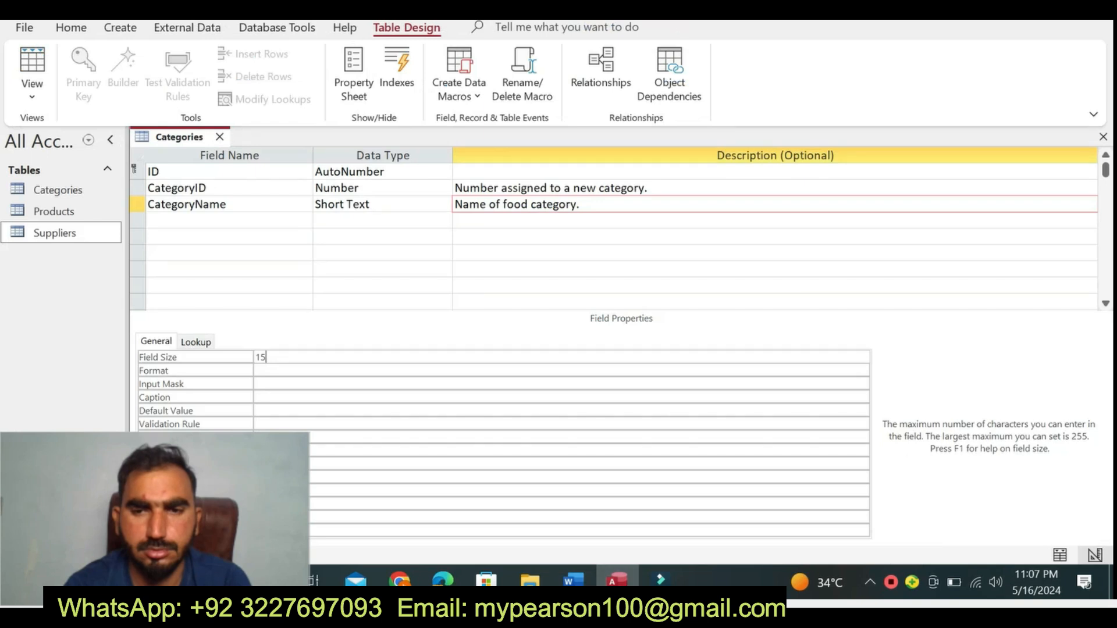
pyautogui.click(573, 580)
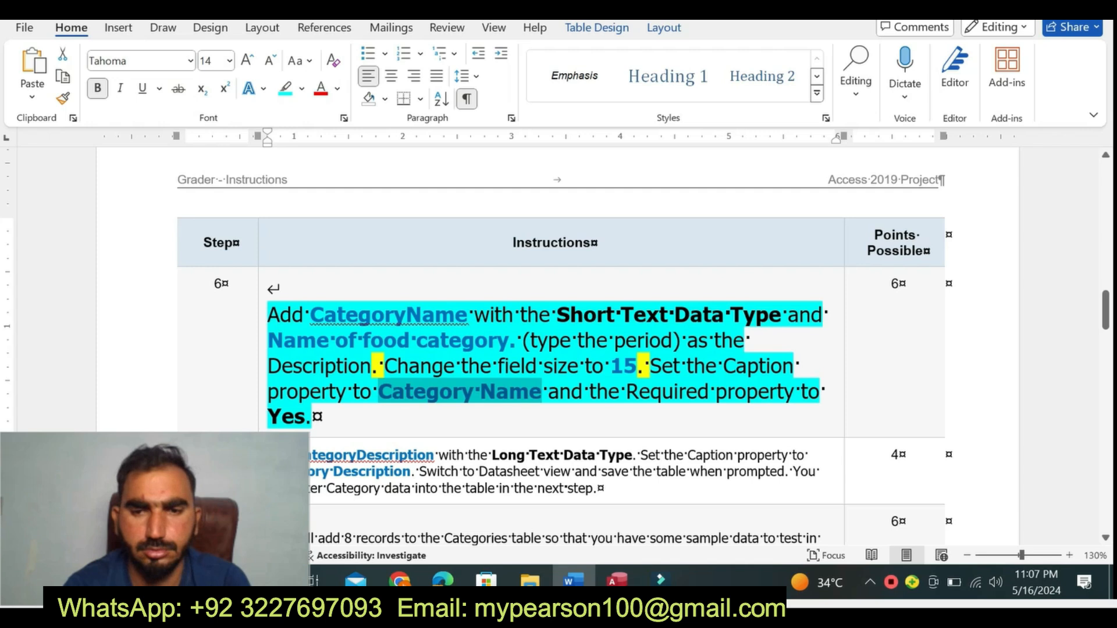
pyautogui.click(617, 580)
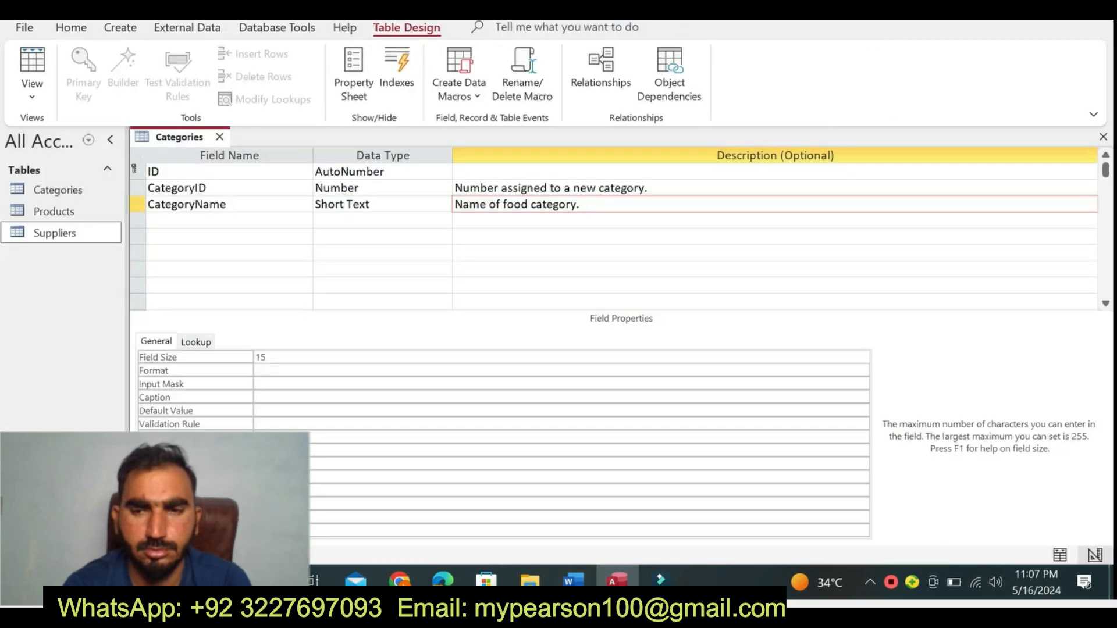
pyautogui.click(263, 397)
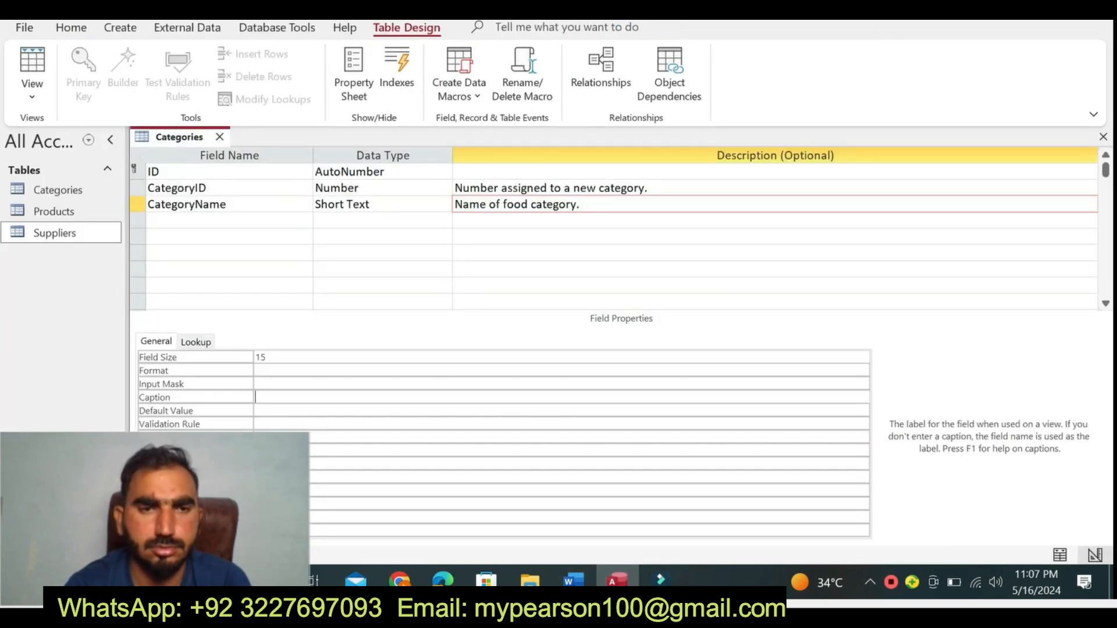
pyautogui.hotkey('ctrl', 'v')
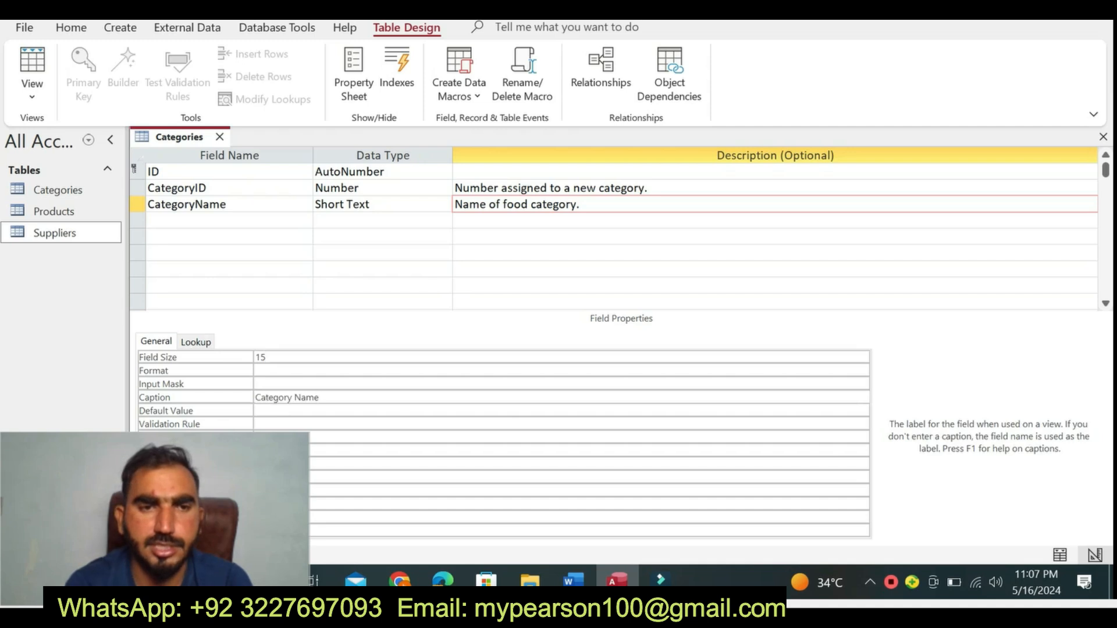
# - Check step 6 in Word once more and save the Categories table design in Access
pyautogui.click(573, 580)
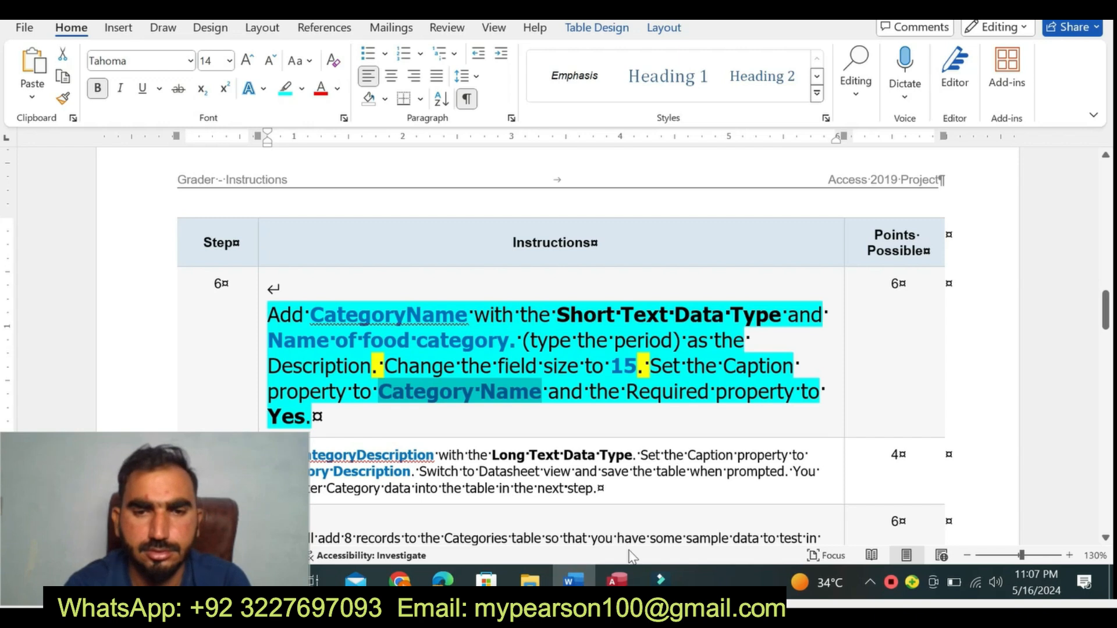
pyautogui.click(615, 580)
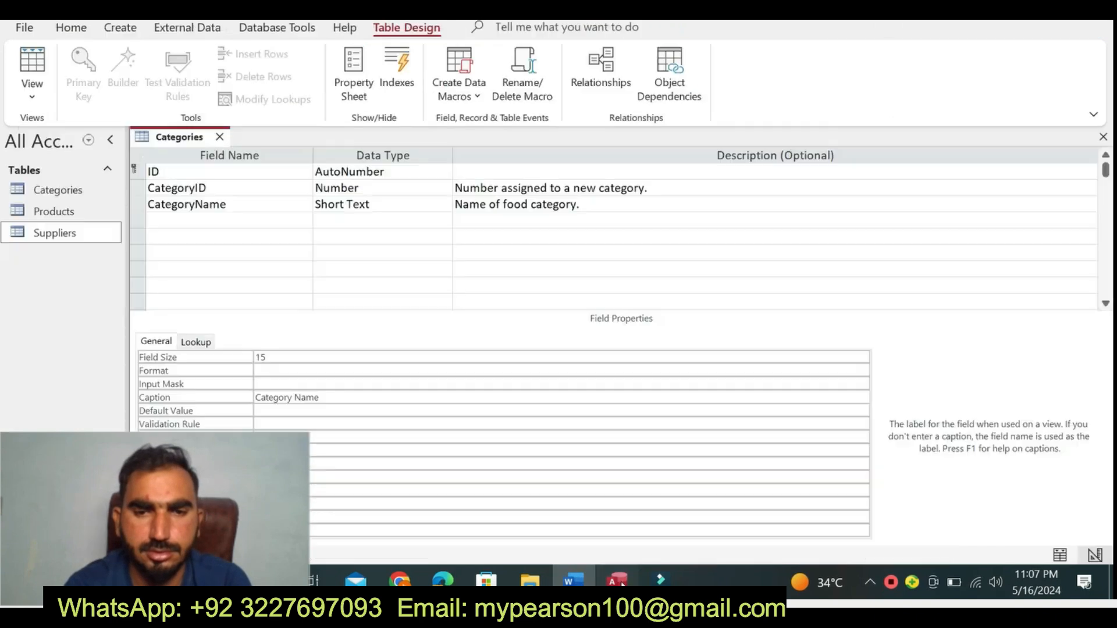
pyautogui.rightClick(176, 130)
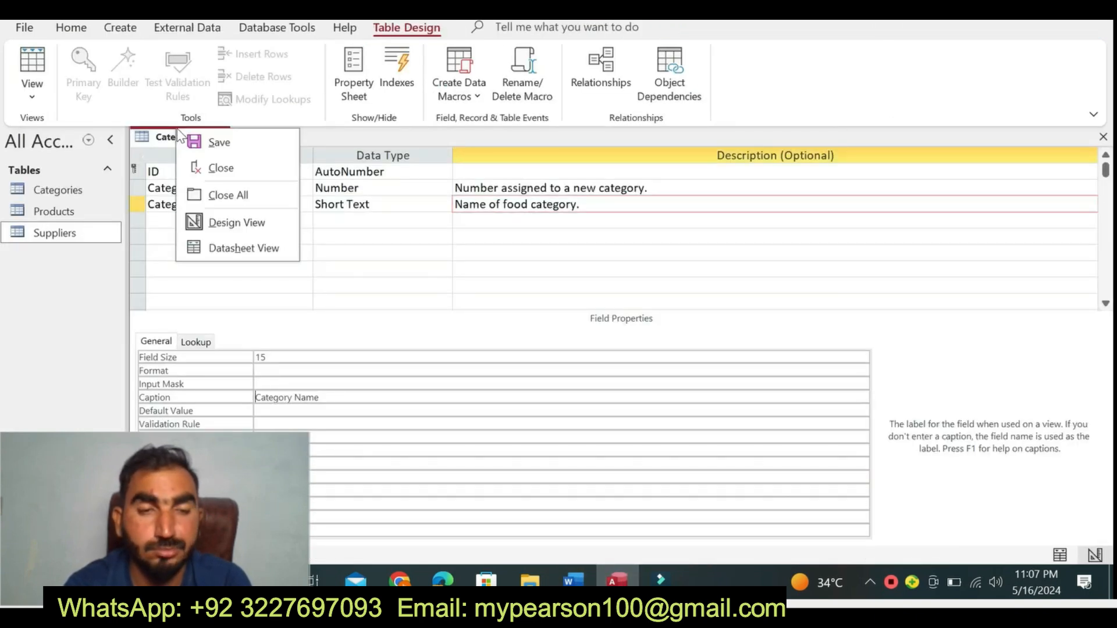
pyautogui.click(228, 147)
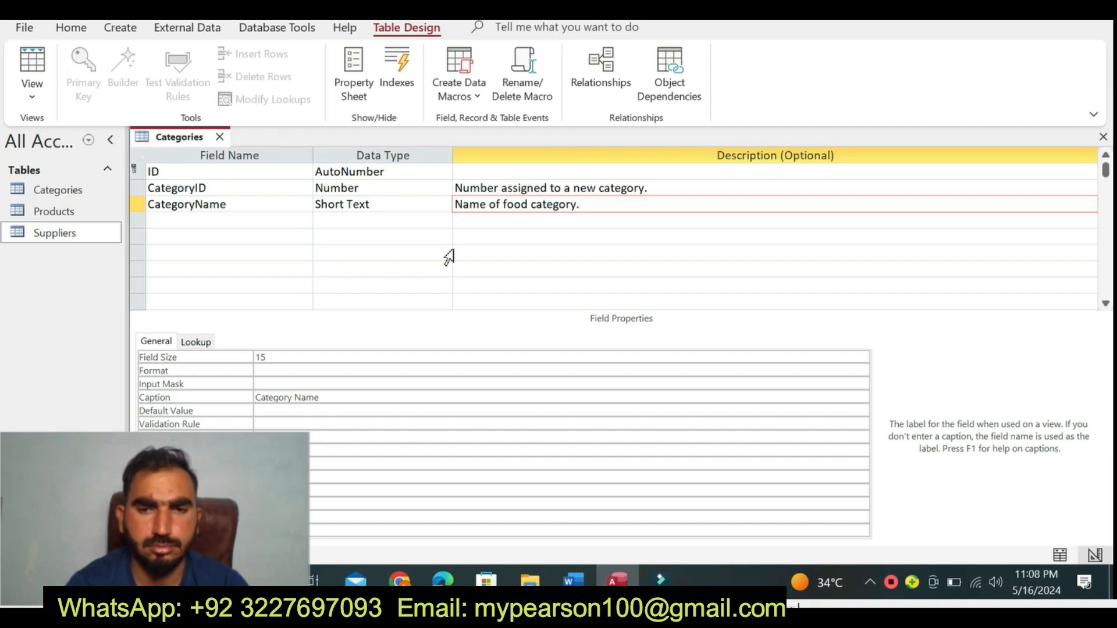
# - Switch to Word, return the step 6 instruction text to font size 9 and remove its highlighting
pyautogui.click(572, 578)
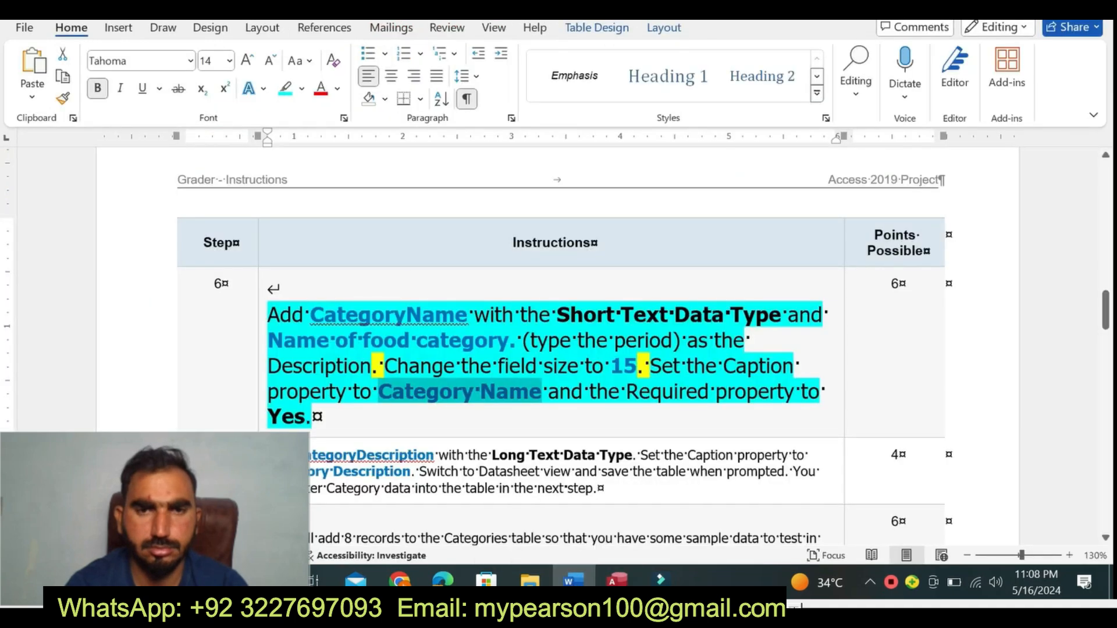
pyautogui.click(259, 423)
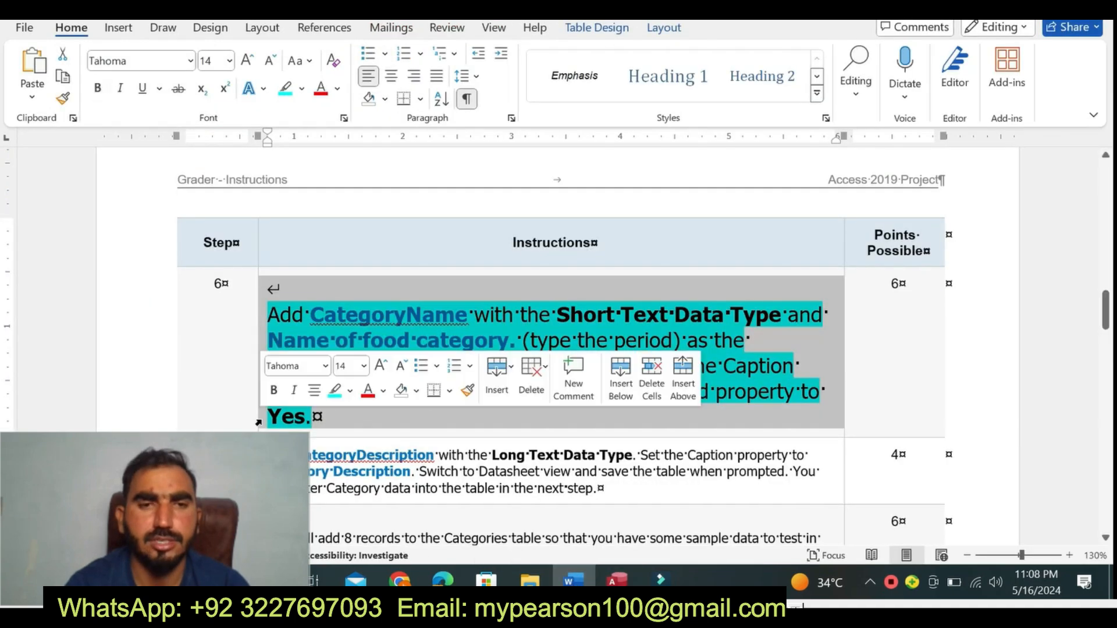
pyautogui.click(364, 365)
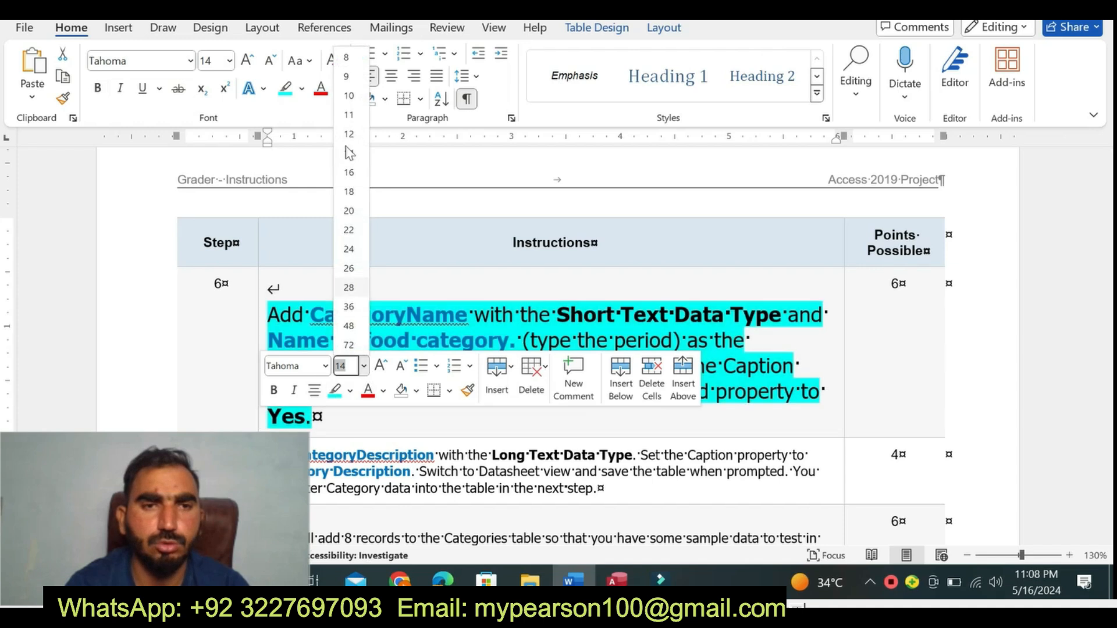
pyautogui.click(347, 78)
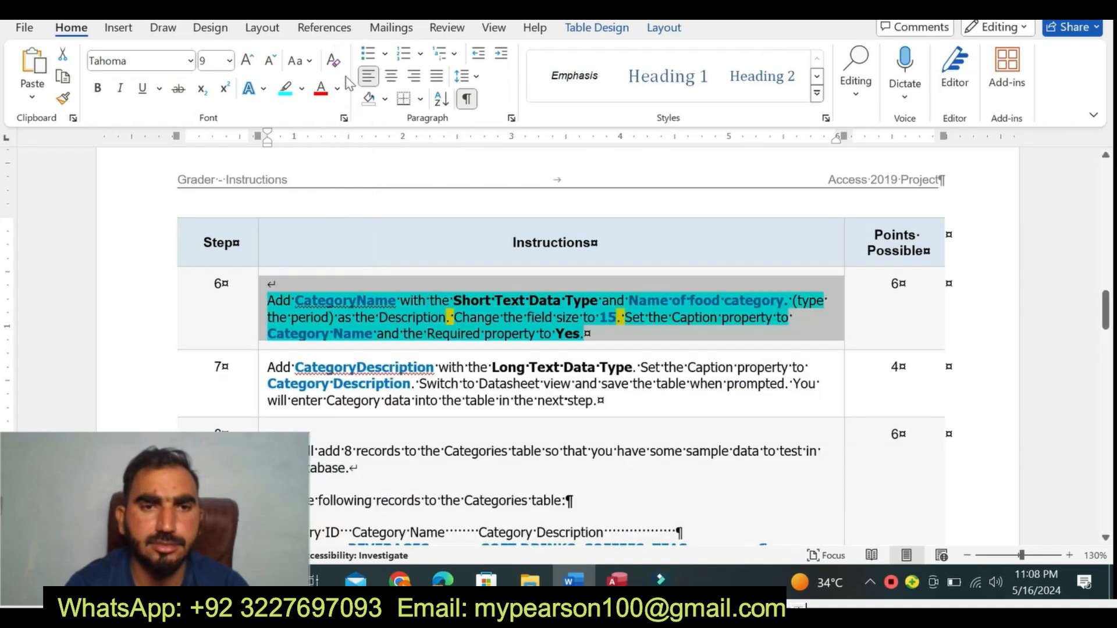
pyautogui.click(302, 88)
pyautogui.click(341, 230)
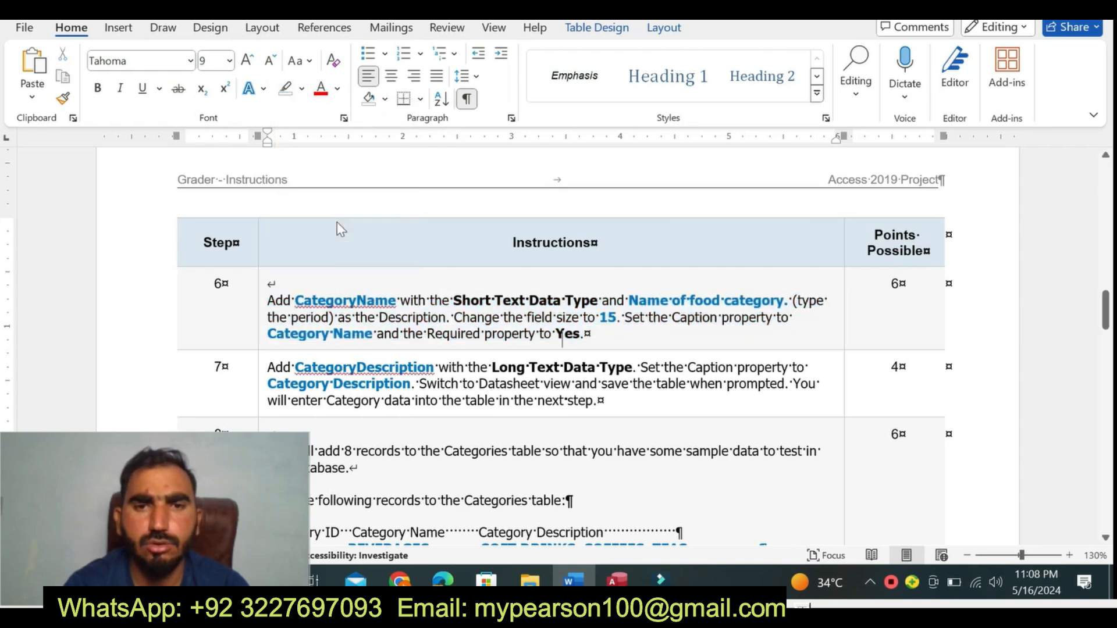
# - Enlarge the step 7 instruction text to font size 14 and highlight it in yellow
pyautogui.click(260, 382)
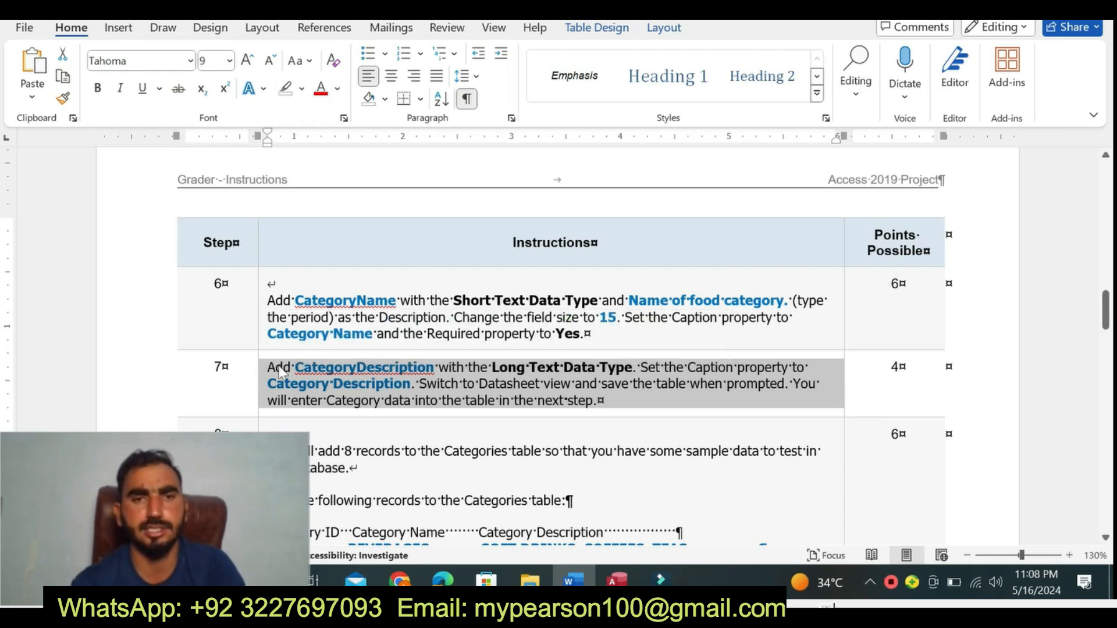
pyautogui.click(231, 63)
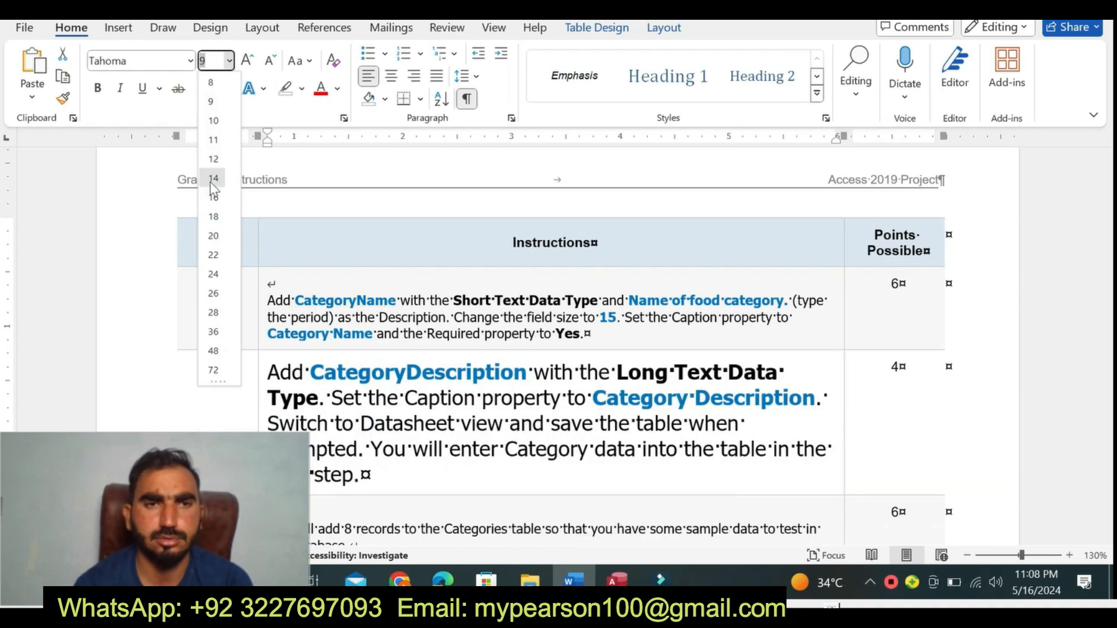
pyautogui.click(213, 179)
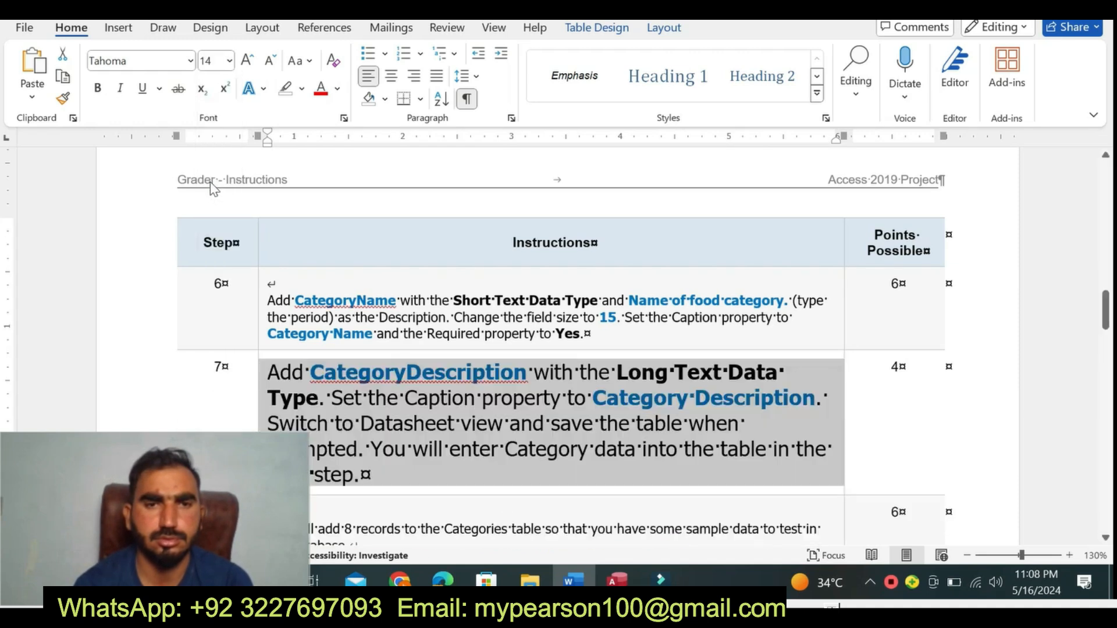
pyautogui.click(302, 89)
pyautogui.click(289, 149)
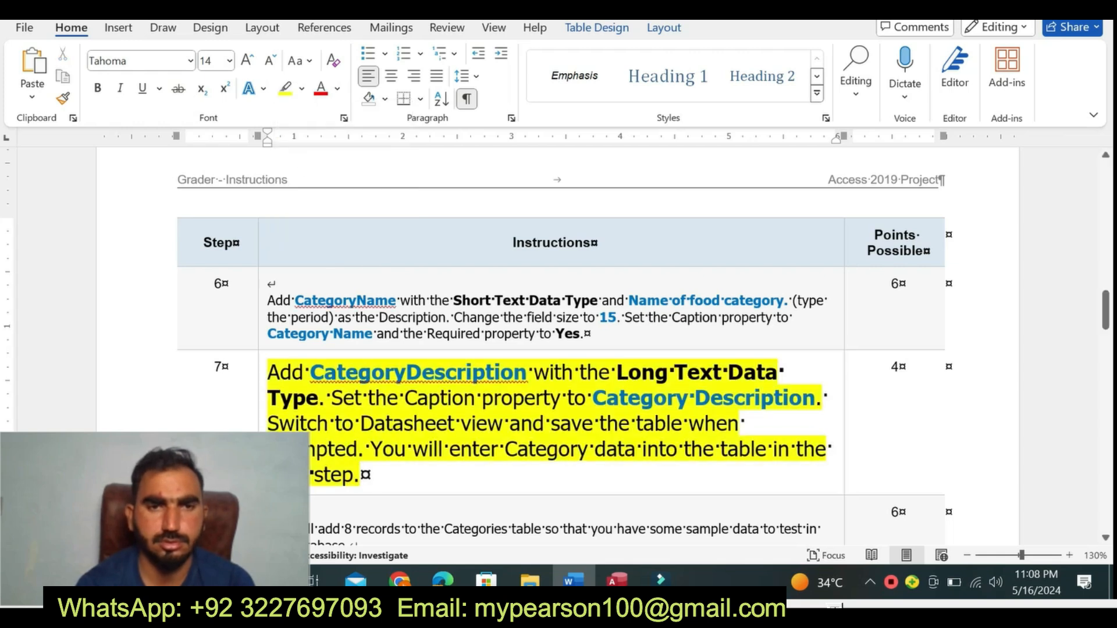
# - Highlight step 7 from "Add CategoryDescription" through "prompted" in turquoise
pyautogui.moveTo(1106, 310); pyautogui.dragTo(1106, 321)
pyautogui.moveTo(268, 275); pyautogui.dragTo(546, 325)
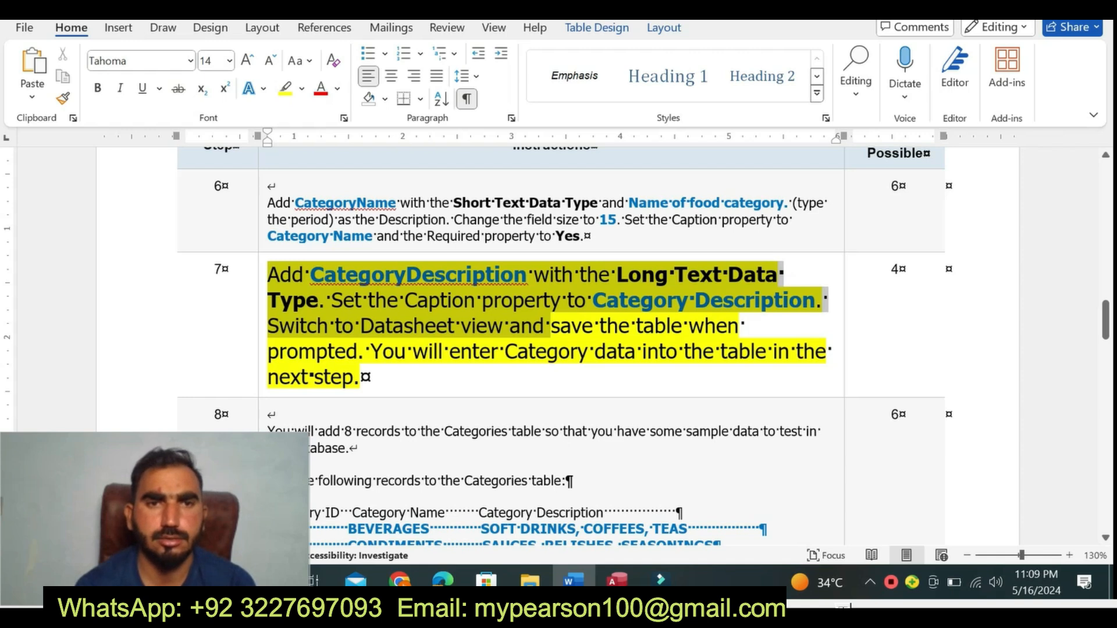
pyautogui.click(535, 330)
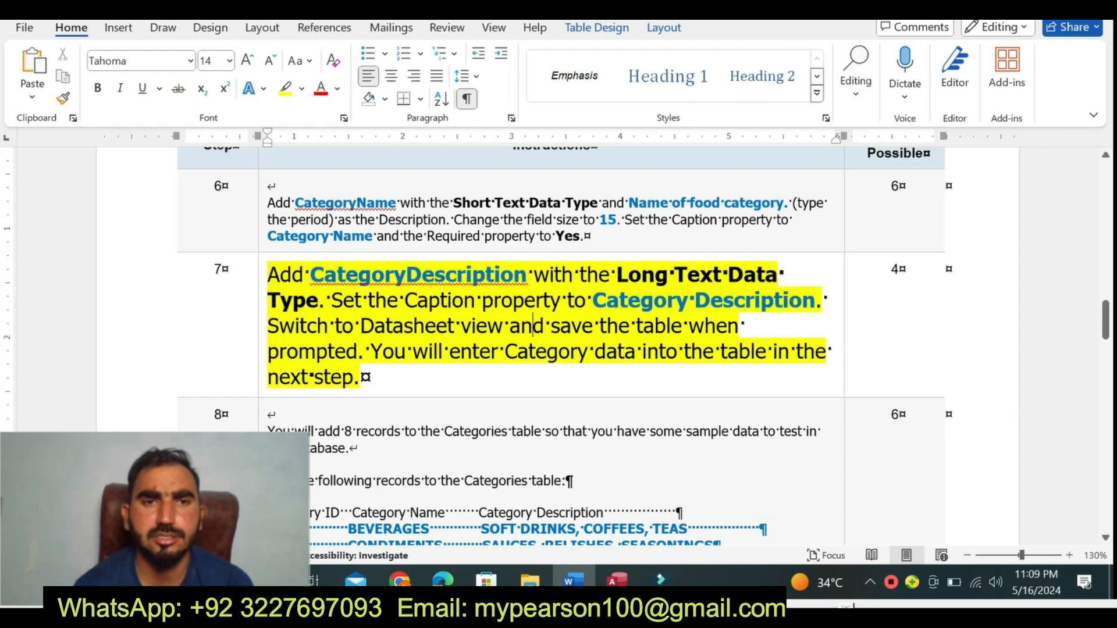
pyautogui.moveTo(280, 276); pyautogui.dragTo(349, 351)
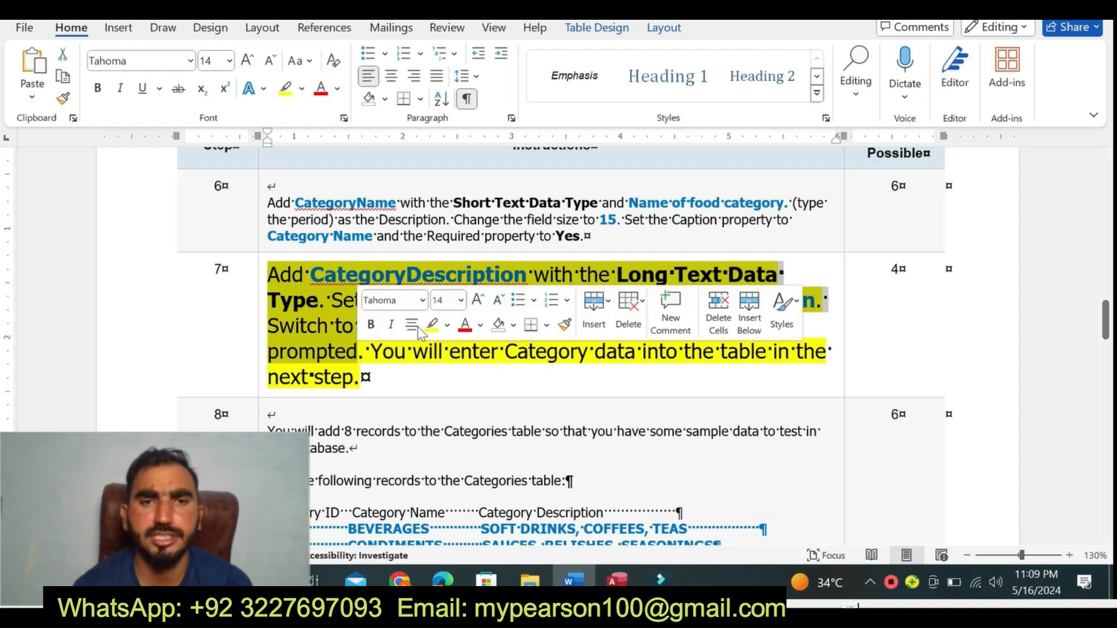
pyautogui.click(447, 325)
pyautogui.click(490, 387)
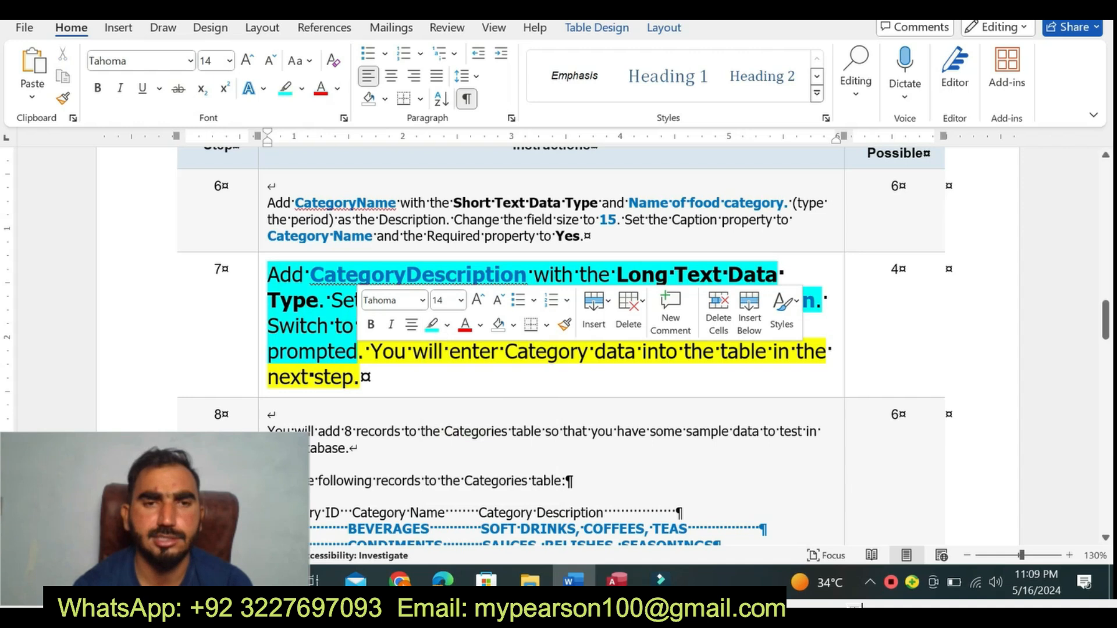
# - Copy "CategoryDescription" from Word's step 7 and paste it as a new field name in Access's Categories table design
pyautogui.moveTo(268, 276); pyautogui.dragTo(525, 285)
pyautogui.click(337, 276)
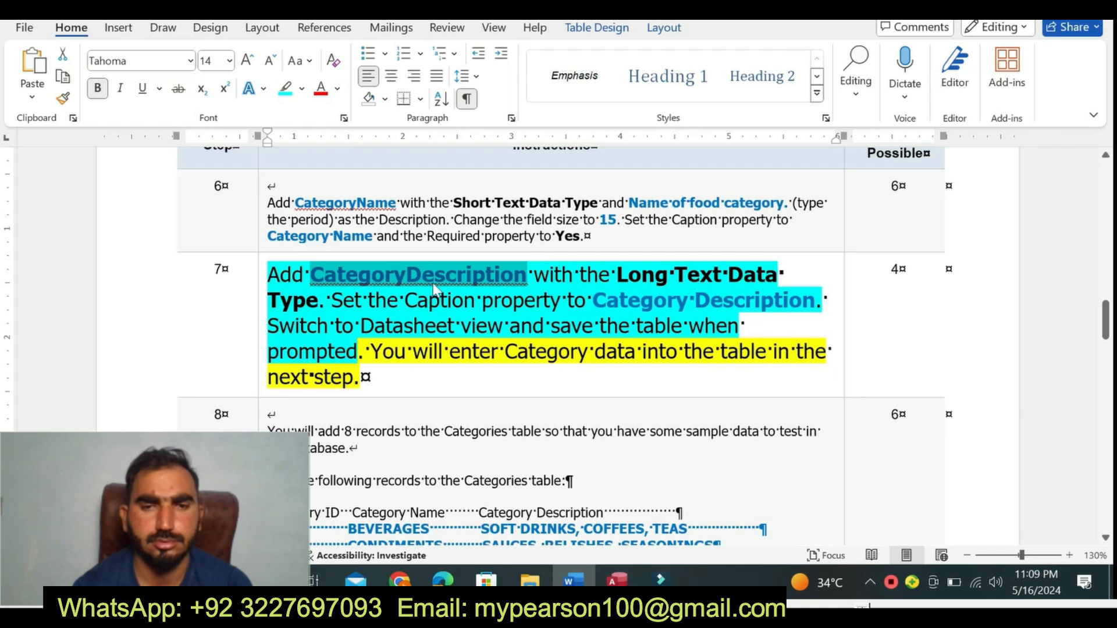
pyautogui.hotkey('ctrl', 'c')
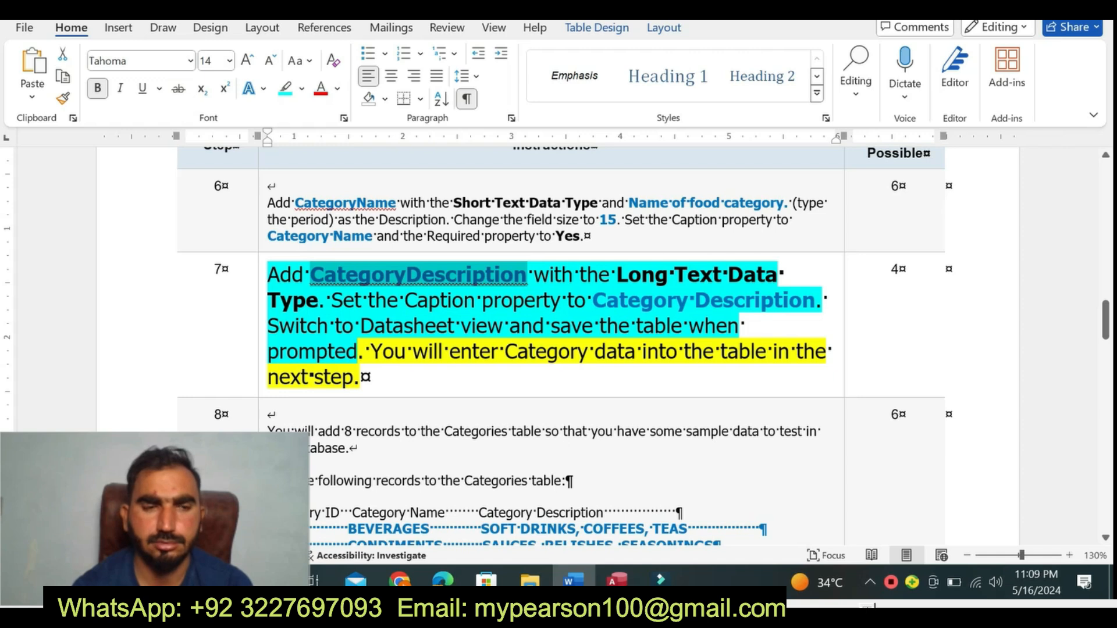
pyautogui.click(618, 580)
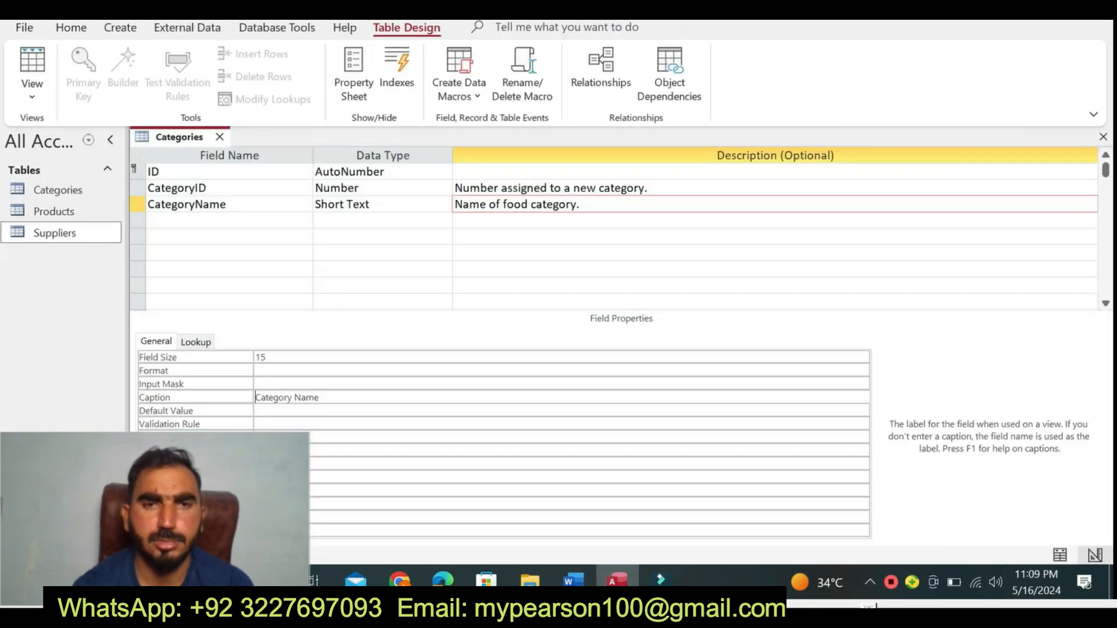
pyautogui.click(192, 220)
pyautogui.hotkey('ctrl', 'v')
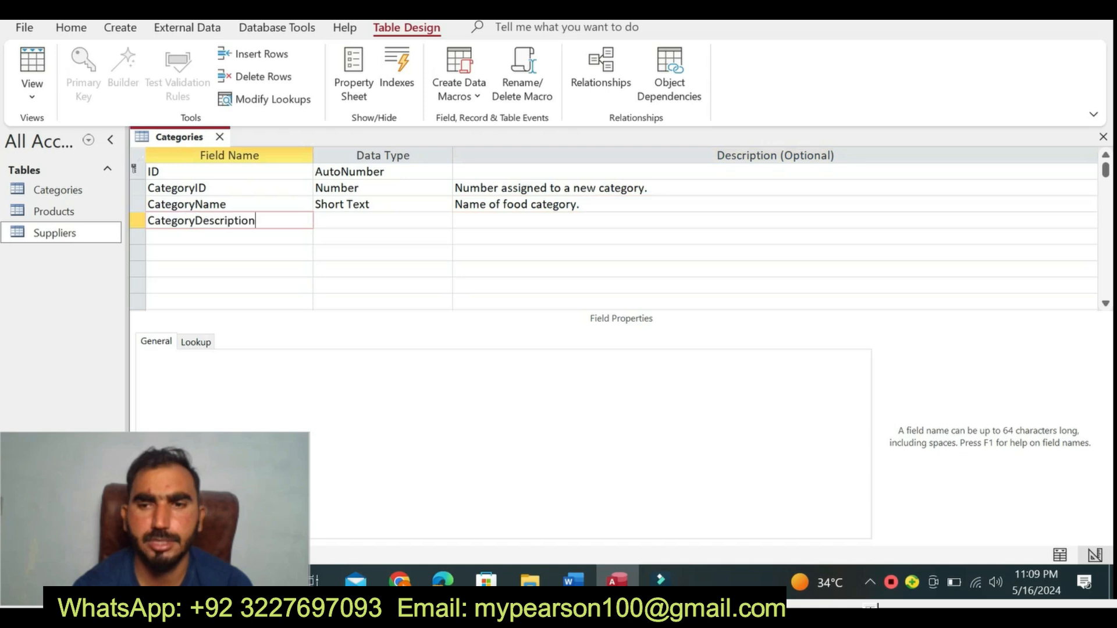
# - Check step 7 in Word and set the CategoryDescription field's data type to Long Text in Access
pyautogui.click(335, 221)
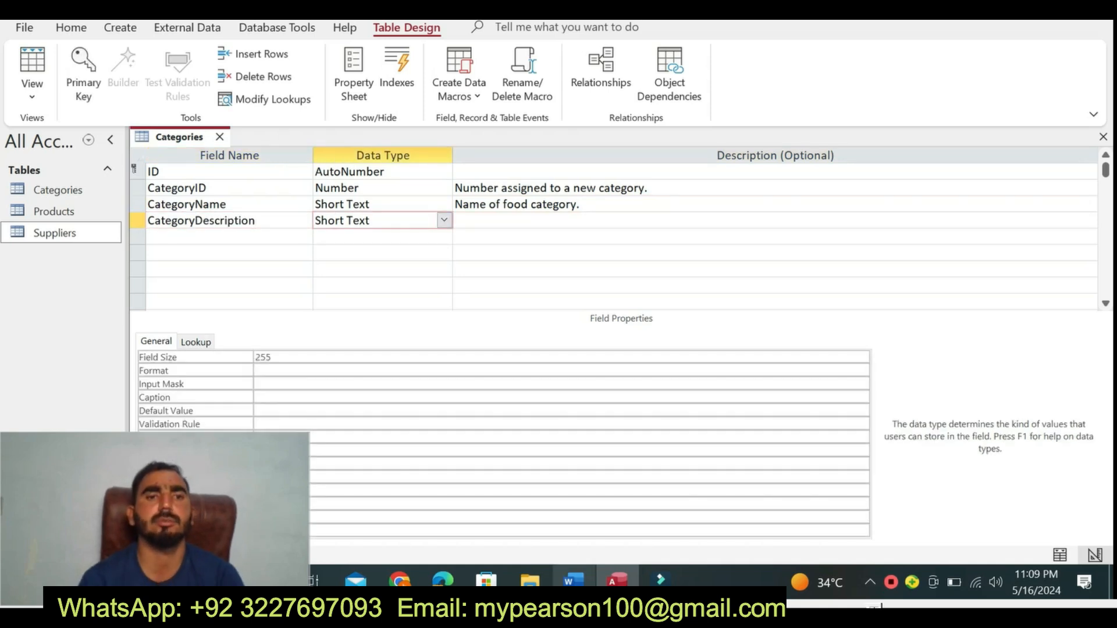
pyautogui.click(569, 580)
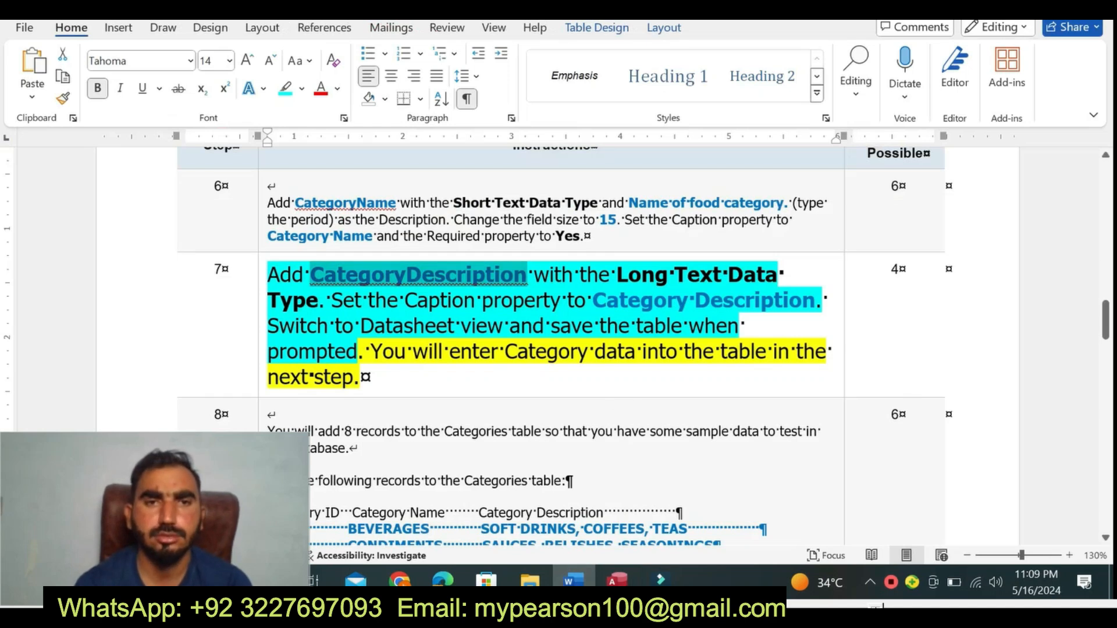
pyautogui.click(617, 580)
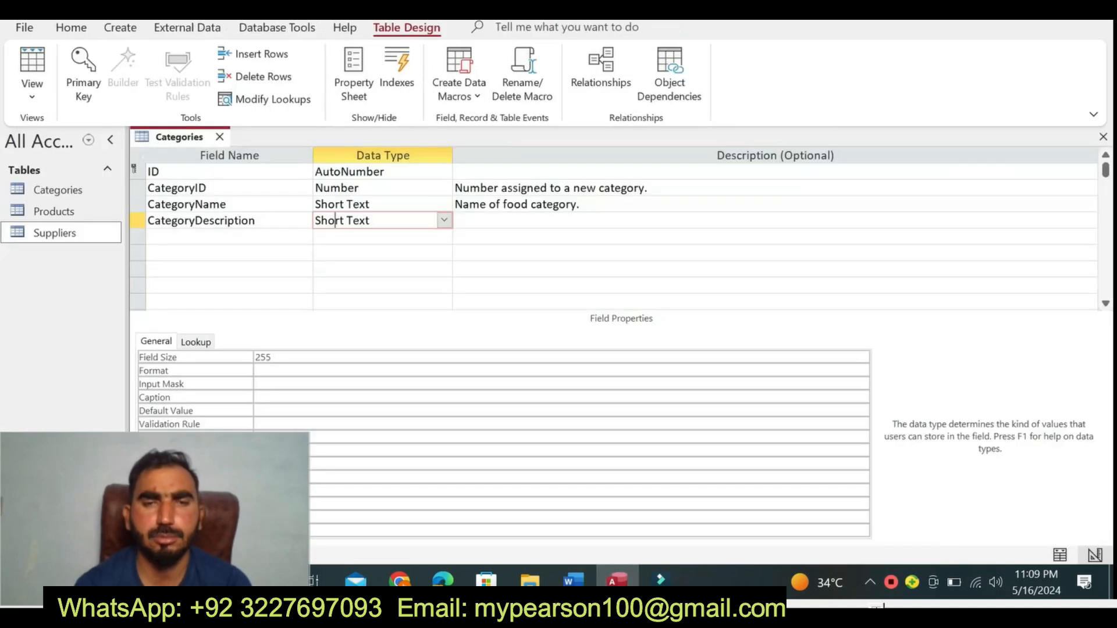
pyautogui.click(444, 220)
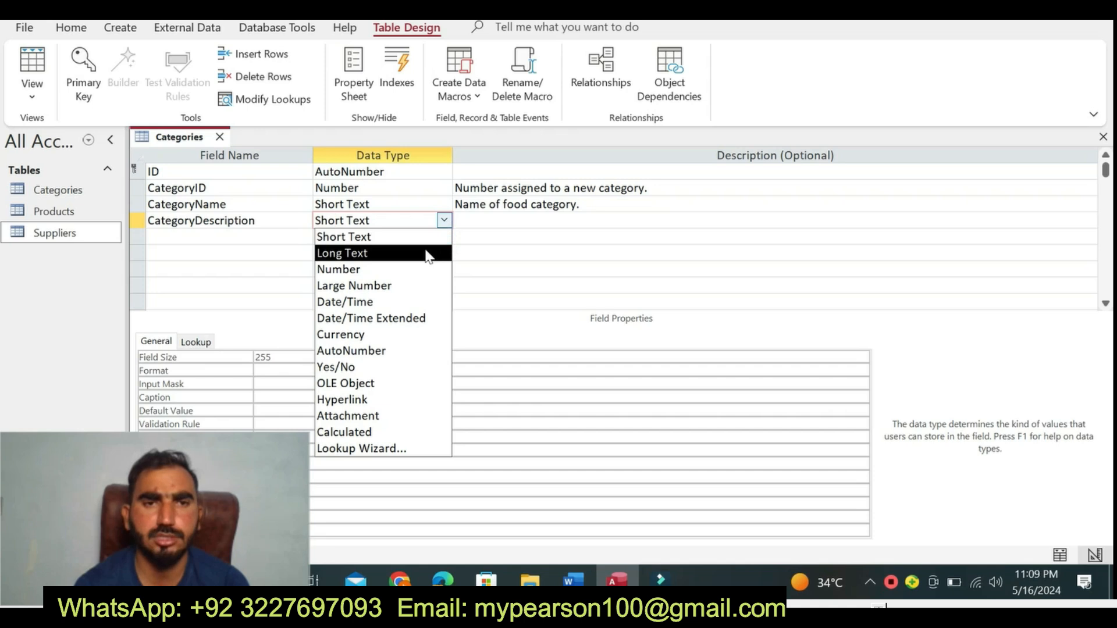
pyautogui.click(428, 253)
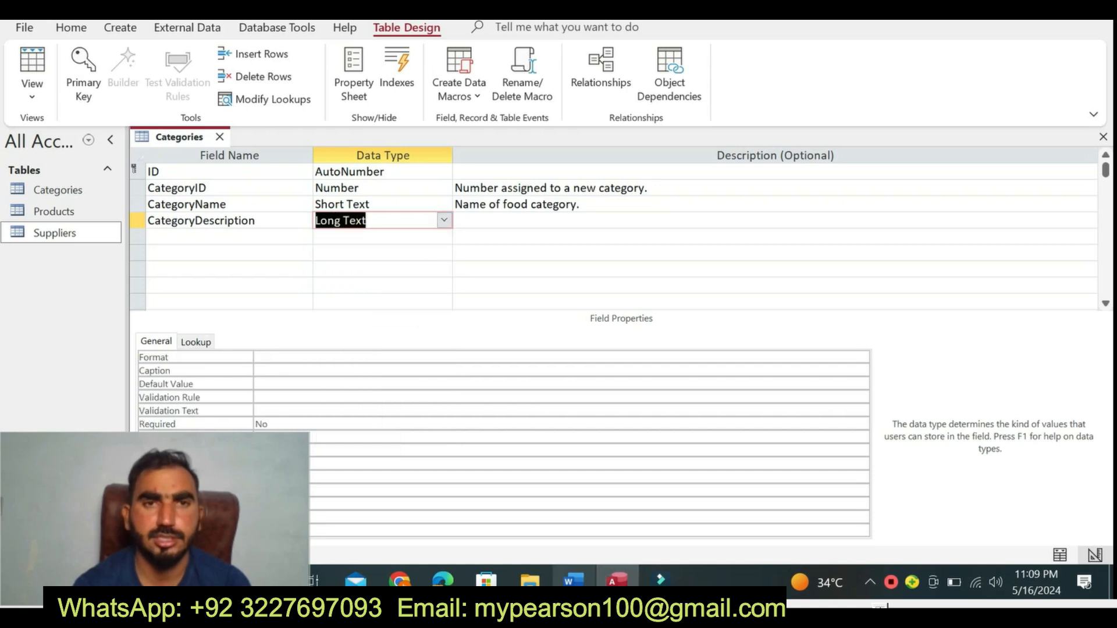
# - Transfer "Category Description" from Word's step 7 to the CategoryDescription field's Caption property in Access
pyautogui.click(573, 581)
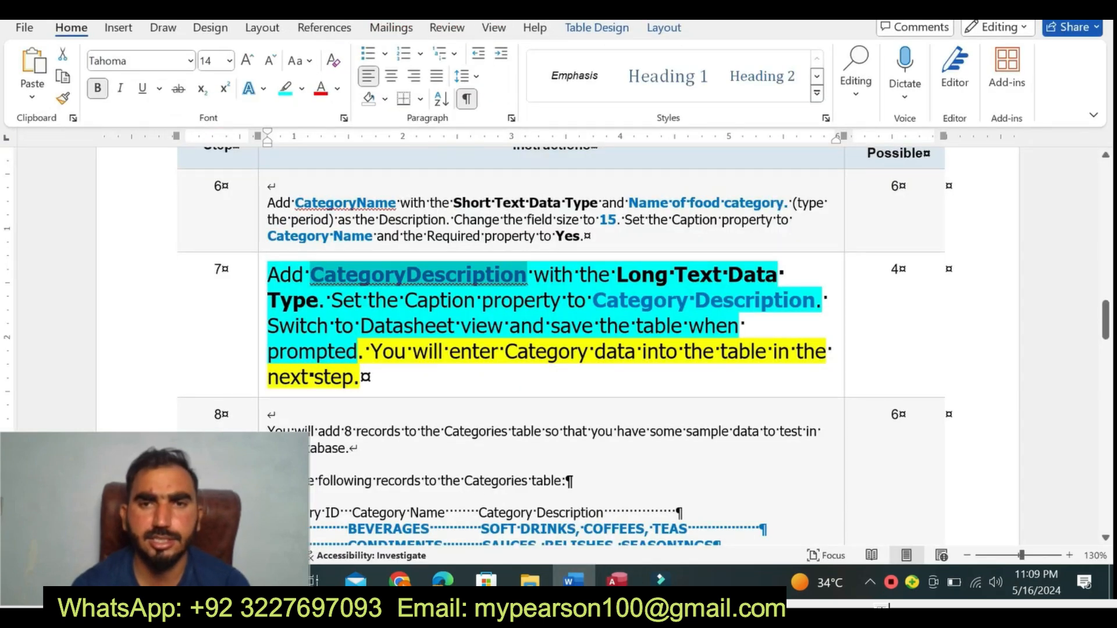
pyautogui.click(617, 579)
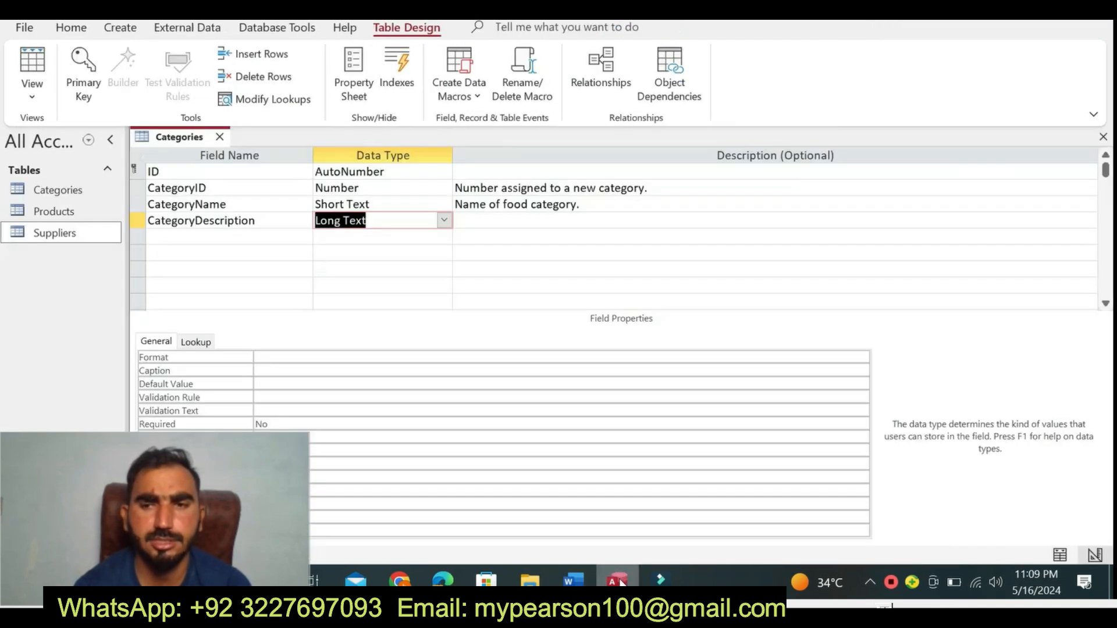
pyautogui.click(577, 581)
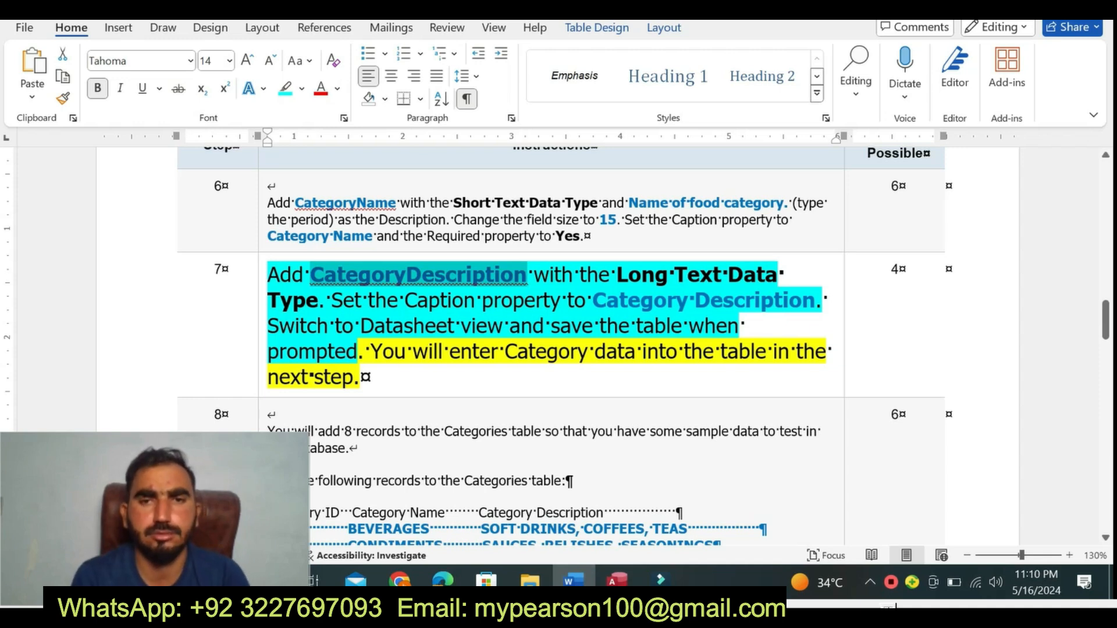
pyautogui.moveTo(593, 301); pyautogui.dragTo(815, 301)
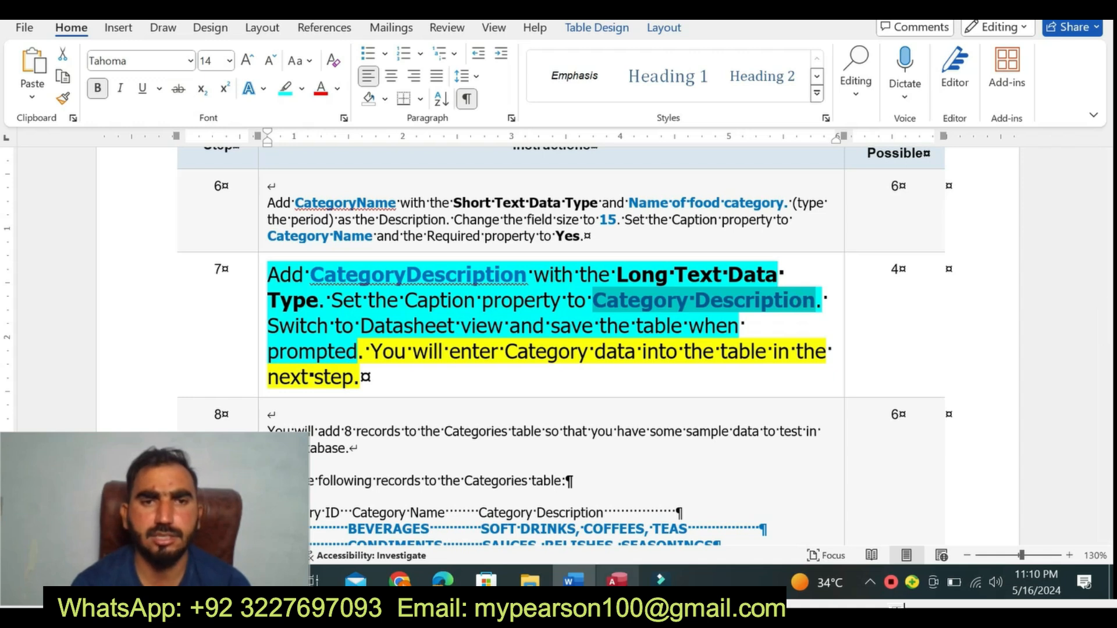
pyautogui.click(616, 579)
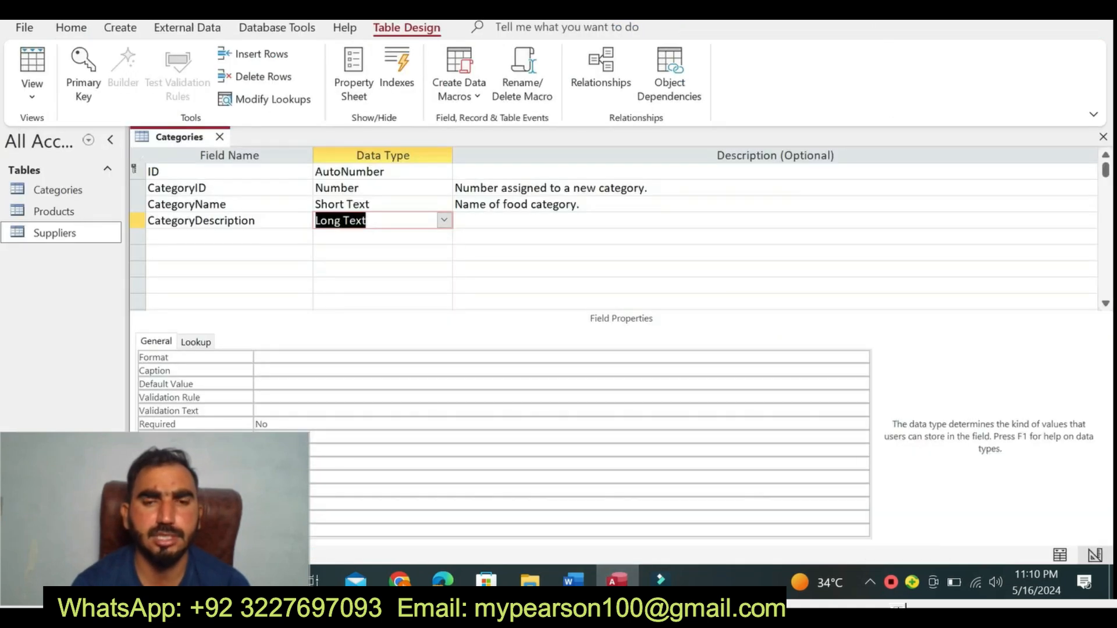
pyautogui.click(349, 370)
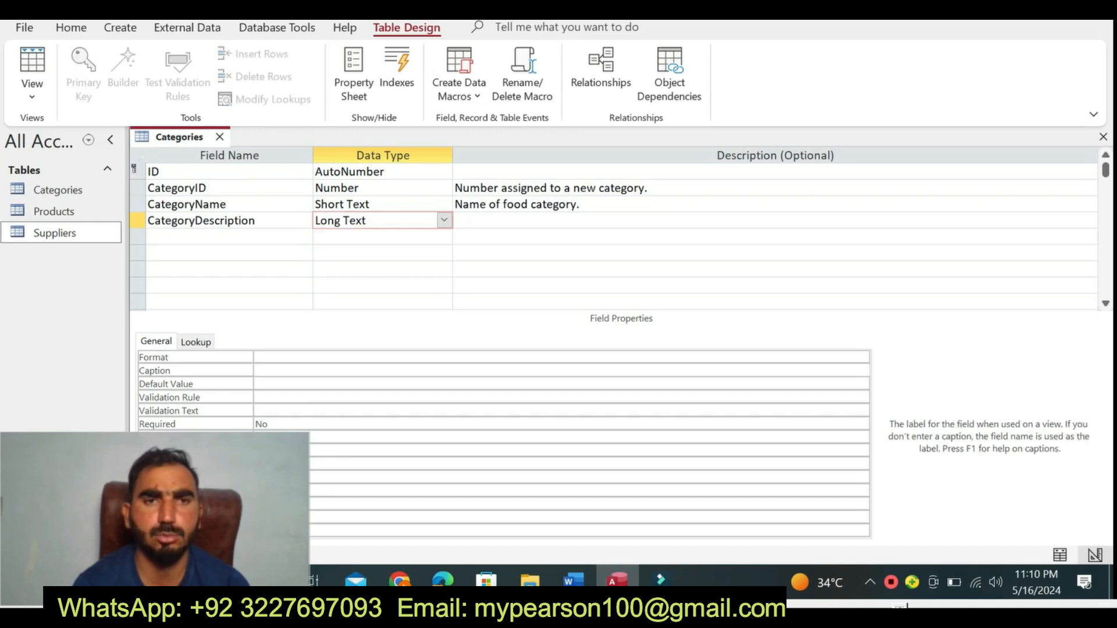
pyautogui.write('Category Description')
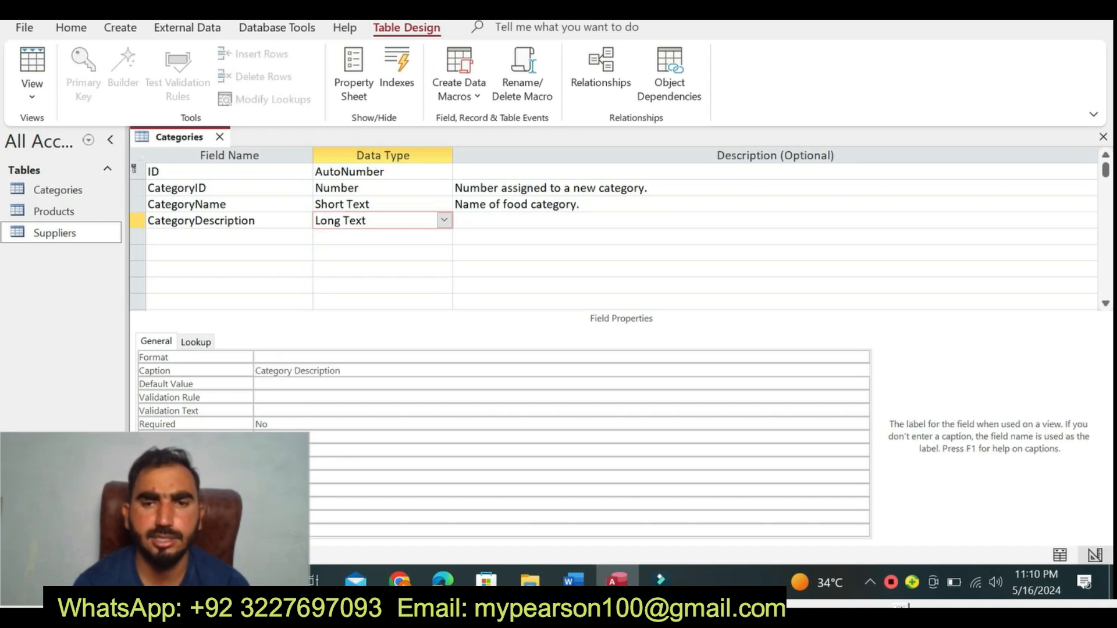
# - Switch the Categories table in Access to Datasheet view, saving it when prompted, and return to step 7 in Word
pyautogui.click(573, 578)
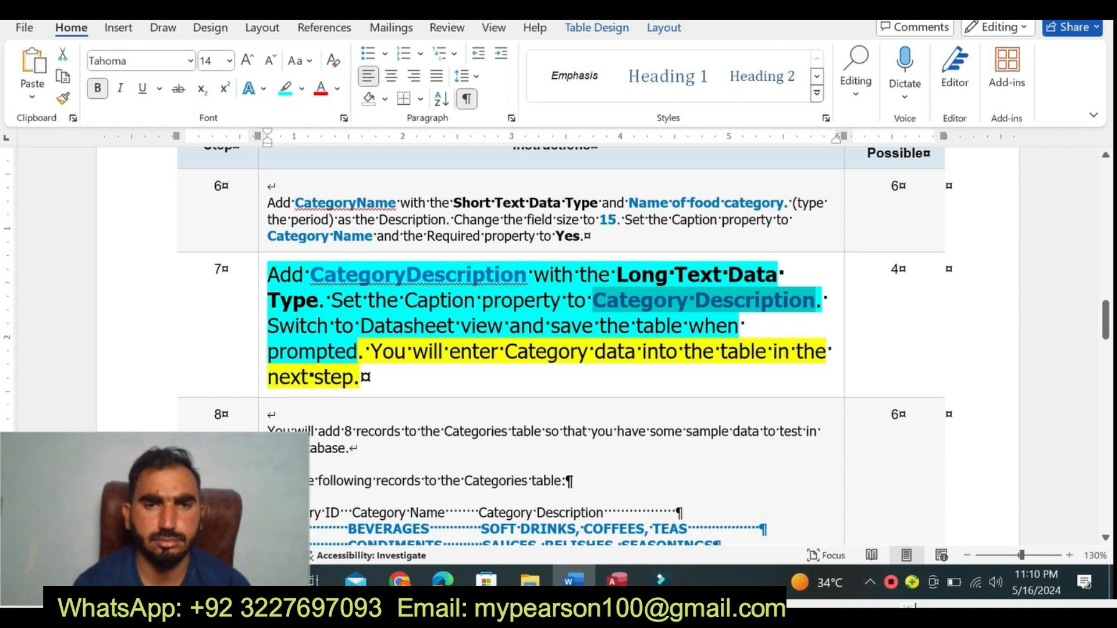
pyautogui.click(620, 580)
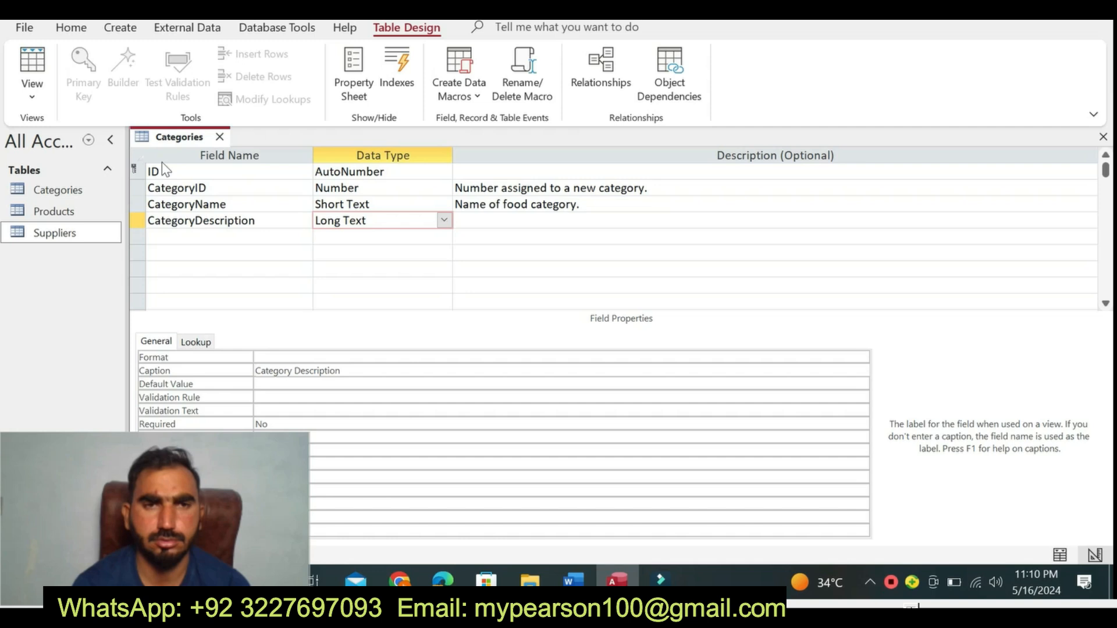
pyautogui.rightClick(161, 141)
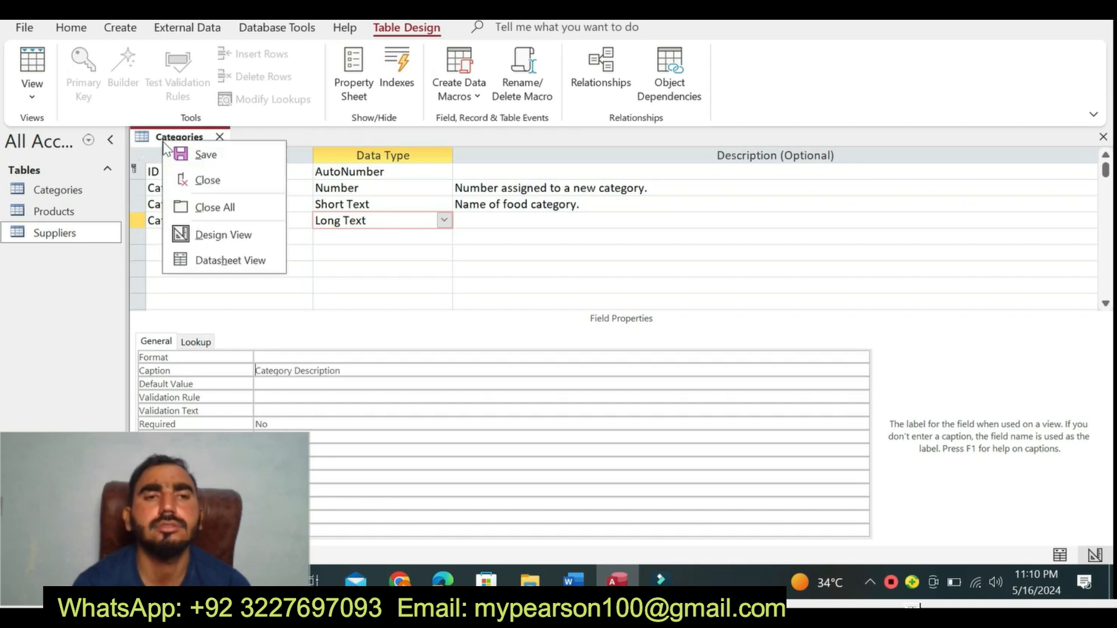
pyautogui.click(237, 260)
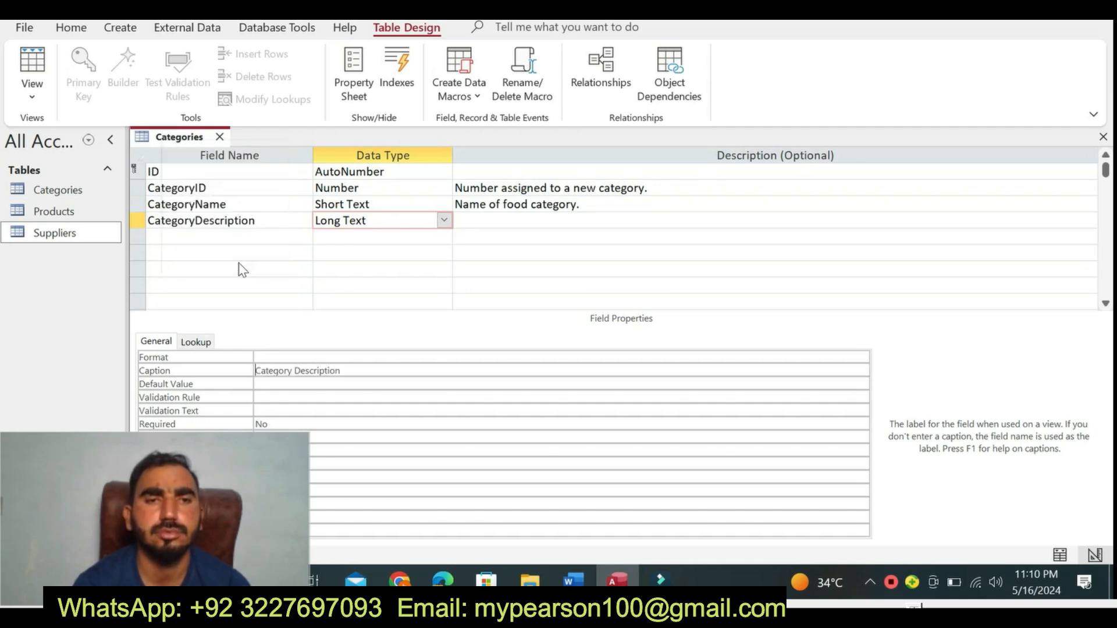
pyautogui.click(529, 330)
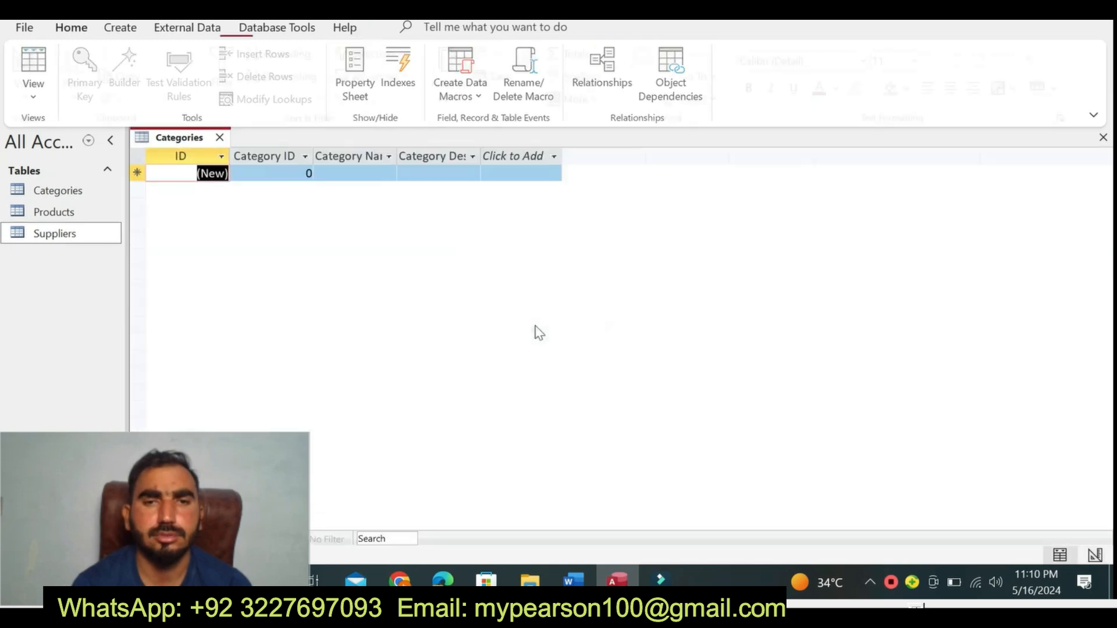
pyautogui.click(574, 580)
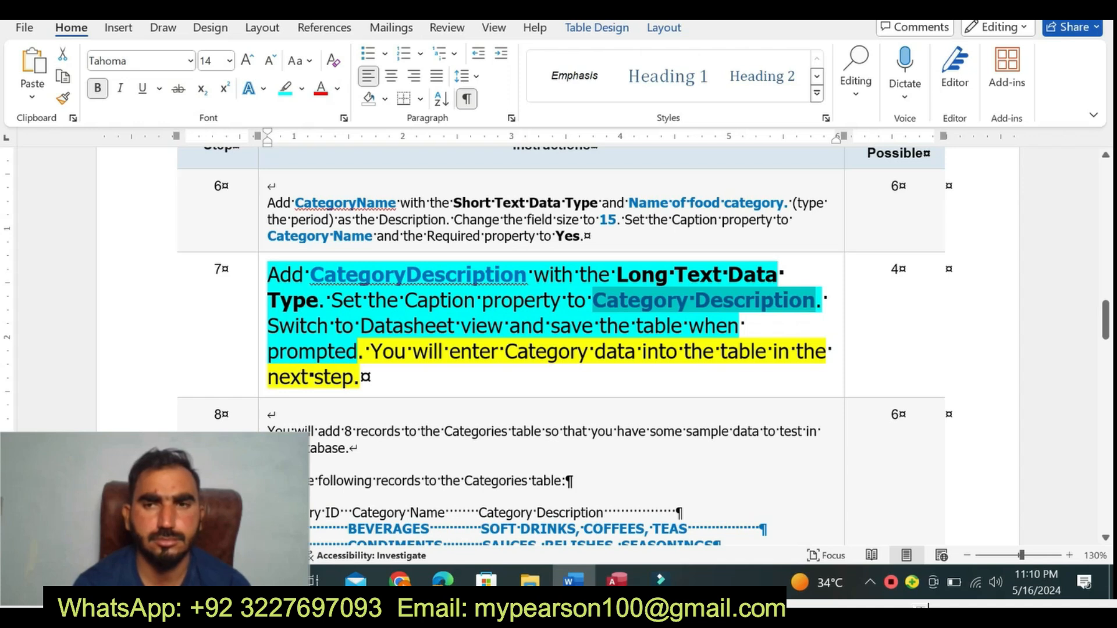
# - Highlight the last sentence of step 7, about entering Category data in the next step, in turquoise
pyautogui.moveTo(371, 353); pyautogui.dragTo(414, 375)
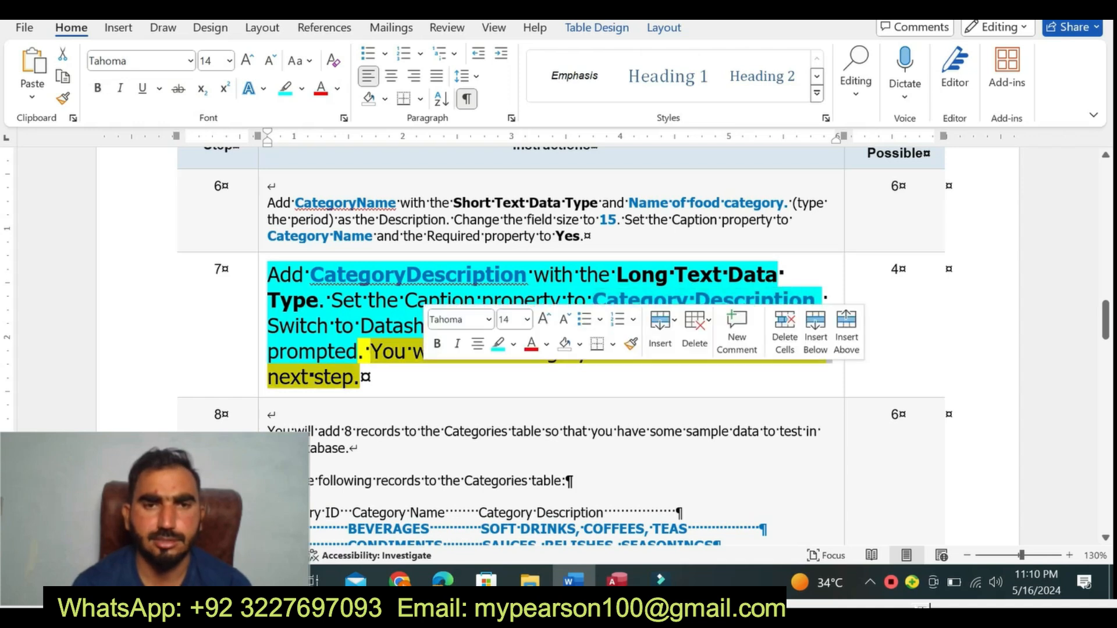
pyautogui.click(498, 345)
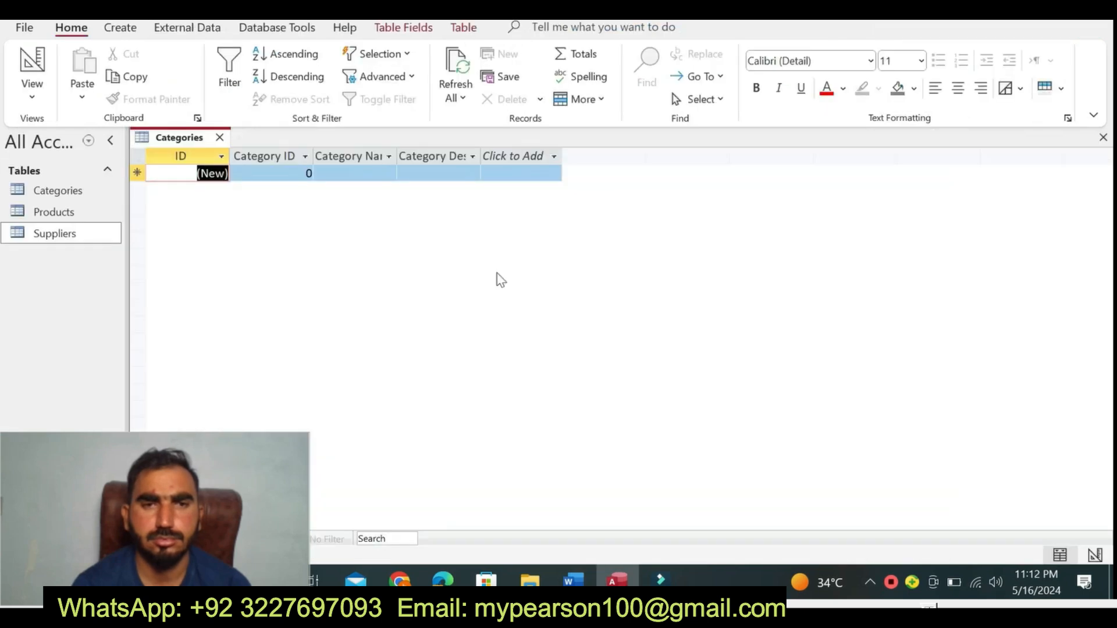
# - Return to Word, set step 7's instruction text back to 9 pt and remove all its highlighting
pyautogui.press('alt')
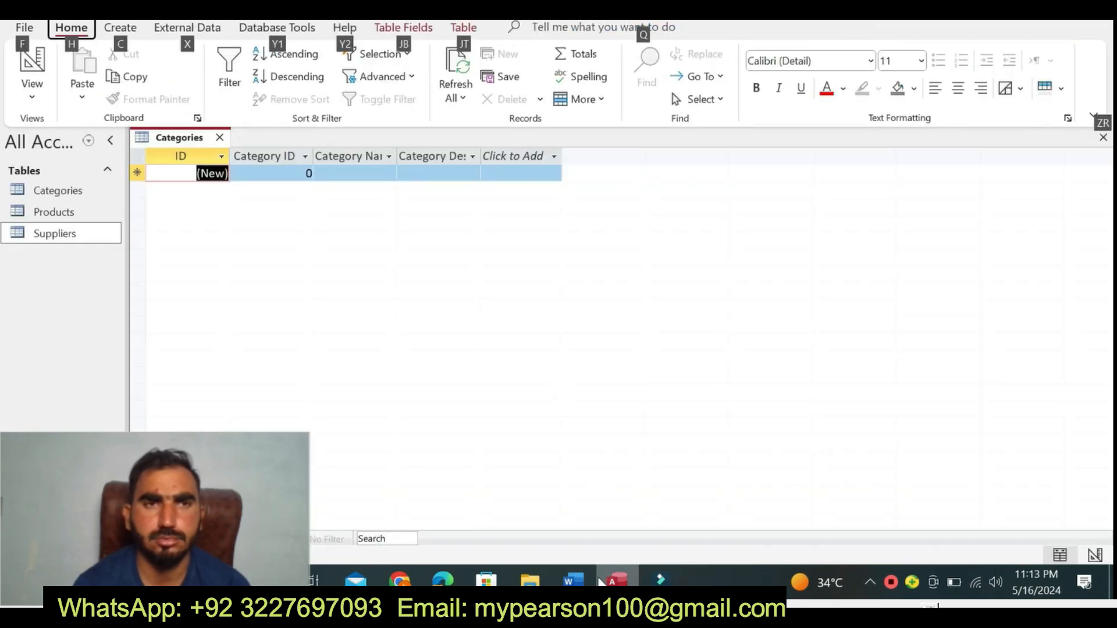
pyautogui.click(573, 581)
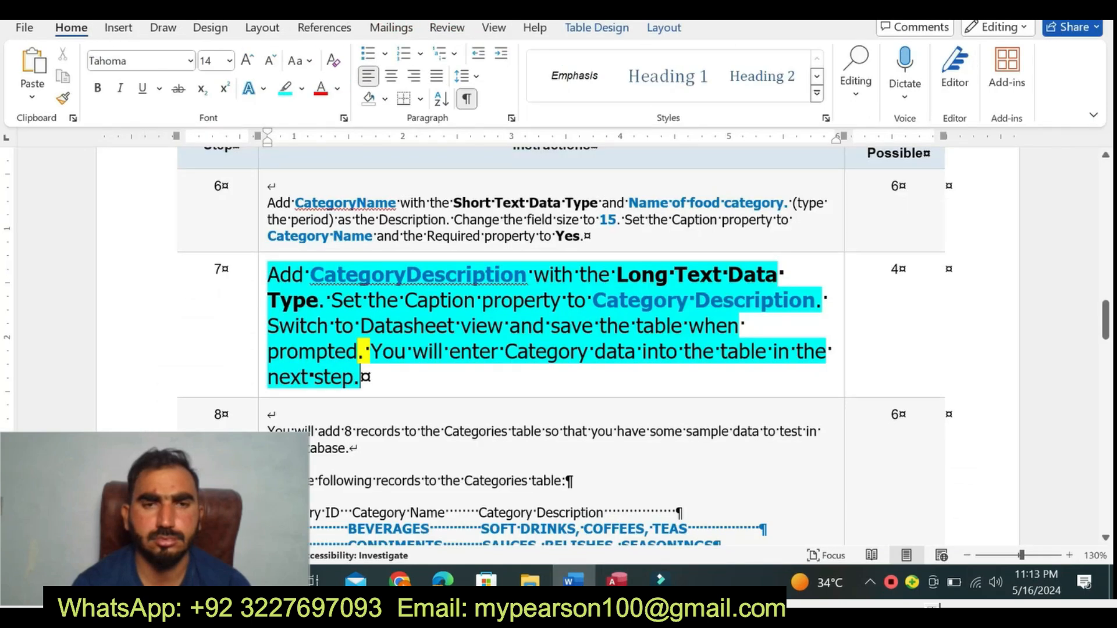
pyautogui.click(262, 375)
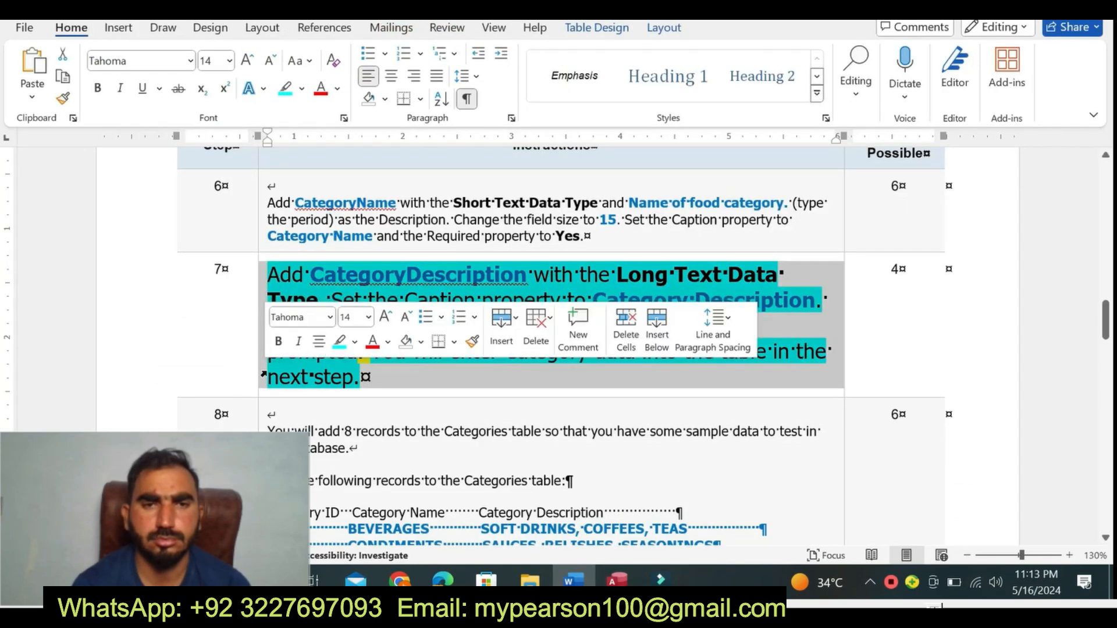
pyautogui.click(369, 317)
pyautogui.click(354, 48)
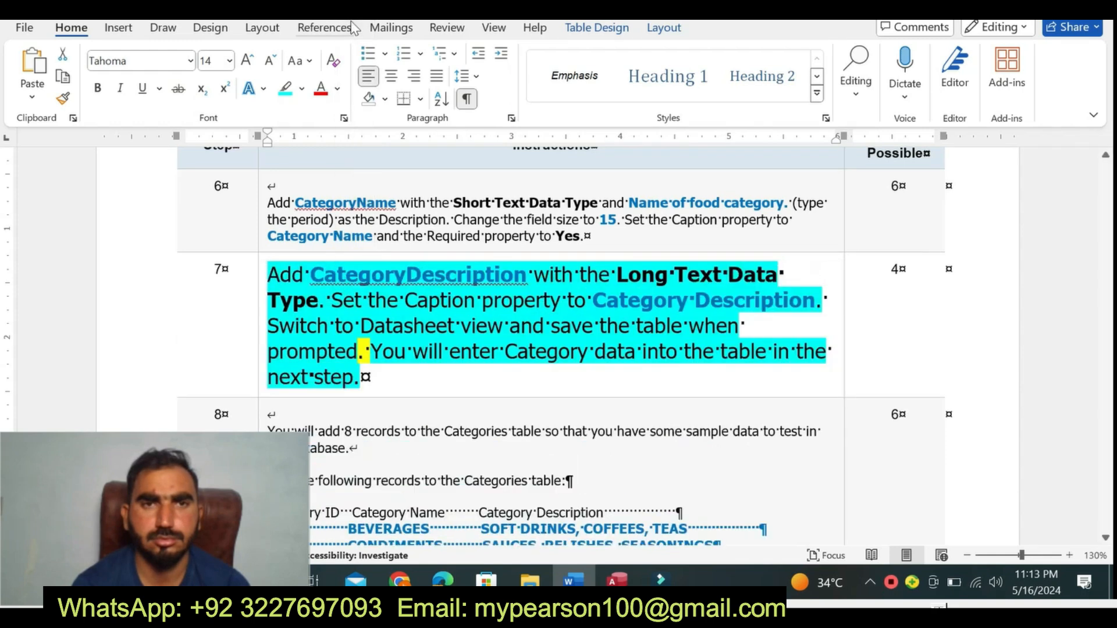
pyautogui.click(301, 88)
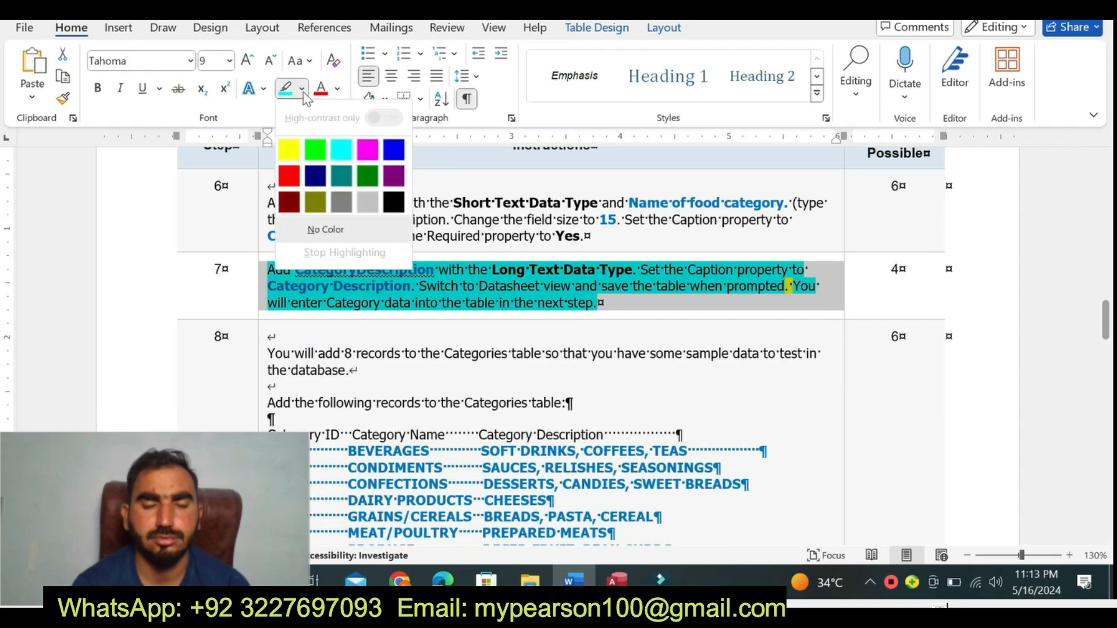
pyautogui.click(308, 233)
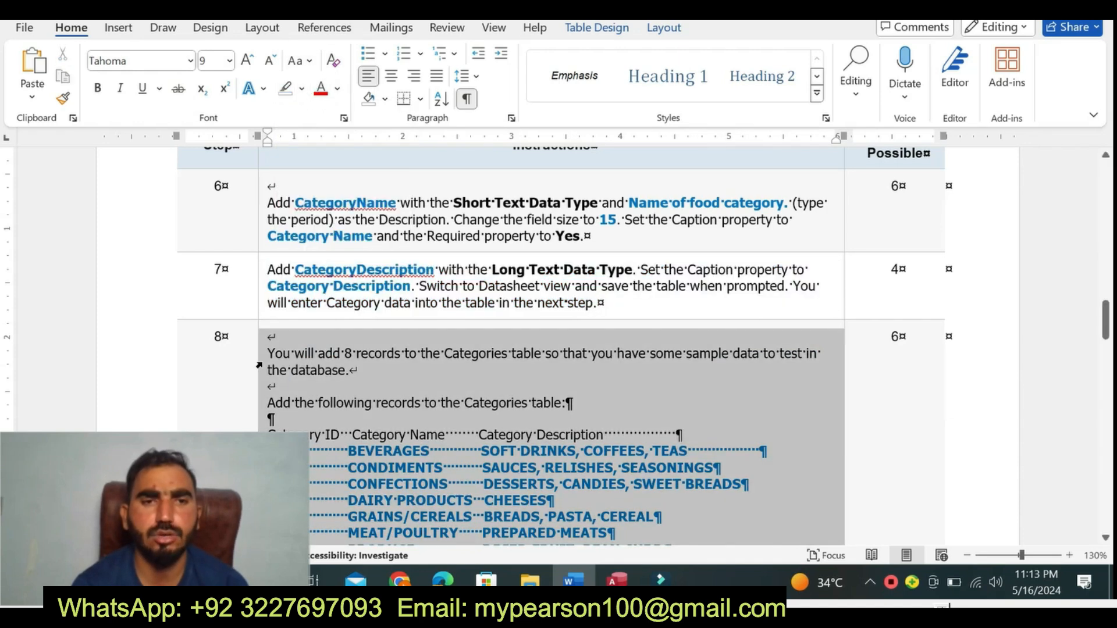
# - Enlarge the whole step 8 instruction text to 12 pt and highlight it in yellow
pyautogui.click(260, 364)
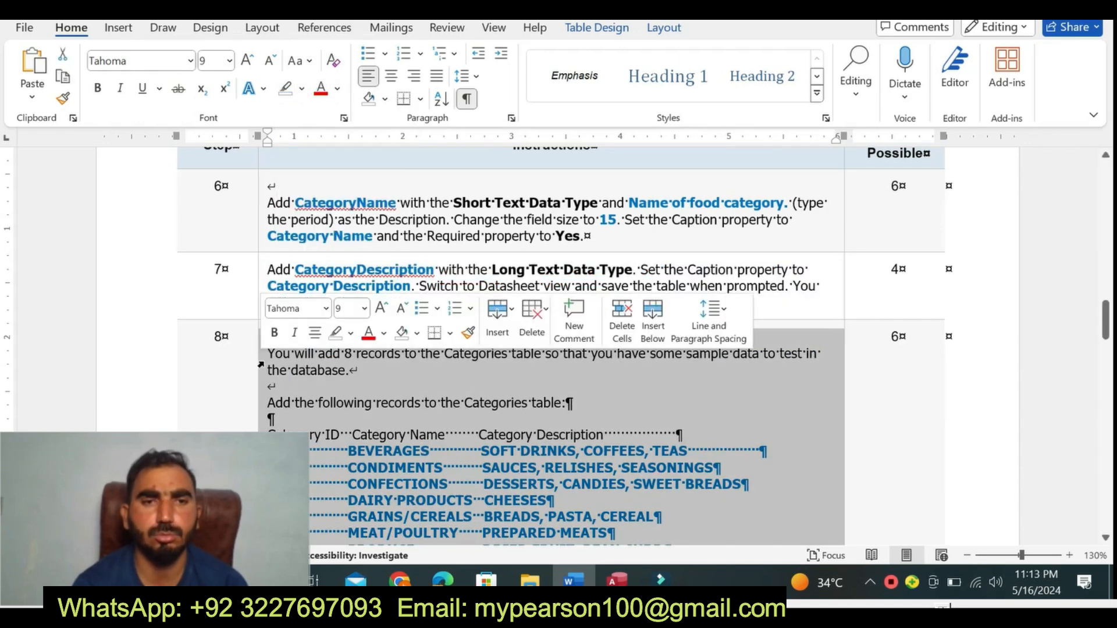
pyautogui.click(365, 308)
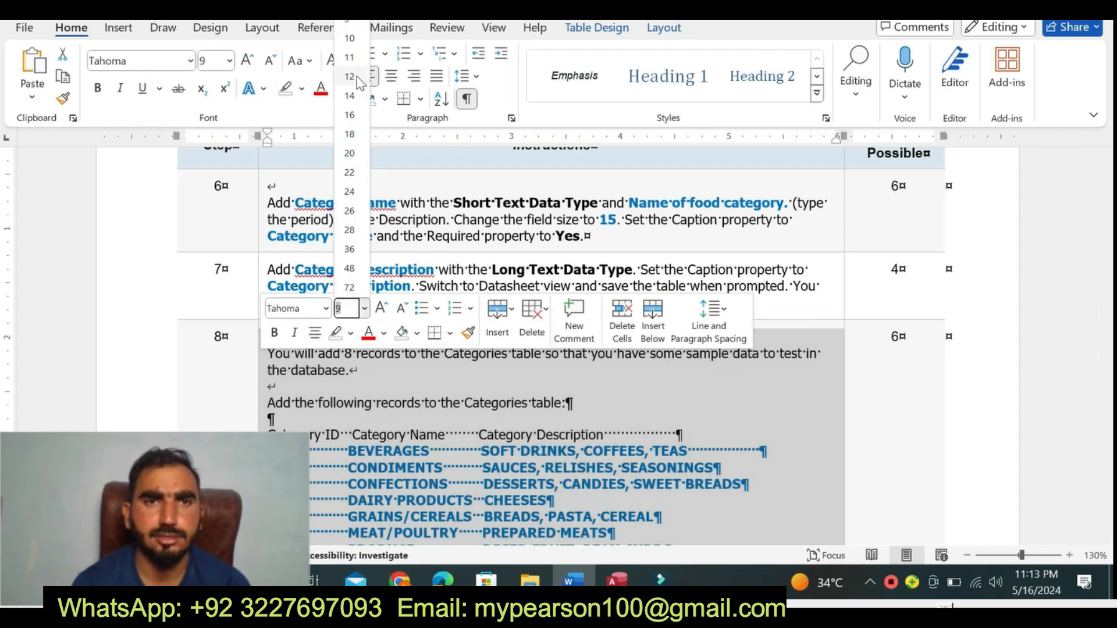
pyautogui.click(360, 81)
pyautogui.click(301, 88)
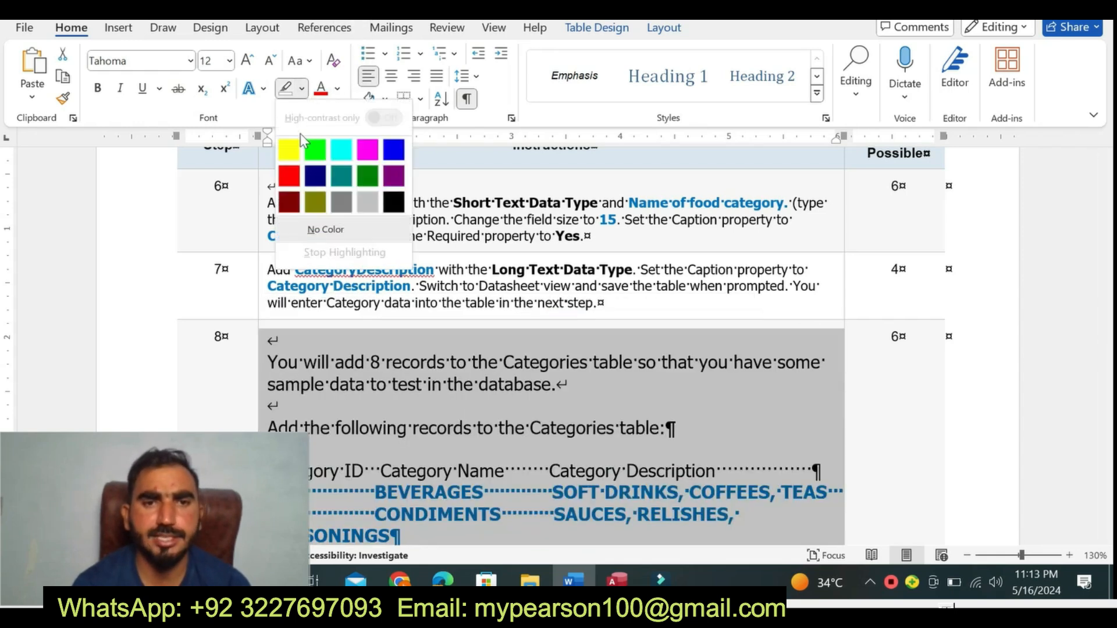
pyautogui.click(289, 150)
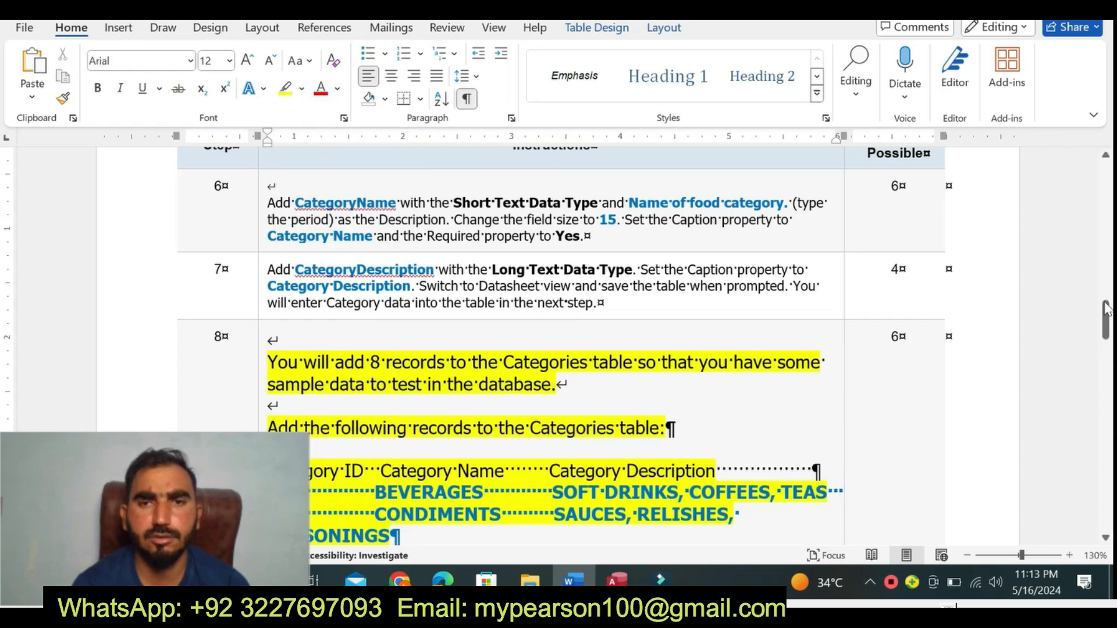
# - Recolor the highlight to turquoise on step 8's sample-data sentence and on its line introducing the records for the Categories table
pyautogui.moveTo(1105, 315); pyautogui.dragTo(1105, 333)
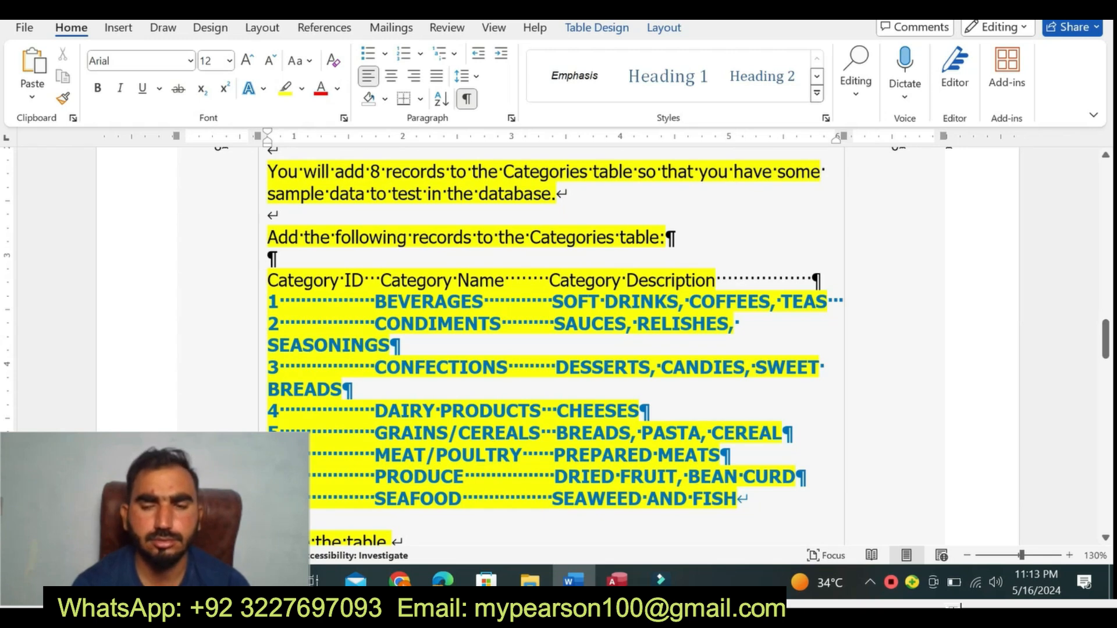
pyautogui.moveTo(306, 172); pyautogui.dragTo(553, 195)
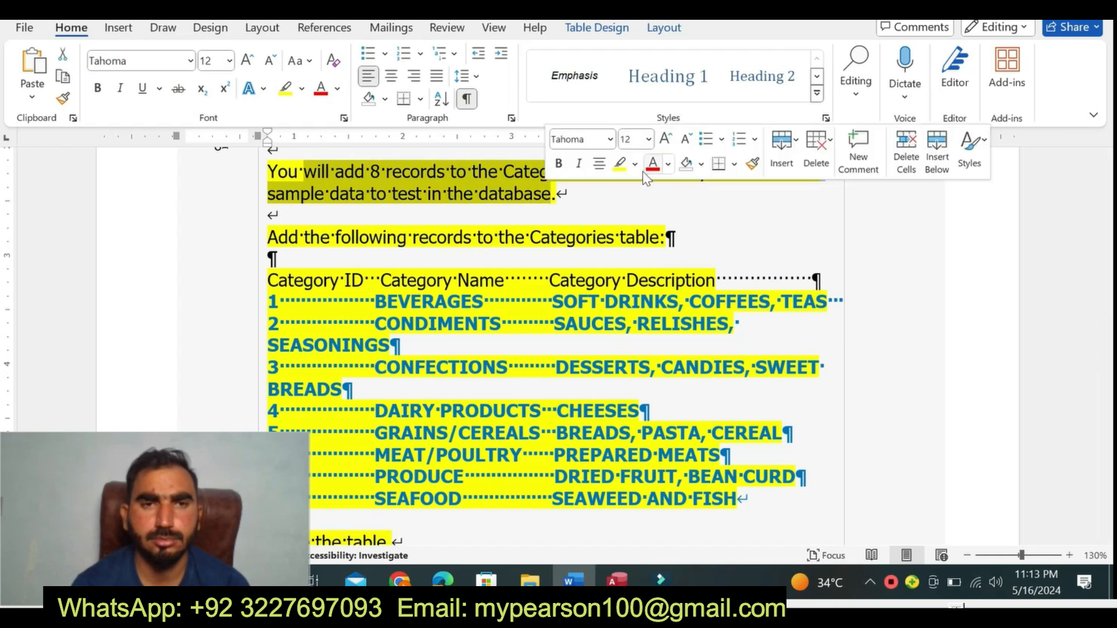
pyautogui.click(634, 164)
pyautogui.click(677, 227)
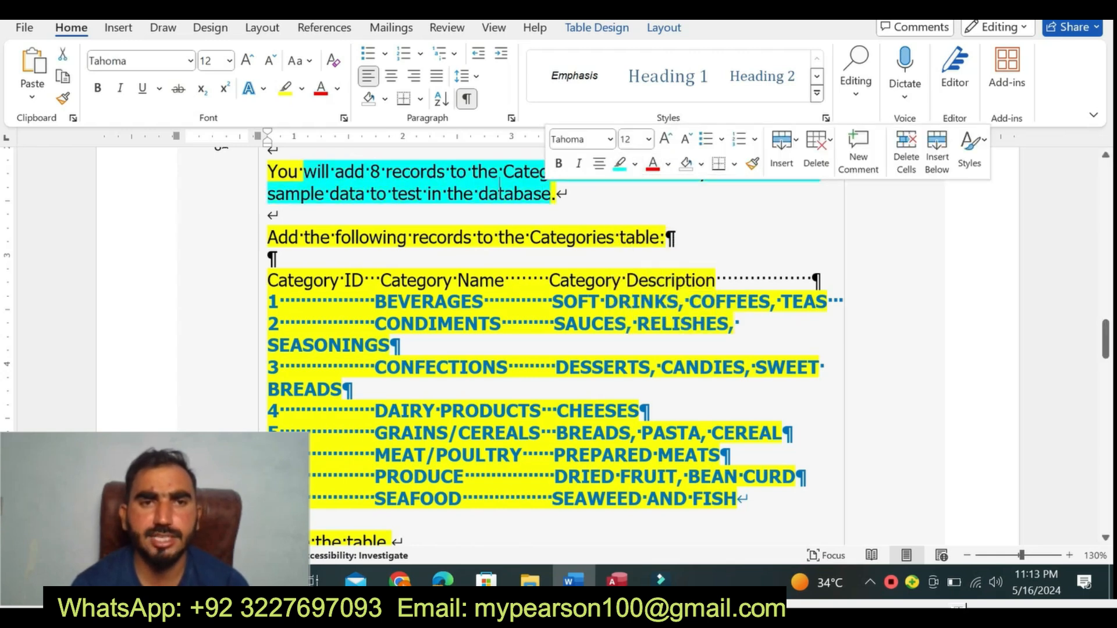
pyautogui.click(278, 172)
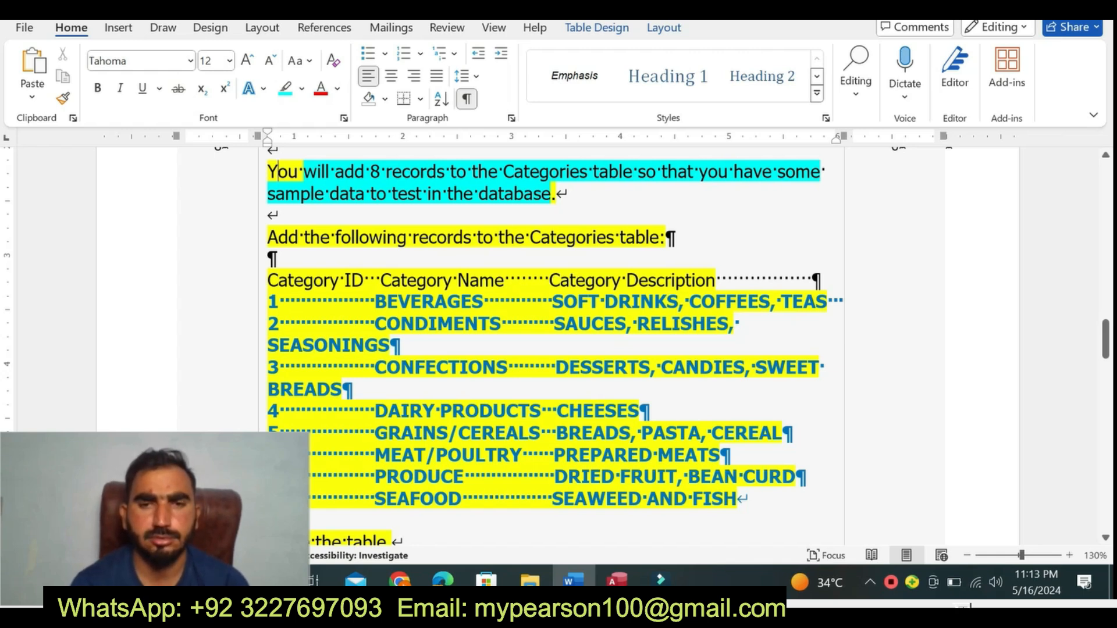
pyautogui.moveTo(267, 238); pyautogui.dragTo(665, 238)
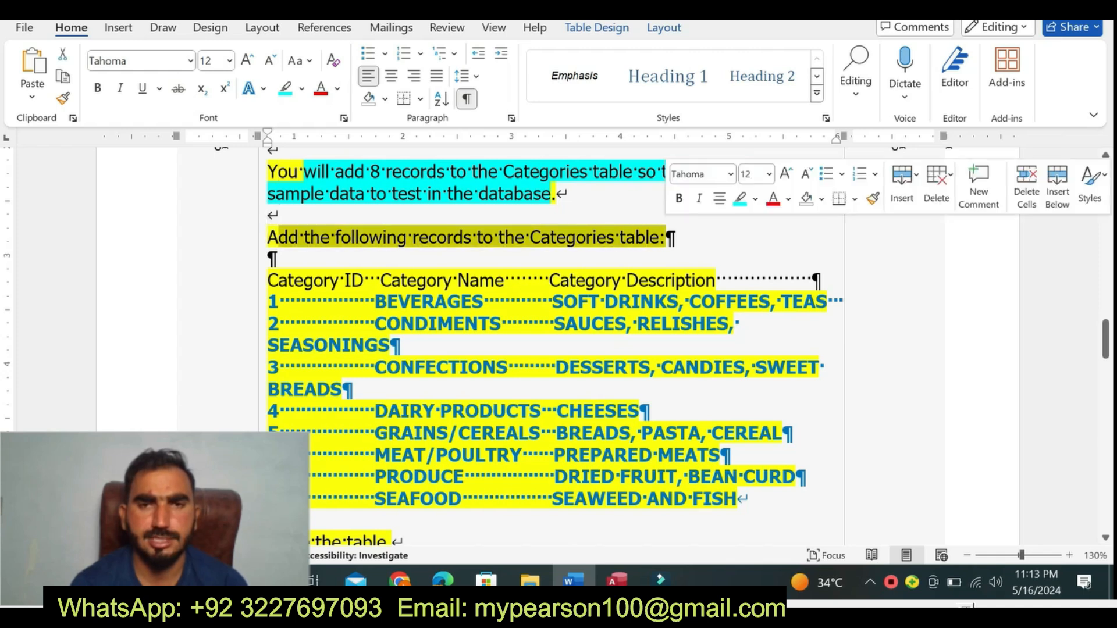
pyautogui.click(740, 199)
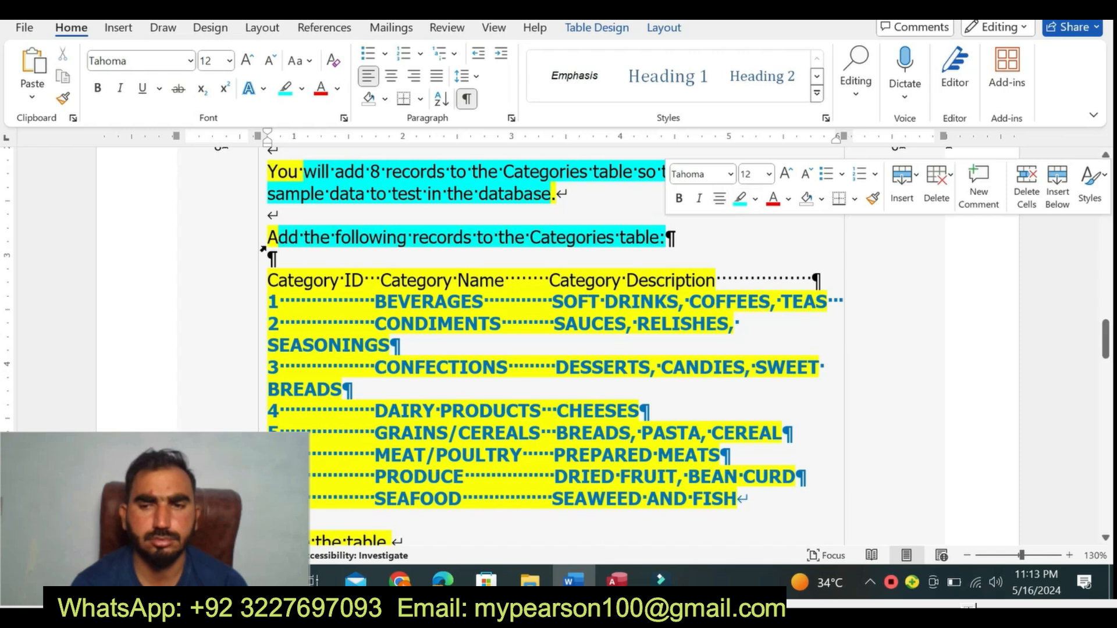